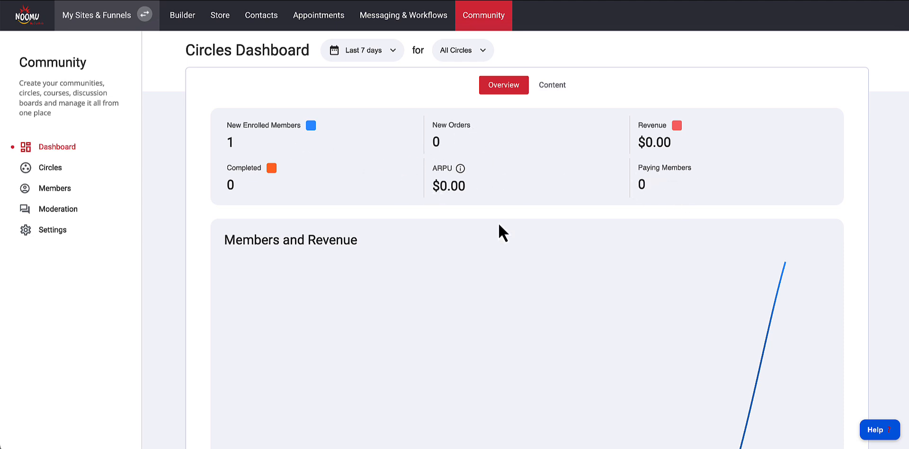
# View the tracked and paid content statistics on the Circles Dashboard
pyautogui.click(549, 88)
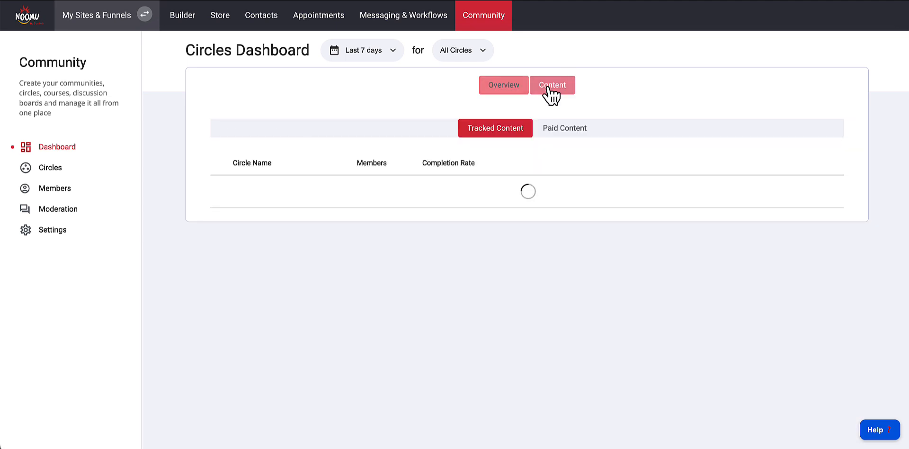
pyautogui.click(565, 133)
pyautogui.click(510, 140)
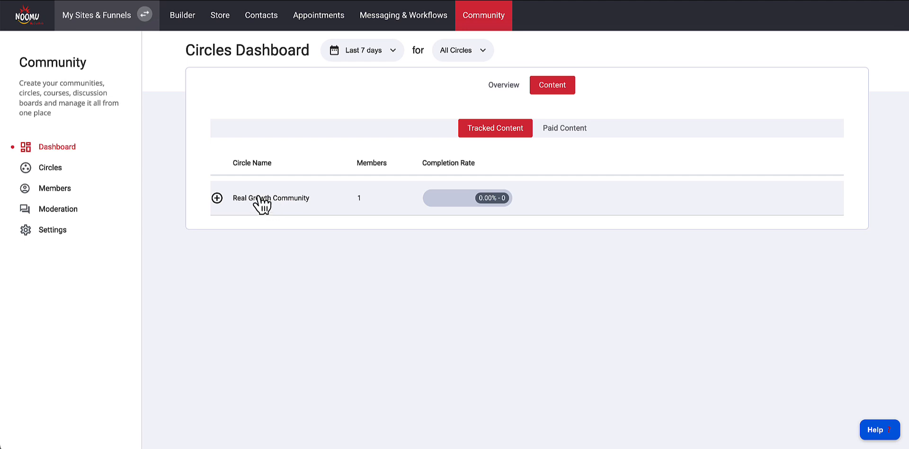
# Browse the templates offered for adding a new circle without choosing one
pyautogui.click(53, 170)
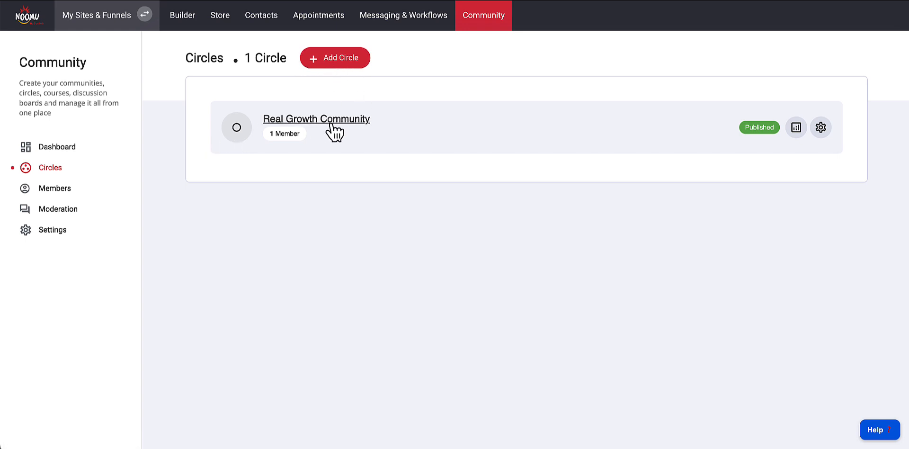
pyautogui.click(326, 61)
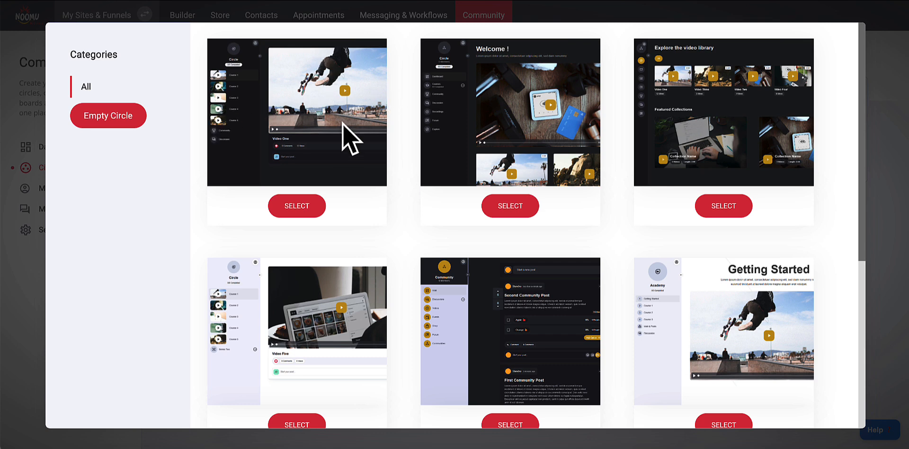
pyautogui.scroll(-4, 602, 169)
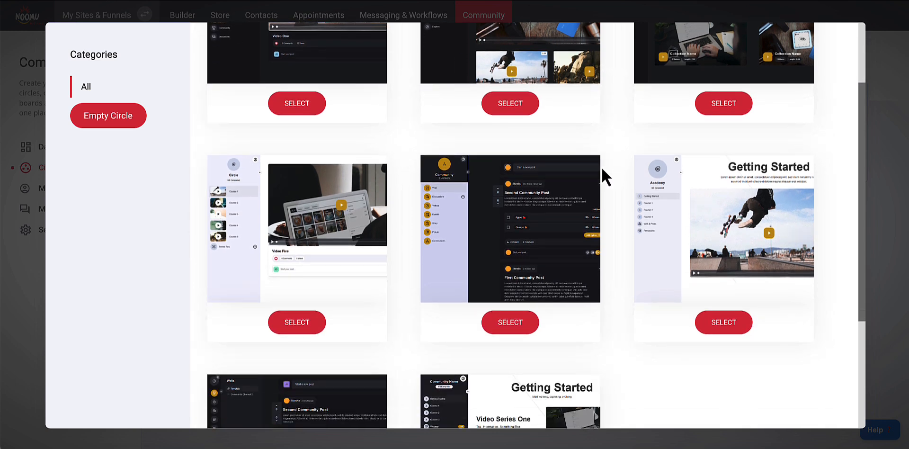
pyautogui.scroll(-2, 601, 167)
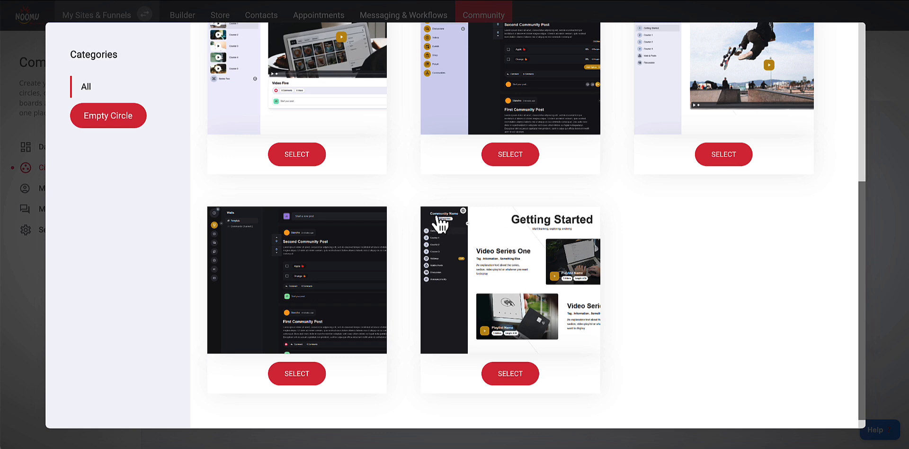
pyautogui.scroll(6, 511, 273)
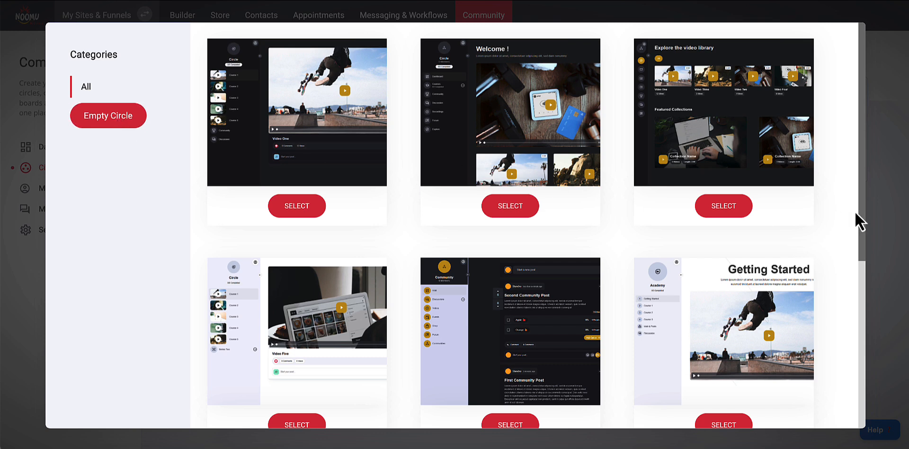
pyautogui.click(879, 206)
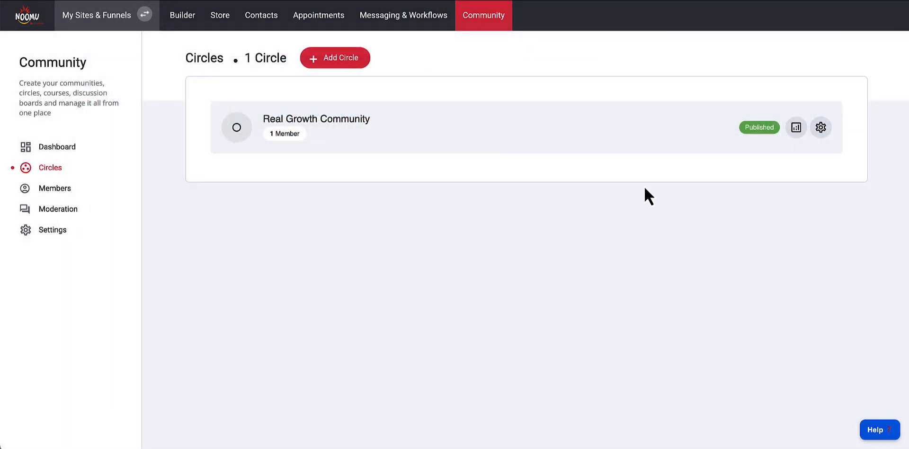
pyautogui.click(306, 61)
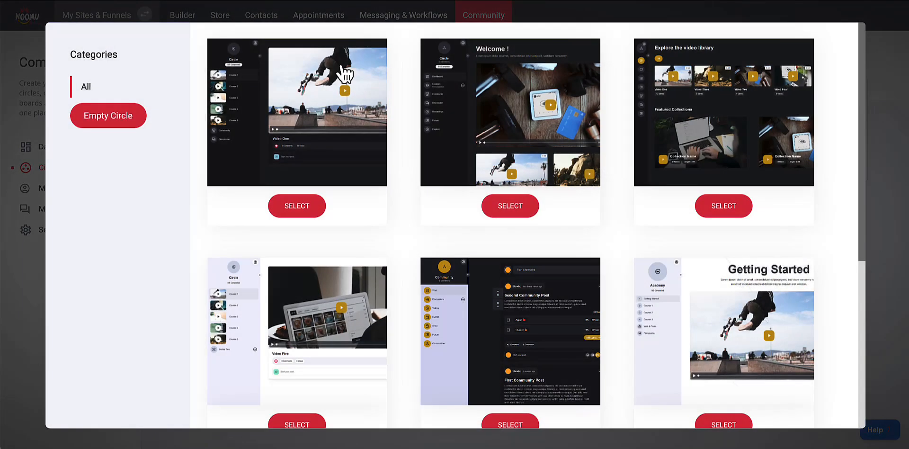
pyautogui.click(880, 119)
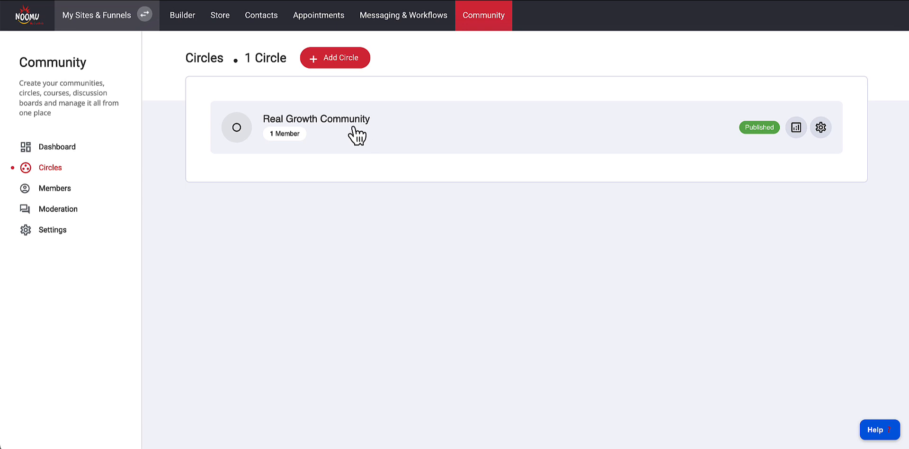
# Review the community members list and the posts in the moderation feed
pyautogui.click(55, 192)
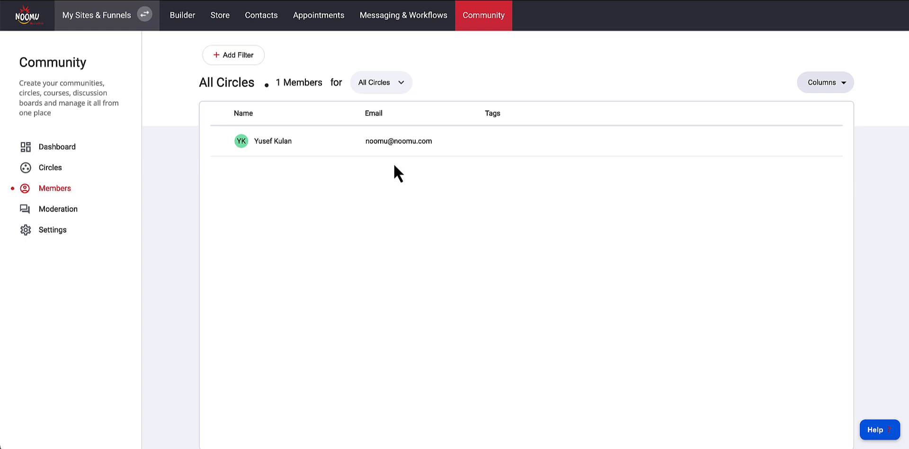
pyautogui.click(55, 212)
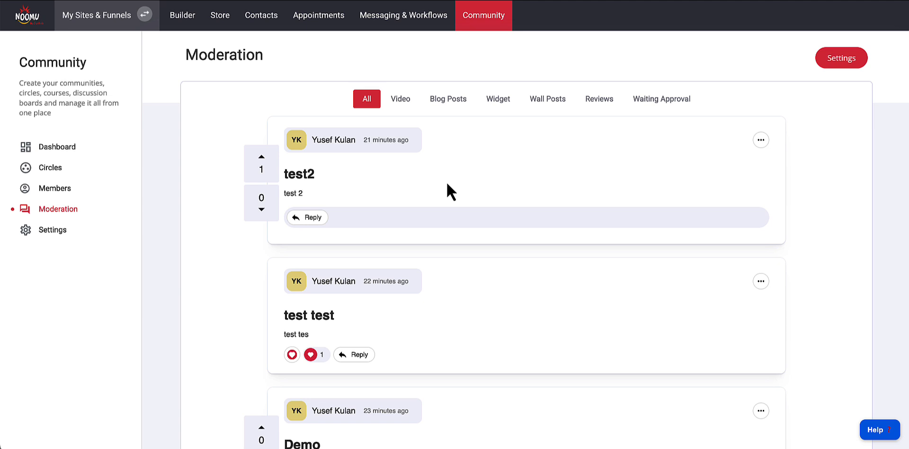
pyautogui.scroll(-1, 447, 185)
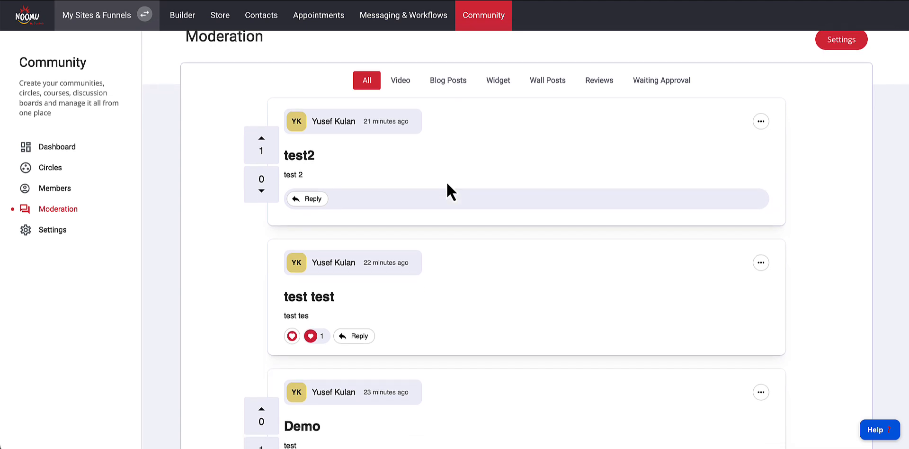
pyautogui.scroll(-4, 447, 184)
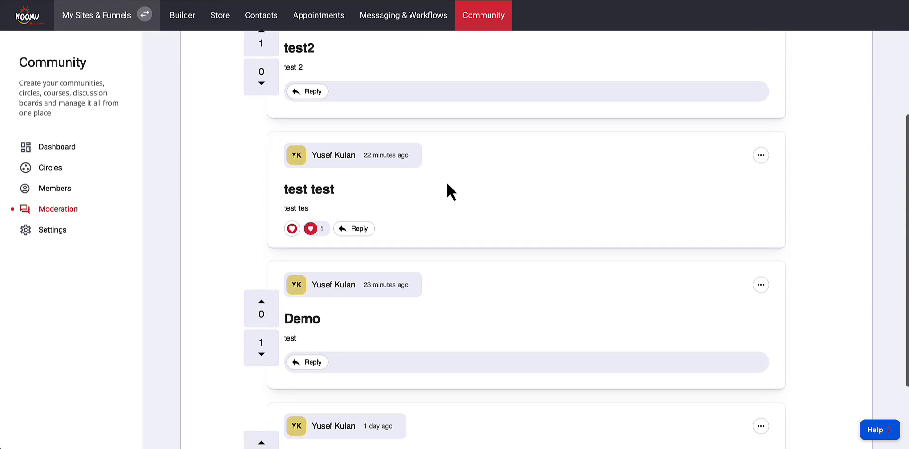
pyautogui.scroll(3, 447, 184)
pyautogui.scroll(2, 447, 185)
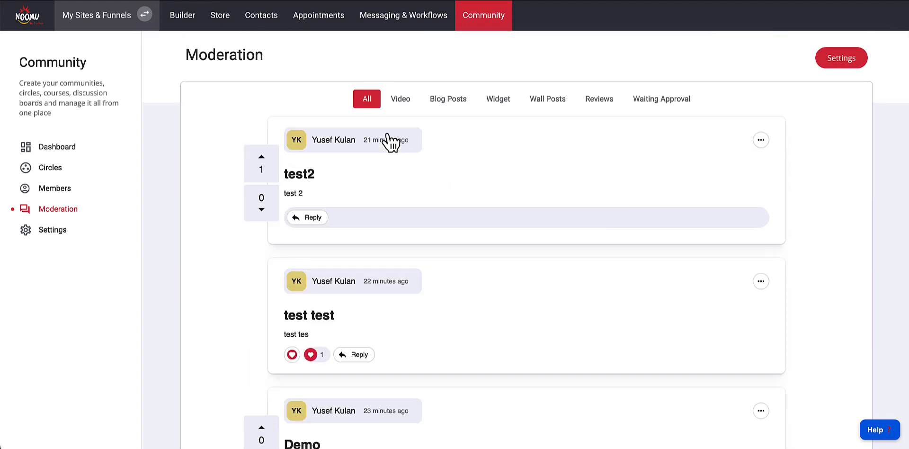
# Browse the moderation categories Video, Blog Posts, Widget, Wall Posts, Reviews and Waiting Approval
pyautogui.click(402, 103)
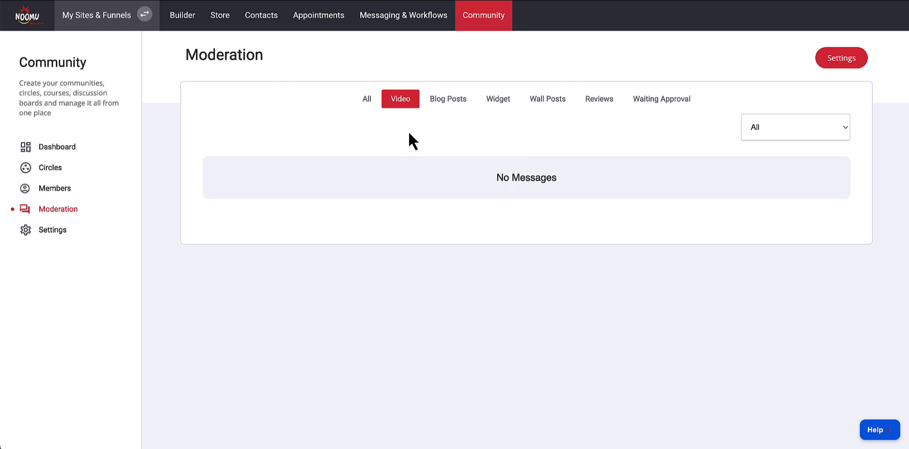
pyautogui.click(447, 102)
pyautogui.click(506, 105)
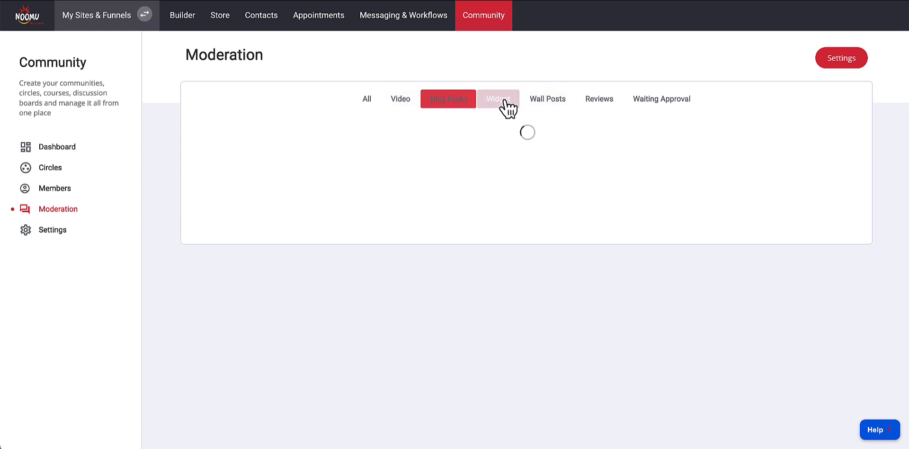
pyautogui.click(548, 103)
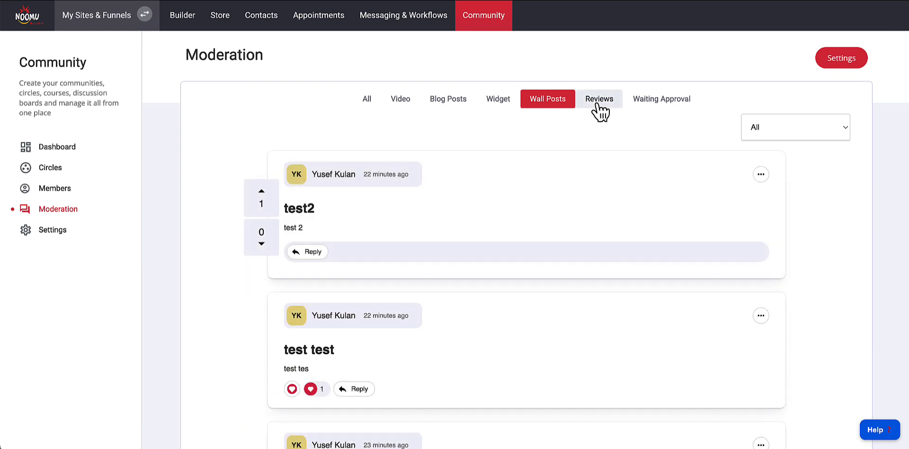
pyautogui.click(599, 105)
pyautogui.click(656, 102)
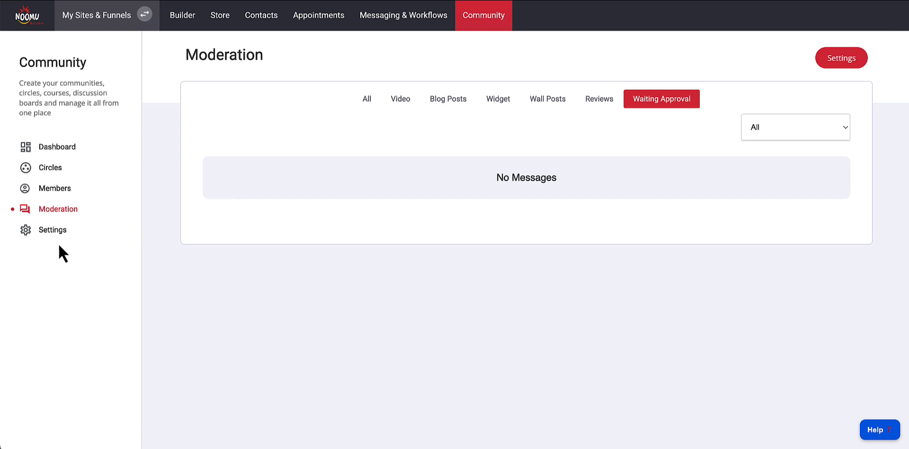
# Open the Circle Page Template for customization from the community settings and review its layout
pyautogui.click(49, 232)
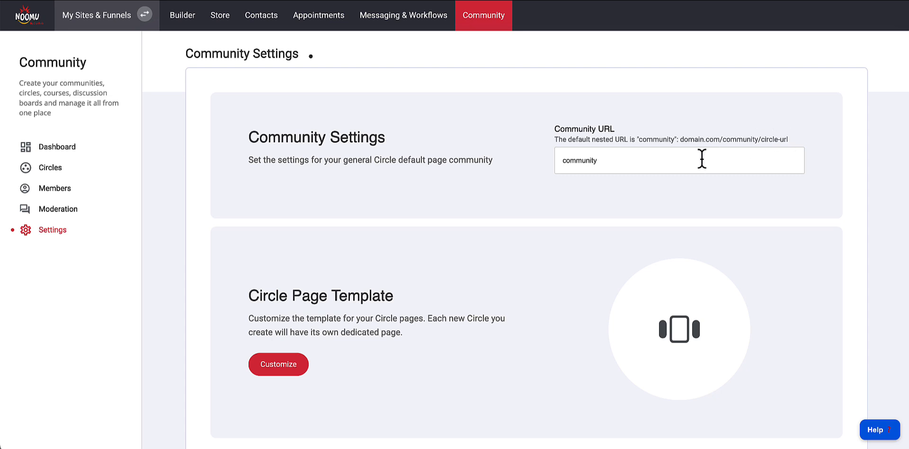
pyautogui.scroll(-1, 692, 190)
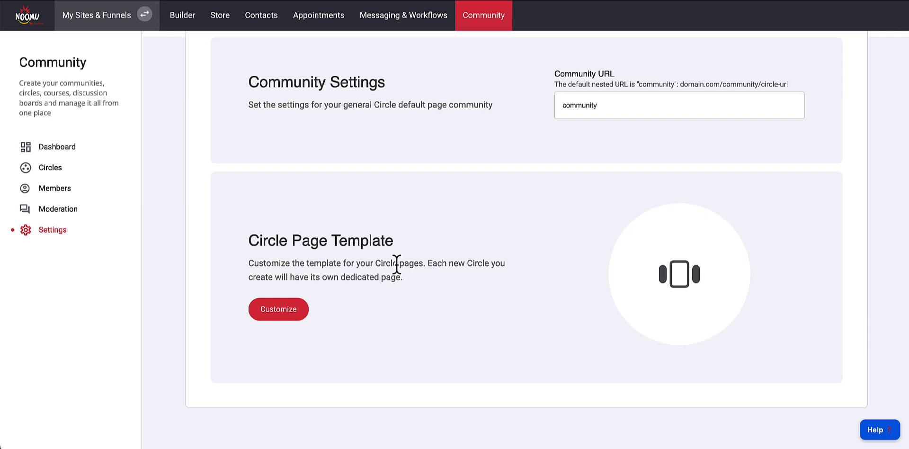
pyautogui.click(286, 314)
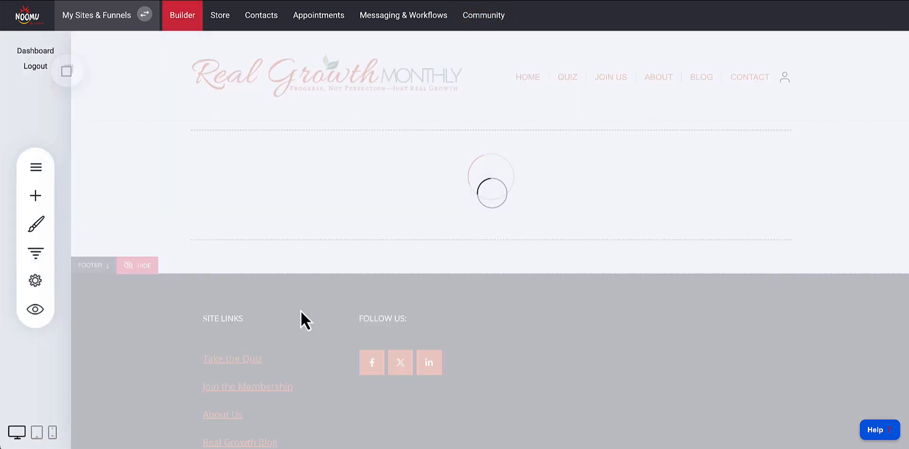
pyautogui.scroll(-1, 408, 266)
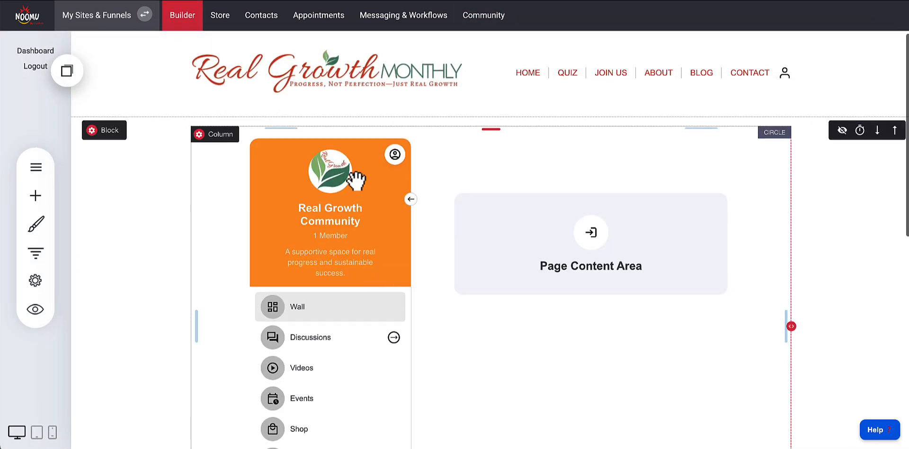
pyautogui.scroll(-2, 534, 335)
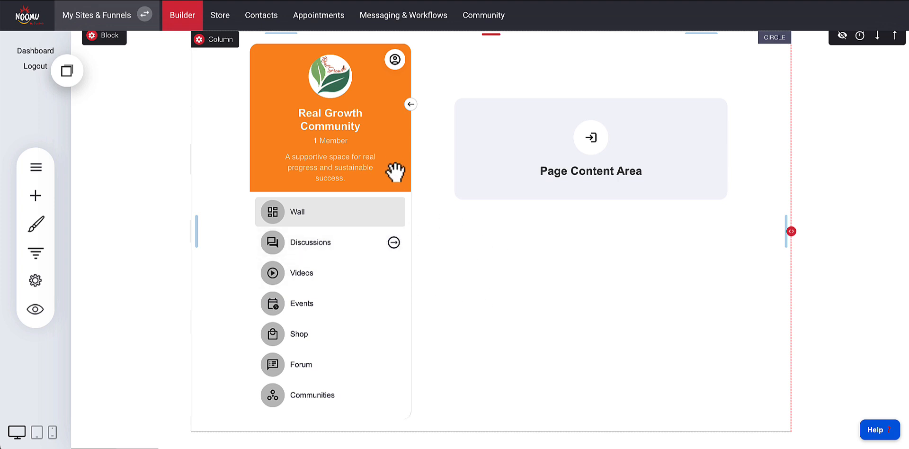
pyautogui.scroll(-1, 441, 199)
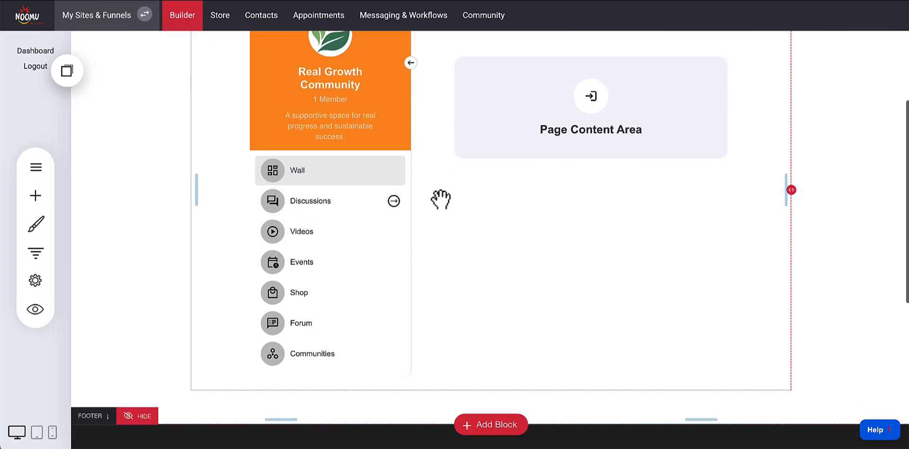
pyautogui.scroll(-1, 440, 199)
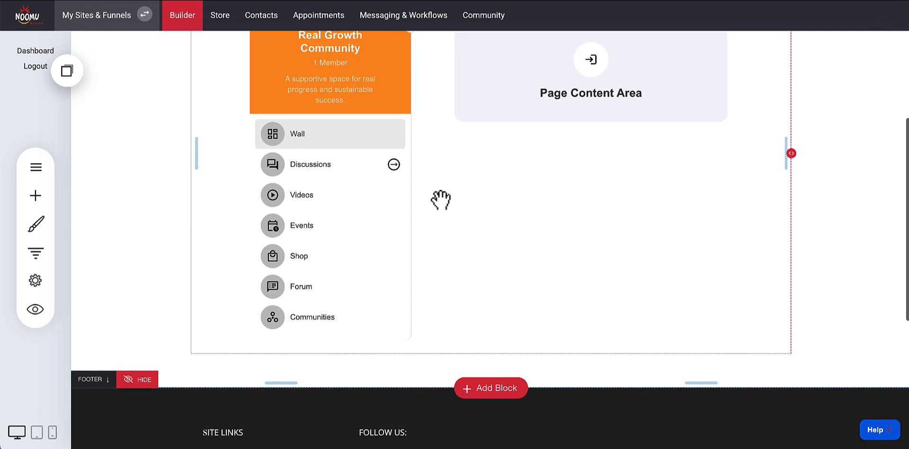
# Add a block below the circle section using the sneakers checkout template
pyautogui.moveTo(481, 365)
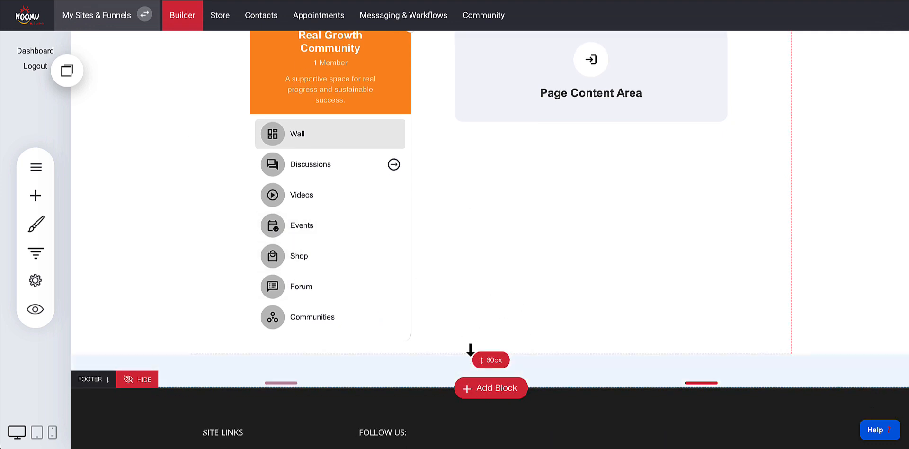
pyautogui.click(472, 398)
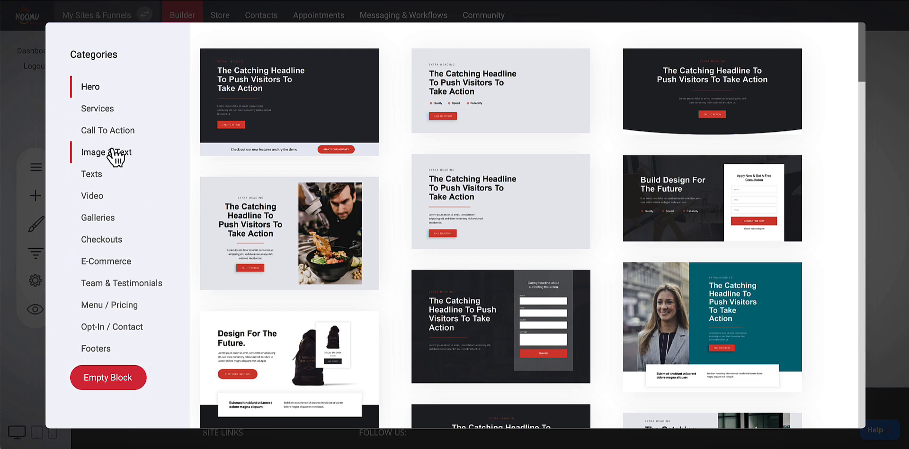
pyautogui.click(101, 243)
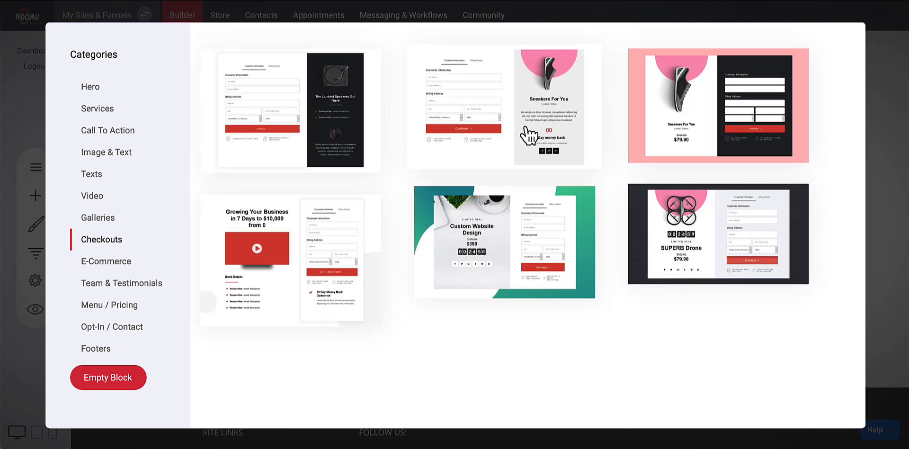
pyautogui.click(469, 135)
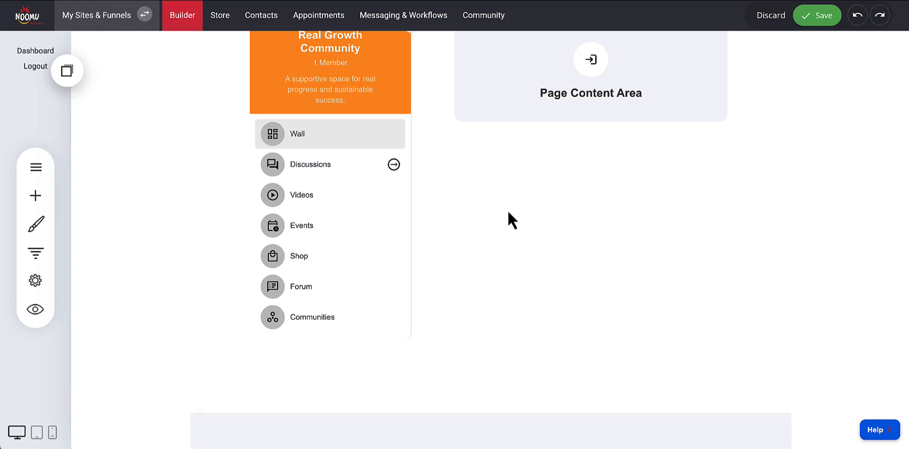
# Examine the newly added checkout block on the circle page
pyautogui.scroll(-4, 568, 262)
pyautogui.scroll(-1, 500, 289)
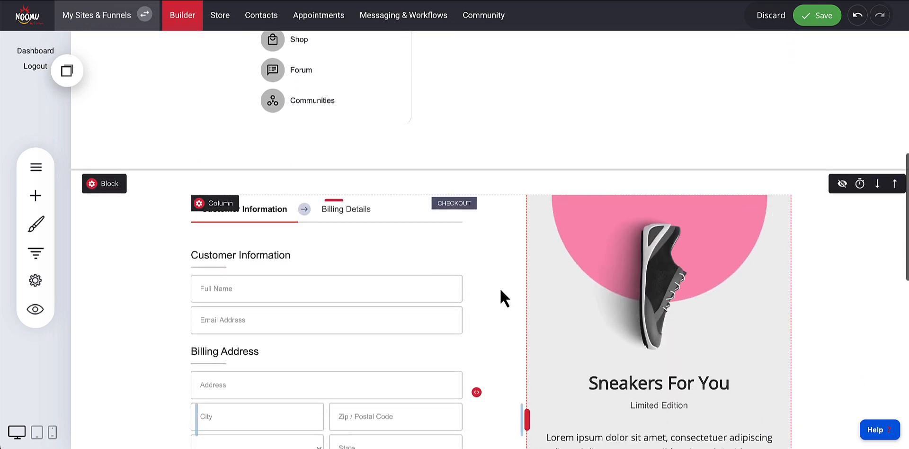
pyautogui.scroll(-3, 481, 285)
pyautogui.scroll(8, 494, 269)
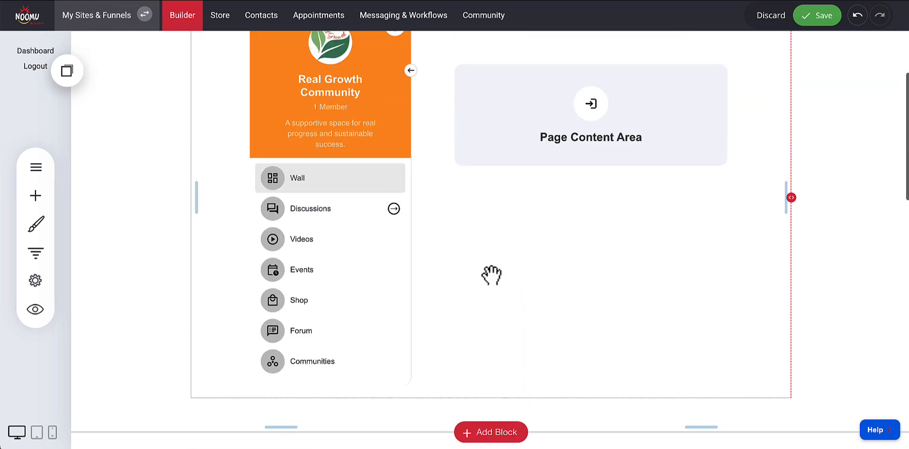
pyautogui.scroll(-6, 490, 272)
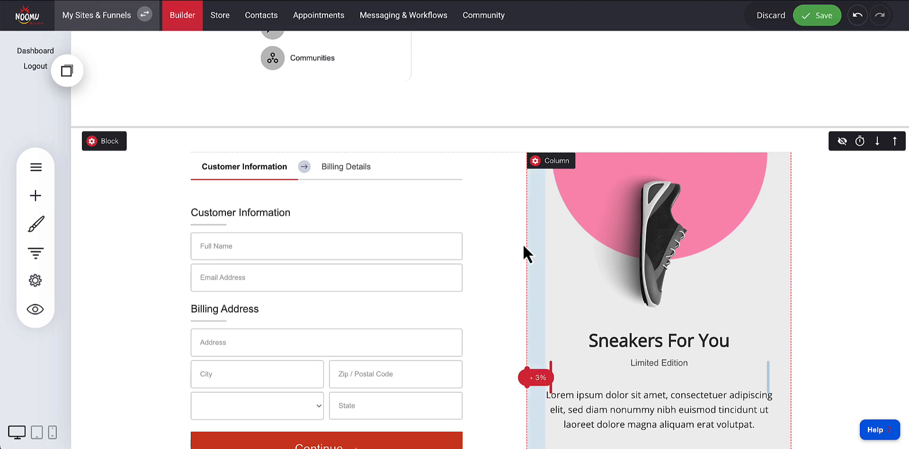
pyautogui.scroll(-8, 313, 228)
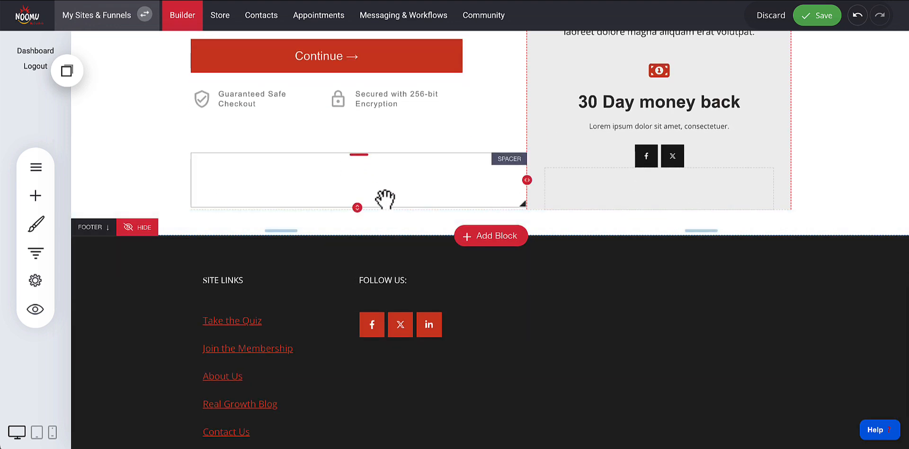
pyautogui.scroll(10, 424, 209)
pyautogui.scroll(3, 423, 208)
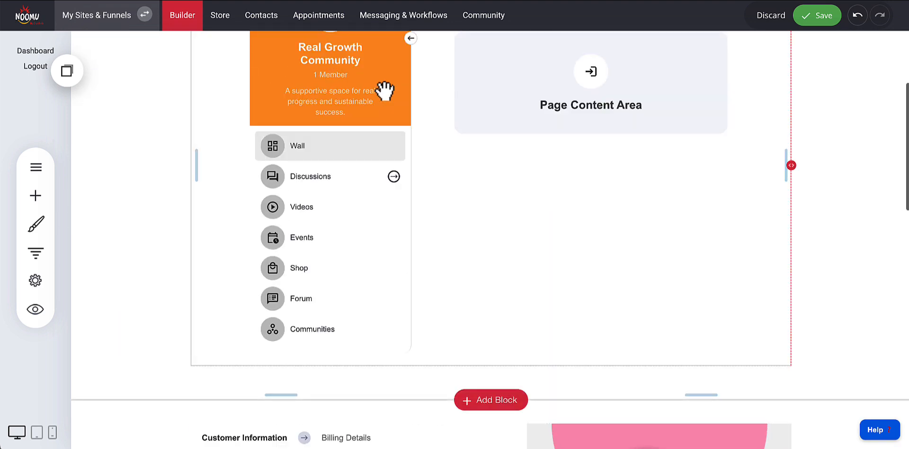
# Undo the added checkout block and discard the changes to the circle page template
pyautogui.scroll(2, 415, 135)
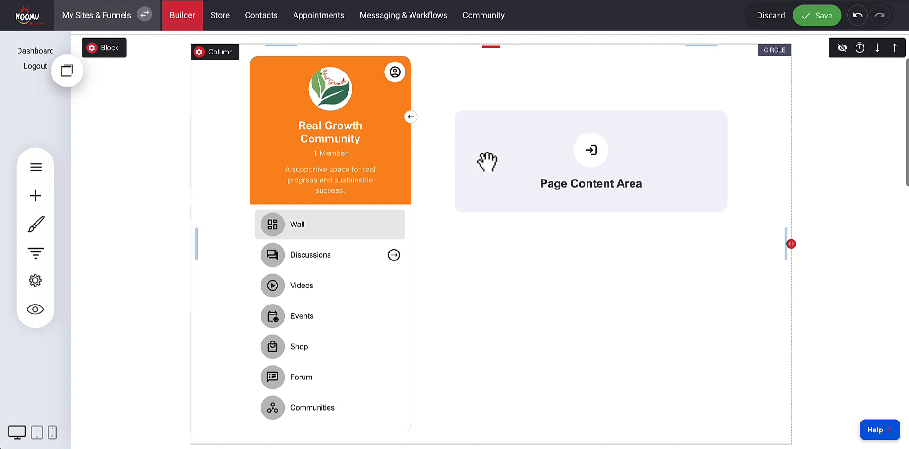
pyautogui.click(859, 26)
pyautogui.click(776, 19)
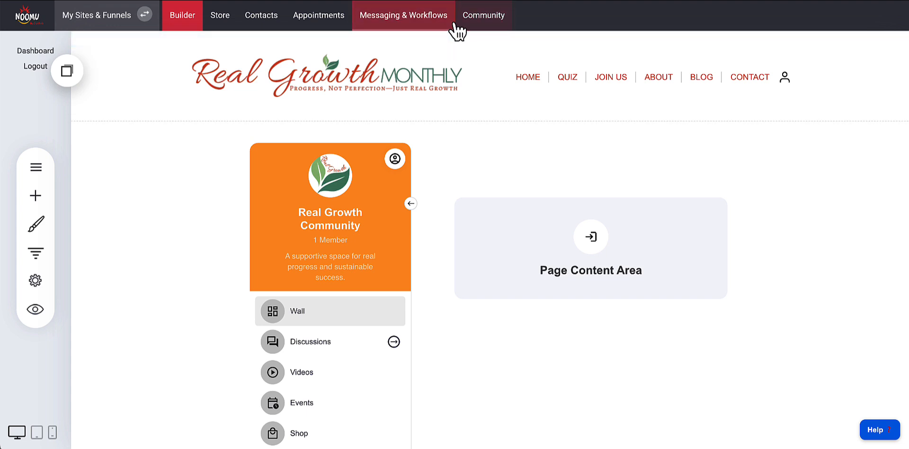
# Open the settings of the Real Growth Community circle and change its URL to real-growth-circle
pyautogui.click(471, 21)
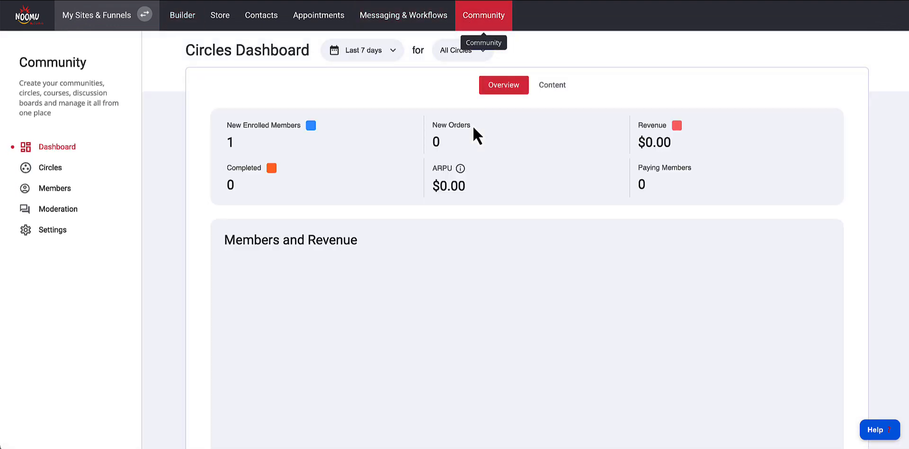
pyautogui.click(48, 169)
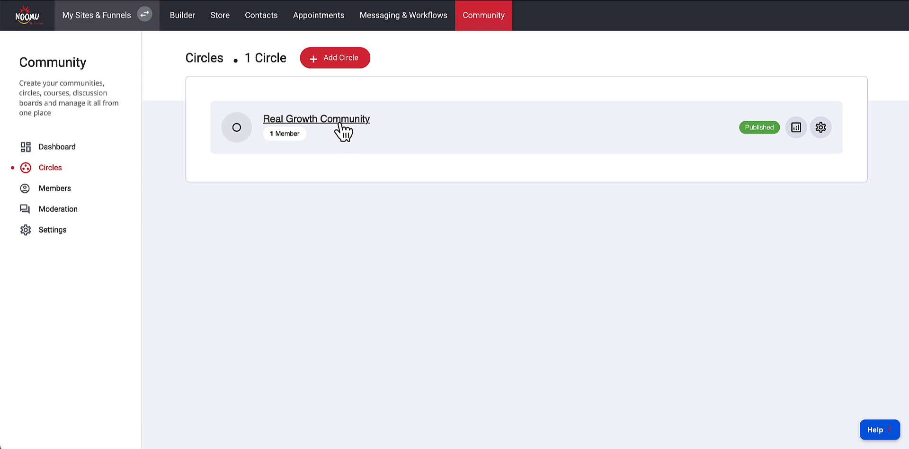
pyautogui.click(354, 124)
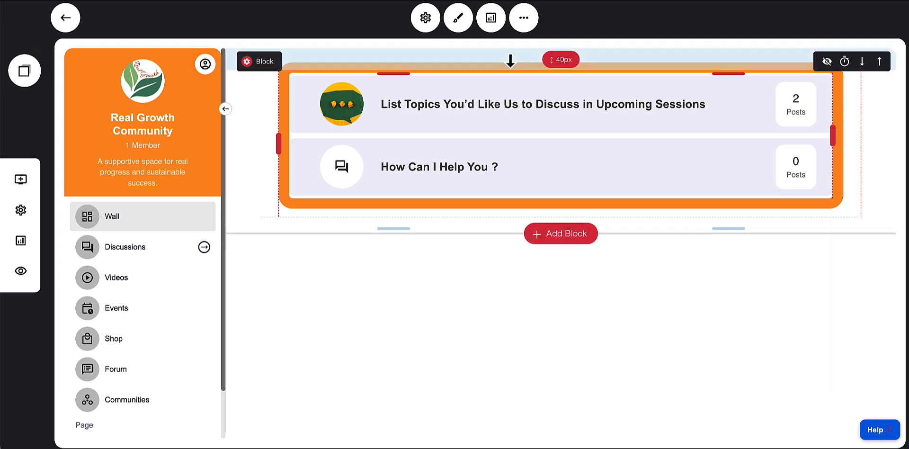
pyautogui.click(426, 19)
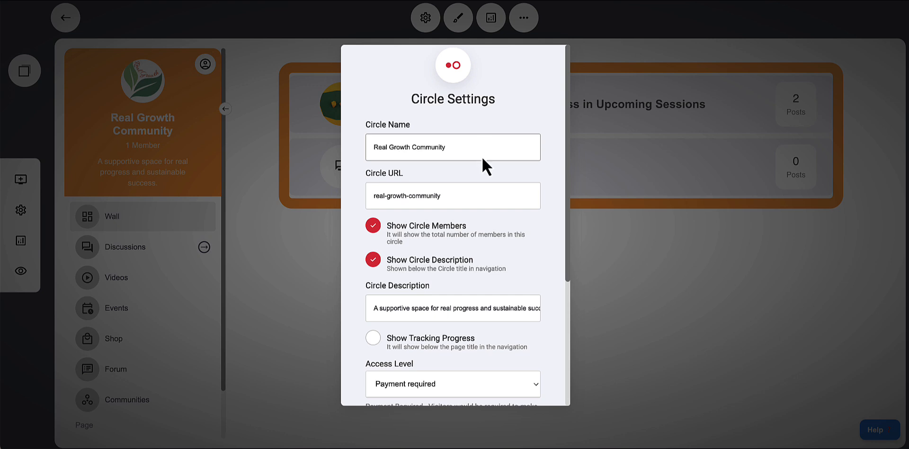
pyautogui.click(424, 202)
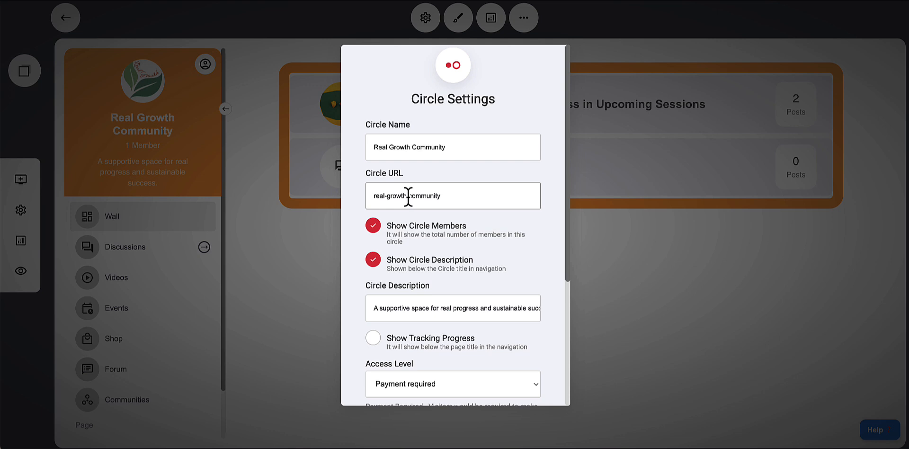
pyautogui.moveTo(412, 195); pyautogui.dragTo(497, 202)
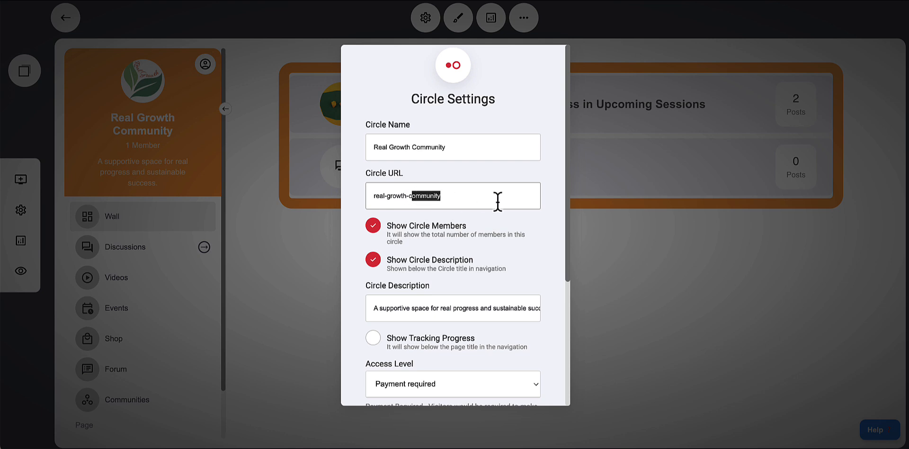
pyautogui.write('cle')
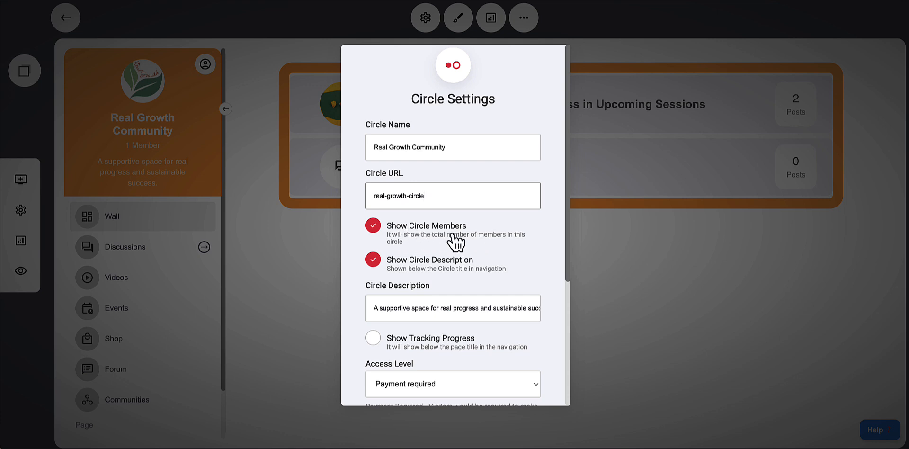
# Rename the circle to Real Growth Circle
pyautogui.click(376, 228)
pyautogui.click(375, 226)
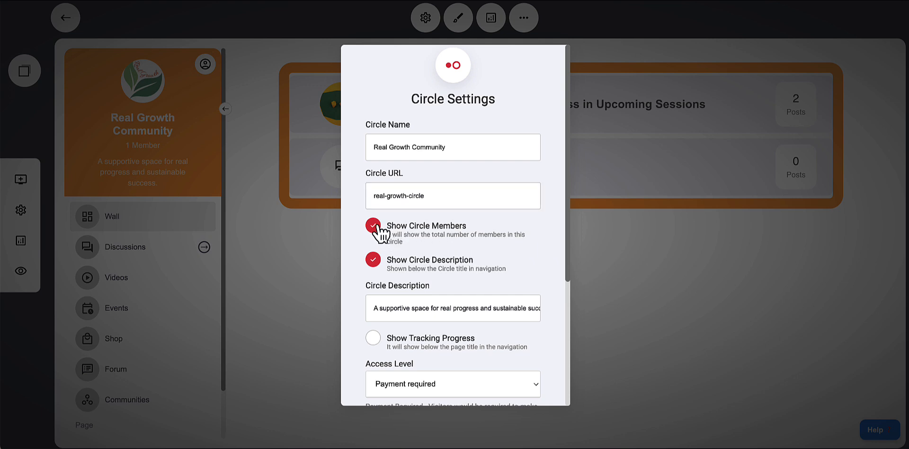
pyautogui.scroll(-1, 454, 245)
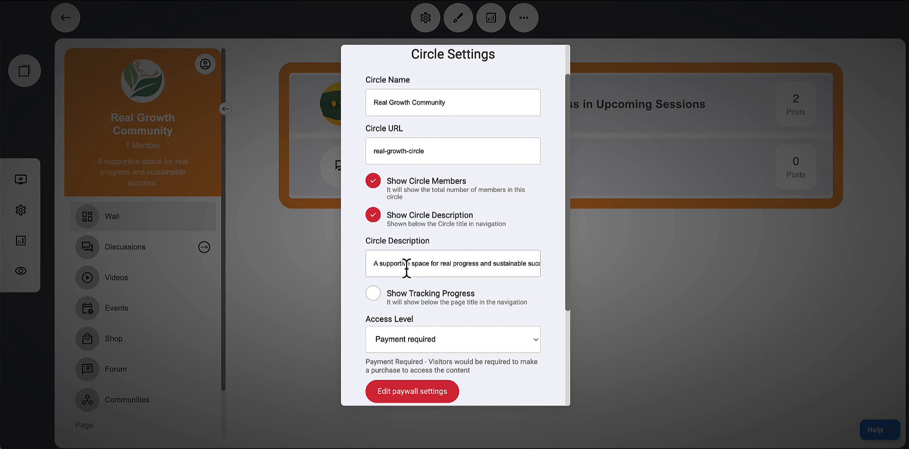
pyautogui.moveTo(376, 264); pyautogui.dragTo(554, 277)
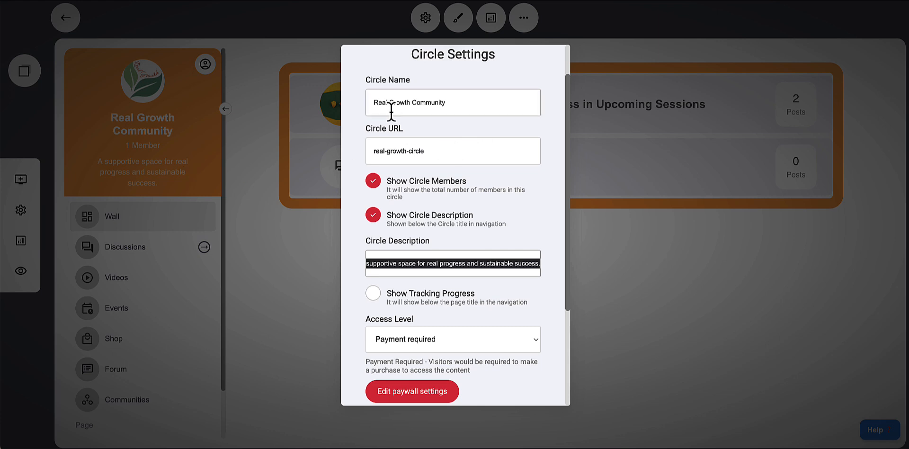
pyautogui.moveTo(413, 102); pyautogui.dragTo(511, 105)
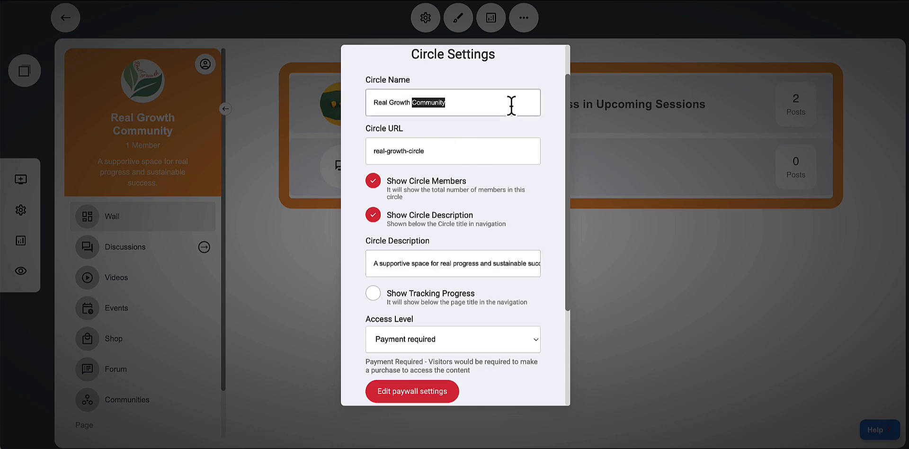
pyautogui.write('C')
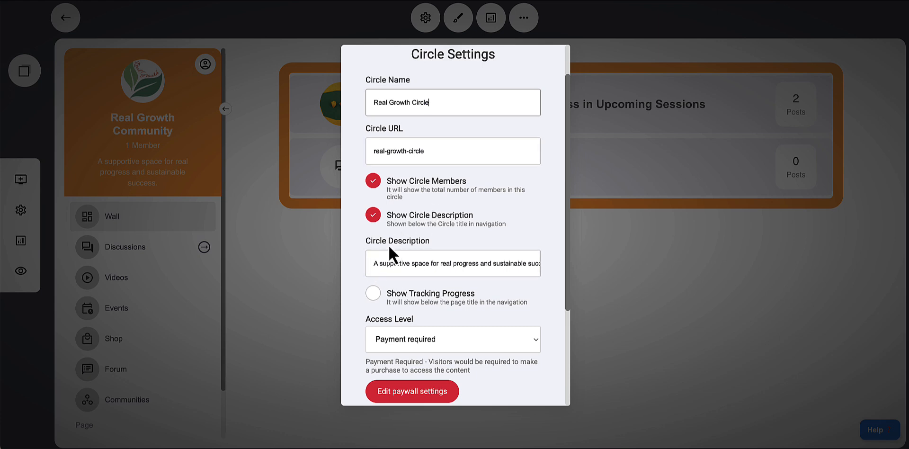
pyautogui.click(374, 264)
pyautogui.scroll(-1, 426, 264)
pyautogui.click(375, 241)
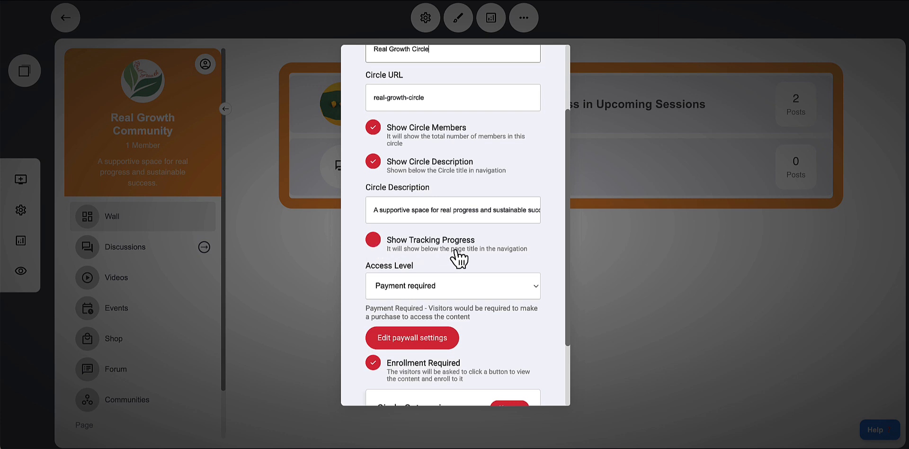
pyautogui.scroll(-1, 457, 256)
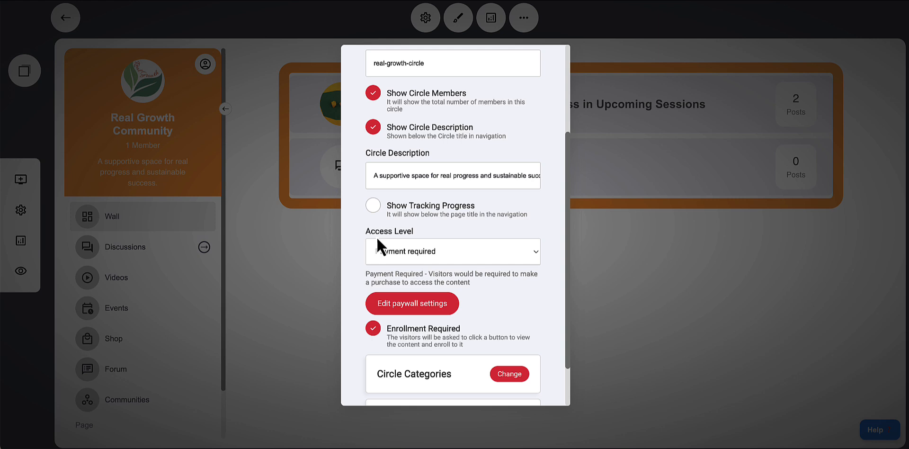
# Try setting the access level to Members of a group and choosing a member group, cancelling the group selection
pyautogui.click(422, 256)
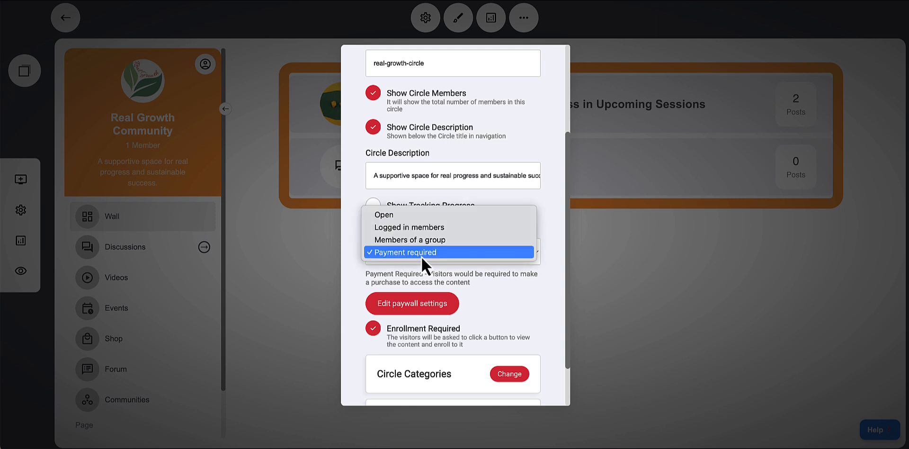
pyautogui.click(394, 240)
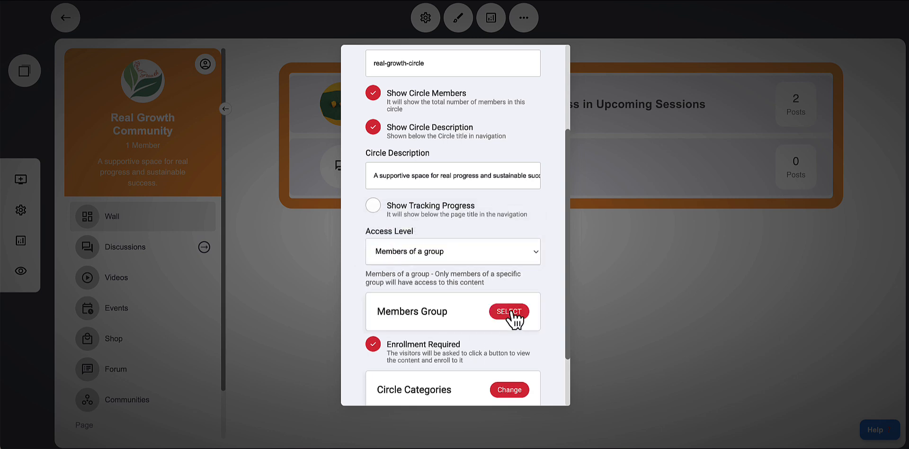
pyautogui.click(511, 313)
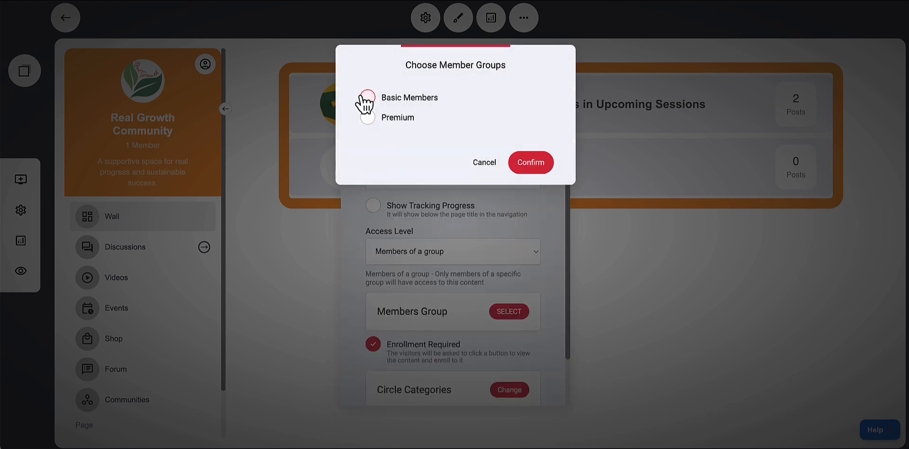
pyautogui.click(370, 119)
pyautogui.click(402, 121)
pyautogui.click(400, 124)
pyautogui.click(374, 124)
pyautogui.click(493, 166)
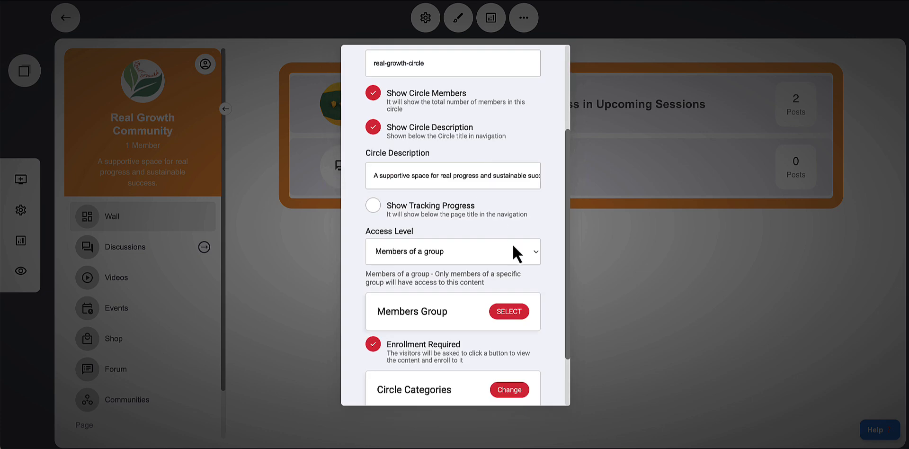
# Set the circle's access level back to Payment required
pyautogui.scroll(-2, 523, 310)
pyautogui.scroll(2, 531, 310)
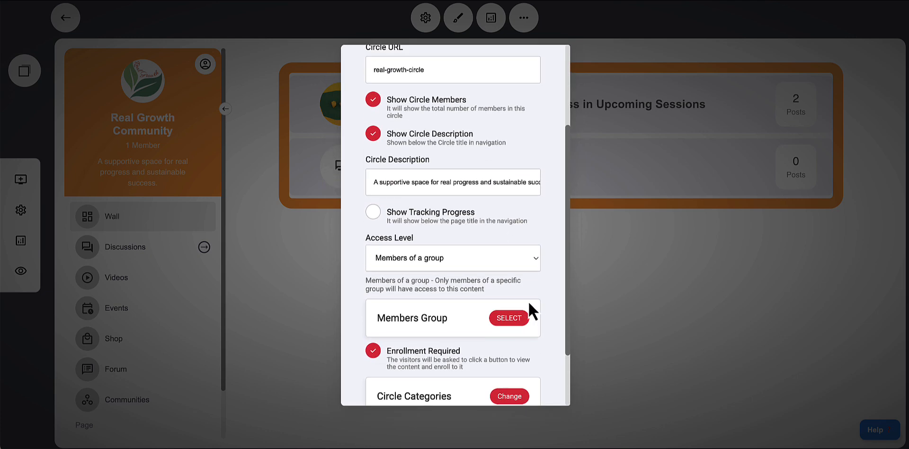
pyautogui.click(464, 265)
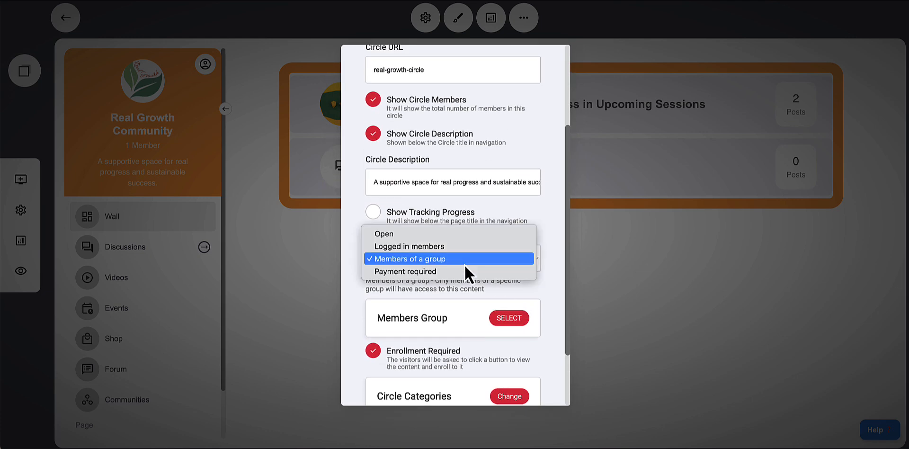
pyautogui.click(433, 272)
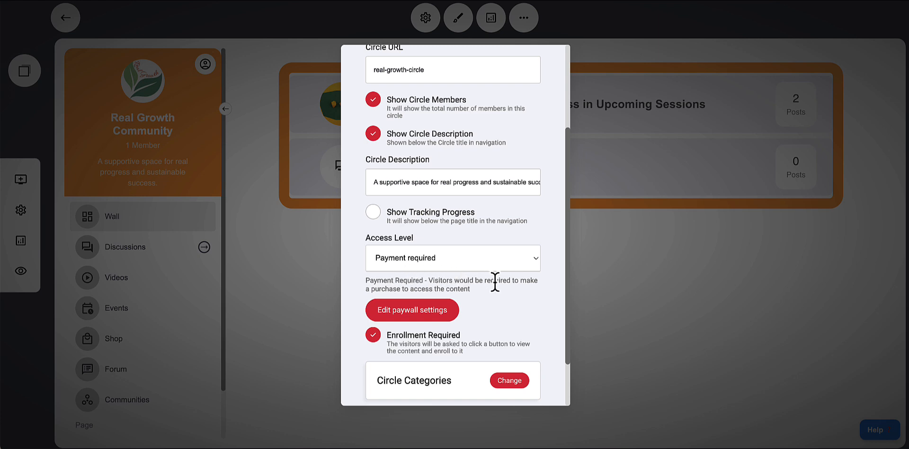
# Open the paywall settings and rename the product to Real Growth Growth
pyautogui.scroll(-1, 495, 282)
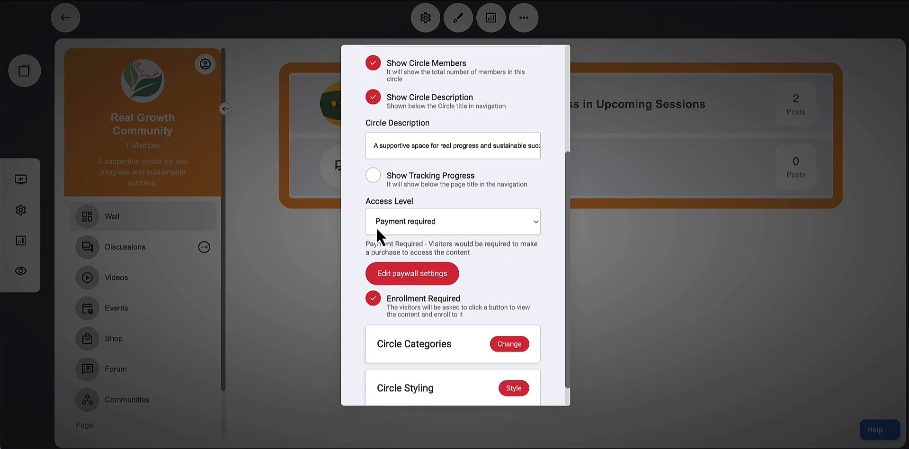
pyautogui.click(391, 277)
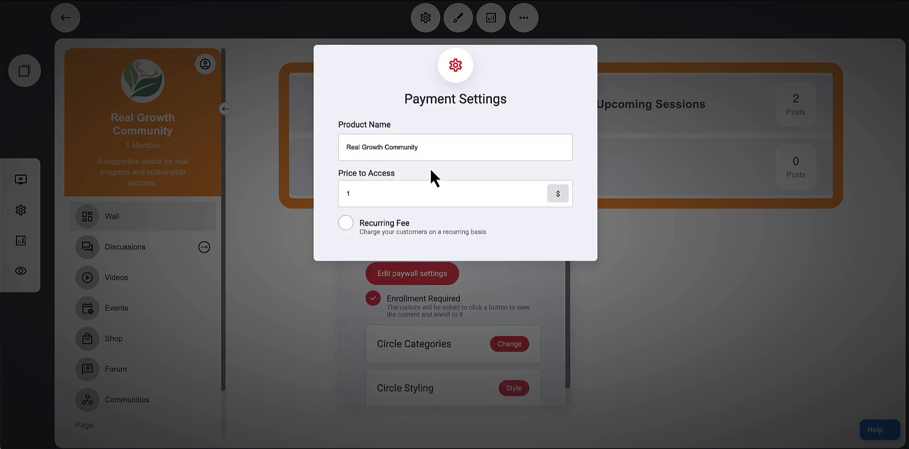
pyautogui.moveTo(384, 147); pyautogui.dragTo(519, 147)
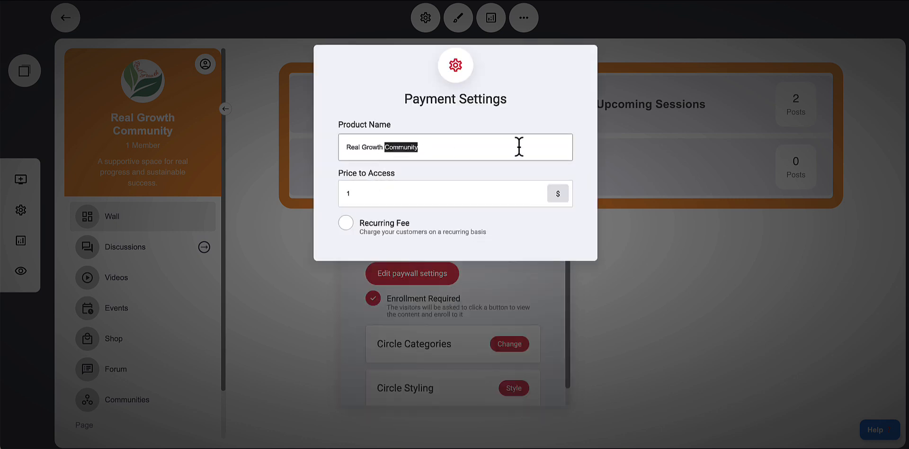
pyautogui.write('Circle')
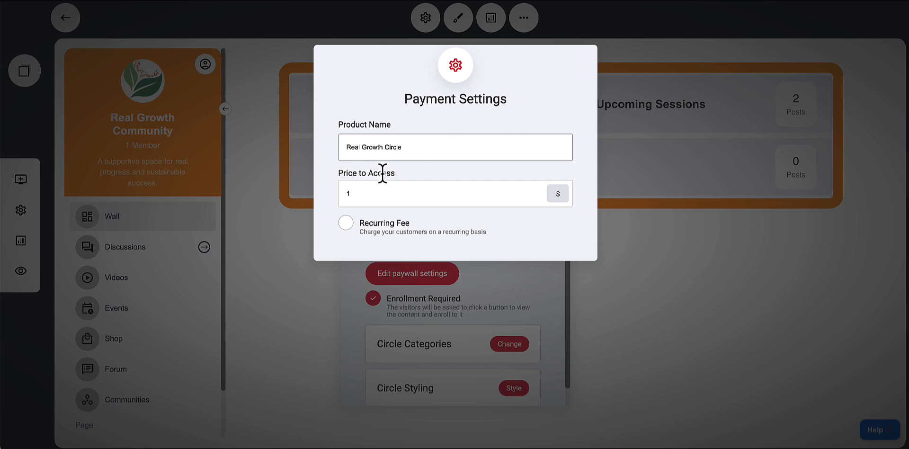
pyautogui.moveTo(385, 147); pyautogui.dragTo(463, 152)
pyautogui.write('Growth')
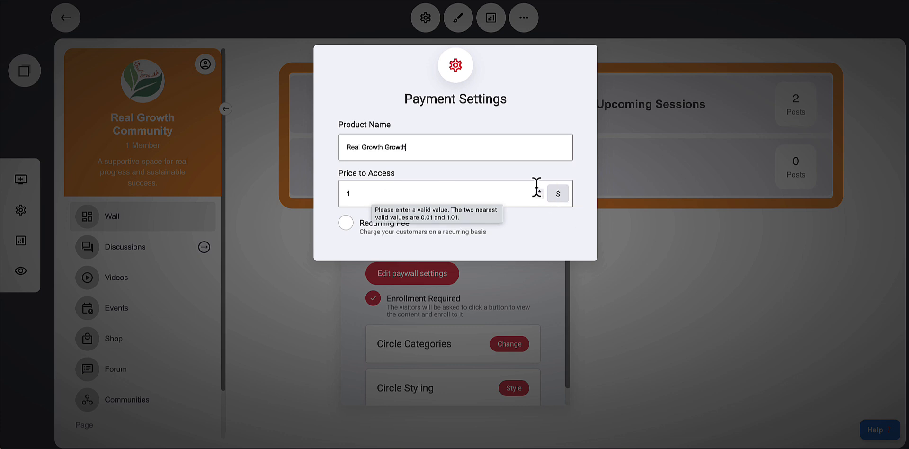
# Turn on the recurring fee and review its subscription billing options without changing them, closing the payment settings
pyautogui.click(347, 228)
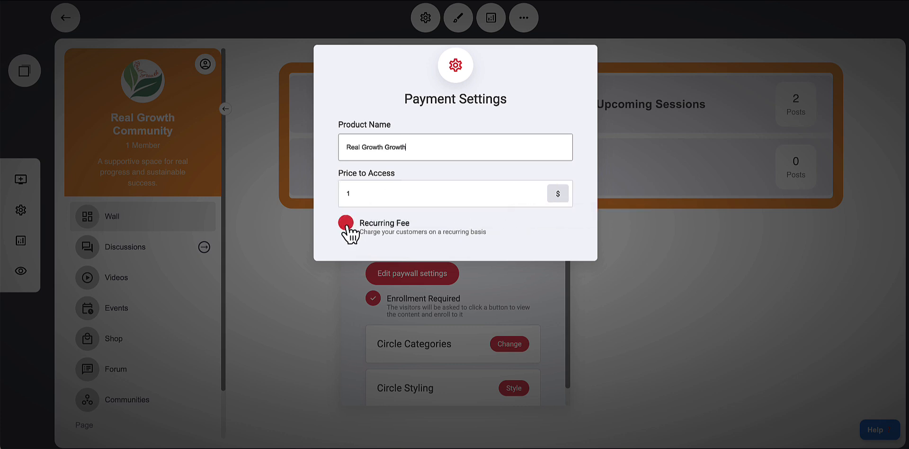
pyautogui.click(348, 227)
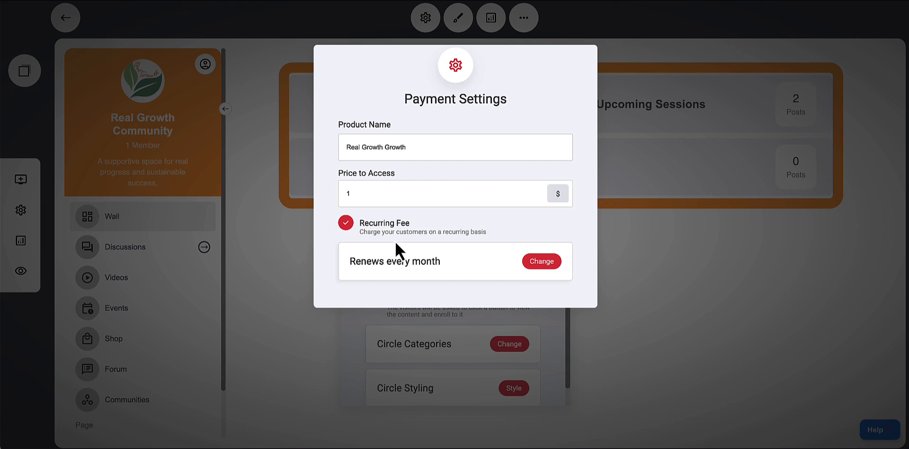
pyautogui.click(545, 265)
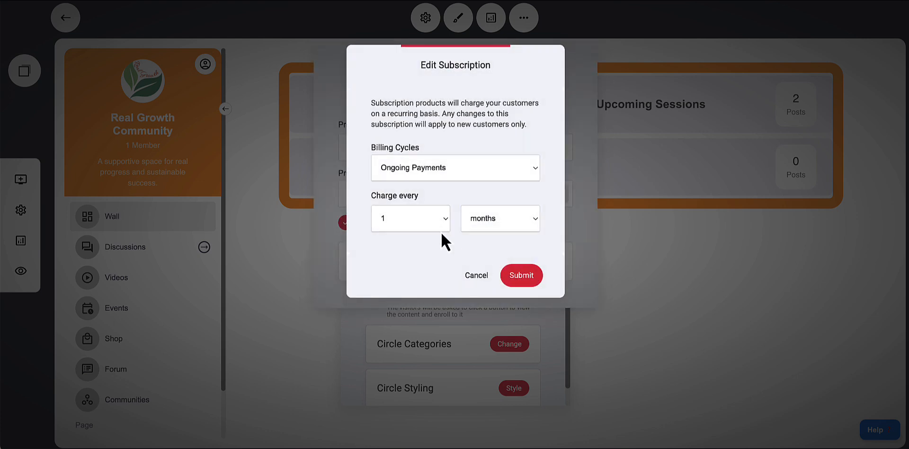
pyautogui.click(514, 226)
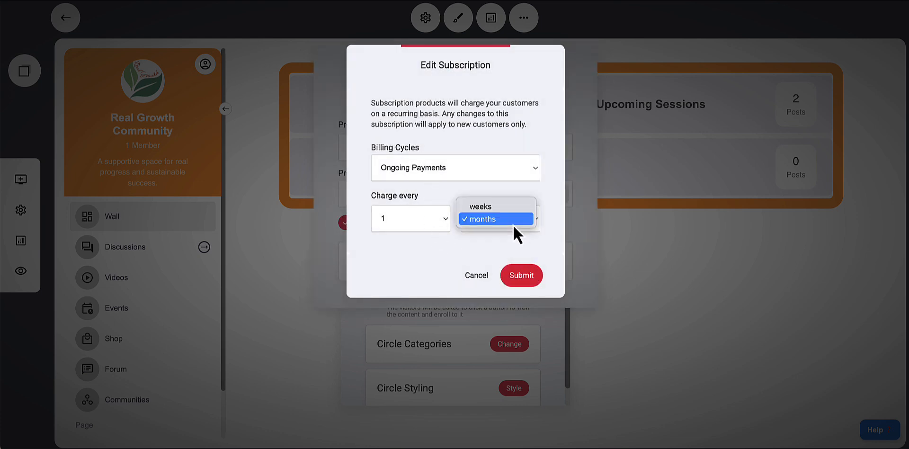
pyautogui.click(435, 179)
pyautogui.click(428, 176)
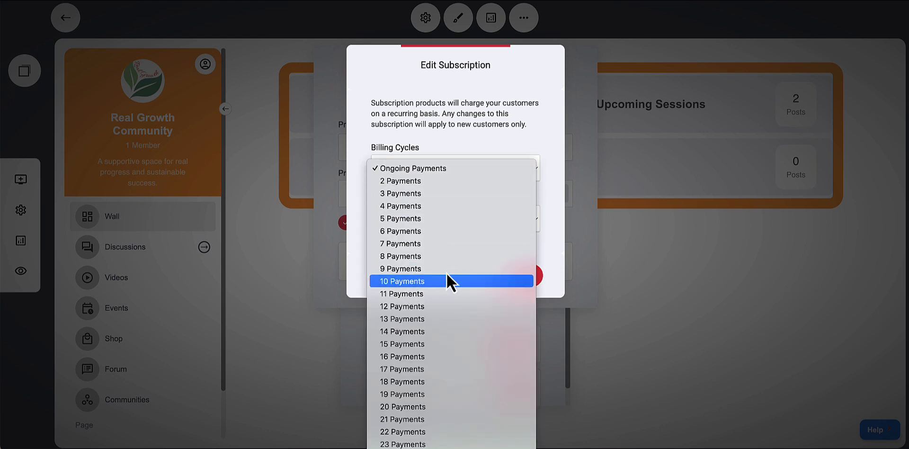
pyautogui.click(562, 212)
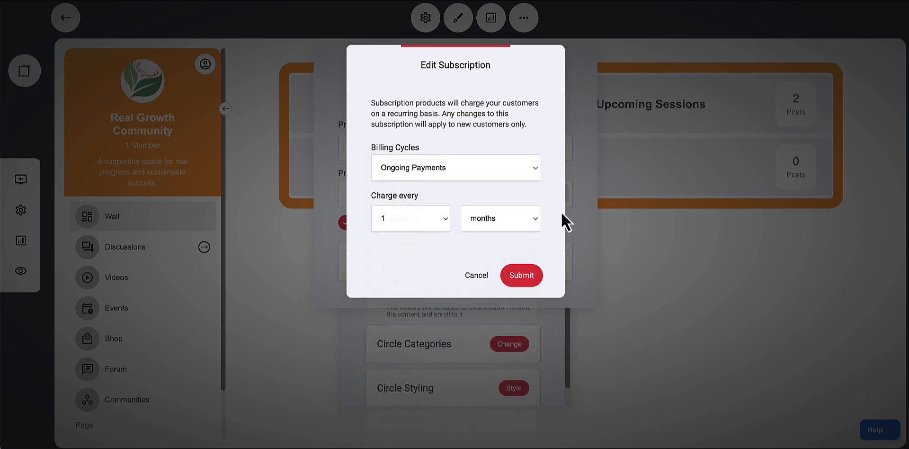
pyautogui.click(486, 271)
pyautogui.click(664, 274)
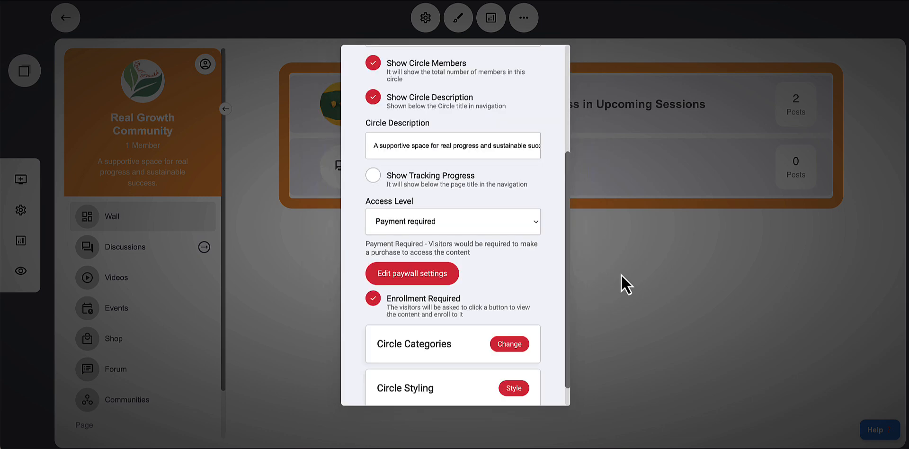
# Scroll through the circle settings to review them, then close the settings dialog
pyautogui.scroll(3, 515, 237)
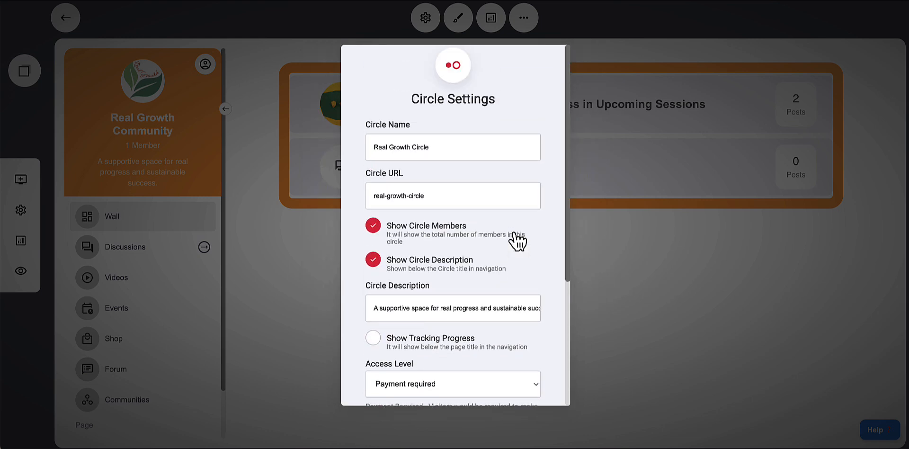
pyautogui.scroll(-3, 515, 237)
pyautogui.scroll(3, 514, 237)
pyautogui.scroll(-3, 461, 185)
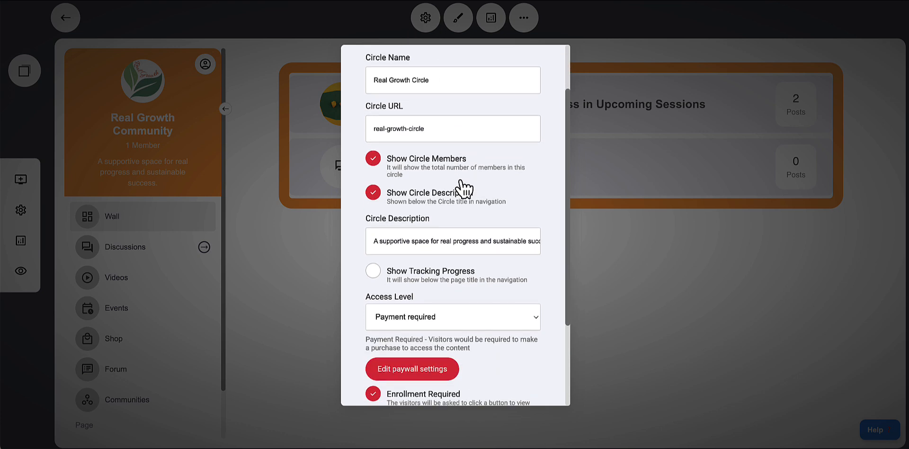
pyautogui.scroll(-1, 460, 182)
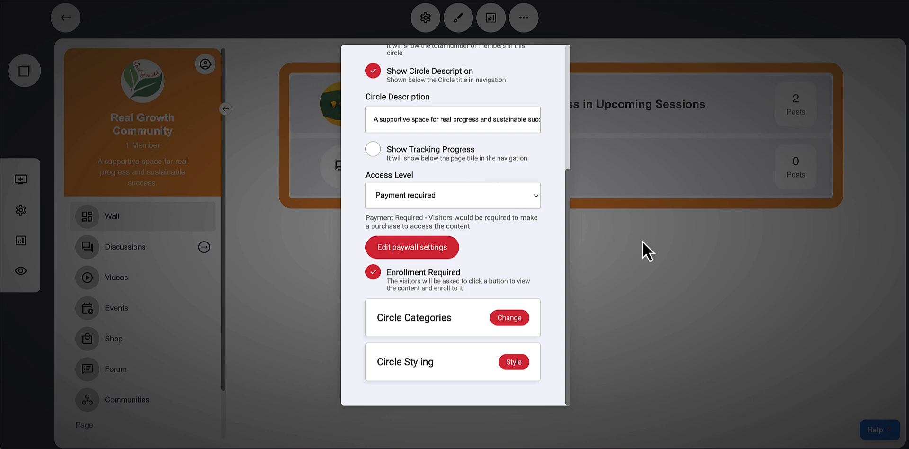
pyautogui.click(662, 264)
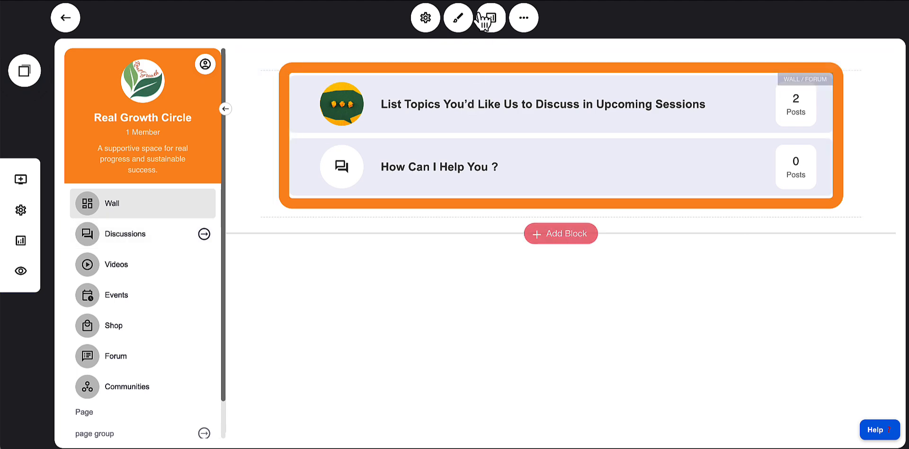
# Open the circle styling and preview the Compact sidebar style before switching back to Wide
pyautogui.click(457, 22)
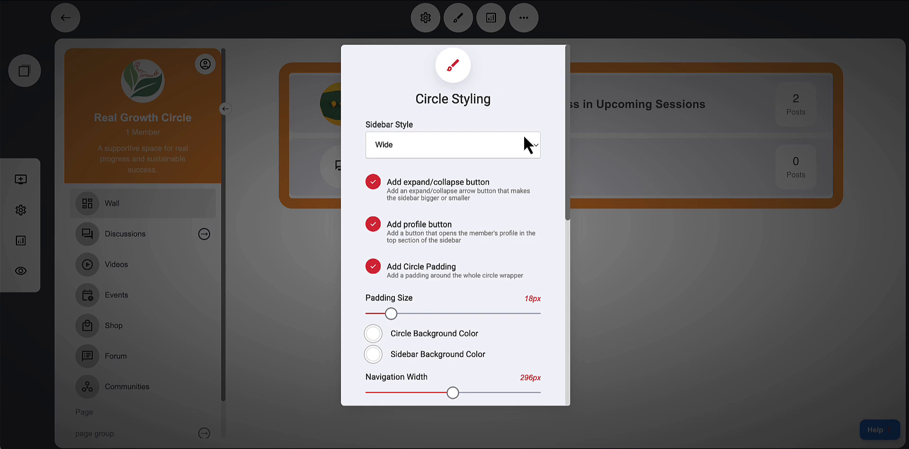
pyautogui.click(423, 149)
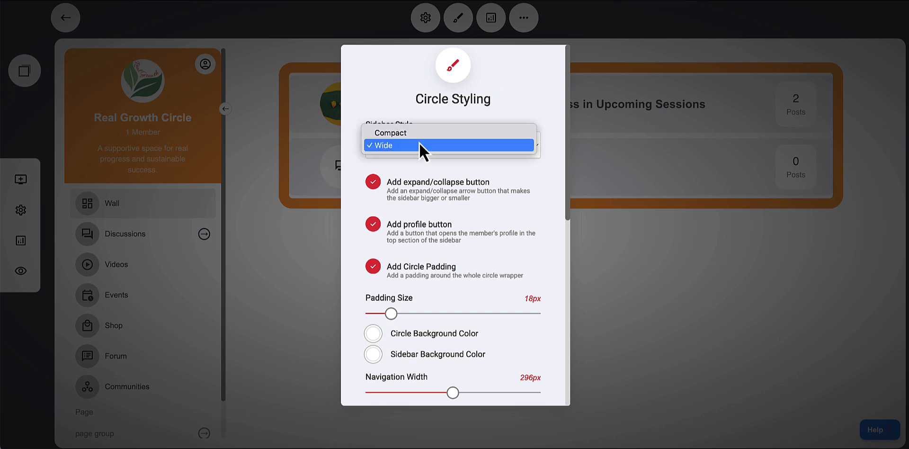
pyautogui.click(391, 114)
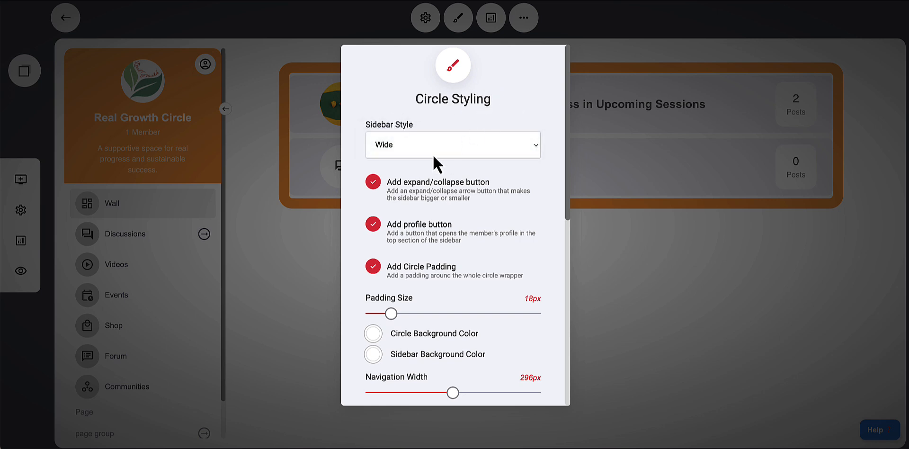
pyautogui.click(420, 152)
pyautogui.click(408, 137)
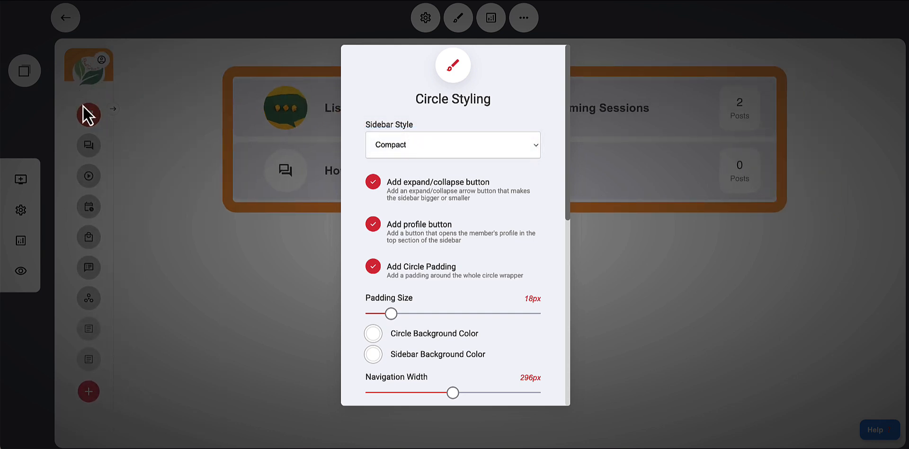
pyautogui.click(391, 149)
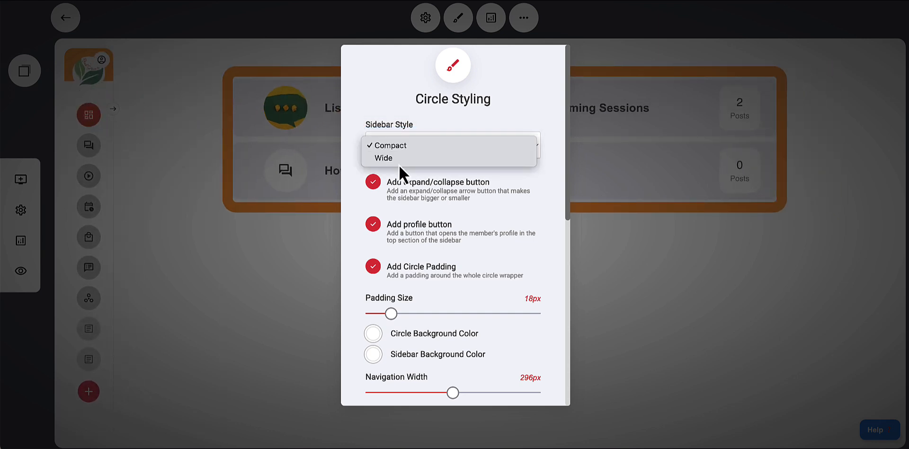
pyautogui.click(397, 163)
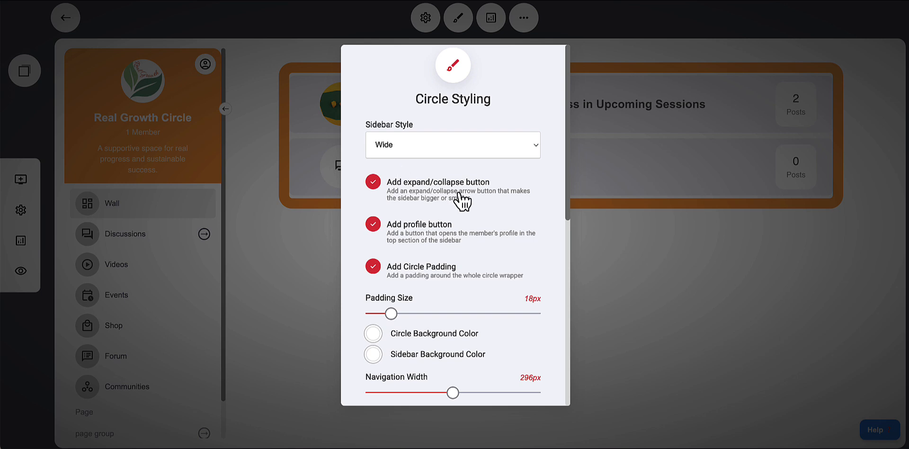
# Toggle the expand/collapse button option off and back on
pyautogui.click(378, 186)
pyautogui.click(377, 186)
pyautogui.click(373, 186)
pyautogui.click(373, 186)
# Switch the sidebar style to Compact again and then back to Wide
pyautogui.click(392, 151)
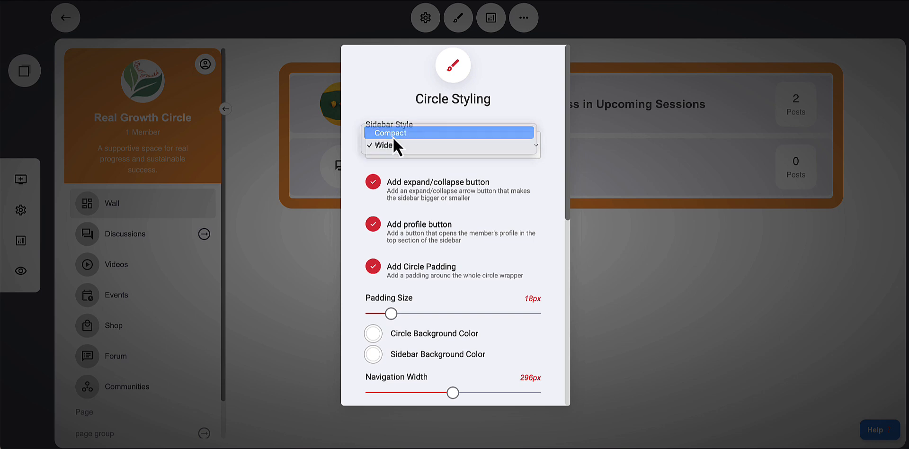
pyautogui.click(393, 136)
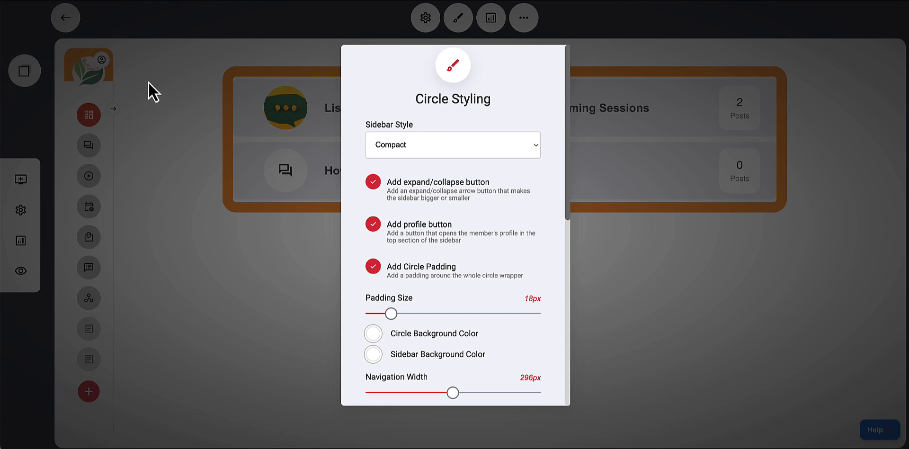
pyautogui.click(402, 148)
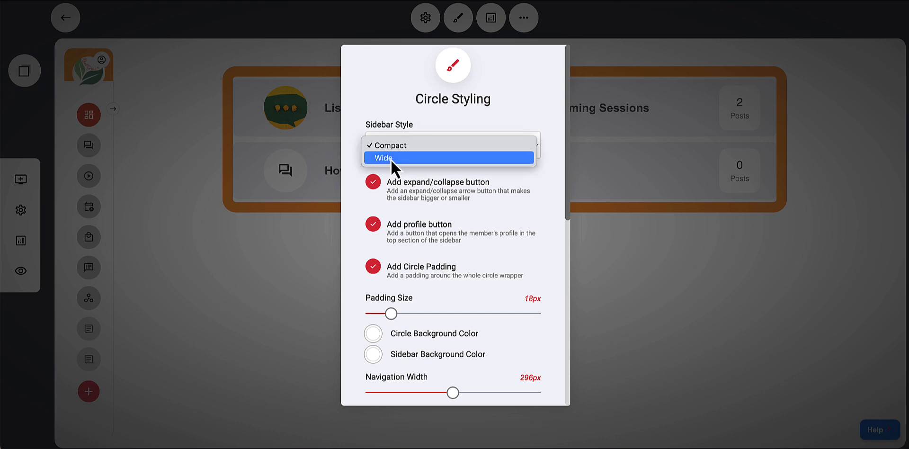
pyautogui.click(389, 157)
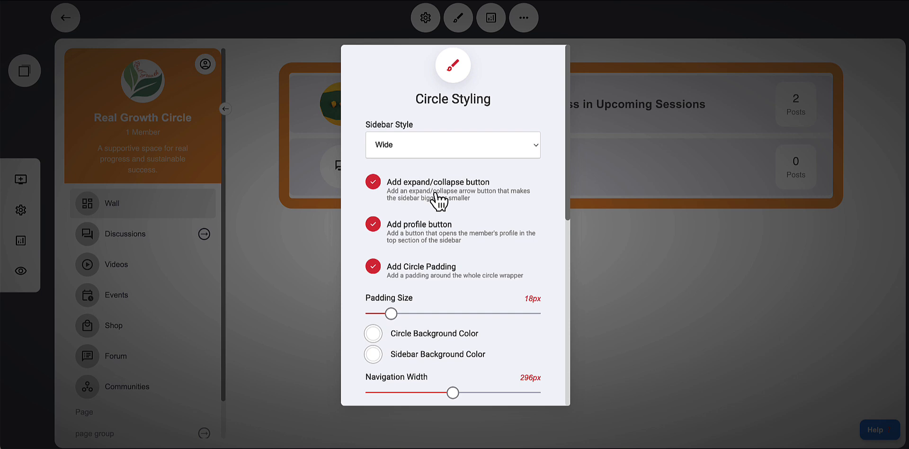
# Toggle the profile button and circle padding options off and back on
pyautogui.scroll(-1, 435, 194)
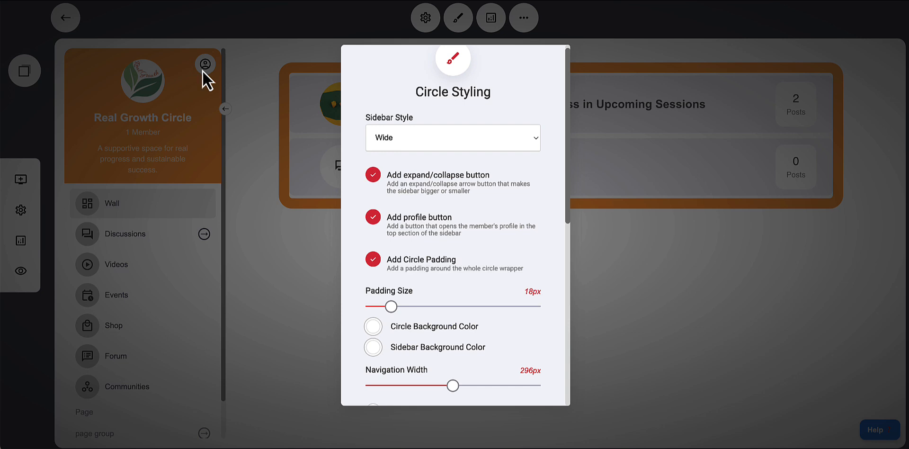
pyautogui.click(371, 219)
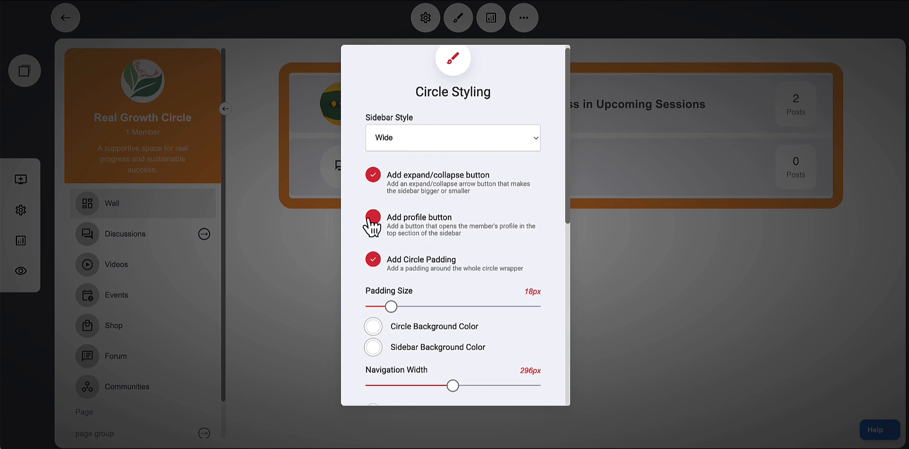
pyautogui.click(371, 219)
pyautogui.click(382, 221)
pyautogui.click(382, 222)
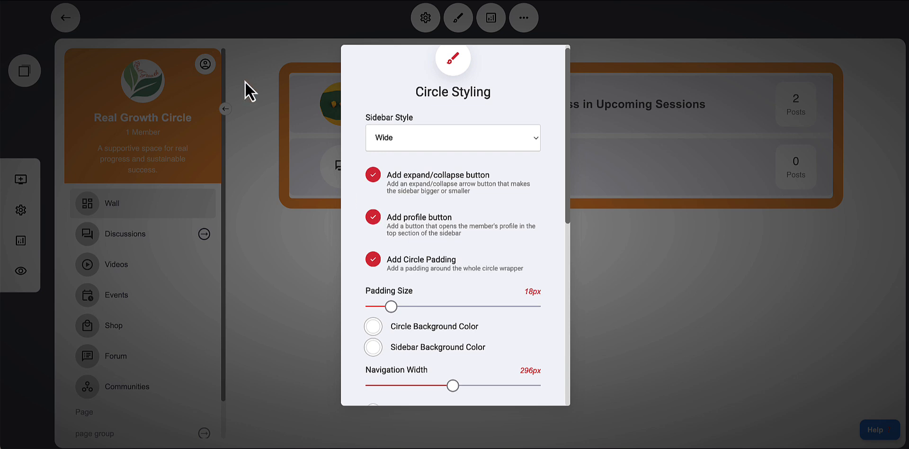
pyautogui.click(381, 220)
pyautogui.click(381, 220)
pyautogui.click(373, 262)
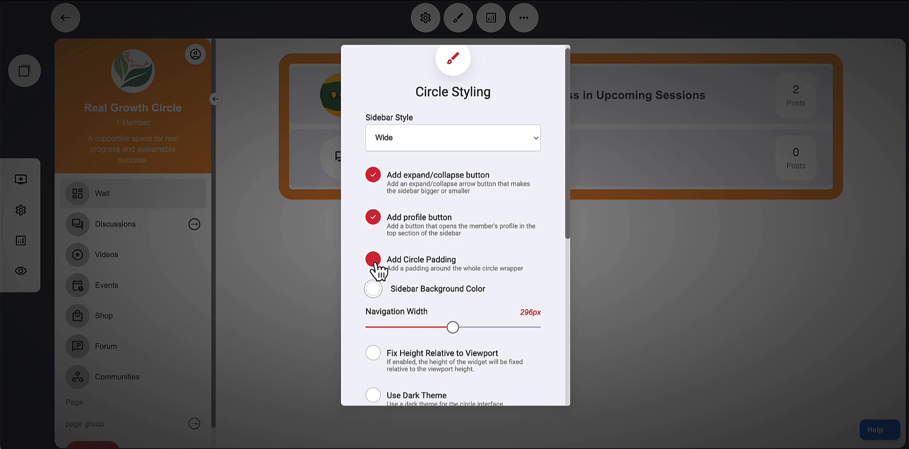
pyautogui.click(375, 262)
pyautogui.click(376, 262)
pyautogui.click(376, 262)
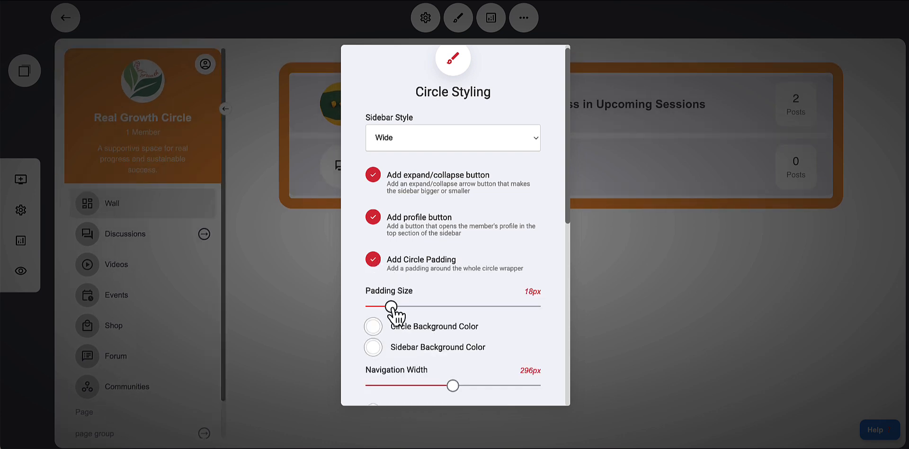
# Set the padding size to 19px and the navigation width to 290px
pyautogui.moveTo(391, 306)
pyautogui.mouseDown()
pyautogui.moveTo(431, 307)
pyautogui.moveTo(393, 307)
pyautogui.mouseUp()
pyautogui.scroll(-1, 464, 290)
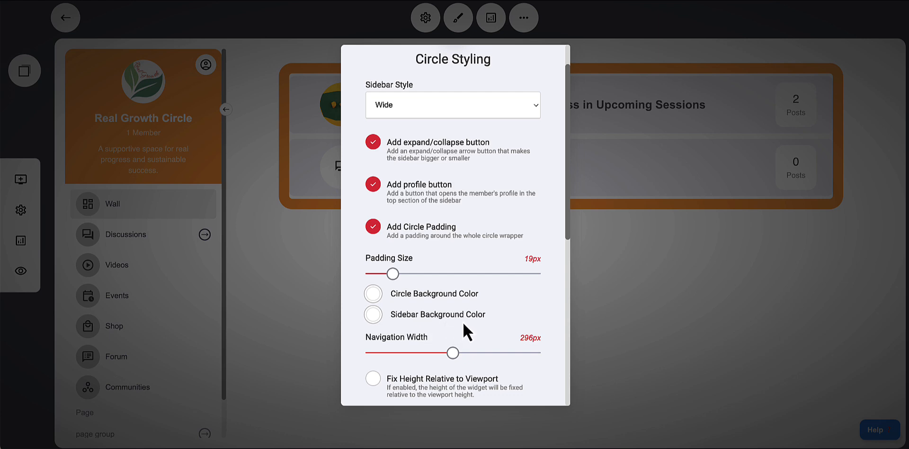
pyautogui.scroll(-1, 464, 324)
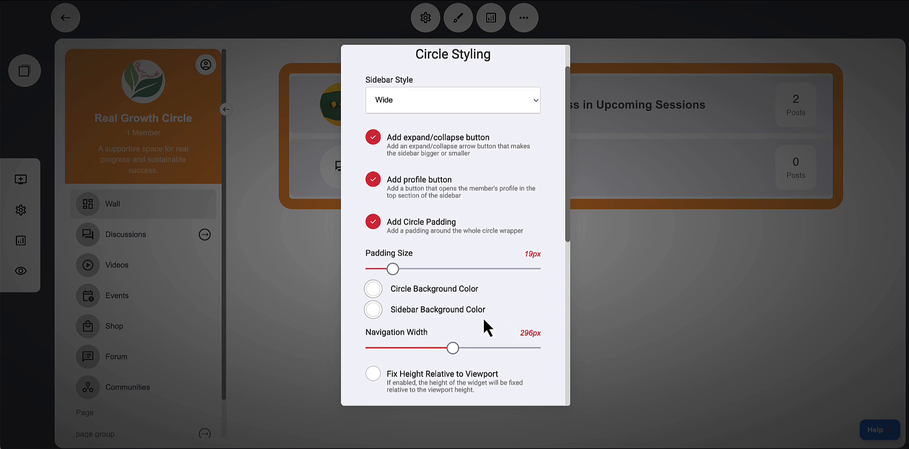
pyautogui.scroll(-2, 487, 294)
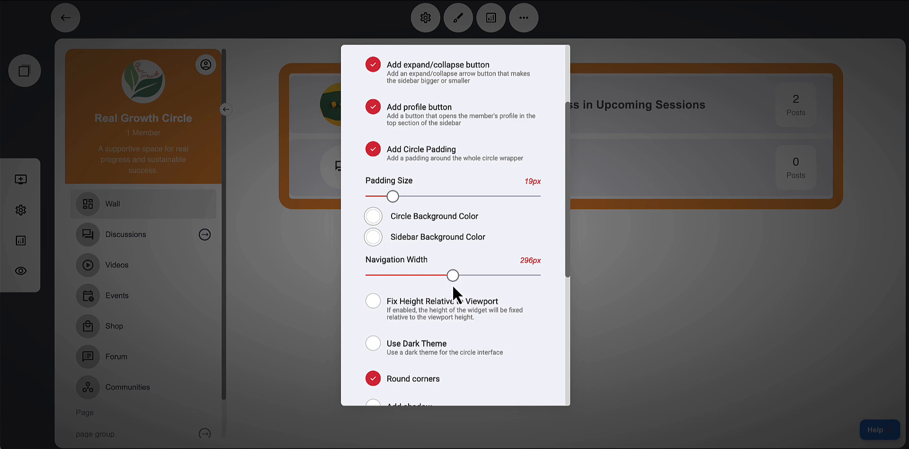
pyautogui.moveTo(452, 276)
pyautogui.mouseDown()
pyautogui.moveTo(431, 276)
pyautogui.moveTo(451, 276)
pyautogui.mouseUp()
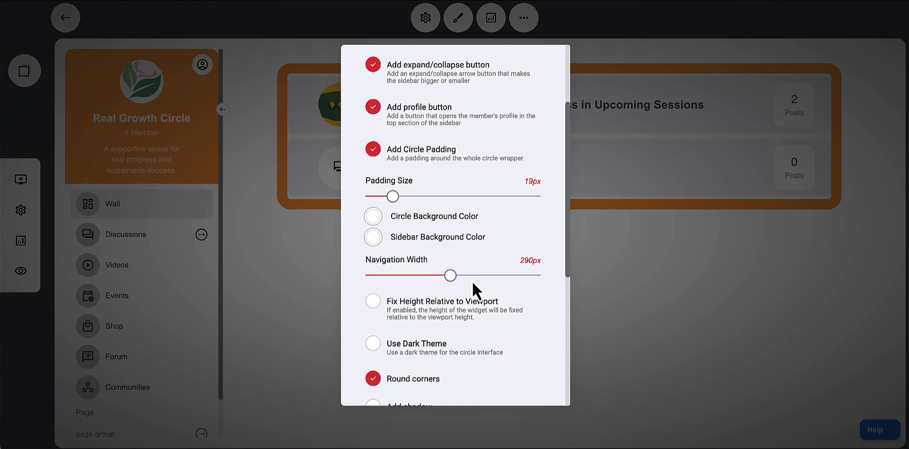
# Turn the dark theme and the shadow options on and back off
pyautogui.scroll(-1, 505, 306)
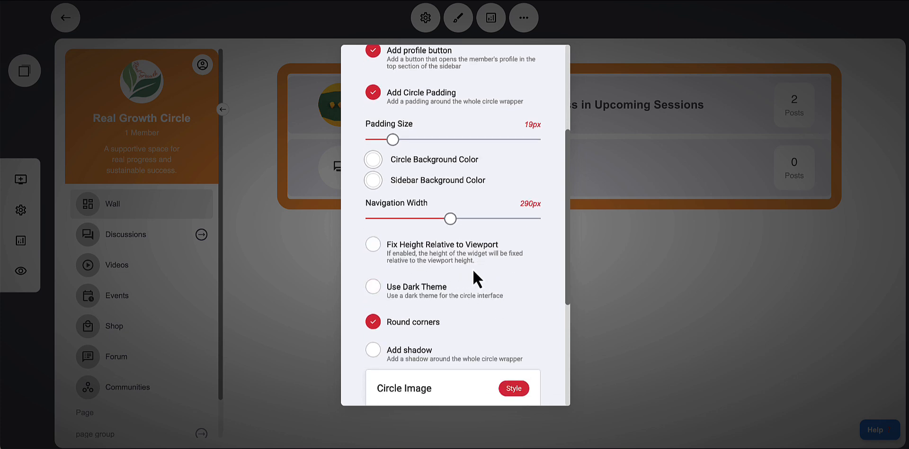
pyautogui.click(374, 287)
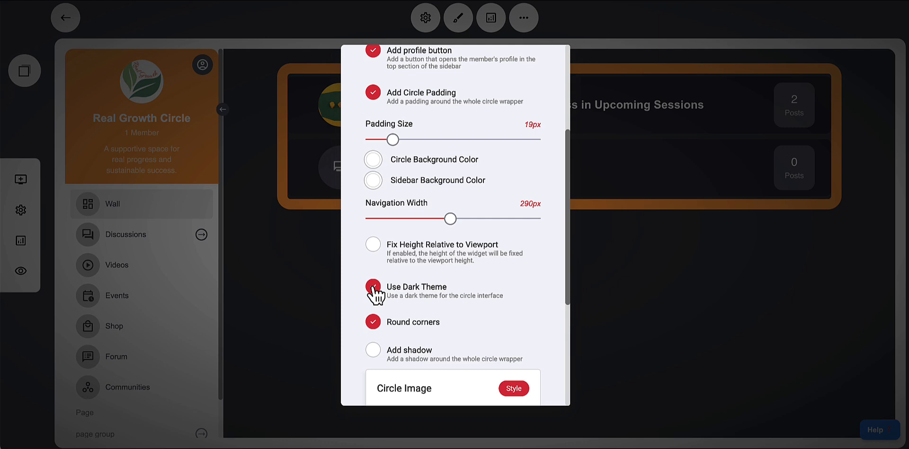
pyautogui.click(374, 287)
pyautogui.scroll(-1, 475, 290)
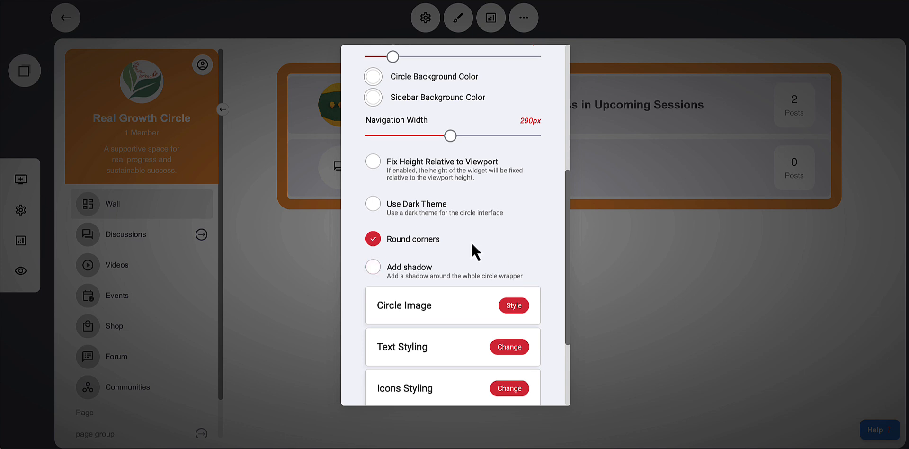
pyautogui.click(502, 275)
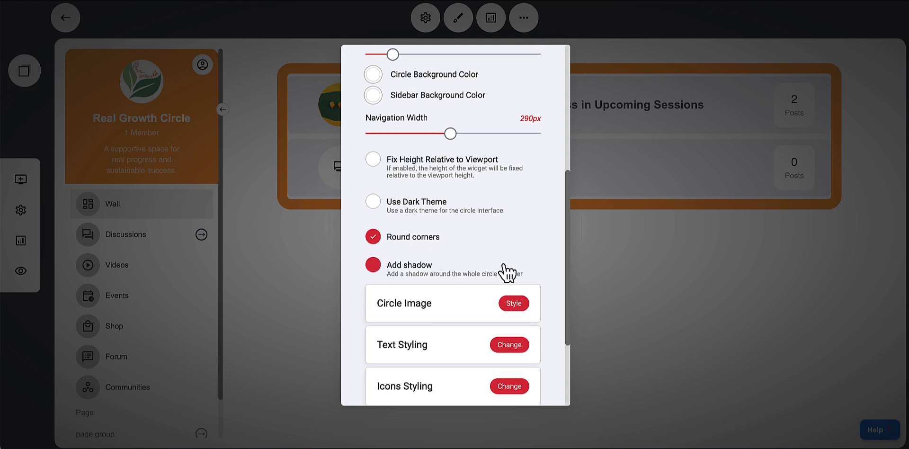
pyautogui.click(506, 270)
# Review the icon styling options and the group submenu placement choices, keeping Its own sidebar navigation
pyautogui.scroll(-1, 504, 267)
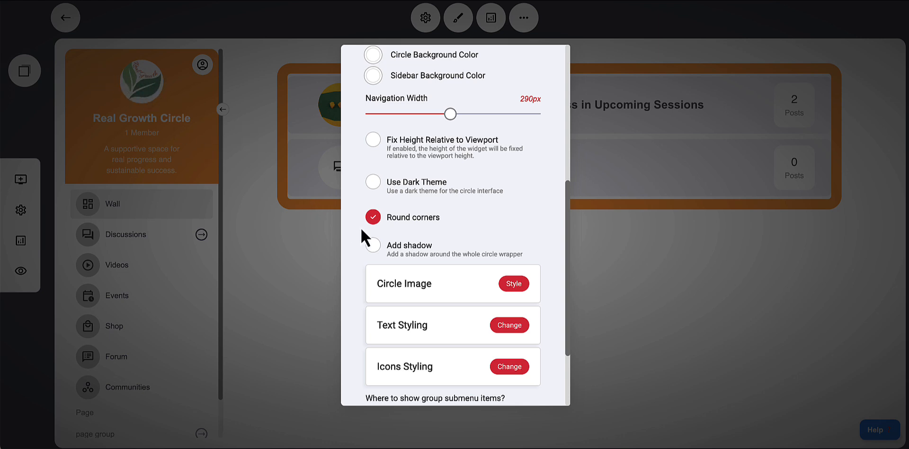
pyautogui.scroll(-1, 462, 325)
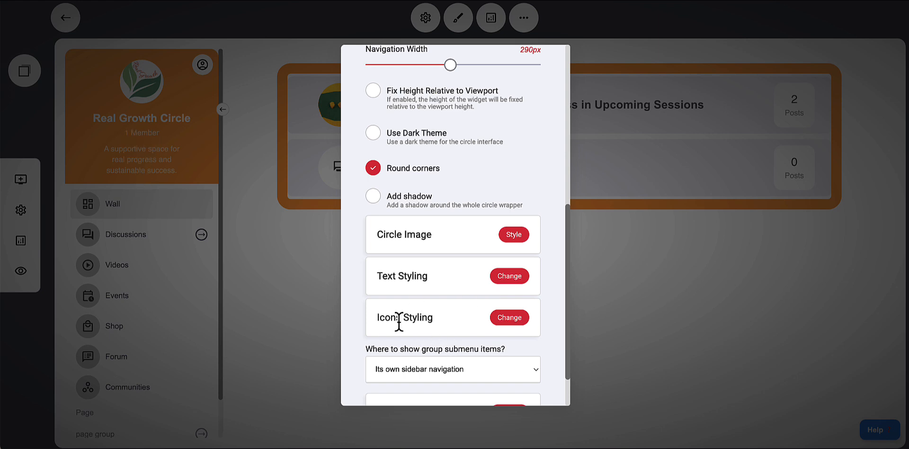
pyautogui.click(516, 323)
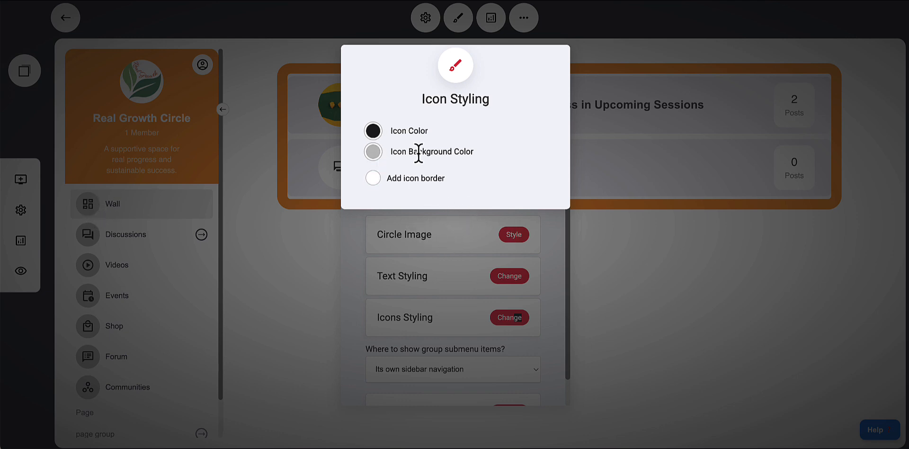
pyautogui.click(548, 284)
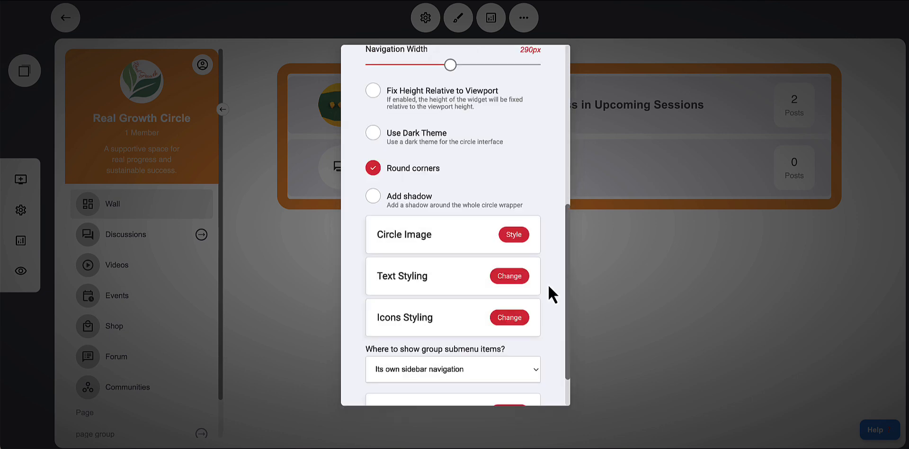
pyautogui.scroll(-2, 544, 283)
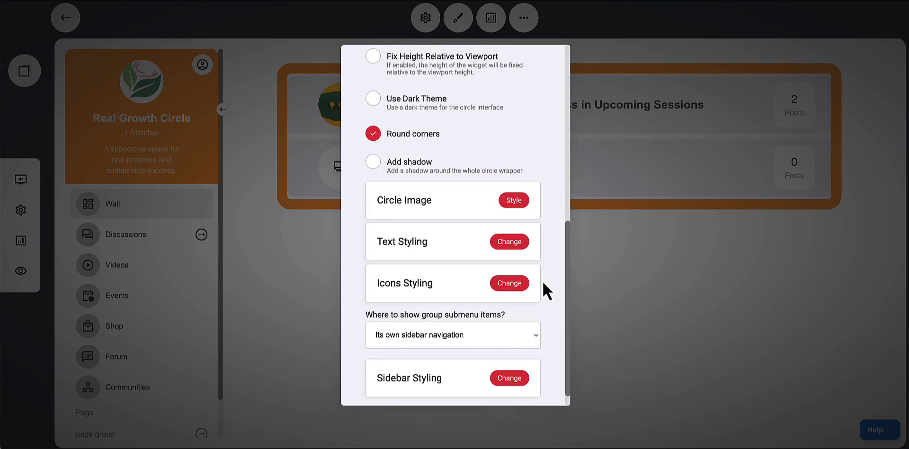
pyautogui.scroll(-1, 543, 281)
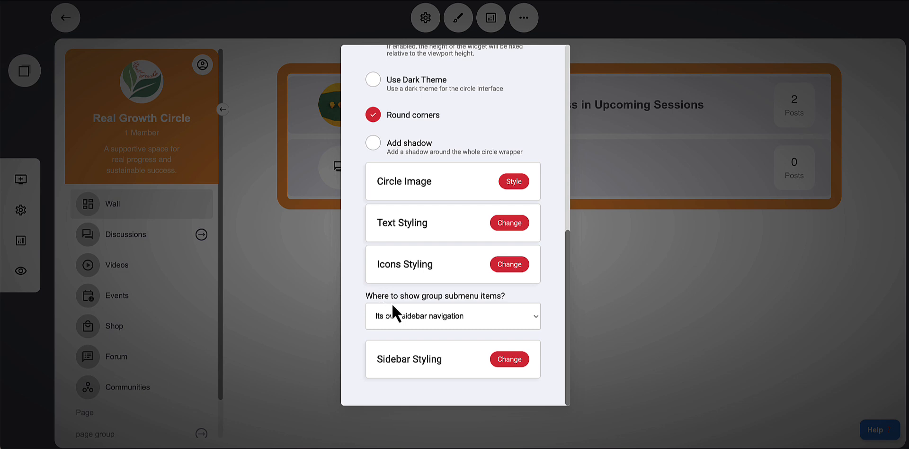
pyautogui.click(457, 326)
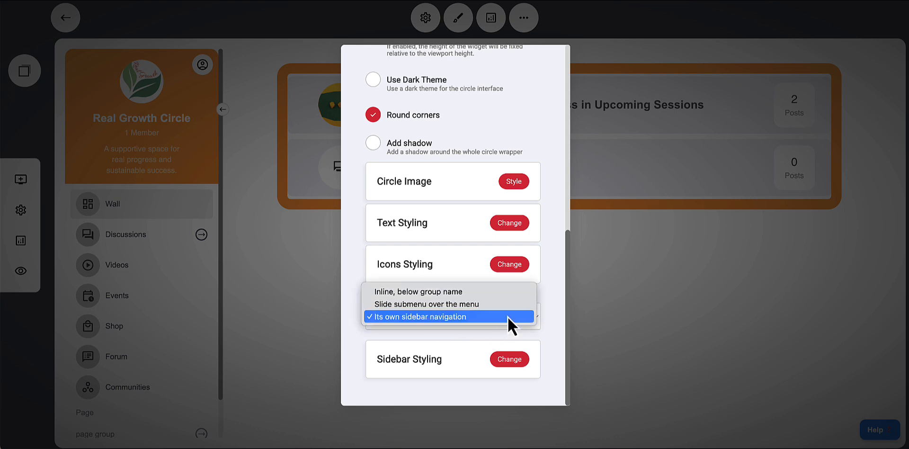
pyautogui.click(545, 340)
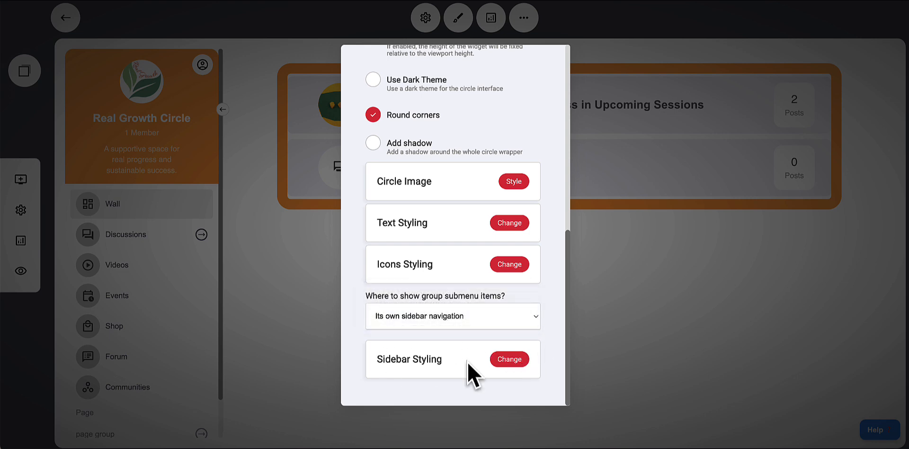
# Close the circle settings panel
pyautogui.click(517, 367)
pyautogui.scroll(-7, 517, 360)
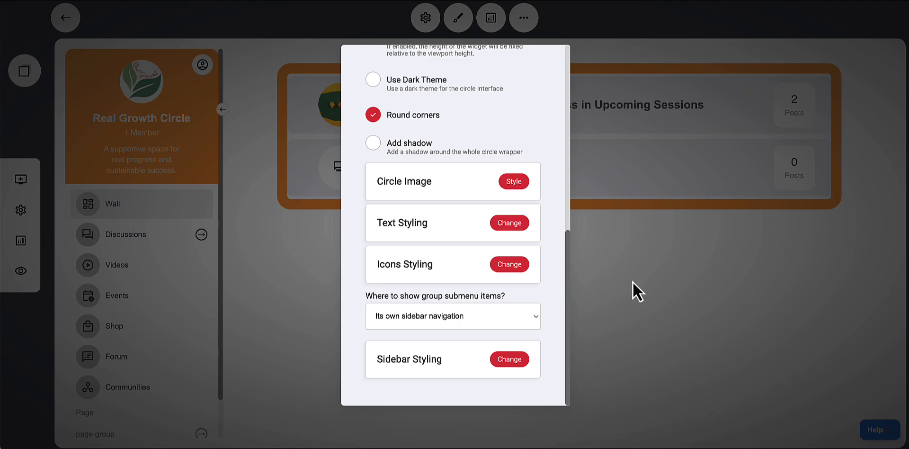
pyautogui.click(621, 277)
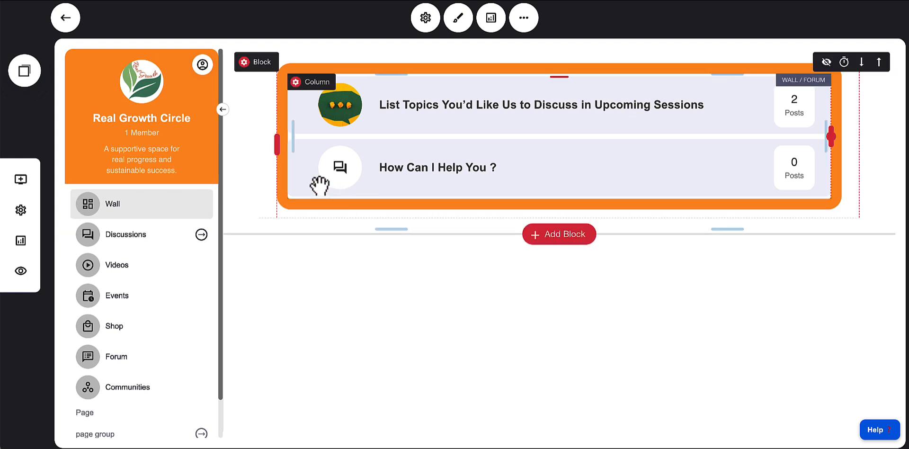
# Open the Discussions group in the sidebar and view its settings menu without choosing anything
pyautogui.click(114, 246)
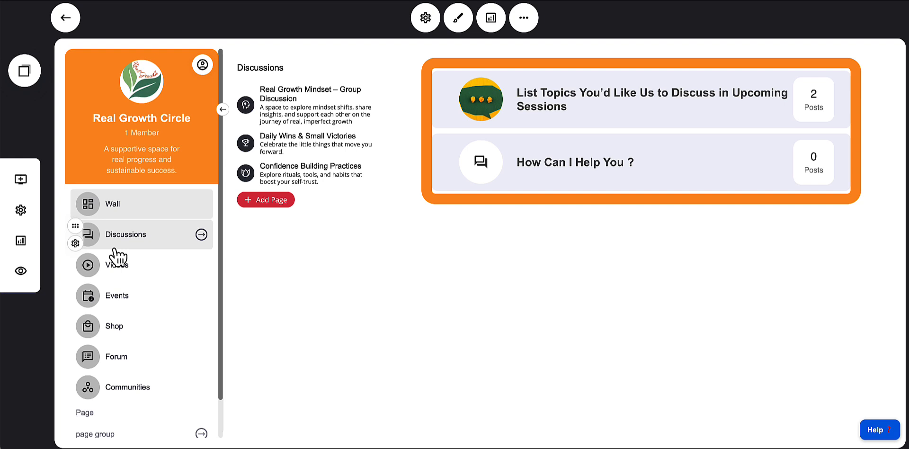
pyautogui.click(75, 243)
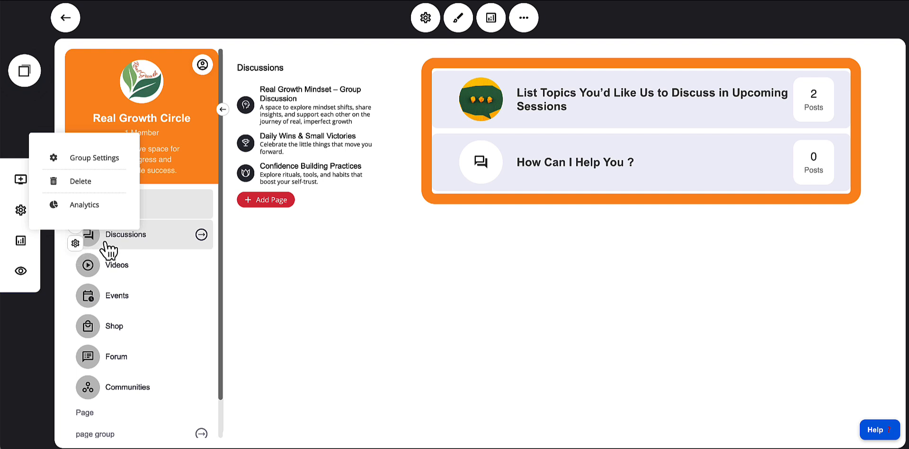
pyautogui.click(159, 225)
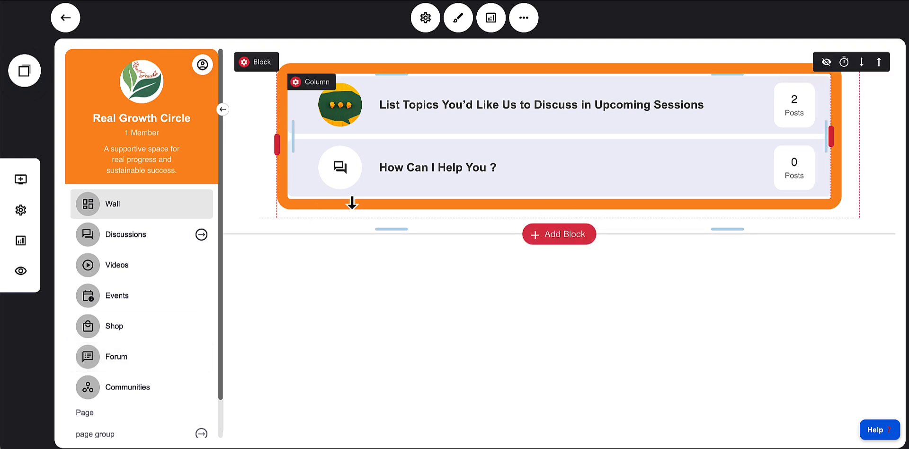
# Open the wall block's settings and switch the wall type to Single Wall and back to Multiple Walls
pyautogui.click(384, 114)
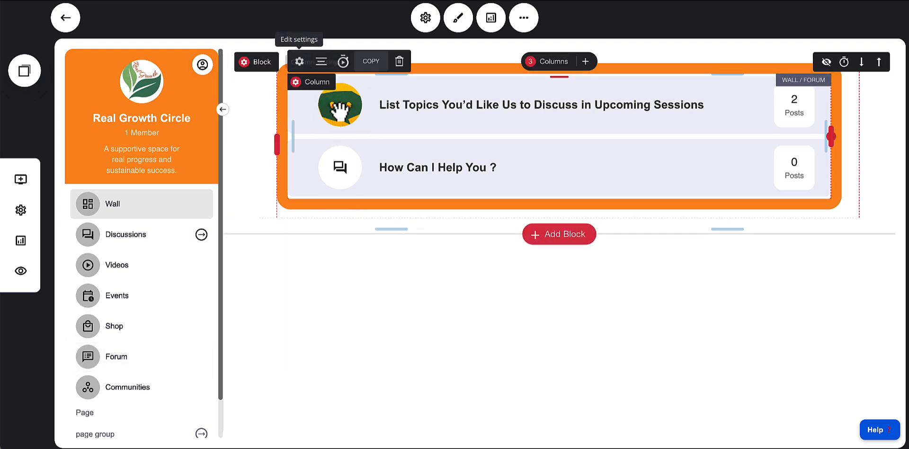
pyautogui.click(299, 62)
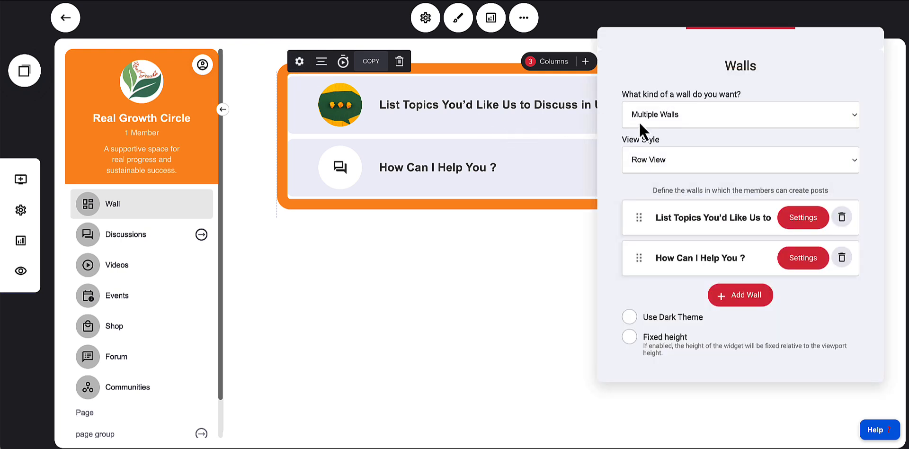
pyautogui.click(676, 120)
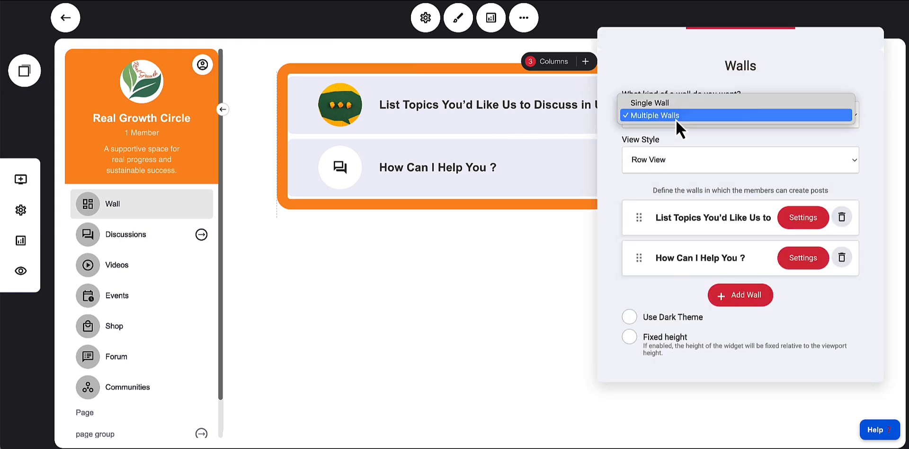
pyautogui.click(664, 124)
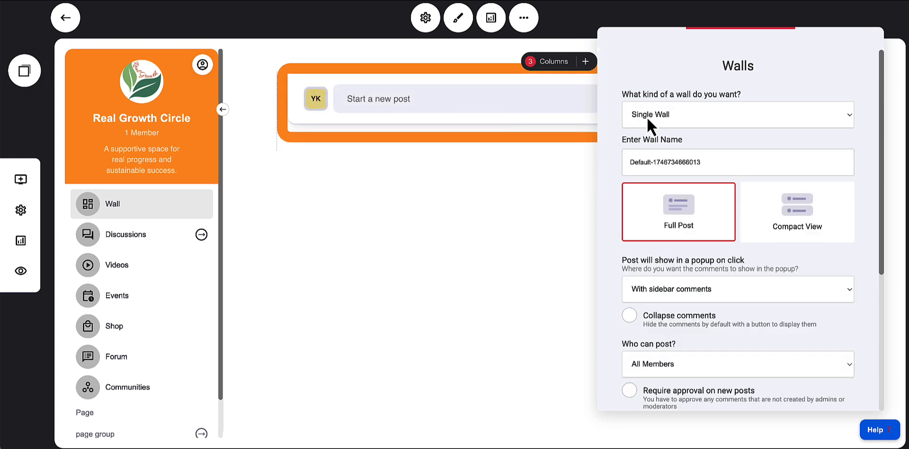
pyautogui.click(648, 120)
pyautogui.click(647, 133)
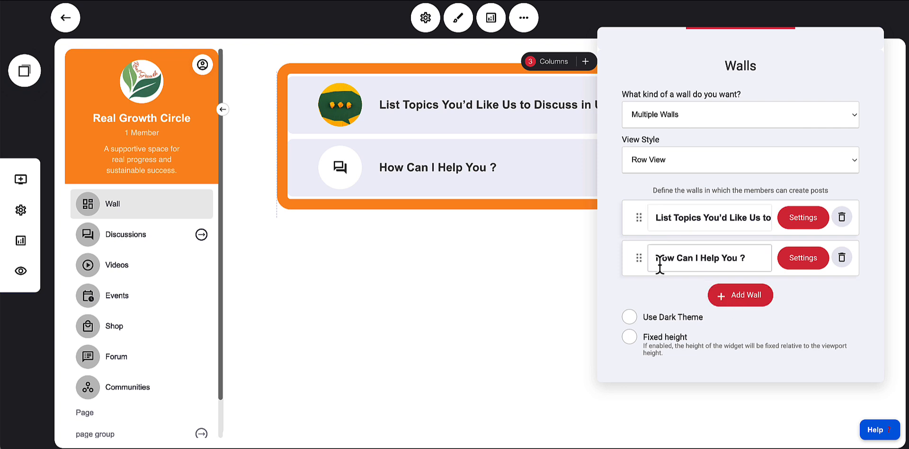
# Add a new wall and open its popup comment display options
pyautogui.click(727, 300)
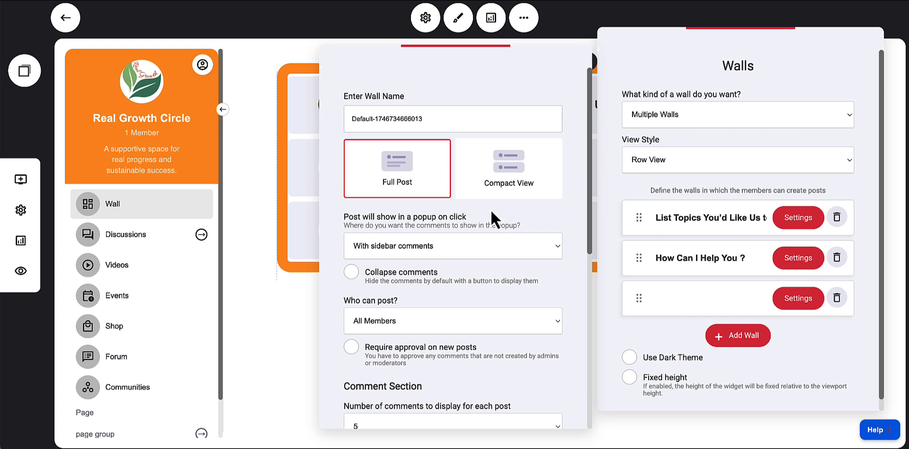
pyautogui.scroll(-1, 503, 227)
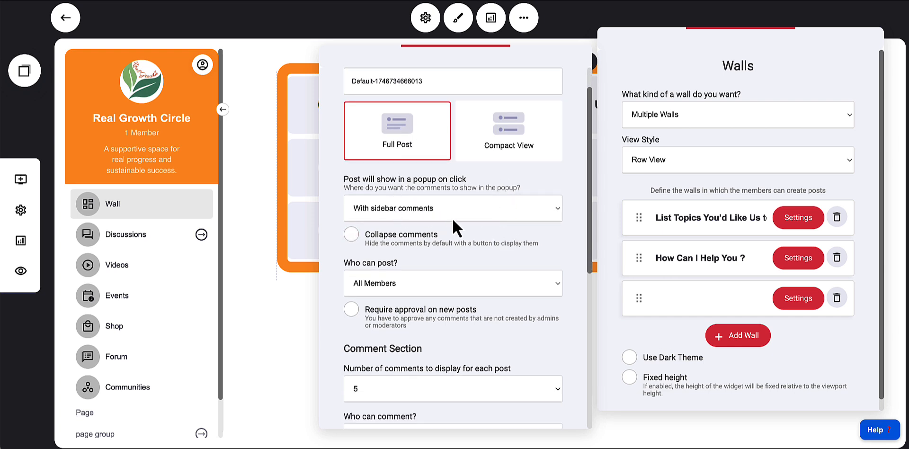
pyautogui.click(451, 211)
pyautogui.click(390, 208)
pyautogui.click(489, 237)
pyautogui.scroll(-1, 490, 237)
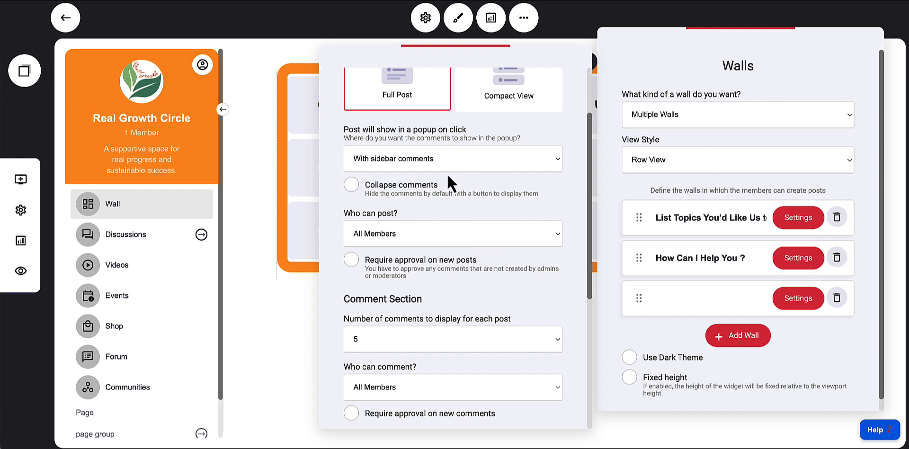
# Review the who-can-post and who-can-comment choices for the new wall, keeping All Members
pyautogui.click(482, 262)
pyautogui.click(428, 242)
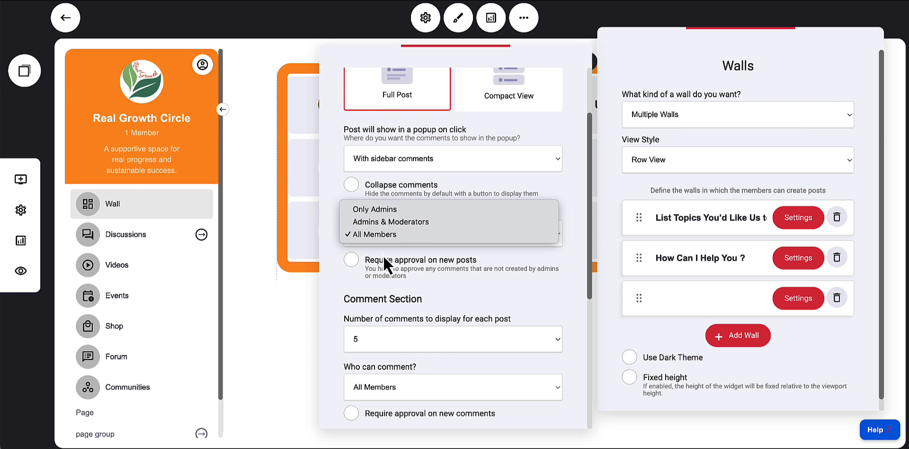
pyautogui.click(437, 271)
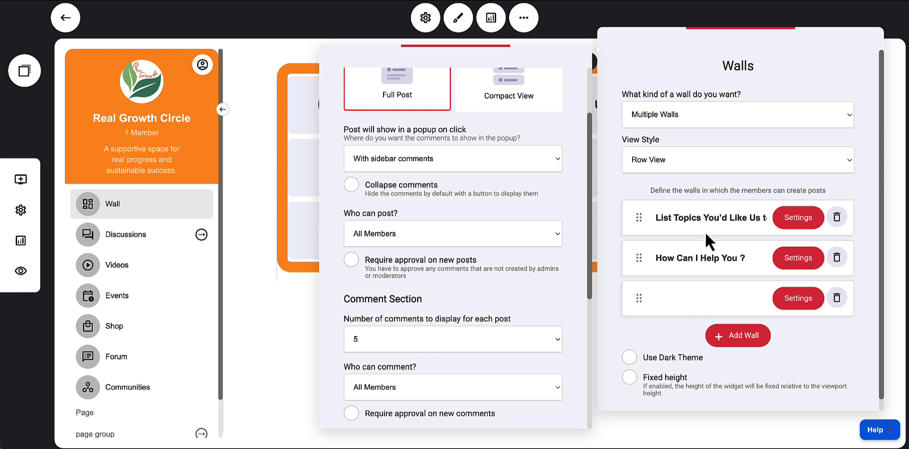
pyautogui.scroll(-3, 493, 280)
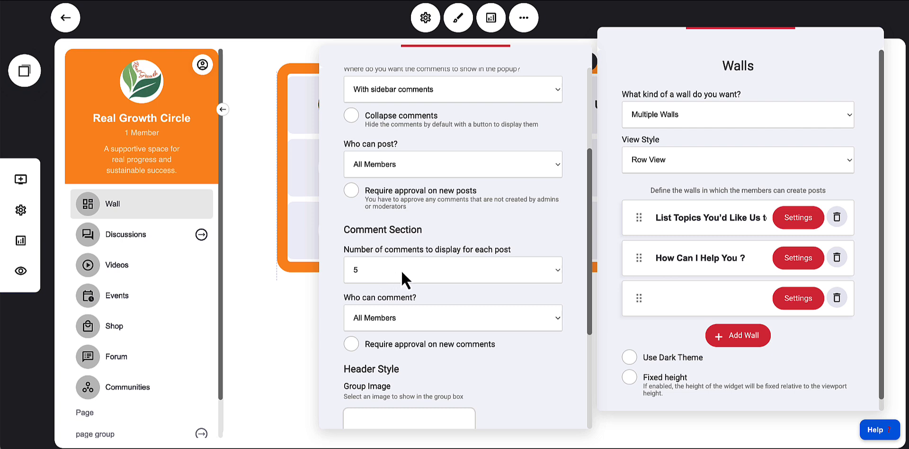
pyautogui.scroll(-2, 414, 298)
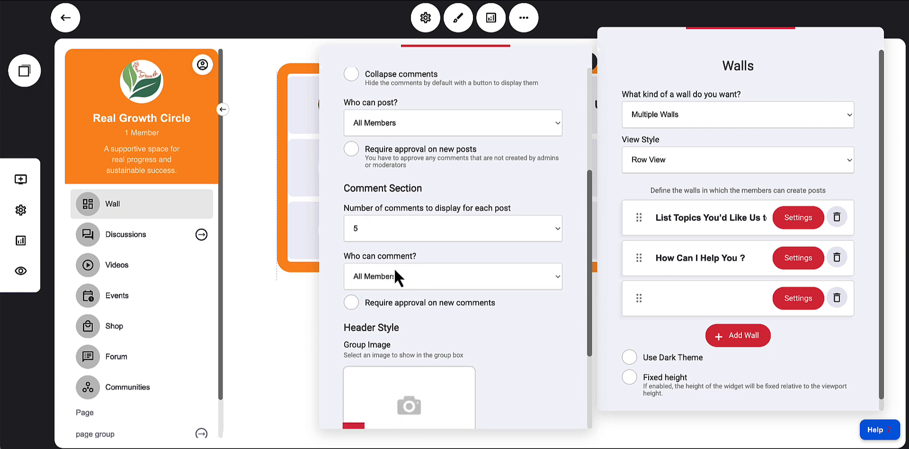
pyautogui.click(413, 283)
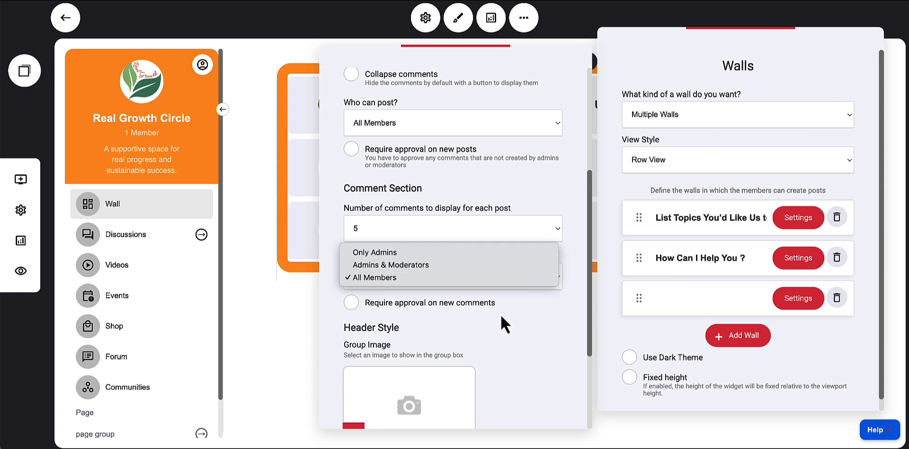
pyautogui.click(540, 320)
pyautogui.scroll(-1, 427, 311)
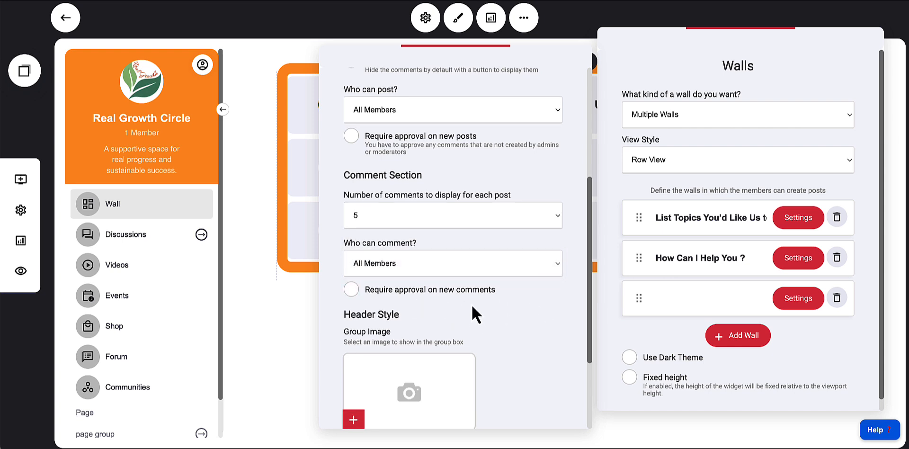
pyautogui.scroll(-5, 472, 308)
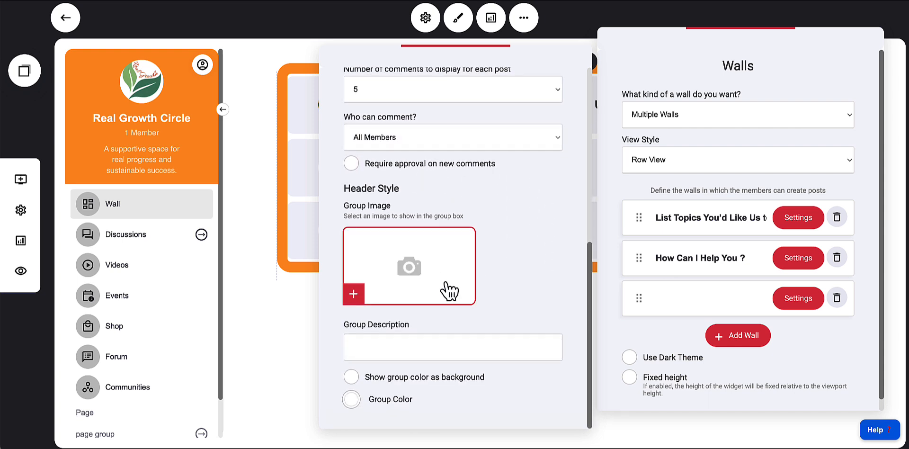
# Choose the artichoke photo from the image directory as the new wall's group image
pyautogui.click(355, 294)
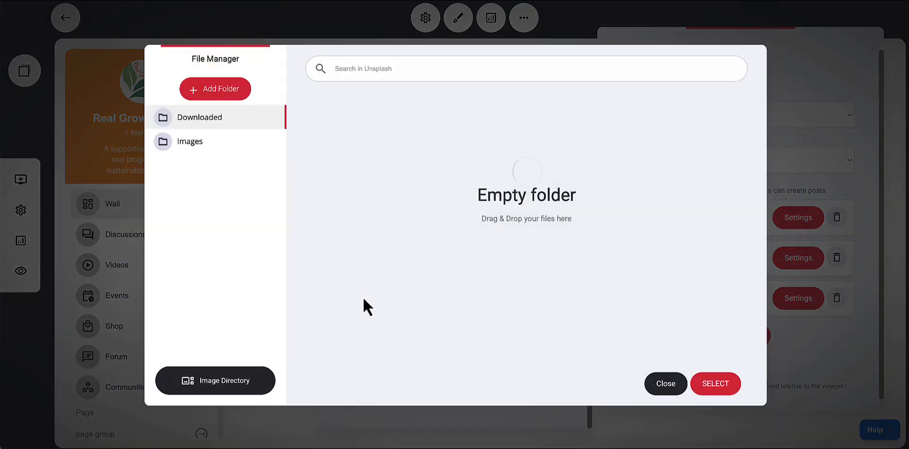
pyautogui.click(237, 386)
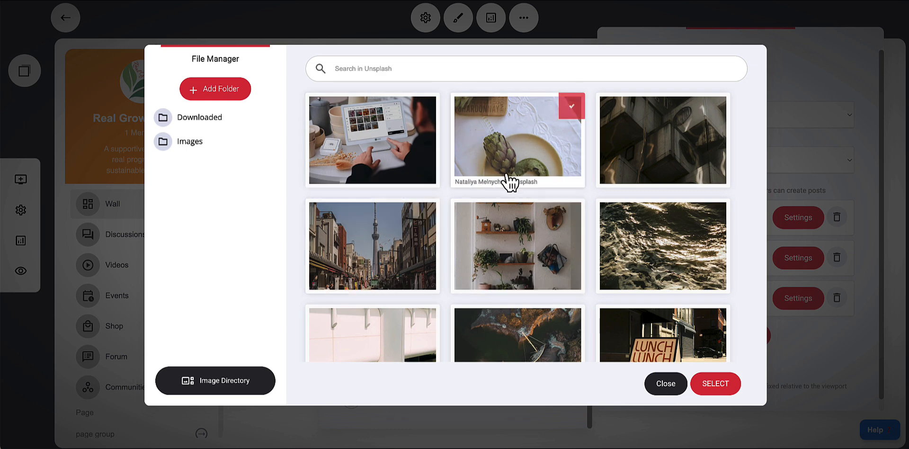
pyautogui.click(498, 158)
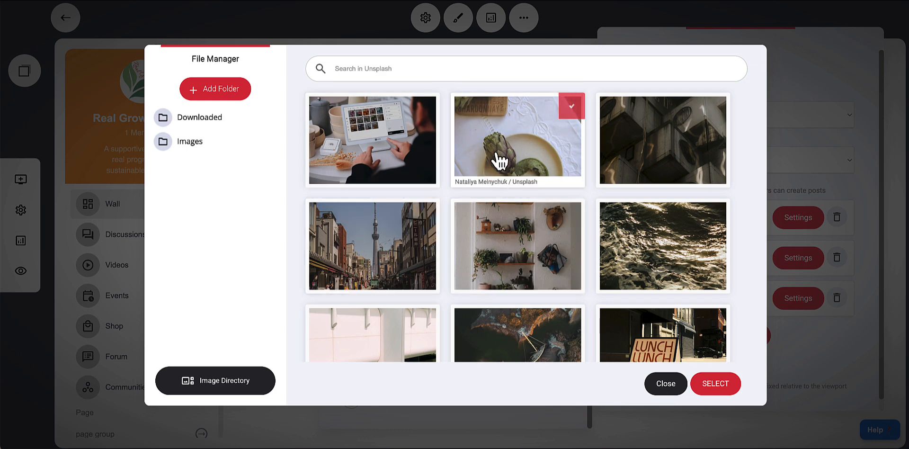
pyautogui.click(720, 385)
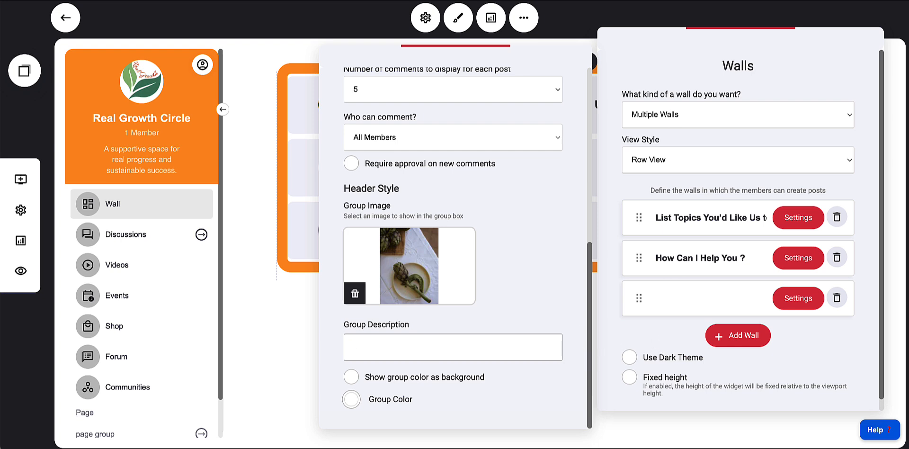
# Close the new wall's settings and delete the new wall
pyautogui.click(464, 379)
pyautogui.click(483, 381)
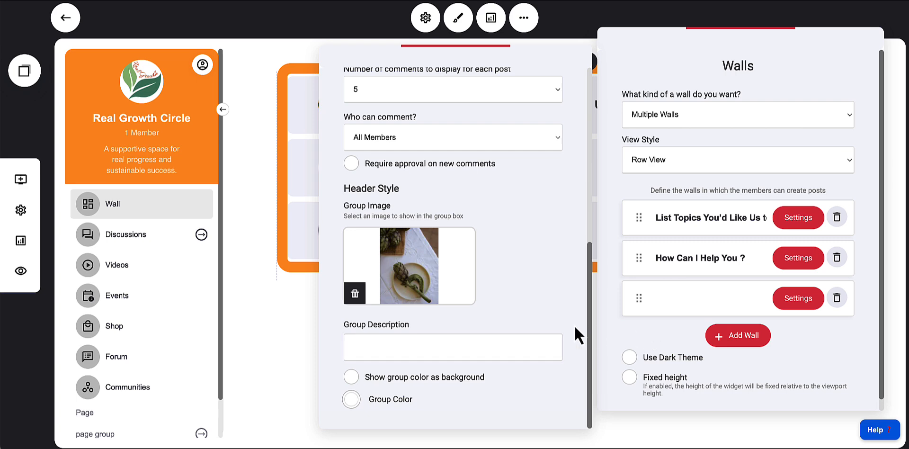
pyautogui.click(642, 334)
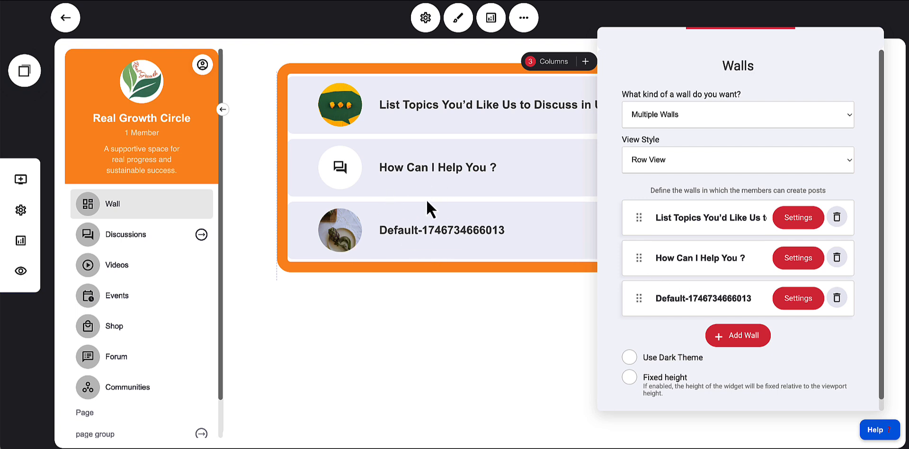
pyautogui.click(837, 297)
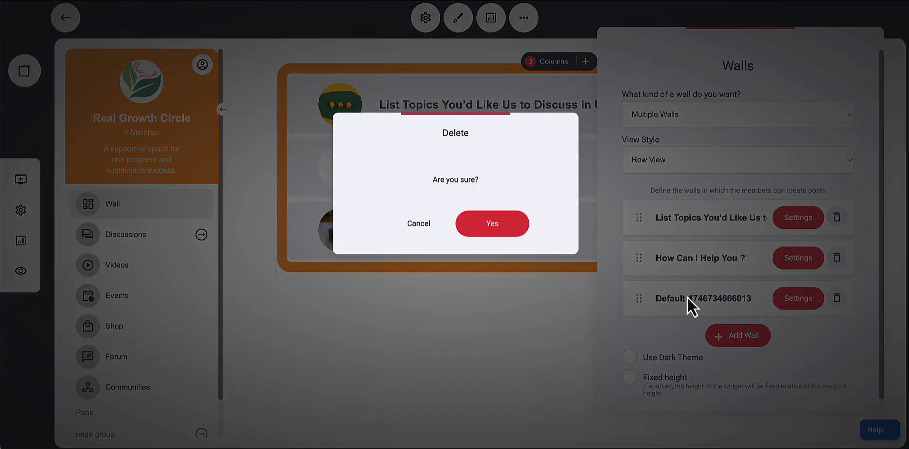
pyautogui.click(493, 224)
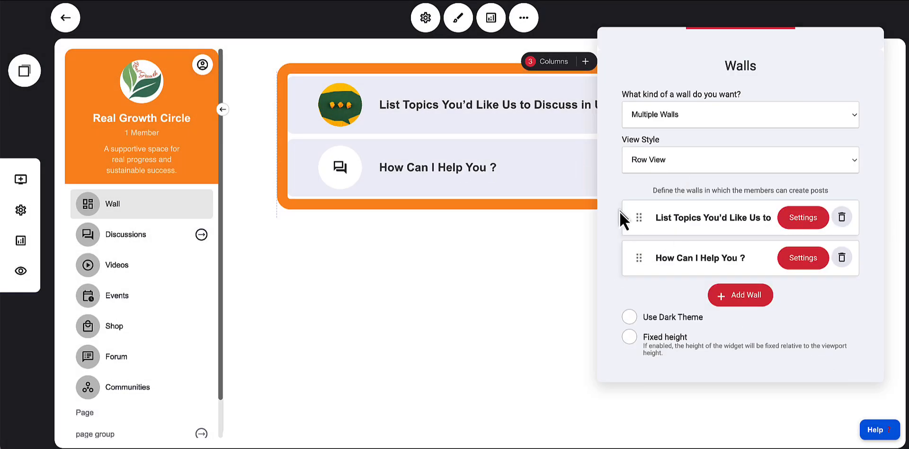
# Open the first wall's settings and review its options and group image
pyautogui.click(796, 224)
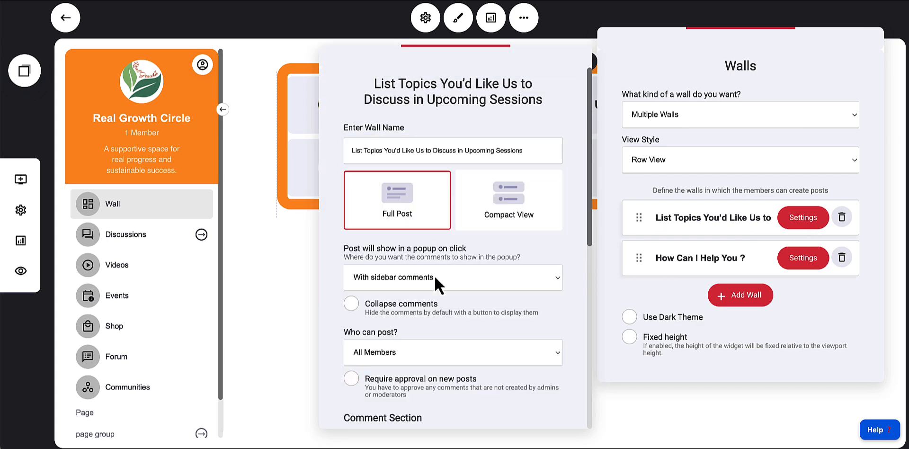
pyautogui.scroll(-8, 434, 275)
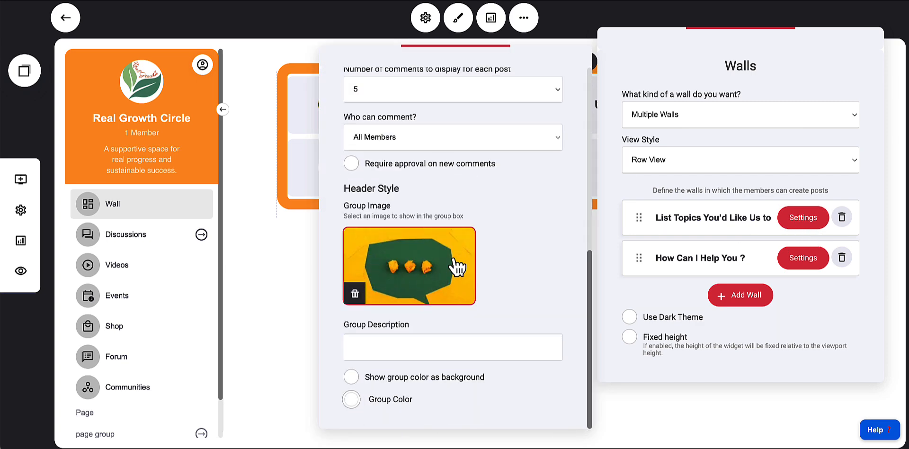
pyautogui.scroll(8, 457, 268)
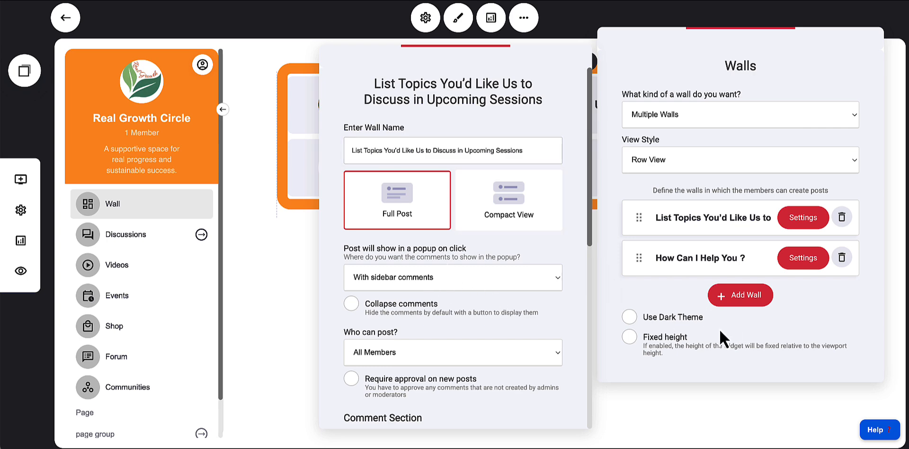
# Toggle the walls' dark theme and fixed height options on and back off, then close the Walls panel
pyautogui.click(631, 317)
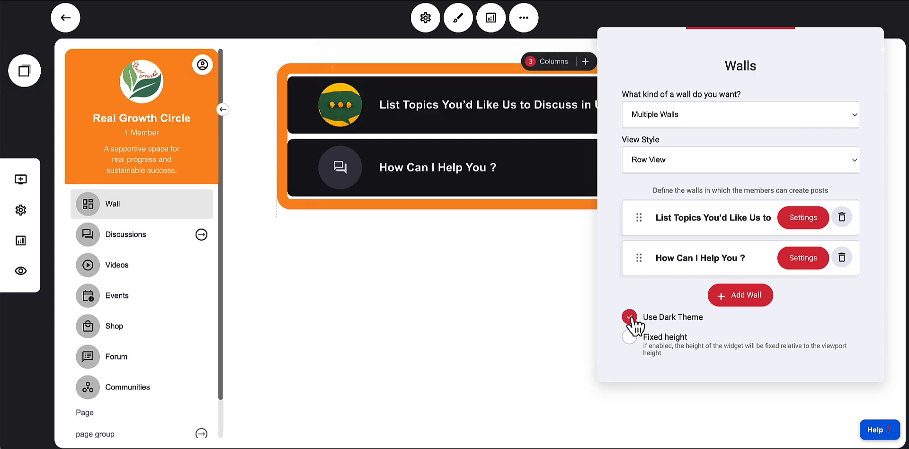
pyautogui.click(630, 316)
pyautogui.click(630, 337)
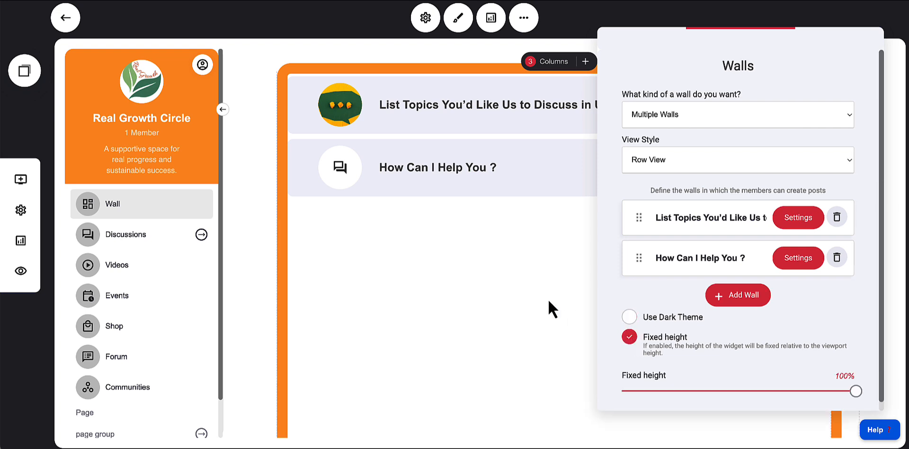
pyautogui.click(633, 338)
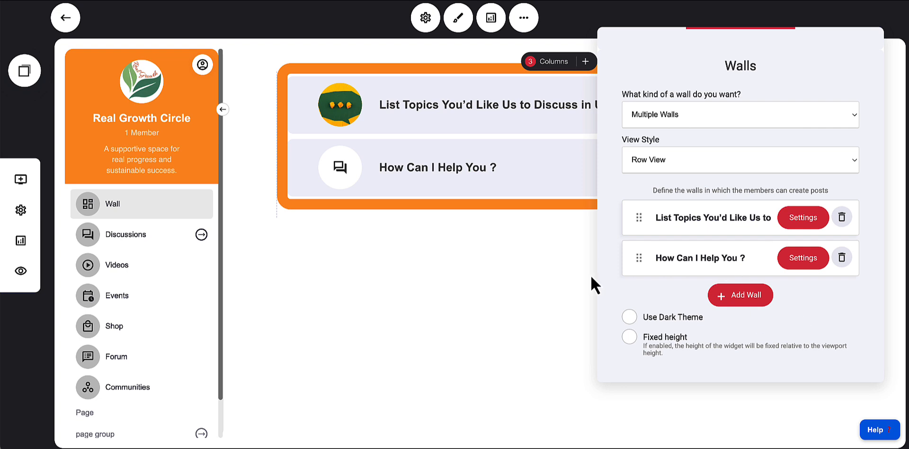
pyautogui.click(553, 280)
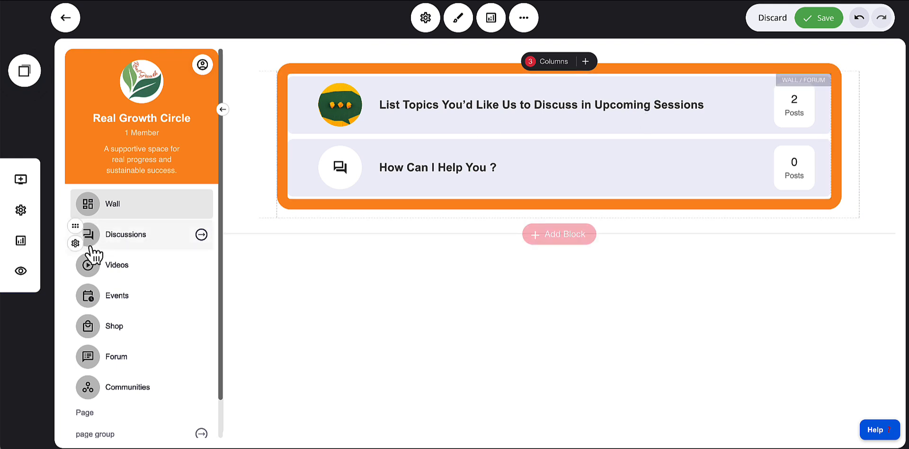
# Open the Discussions group and its group settings
pyautogui.click(132, 246)
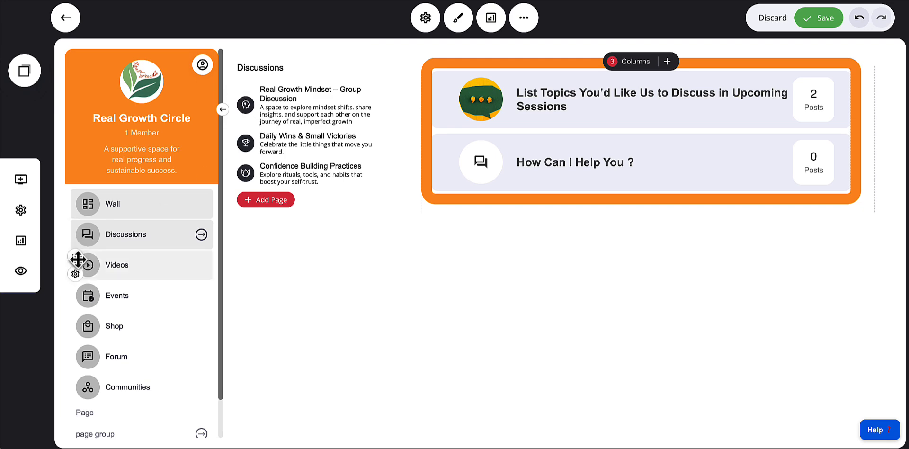
pyautogui.click(75, 244)
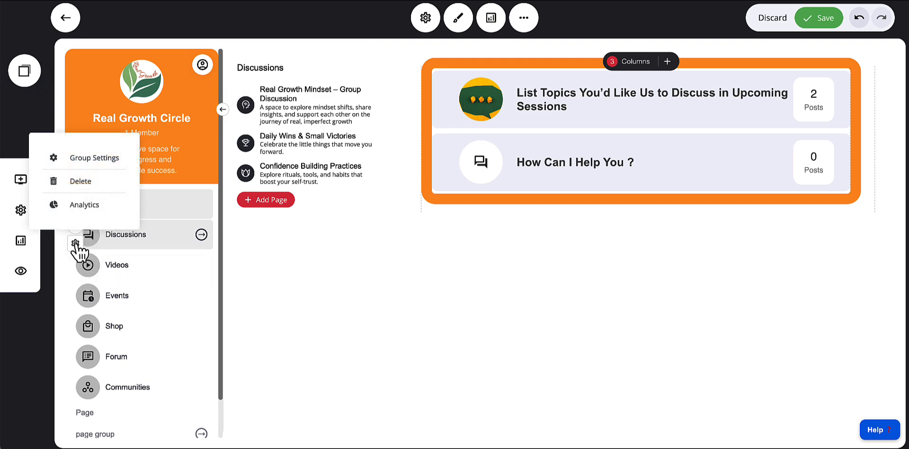
pyautogui.click(94, 159)
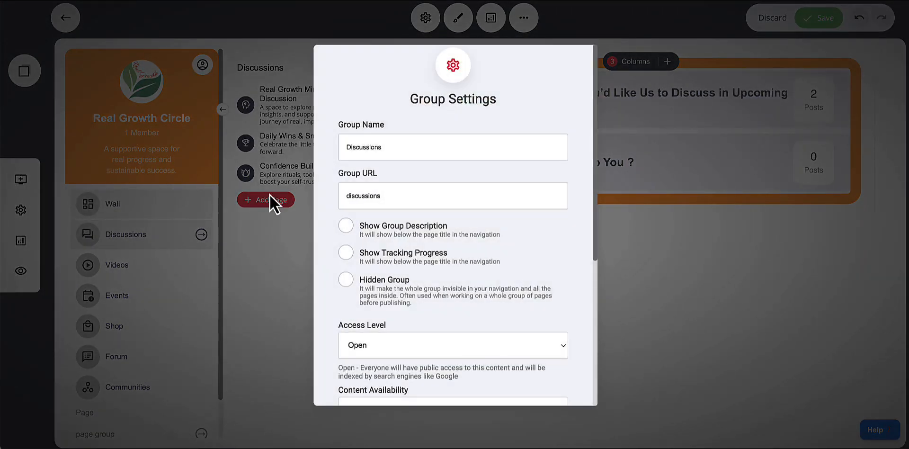
# Toggle the group's description, tracking progress and hidden options back off, review the remaining settings and close the dialog
pyautogui.click(420, 152)
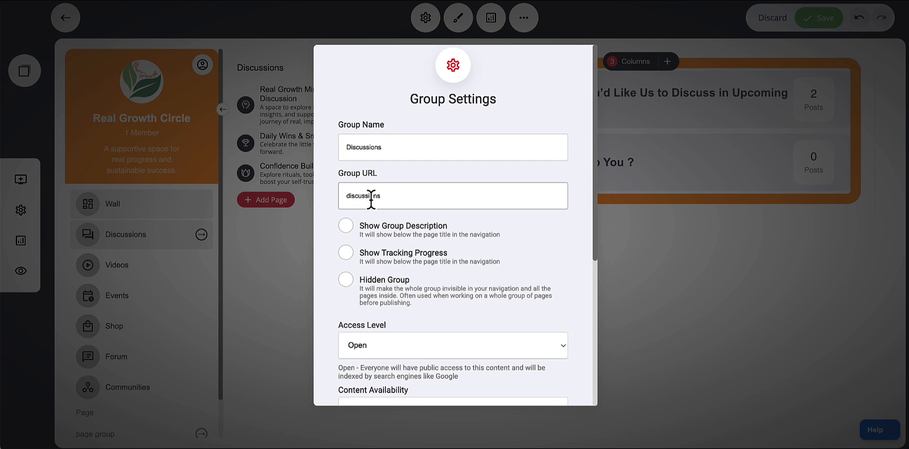
pyautogui.click(423, 261)
pyautogui.scroll(-1, 412, 241)
pyautogui.click(397, 213)
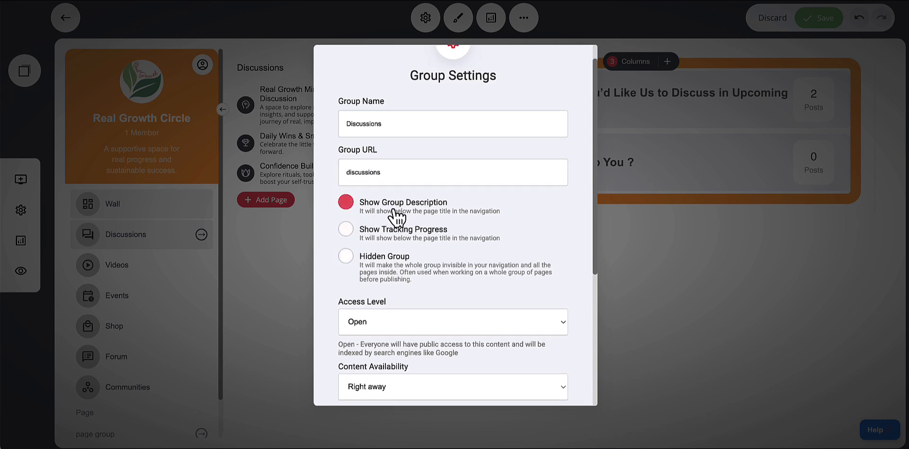
pyautogui.click(416, 229)
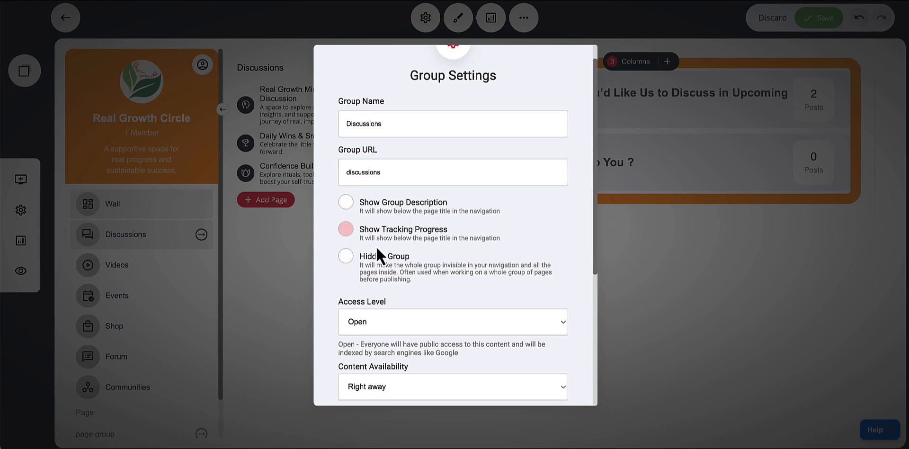
pyautogui.click(433, 274)
pyautogui.scroll(-5, 426, 274)
pyautogui.scroll(-2, 437, 264)
pyautogui.scroll(5, 437, 264)
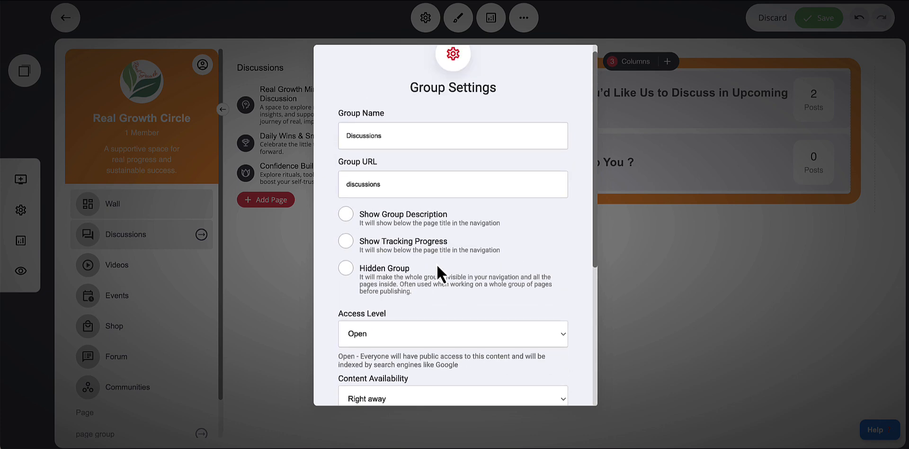
pyautogui.scroll(-4, 437, 264)
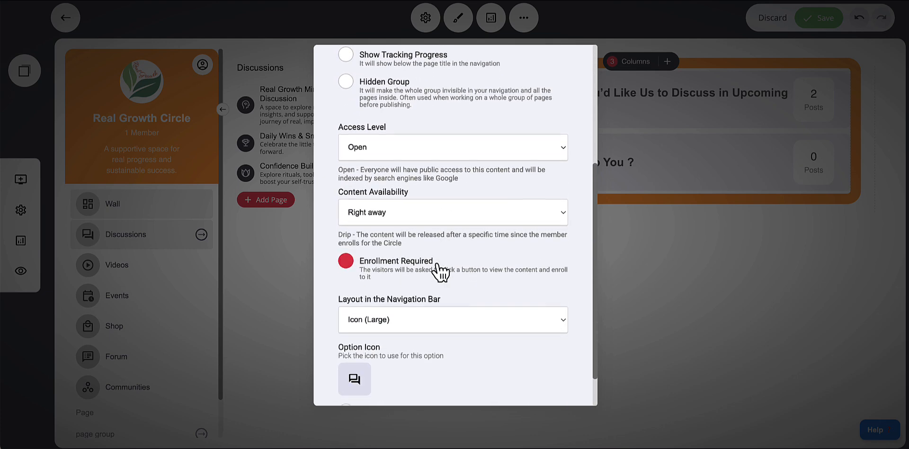
pyautogui.click(288, 263)
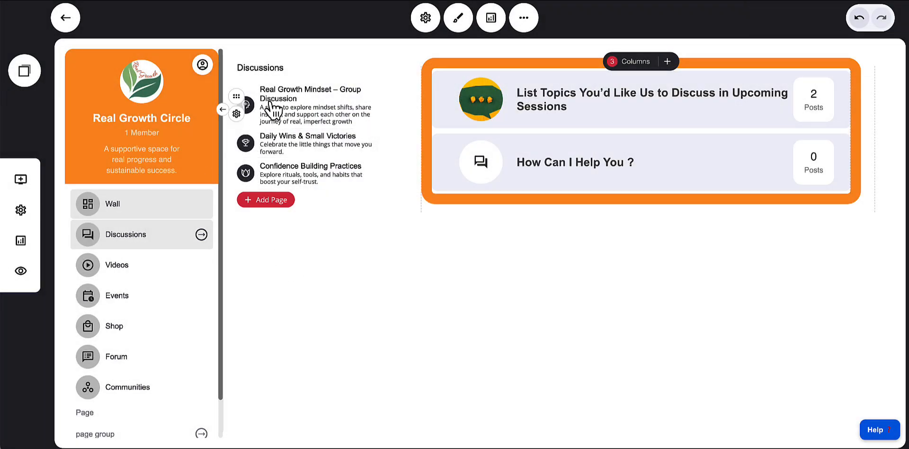
# Open the page settings of the Real Growth Mindset – Group Discussion page
pyautogui.click(256, 202)
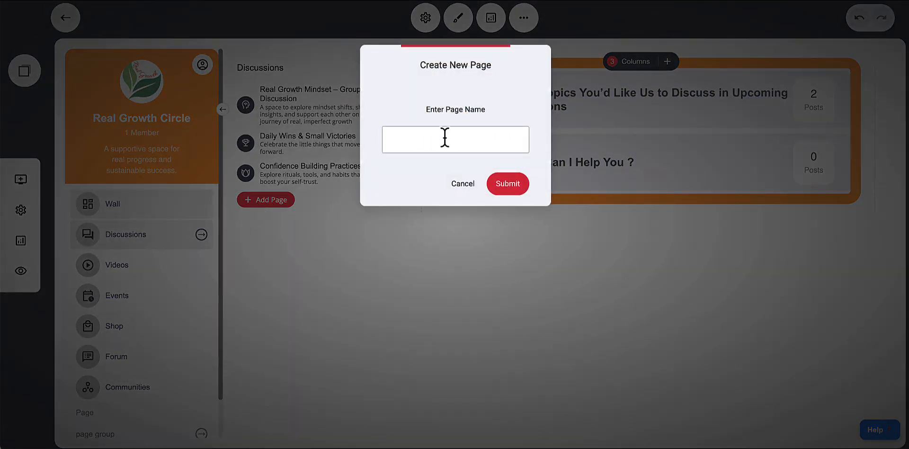
pyautogui.click(461, 187)
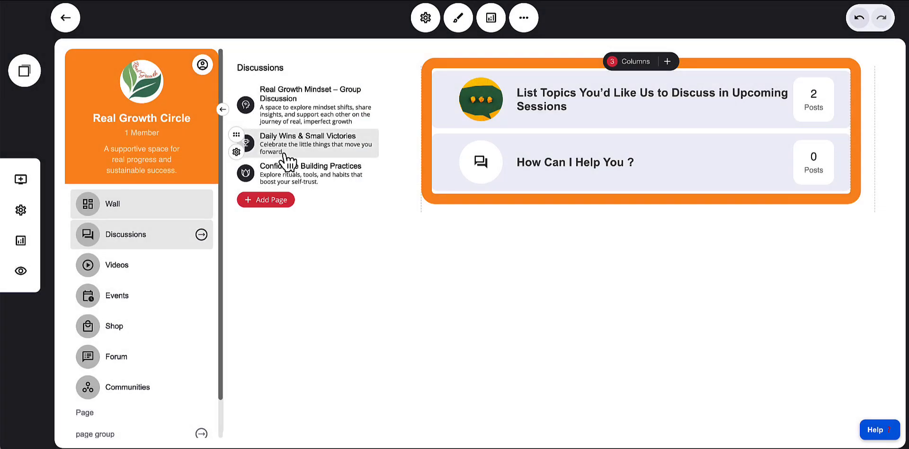
pyautogui.moveTo(254, 120)
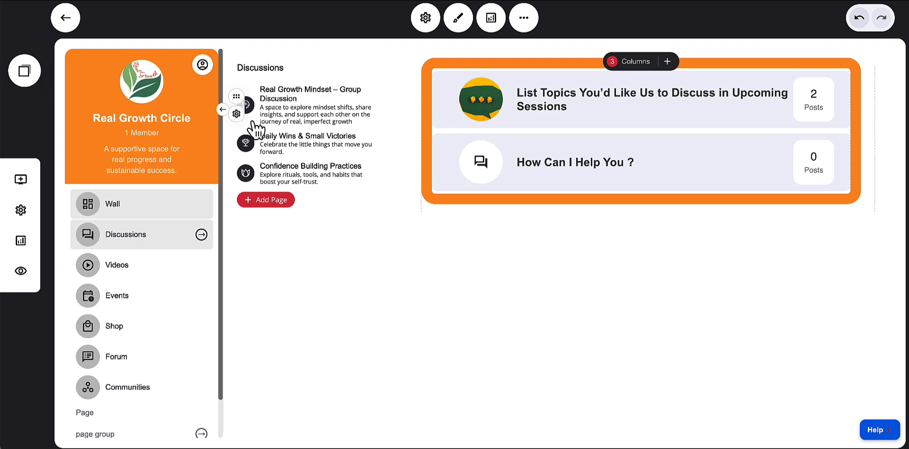
pyautogui.click(236, 114)
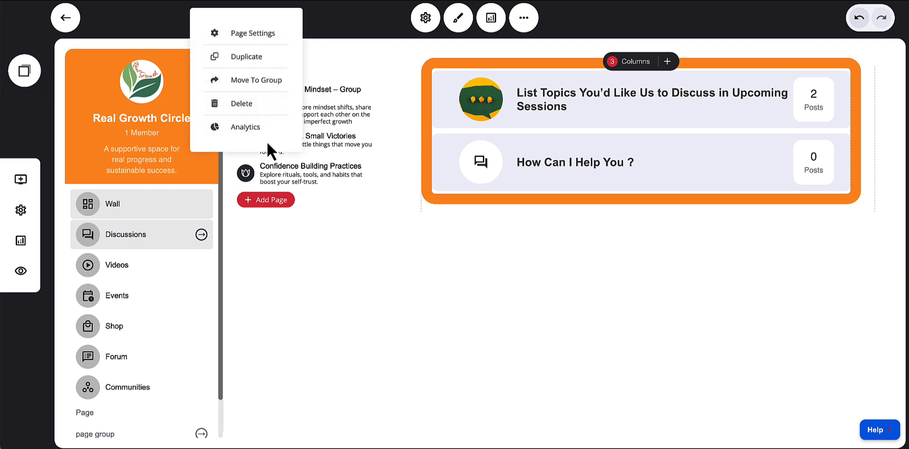
pyautogui.click(242, 38)
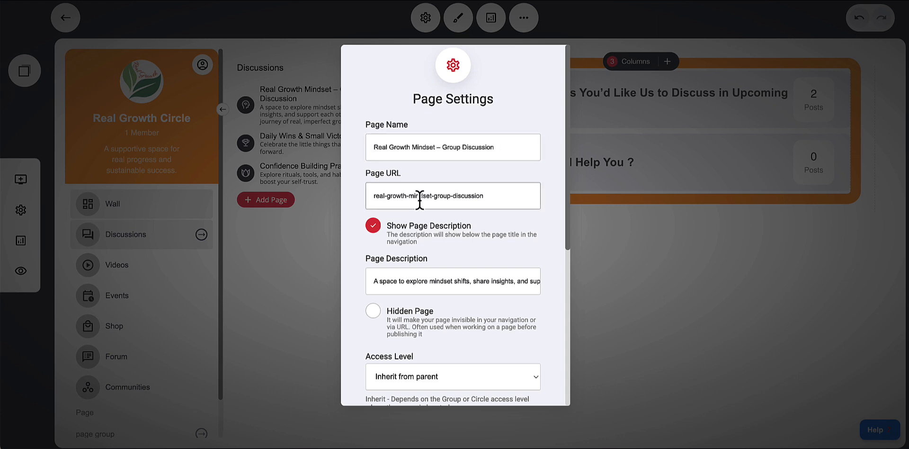
# Try restricting the page's access to Members of a group, picking Premium and Basic Members before cancelling
pyautogui.scroll(-1, 450, 229)
pyautogui.scroll(-1, 415, 201)
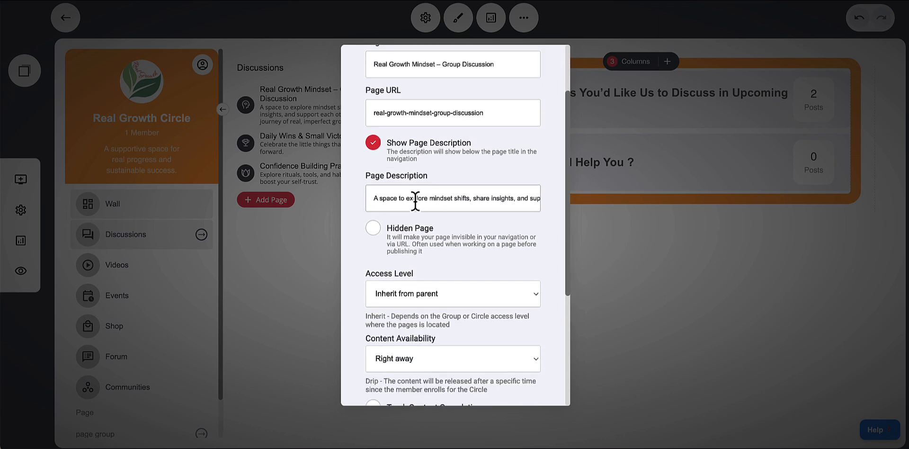
pyautogui.scroll(-2, 467, 232)
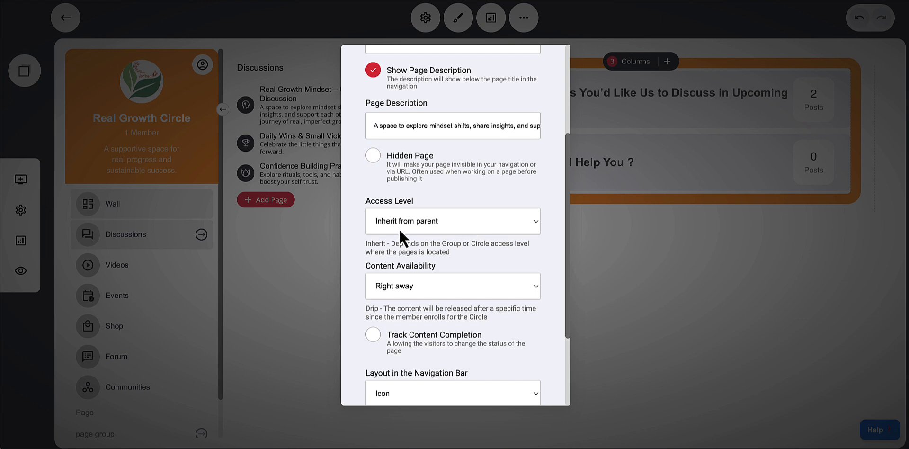
pyautogui.click(467, 225)
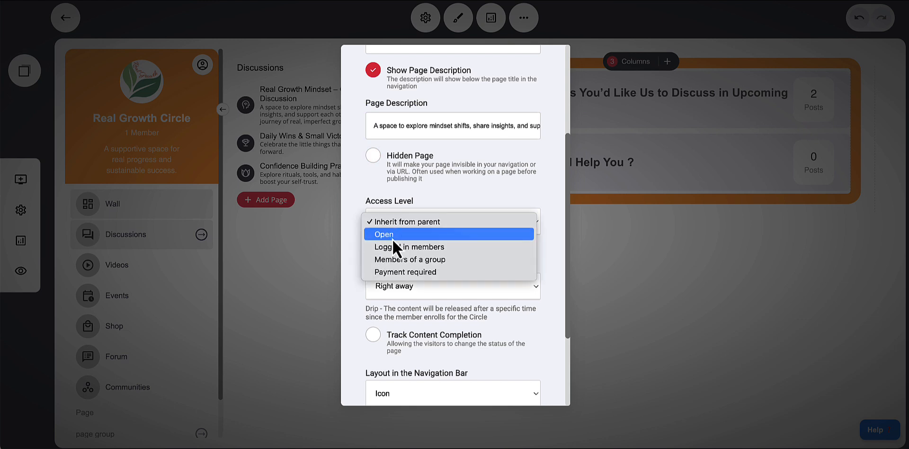
pyautogui.click(428, 263)
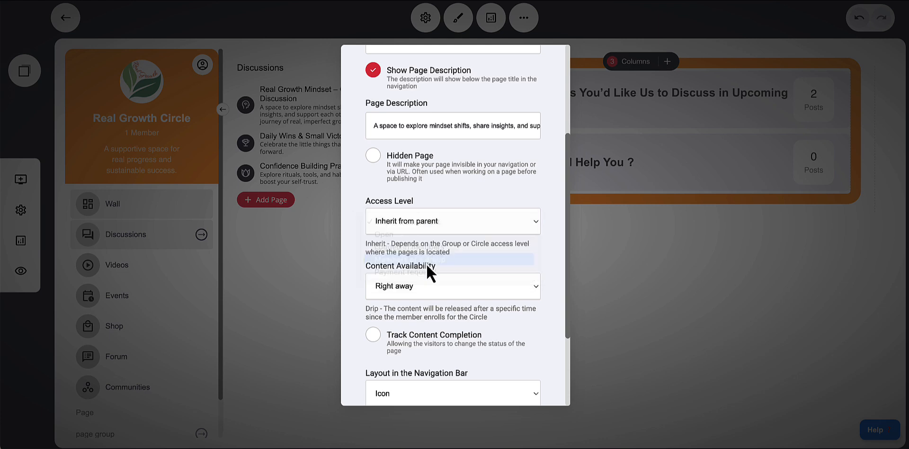
pyautogui.click(515, 283)
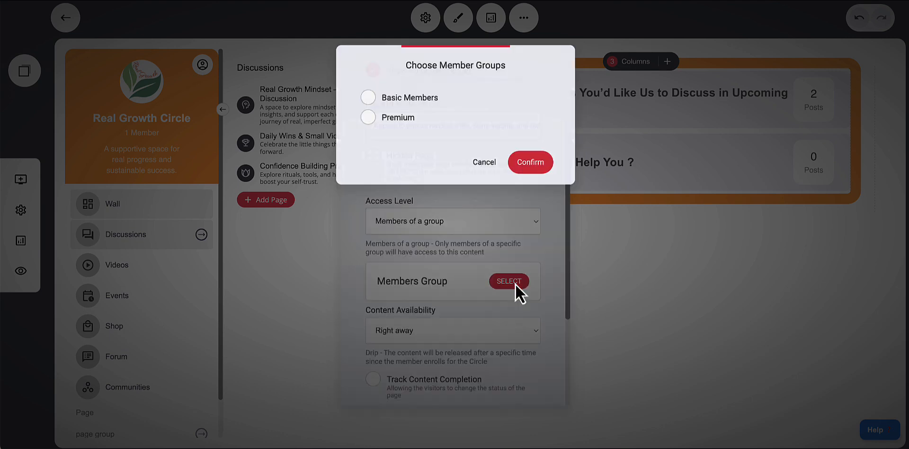
pyautogui.click(371, 118)
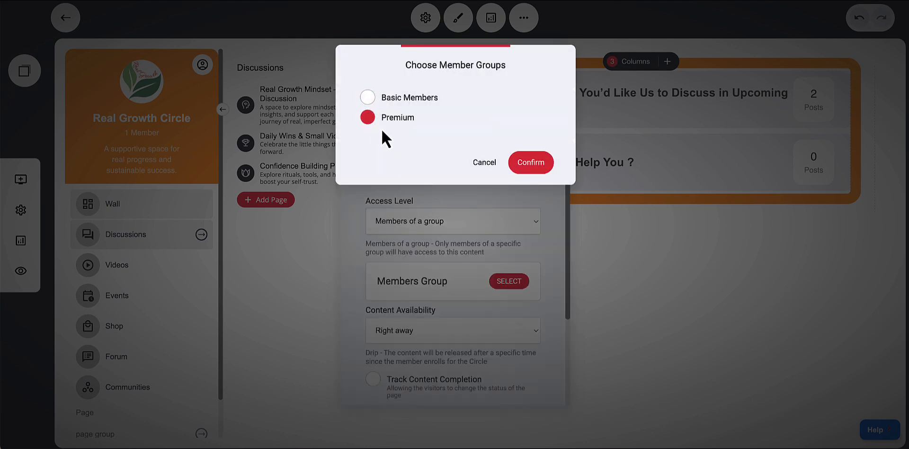
pyautogui.click(369, 98)
pyautogui.click(488, 169)
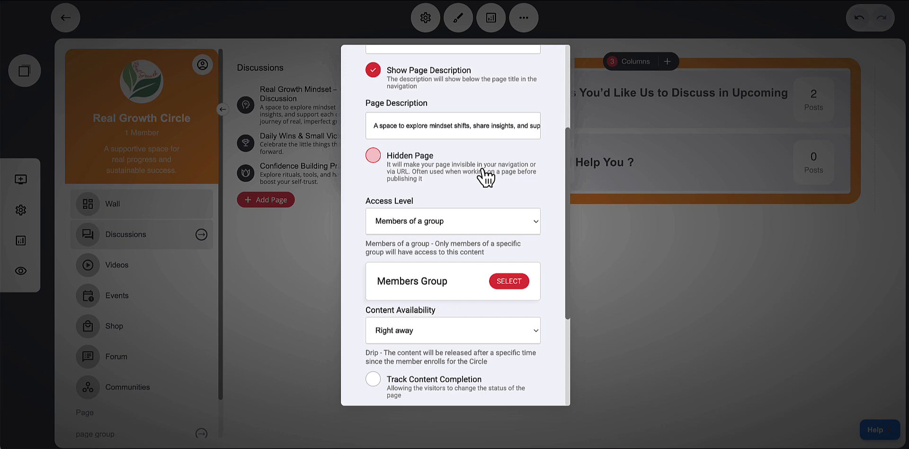
# Try Payment required access with a recurring monthly fee in the paywall settings, and return access to Inherit from parent
pyautogui.click(438, 218)
pyautogui.click(402, 234)
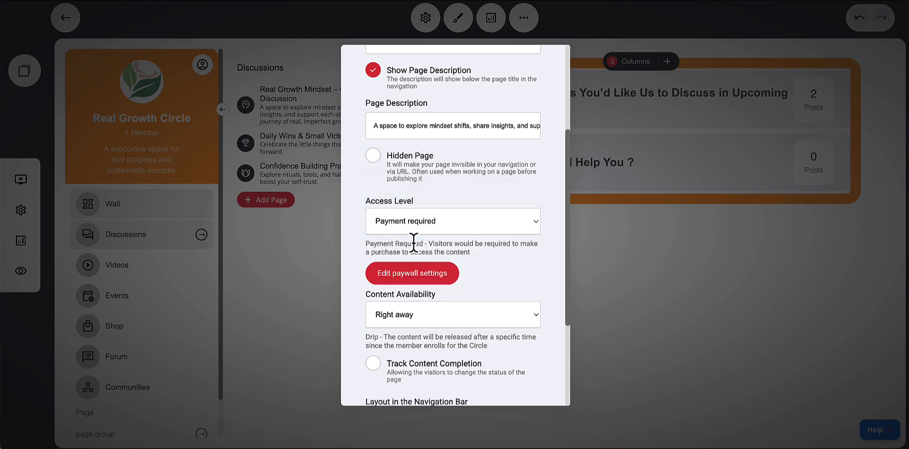
pyautogui.click(402, 273)
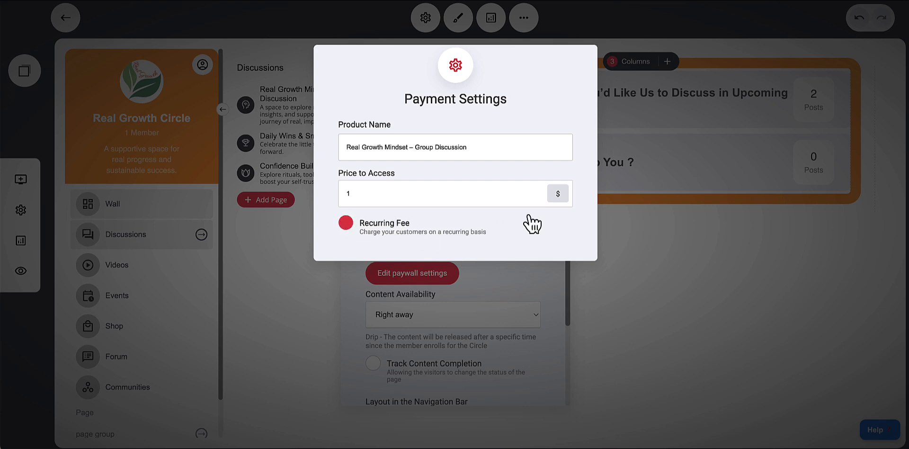
pyautogui.click(356, 228)
pyautogui.click(544, 263)
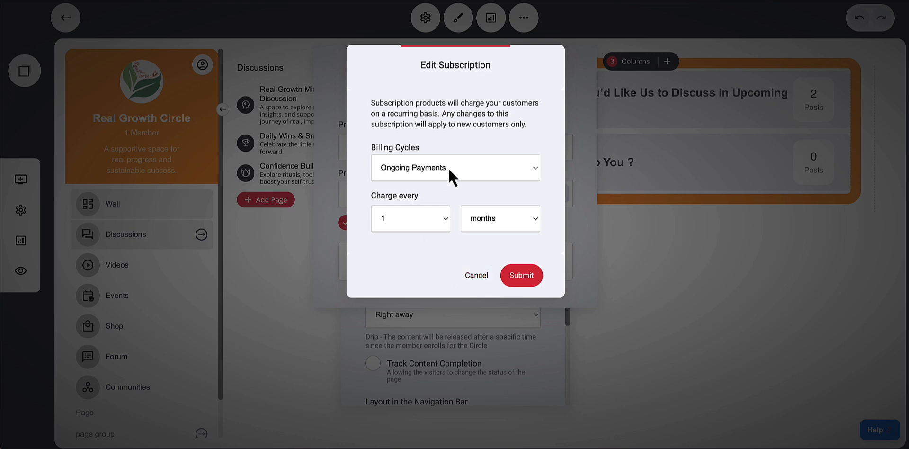
pyautogui.click(477, 277)
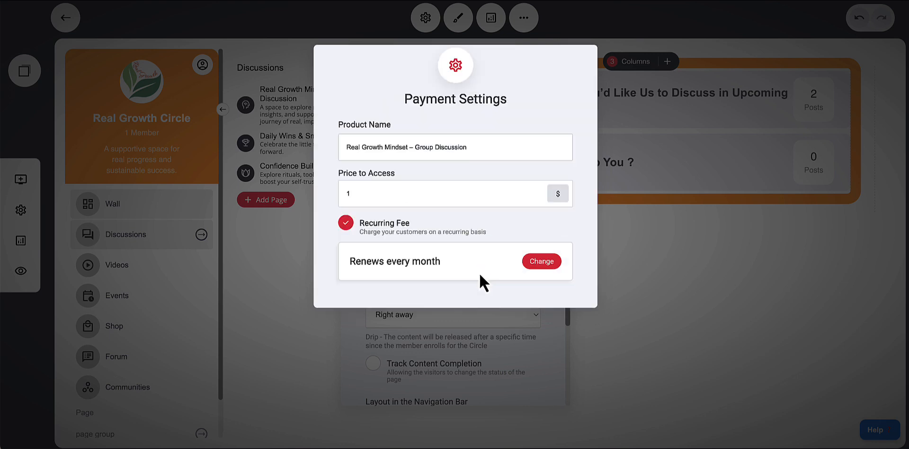
pyautogui.click(346, 226)
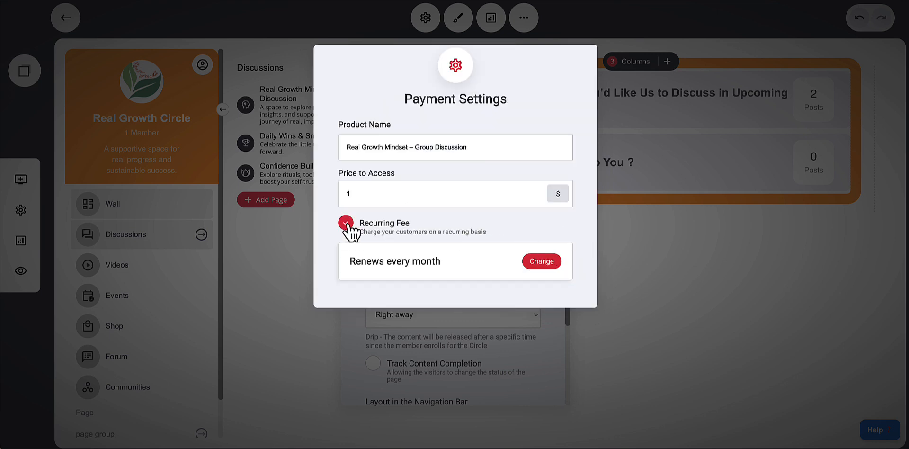
pyautogui.click(660, 280)
pyautogui.scroll(-1, 463, 266)
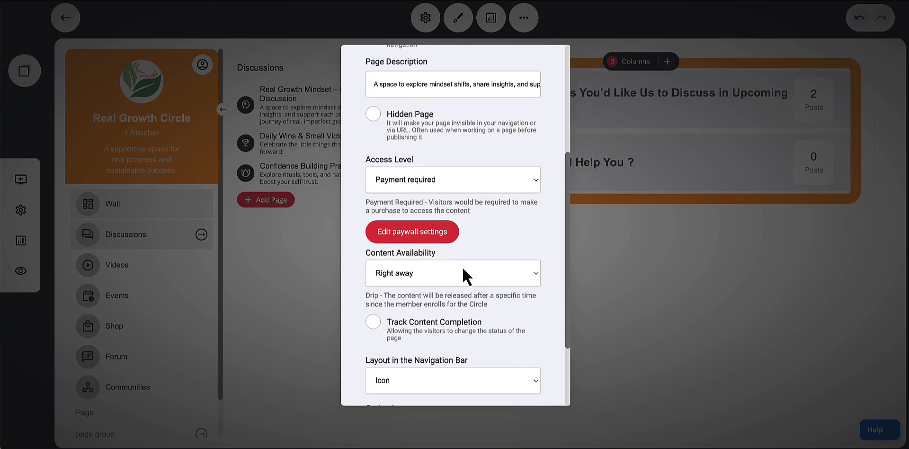
pyautogui.click(415, 184)
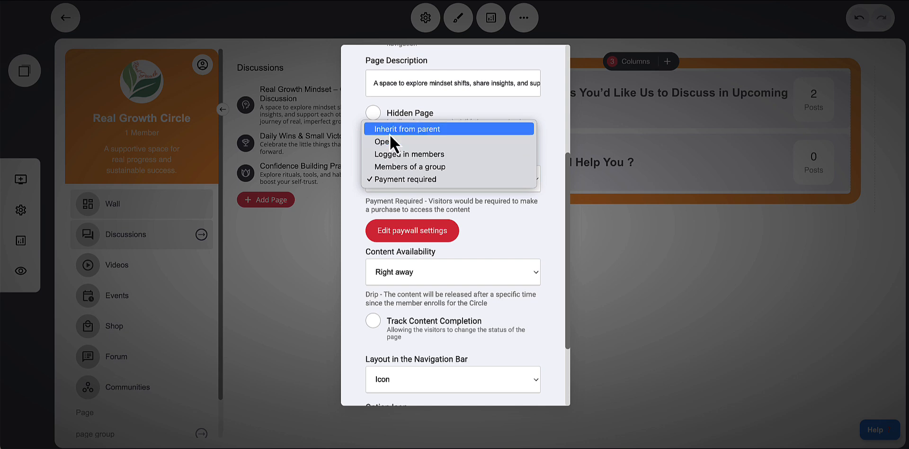
pyautogui.click(464, 198)
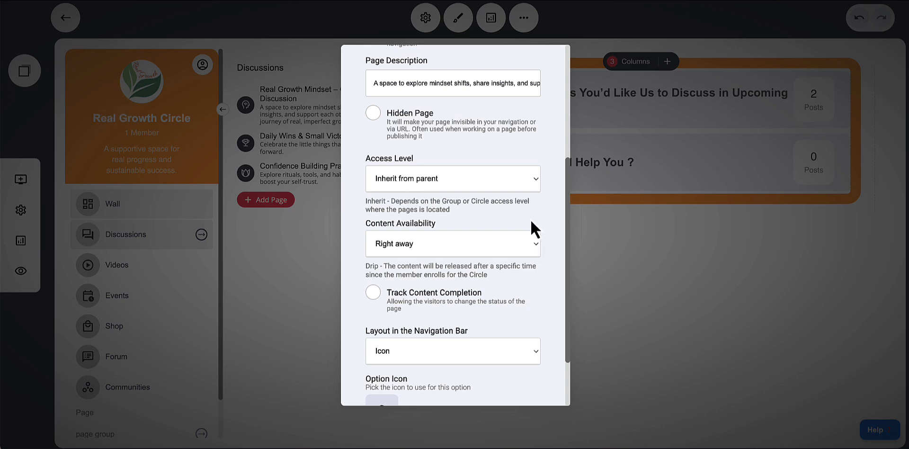
# Set the page's content availability to Drip (Specific time after joining) and review the release delay options
pyautogui.click(418, 248)
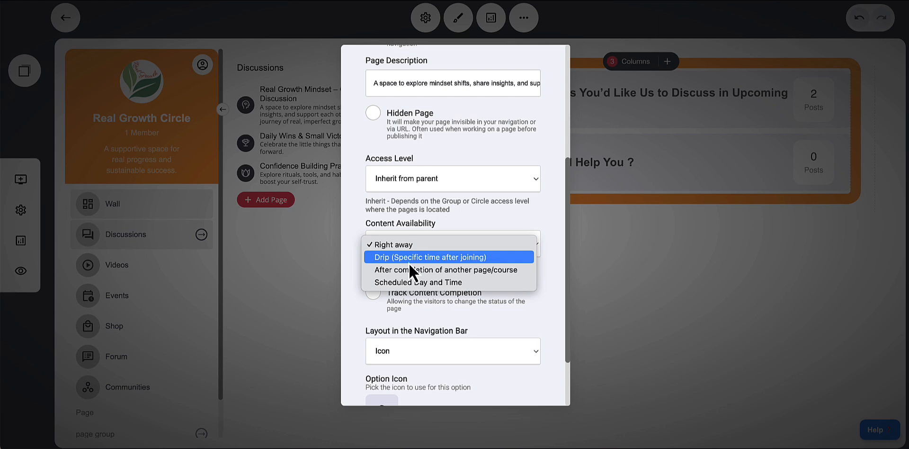
pyautogui.click(408, 263)
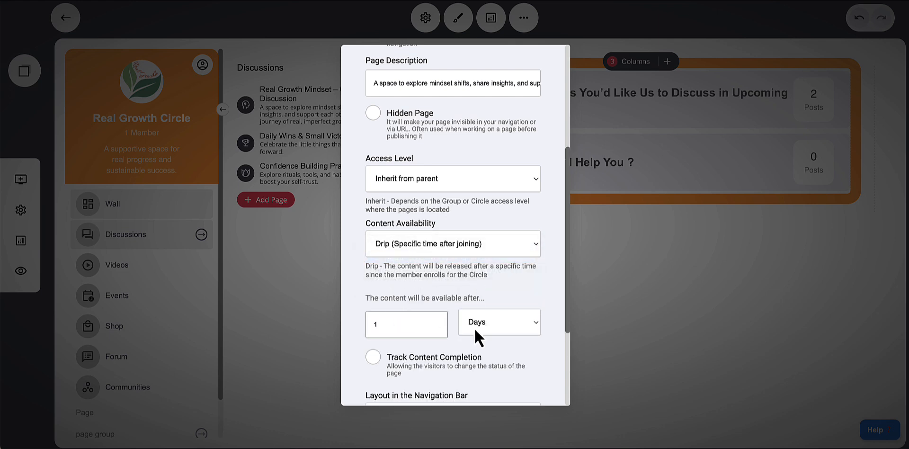
pyautogui.click(505, 325)
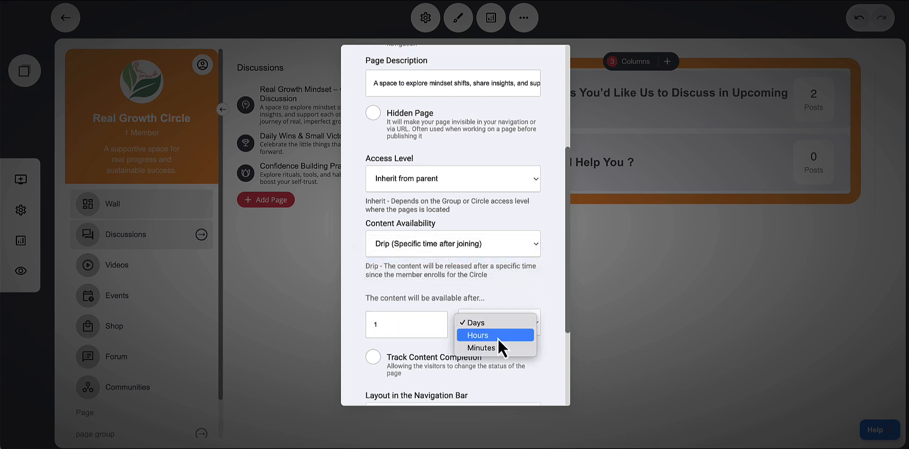
pyautogui.click(521, 299)
pyautogui.scroll(-2, 516, 299)
pyautogui.scroll(2, 508, 299)
pyautogui.click(466, 253)
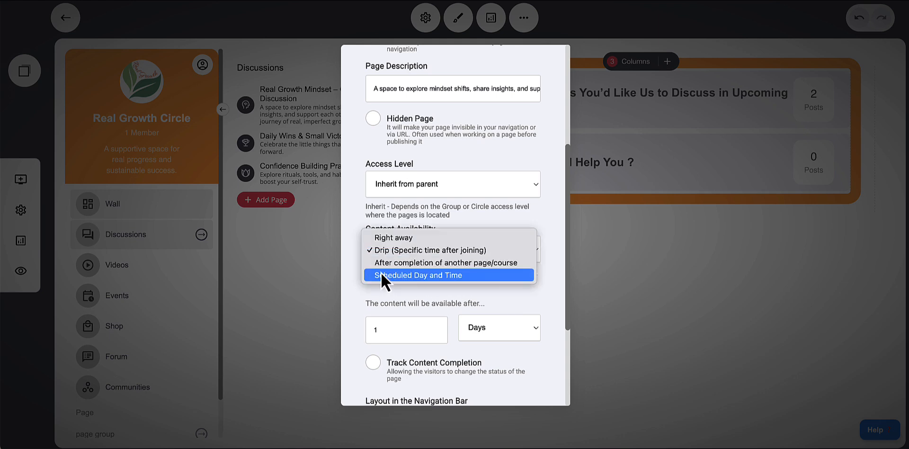
pyautogui.click(535, 294)
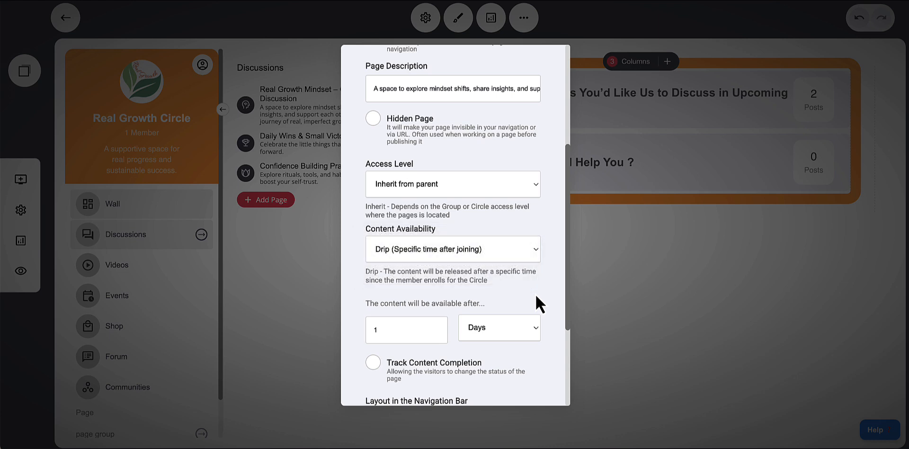
pyautogui.scroll(-2, 536, 294)
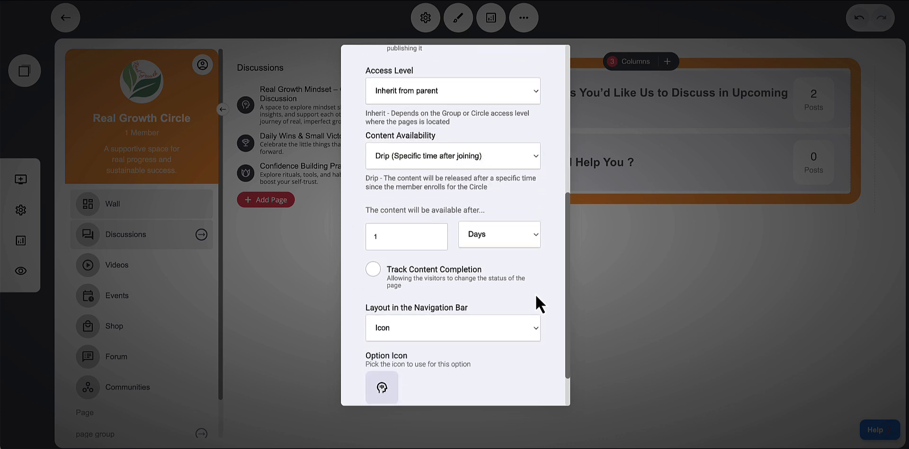
# Try the Icon (Large) navigation bar layout for the page and switch it back to Icon
pyautogui.click(406, 328)
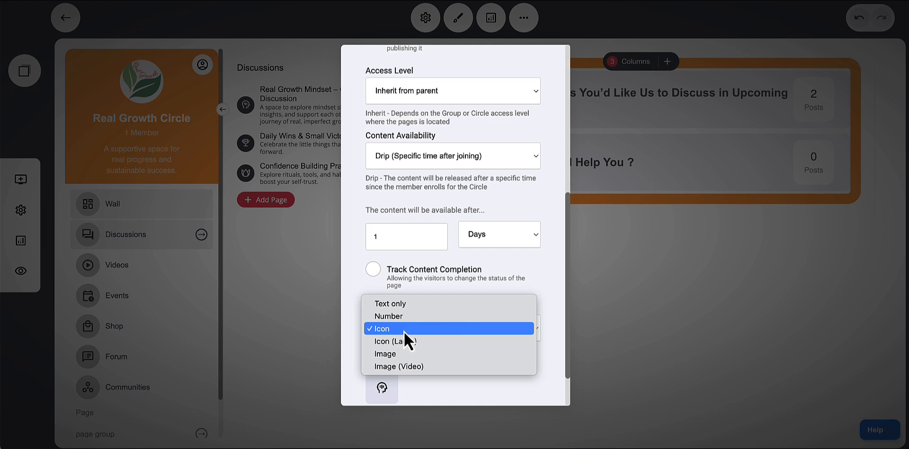
pyautogui.click(362, 291)
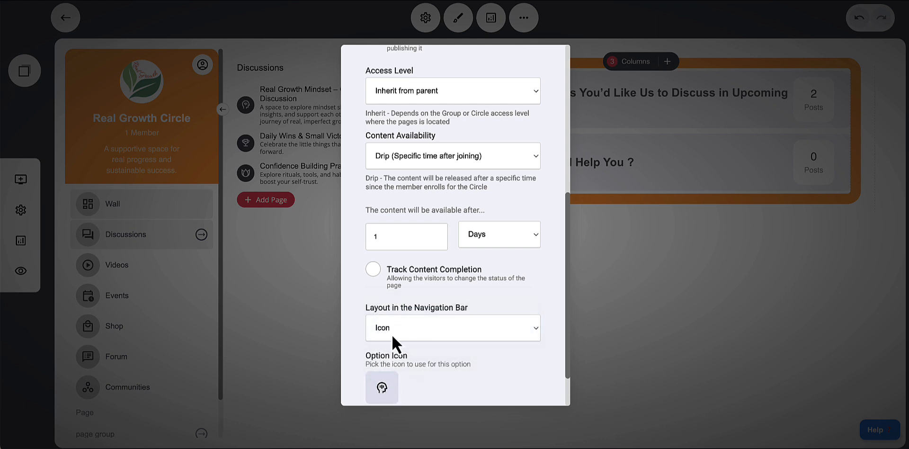
pyautogui.click(392, 333)
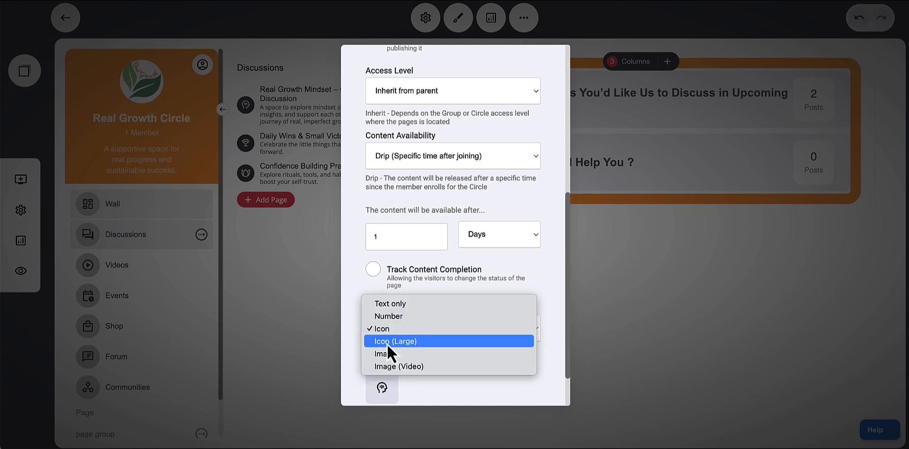
pyautogui.click(387, 344)
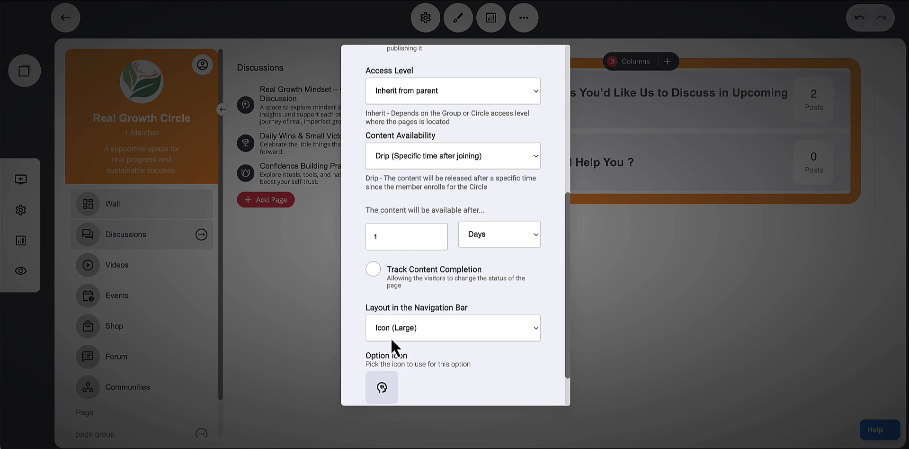
pyautogui.click(390, 337)
pyautogui.click(387, 317)
# Set the page's navigation bar layout to Icon (Large) and close the page settings
pyautogui.scroll(-1, 512, 369)
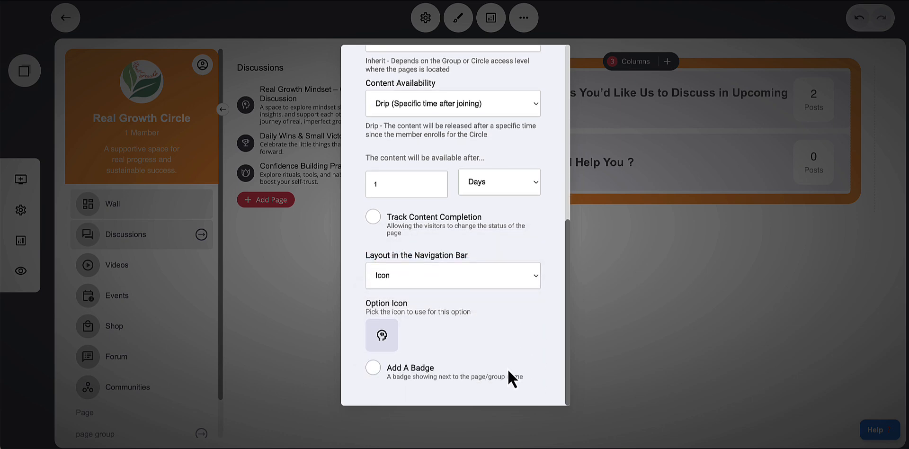
pyautogui.click(394, 280)
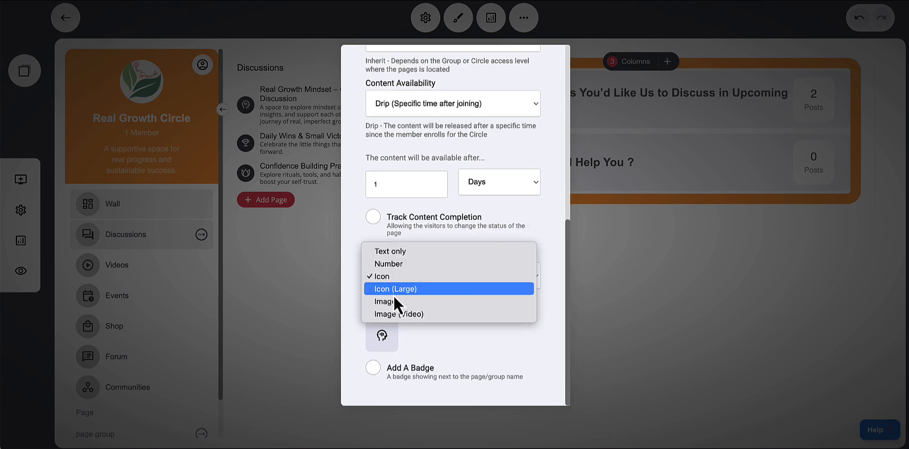
pyautogui.click(394, 293)
pyautogui.click(633, 294)
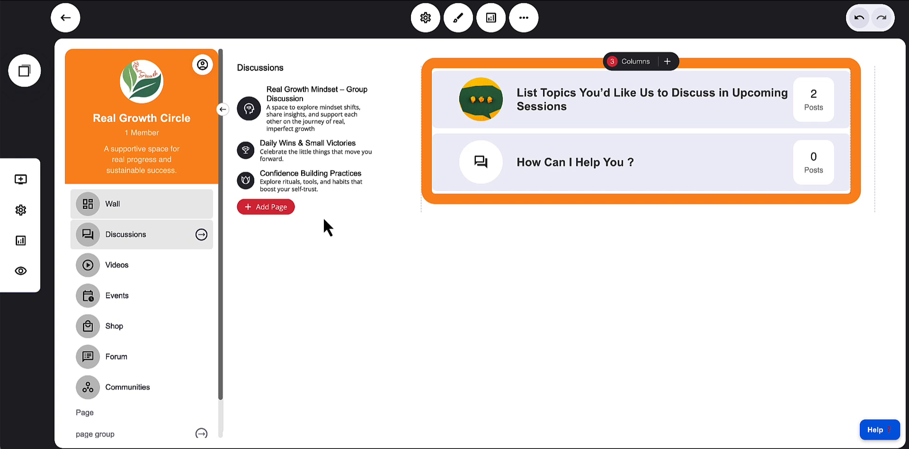
# Reopen the Real Growth Mindset – Group Discussion page settings, set its navigation bar layout back to Icon, and close them
pyautogui.click(236, 117)
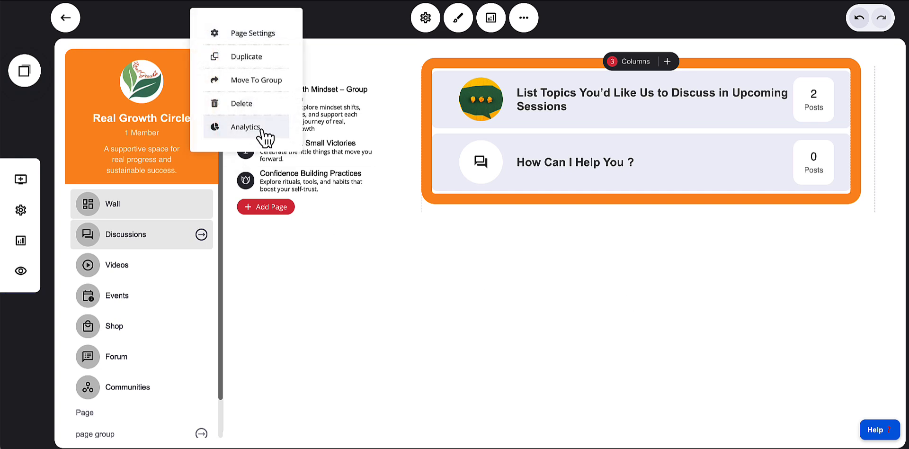
pyautogui.click(248, 34)
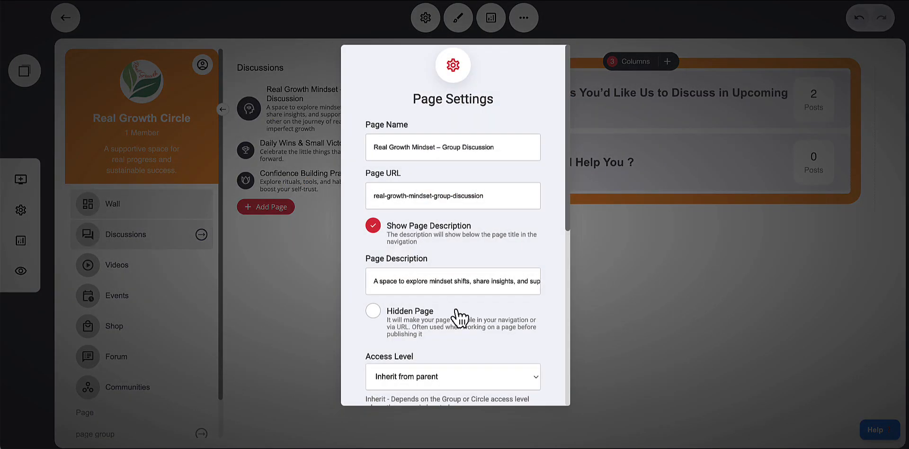
pyautogui.scroll(-7, 458, 317)
pyautogui.click(404, 275)
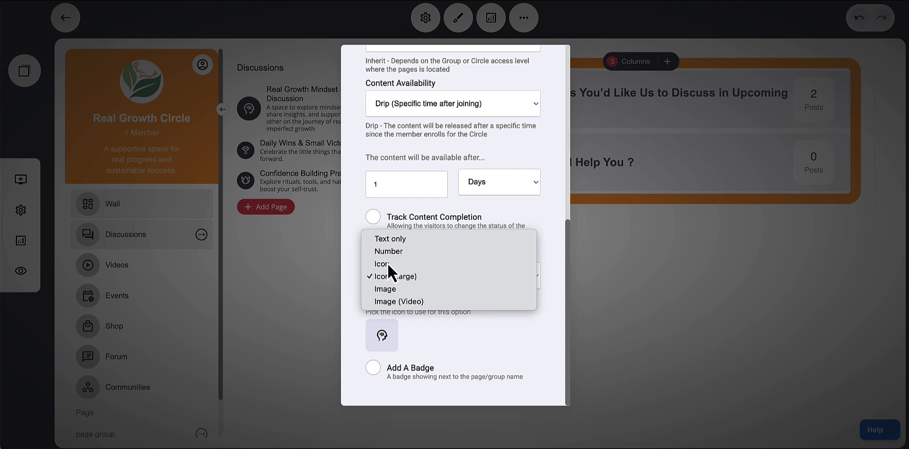
pyautogui.click(388, 263)
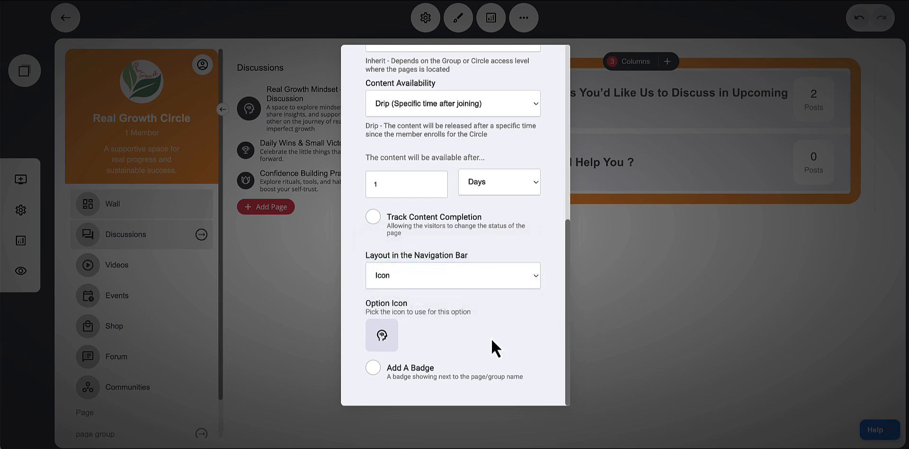
pyautogui.click(395, 373)
pyautogui.click(389, 371)
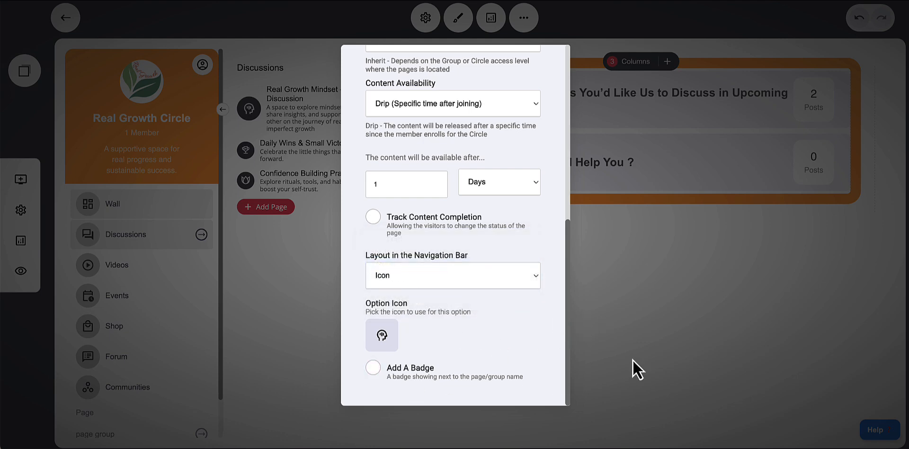
pyautogui.click(660, 333)
# Open the Real Growth Mindset – Group Discussion page and scroll through its chat area
pyautogui.click(295, 101)
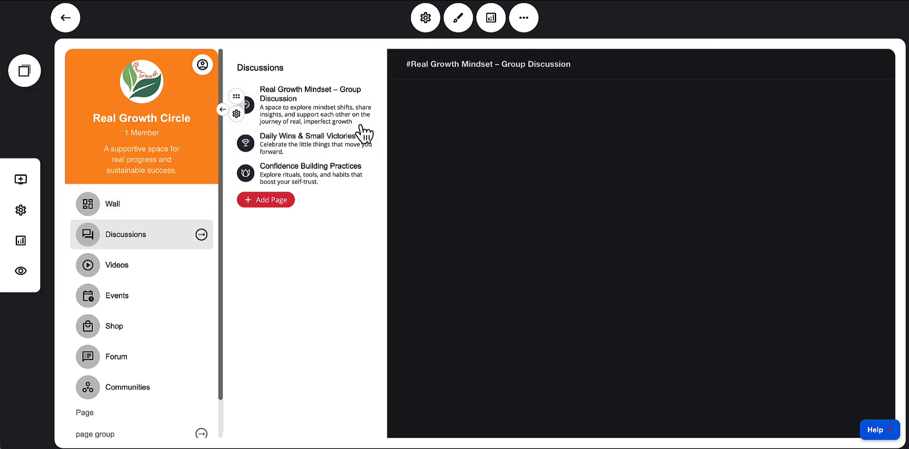
pyautogui.click(285, 109)
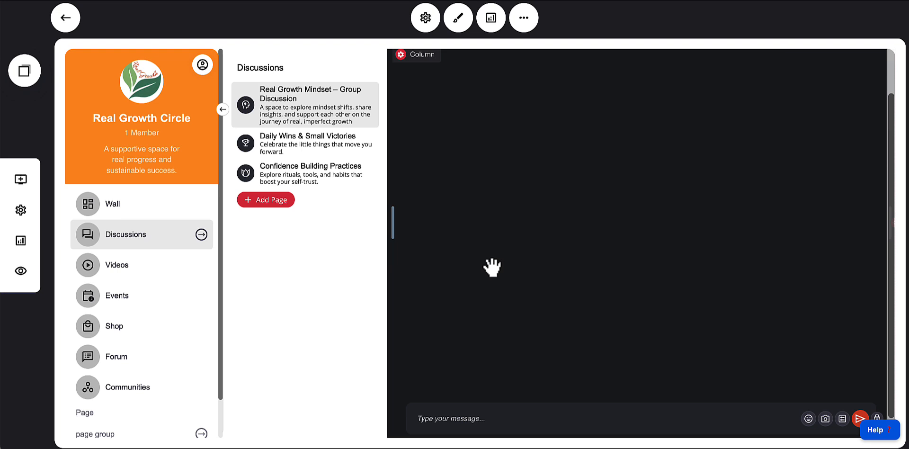
pyautogui.scroll(-1, 492, 268)
pyautogui.scroll(2, 493, 268)
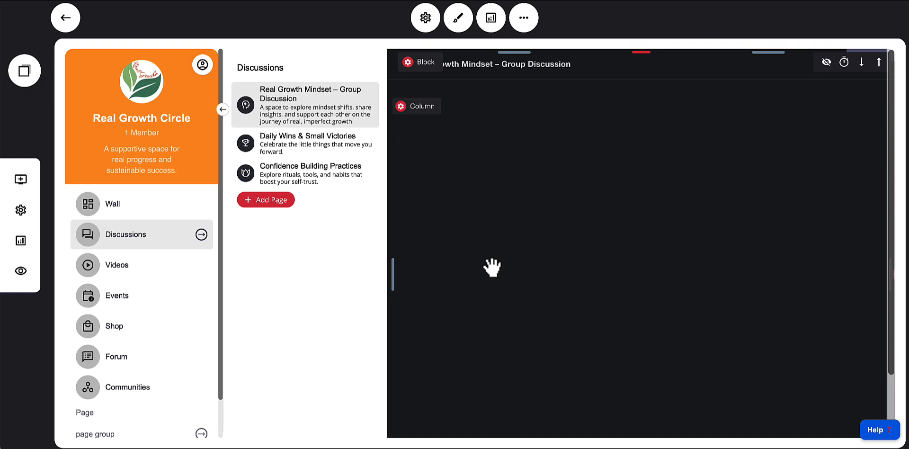
pyautogui.scroll(-2, 492, 268)
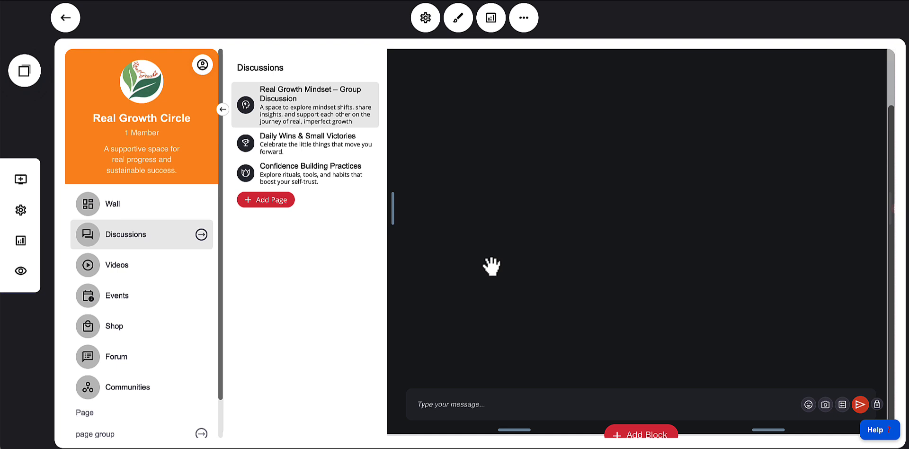
pyautogui.scroll(2, 493, 268)
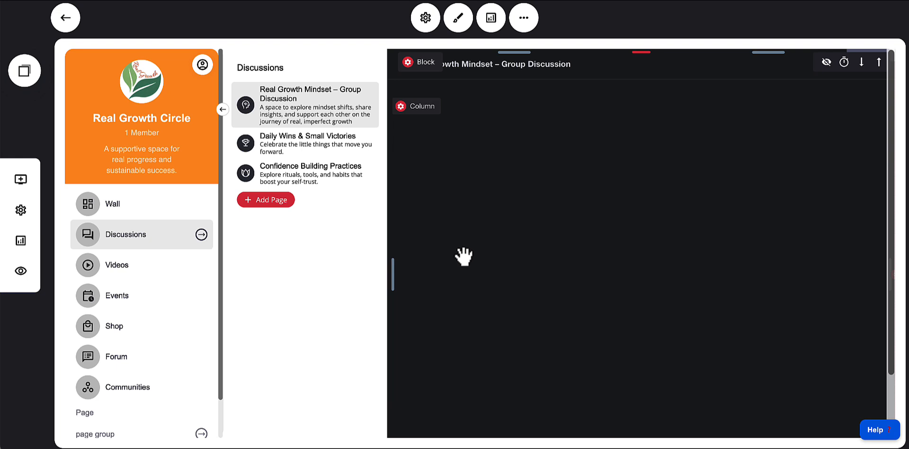
# Browse the other discussion pages, the Real Growth Course modules, and the Events section of the circle
pyautogui.click(285, 147)
pyautogui.click(289, 182)
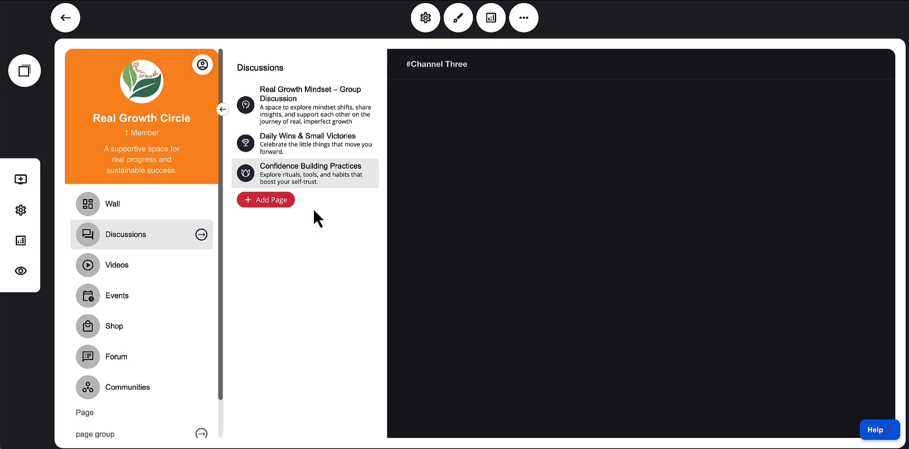
pyautogui.click(127, 269)
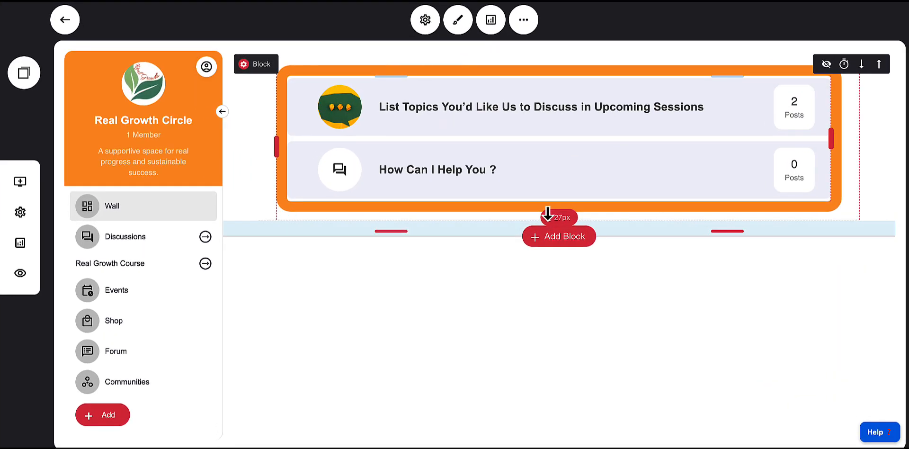
pyautogui.click(160, 244)
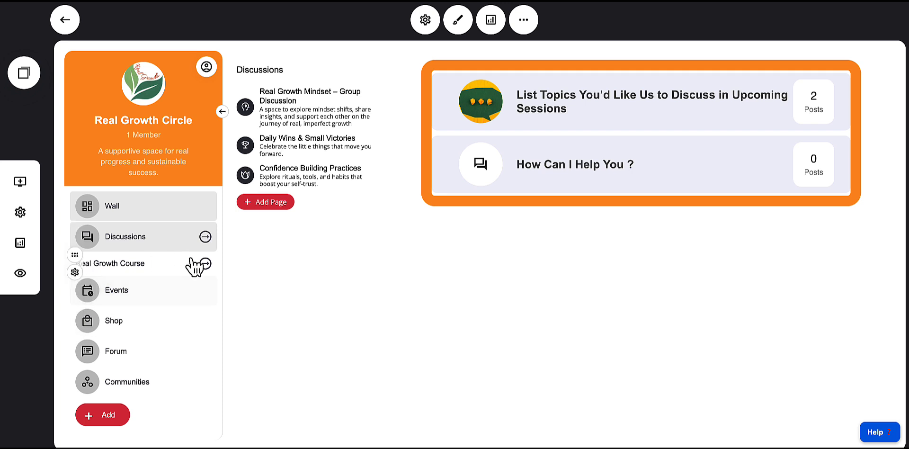
pyautogui.click(118, 268)
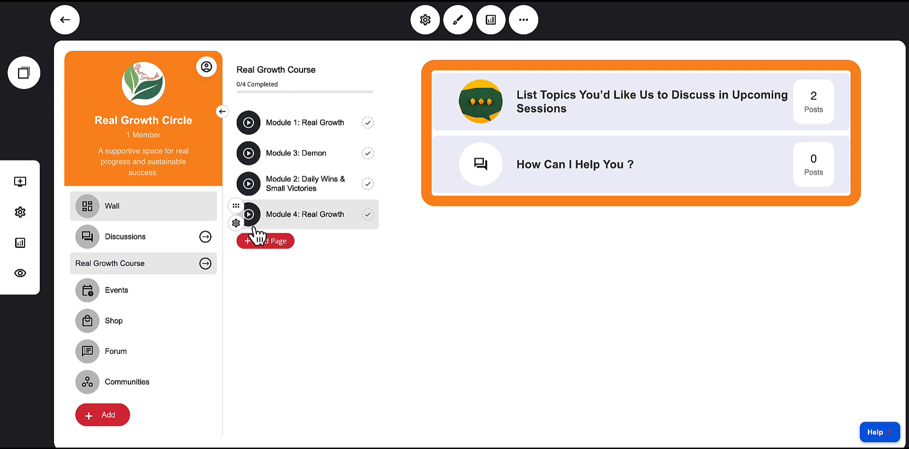
pyautogui.click(134, 303)
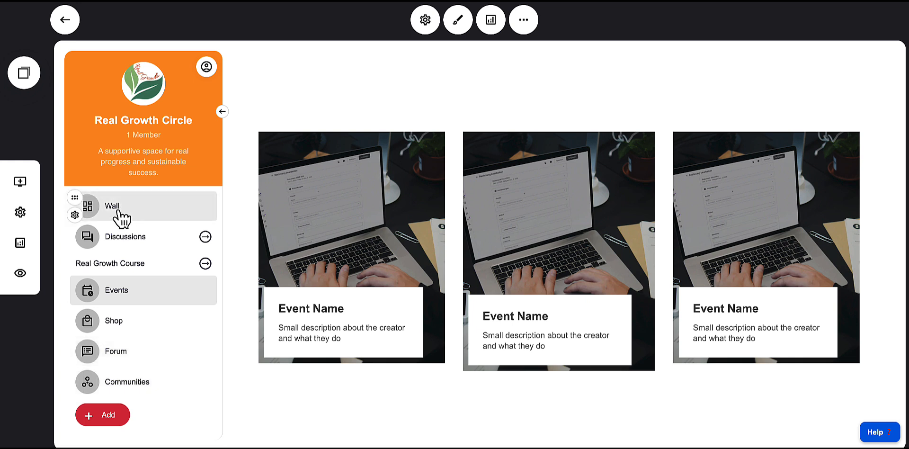
pyautogui.click(98, 422)
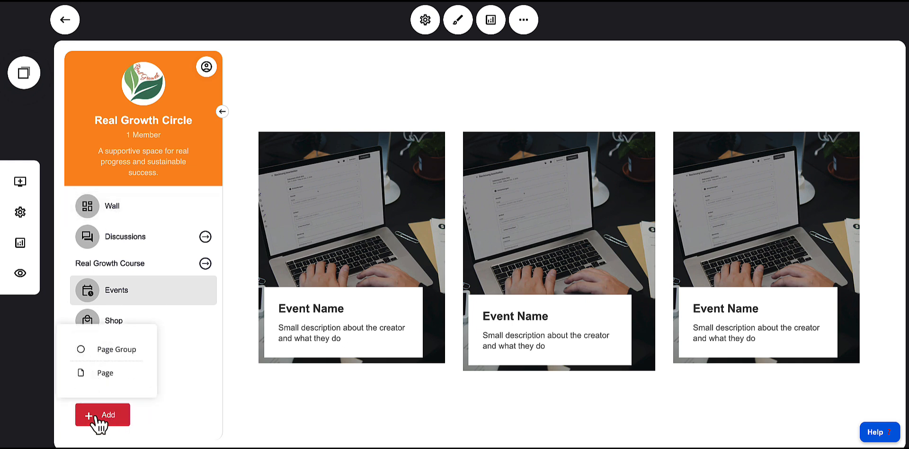
pyautogui.click(102, 350)
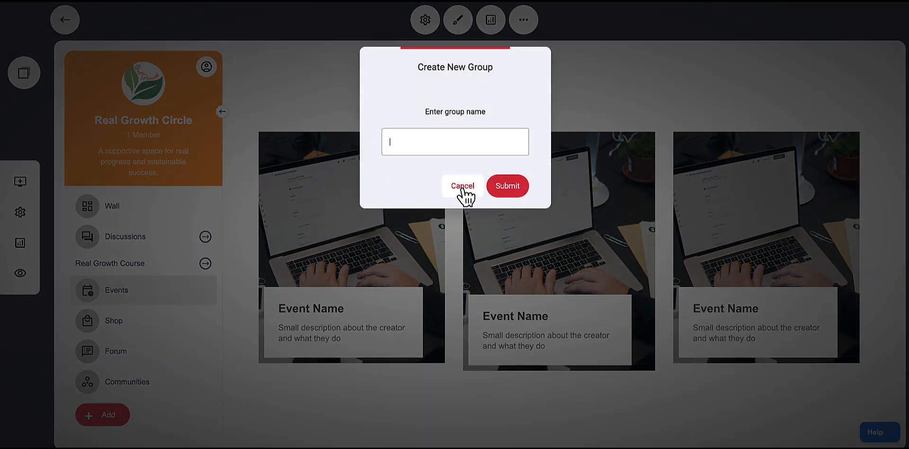
pyautogui.click(463, 185)
# Add a new page named Demo to the circle's navigation
pyautogui.click(129, 238)
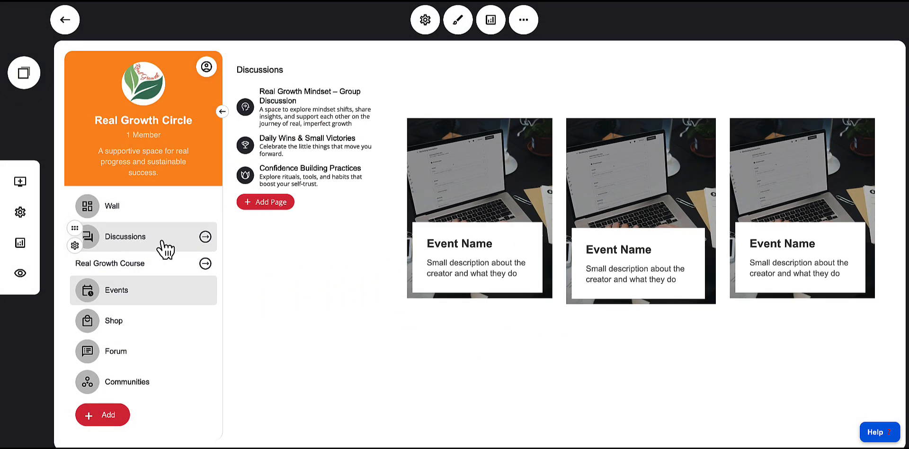
pyautogui.click(143, 272)
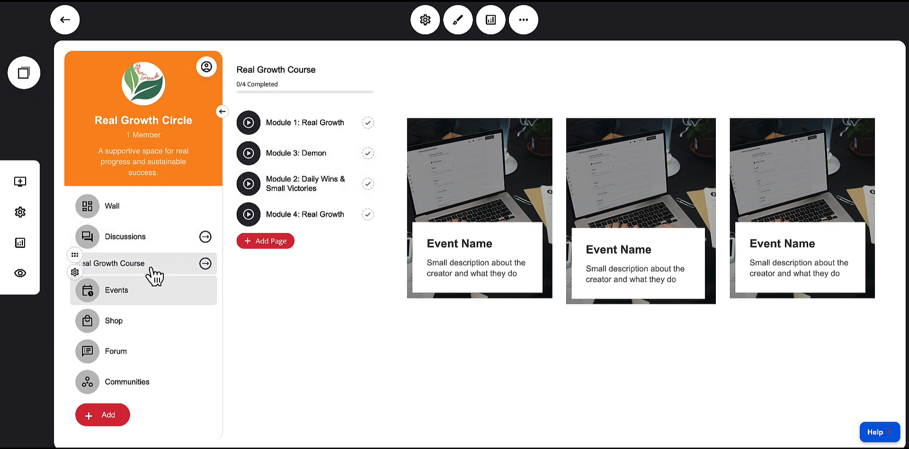
pyautogui.click(148, 269)
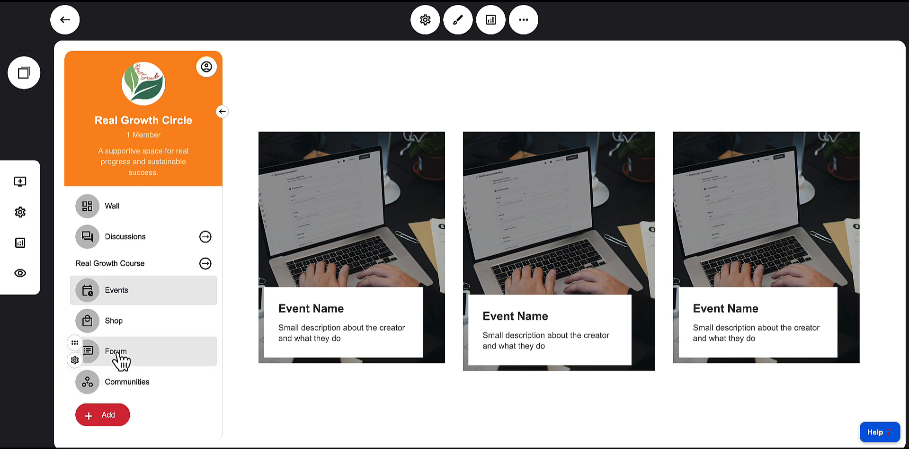
pyautogui.click(109, 423)
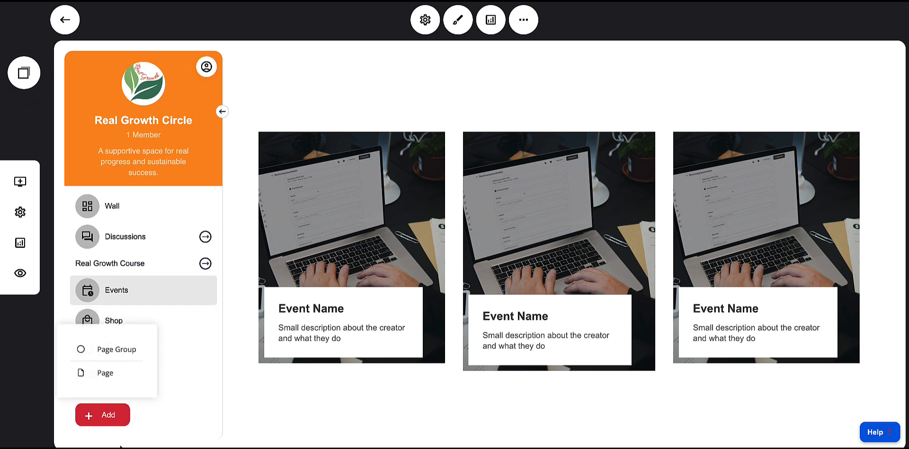
pyautogui.click(105, 374)
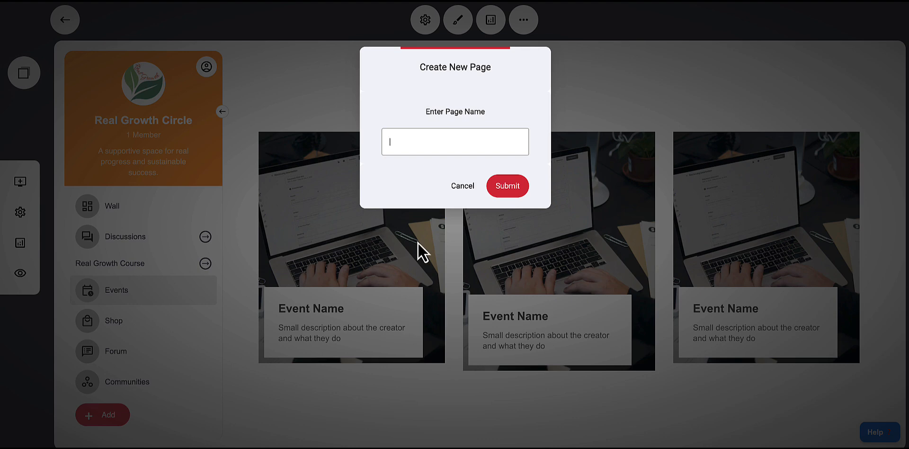
pyautogui.click(507, 188)
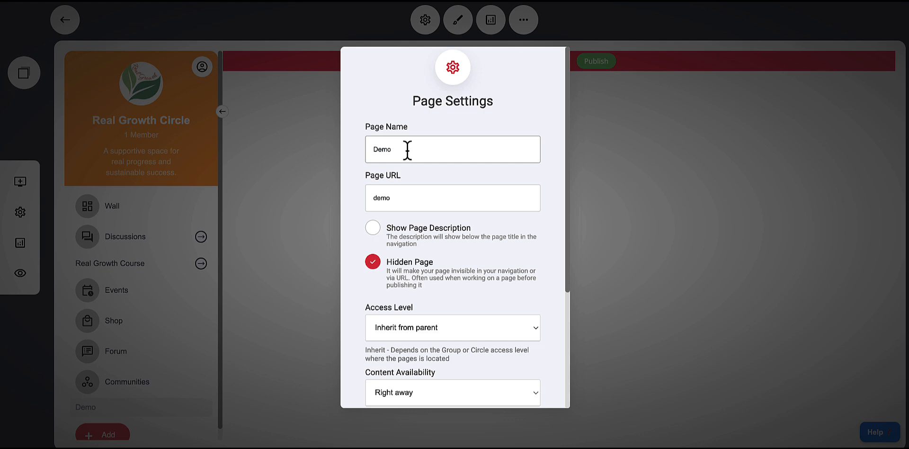
# Review the Demo page's access levels and set its content availability to Drip (Specific time after joining)
pyautogui.scroll(-1, 426, 198)
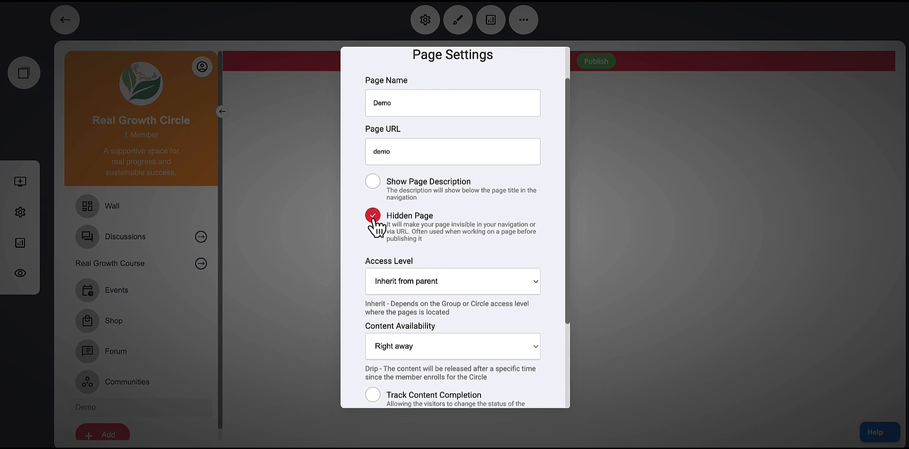
pyautogui.scroll(-1, 428, 237)
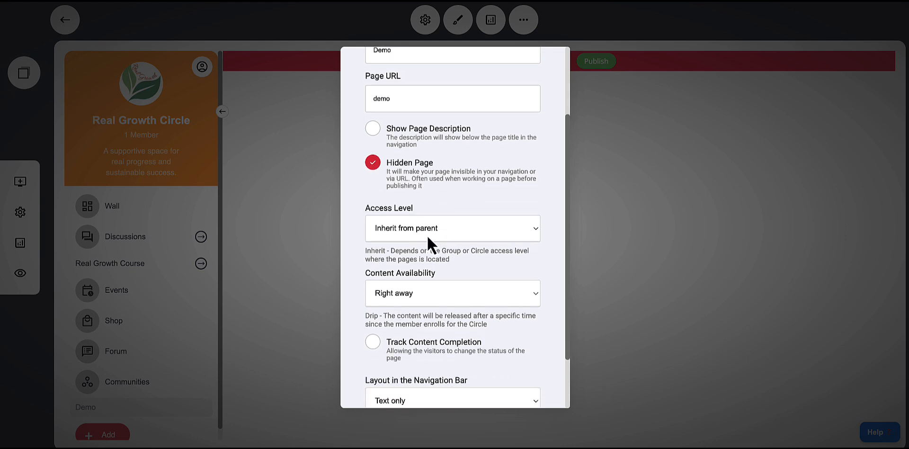
pyautogui.click(427, 235)
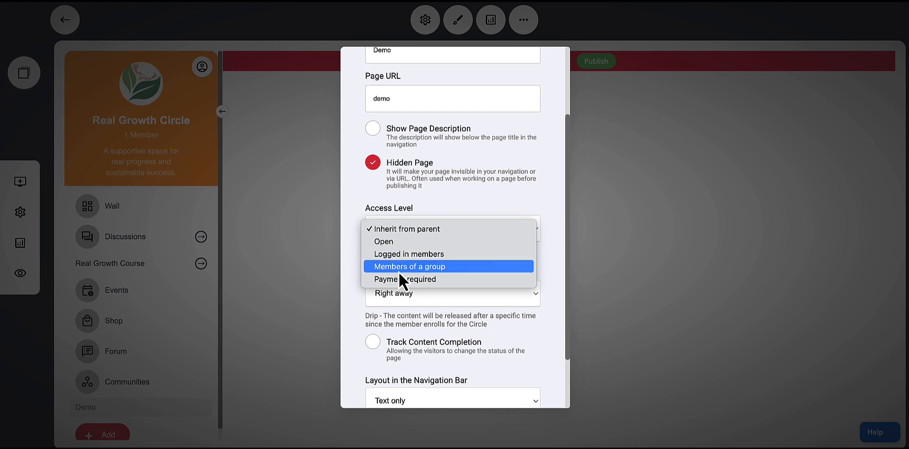
pyautogui.click(452, 328)
pyautogui.click(405, 300)
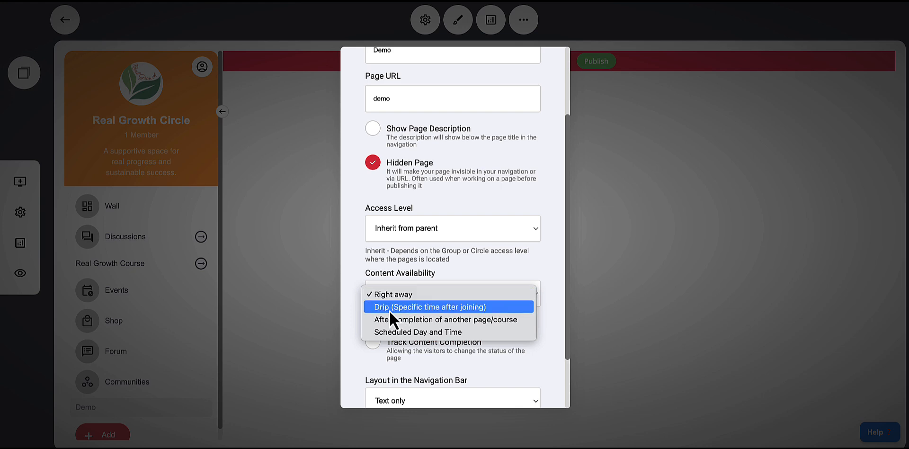
pyautogui.click(412, 313)
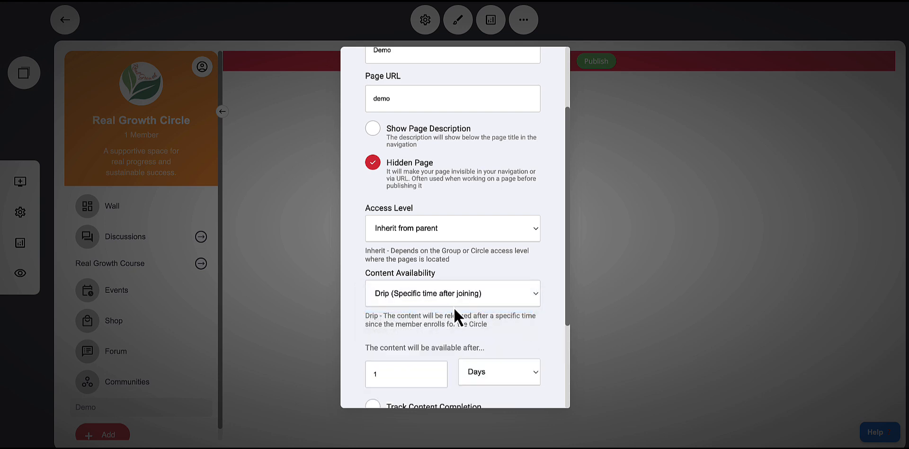
pyautogui.scroll(-2, 452, 308)
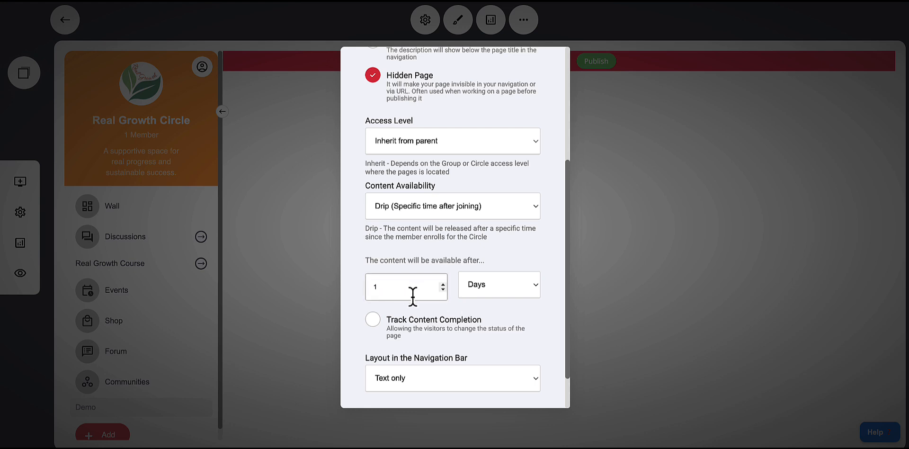
# Try the Demo page's availability options and set its content availability to Right away
pyautogui.click(466, 286)
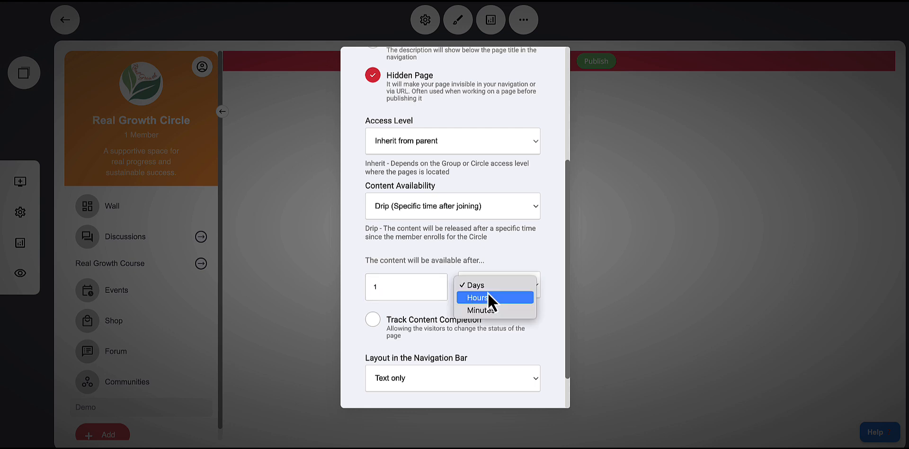
pyautogui.click(465, 250)
pyautogui.click(411, 211)
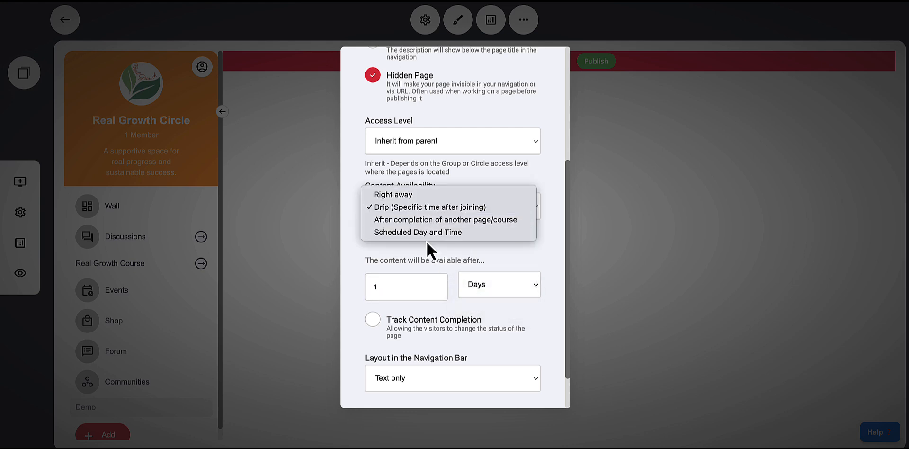
pyautogui.click(406, 221)
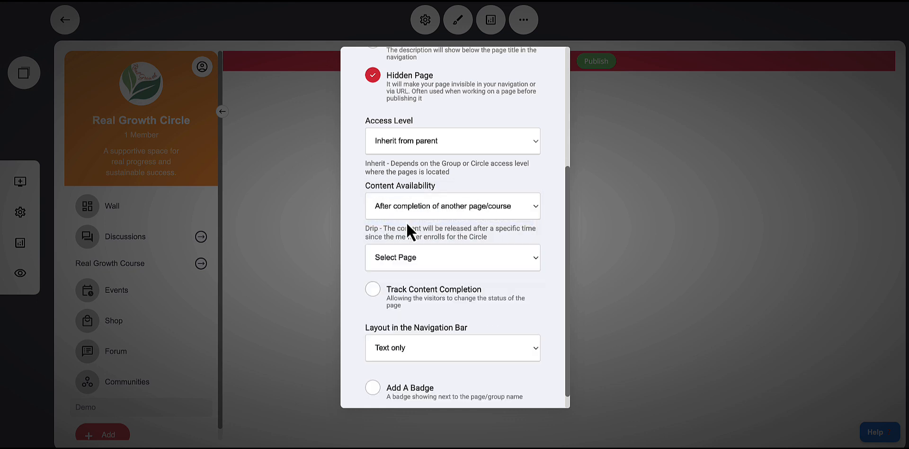
pyautogui.click(411, 205)
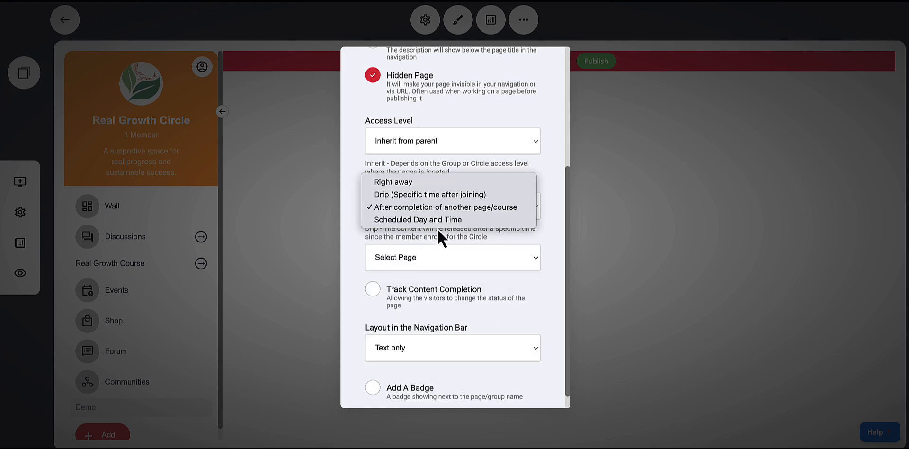
pyautogui.click(403, 224)
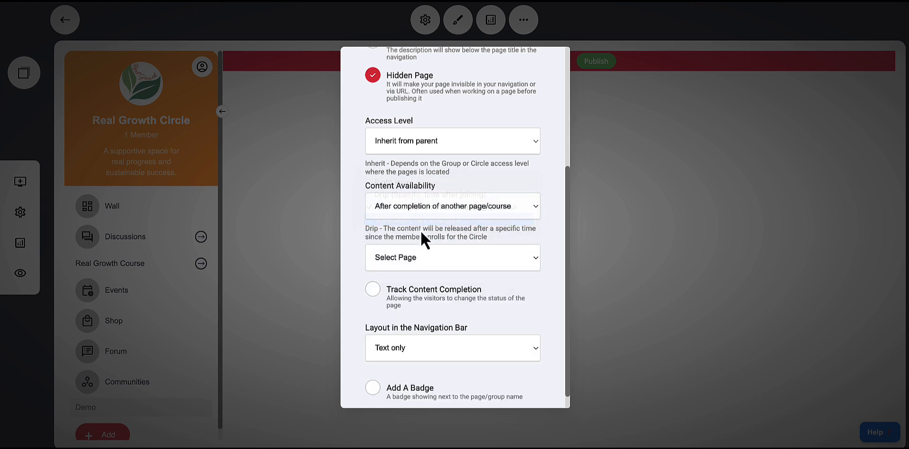
pyautogui.click(399, 210)
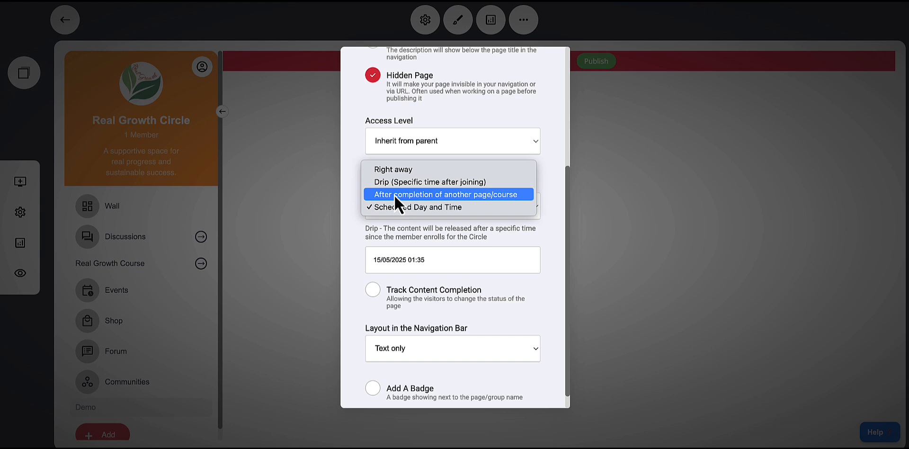
pyautogui.click(399, 171)
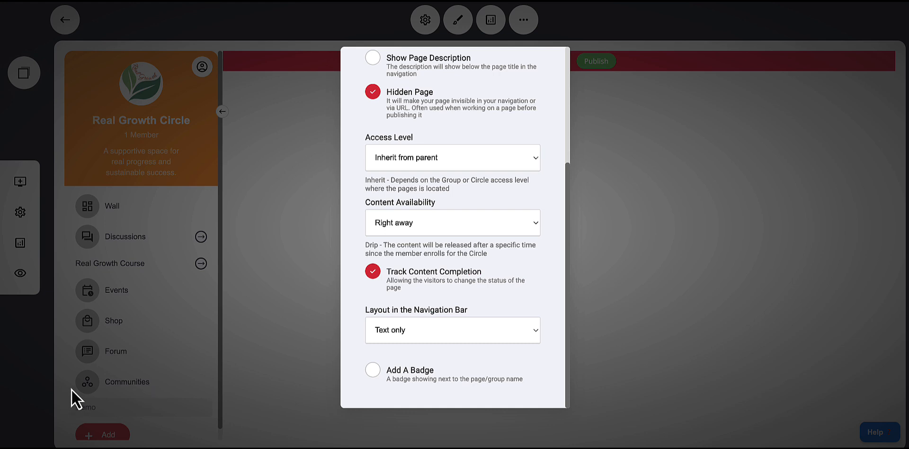
# Set the Demo page's layout in the navigation bar to Icon (Large)
pyautogui.click(390, 337)
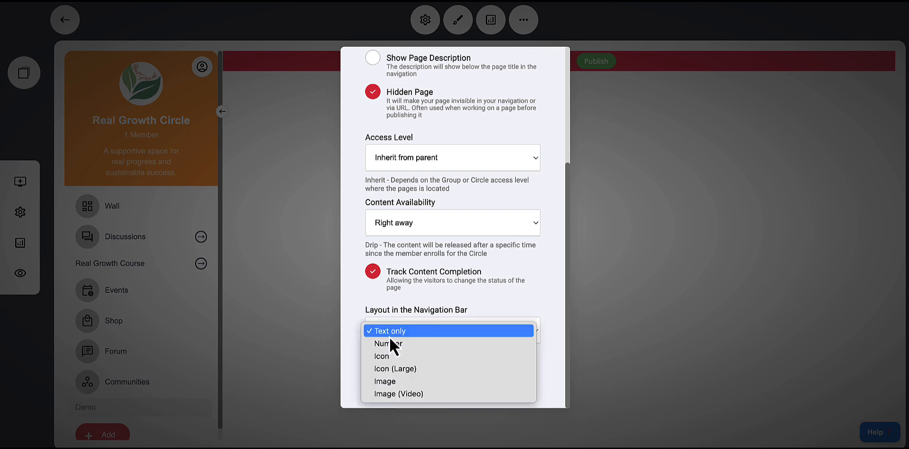
pyautogui.click(389, 368)
pyautogui.scroll(-2, 416, 355)
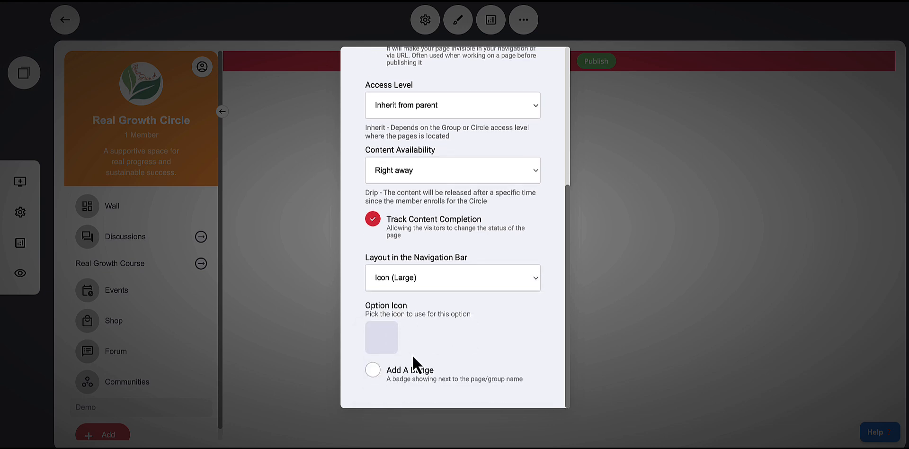
# Search the icon library for video, pick a play icon as the Demo page's option icon, and close the settings
pyautogui.click(387, 338)
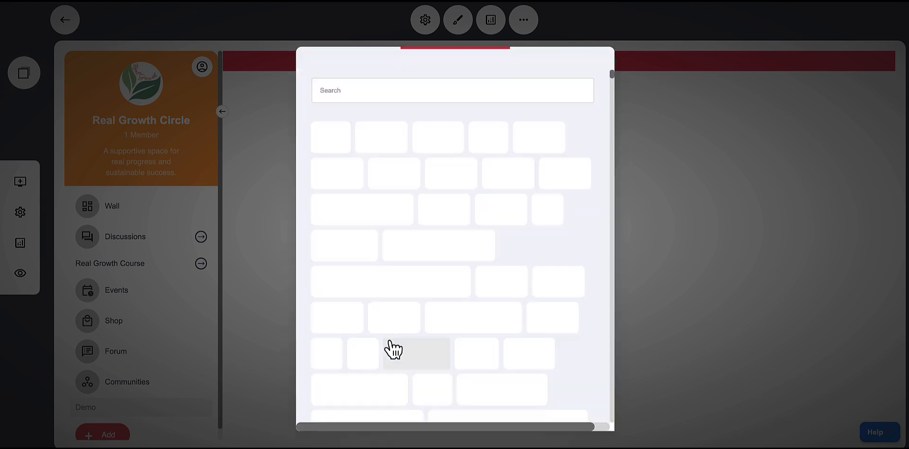
pyautogui.click(346, 94)
pyautogui.write('video')
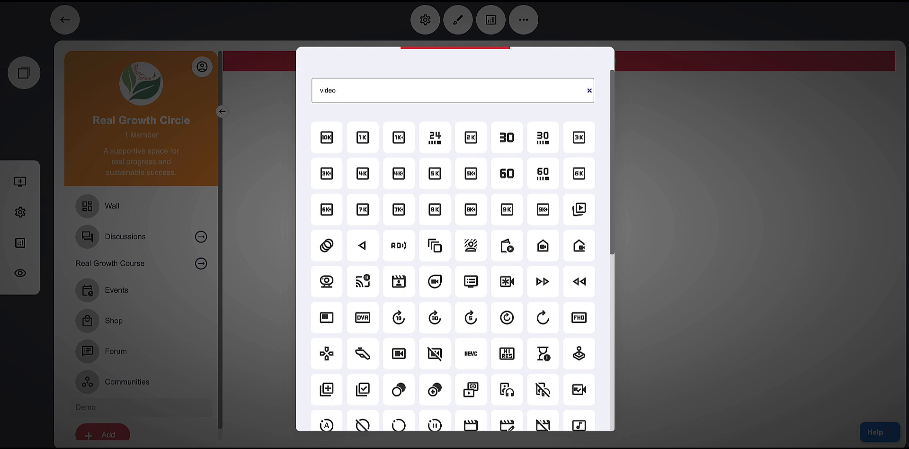
pyautogui.scroll(-1, 537, 278)
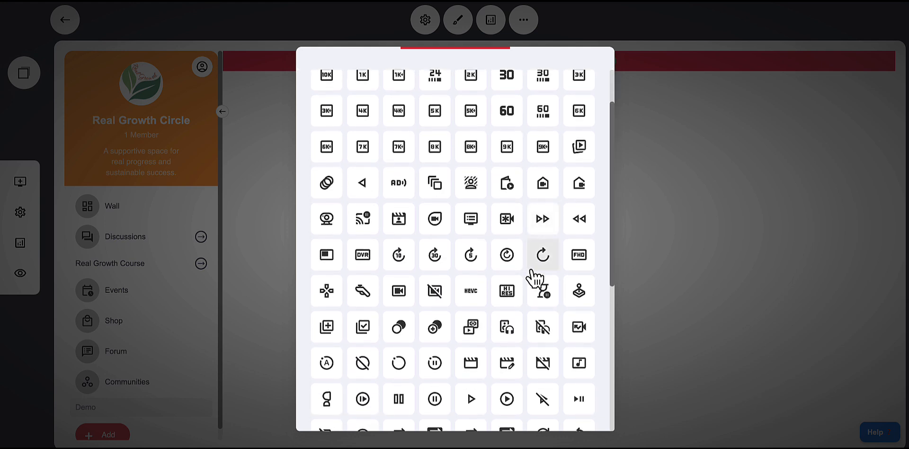
pyautogui.scroll(-3, 529, 271)
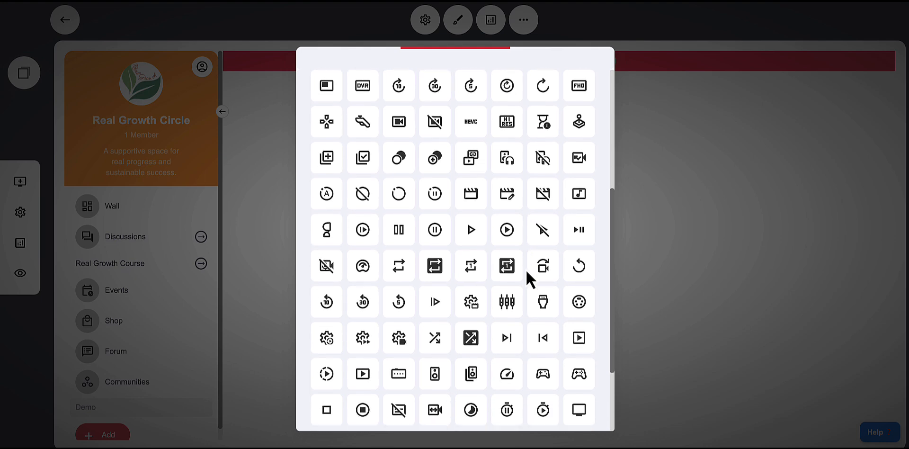
pyautogui.click(509, 235)
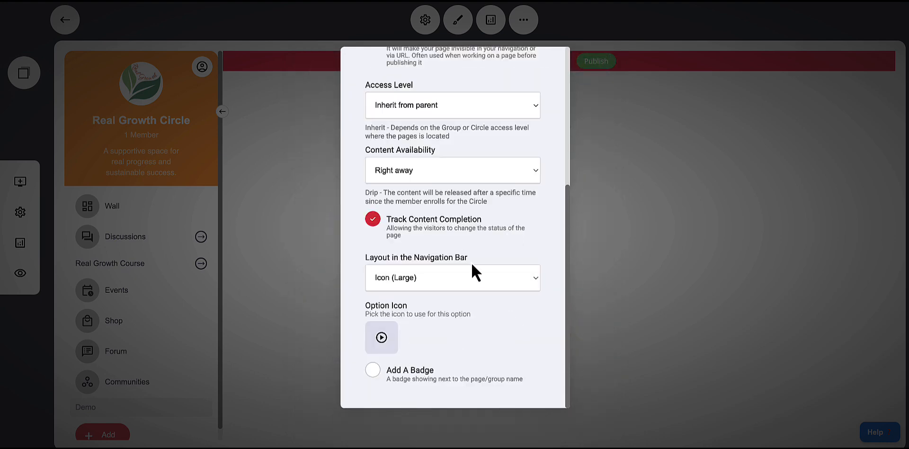
pyautogui.scroll(5, 472, 265)
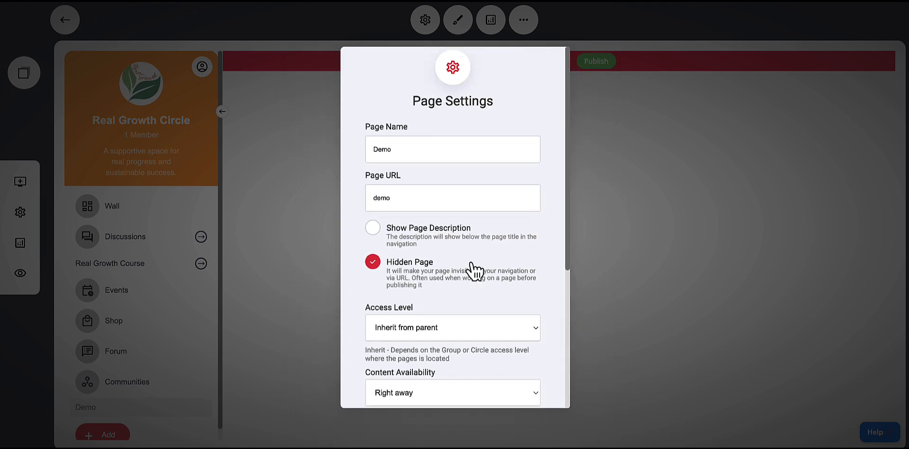
pyautogui.click(649, 217)
# Open the Events page's page settings
pyautogui.scroll(-1, 184, 308)
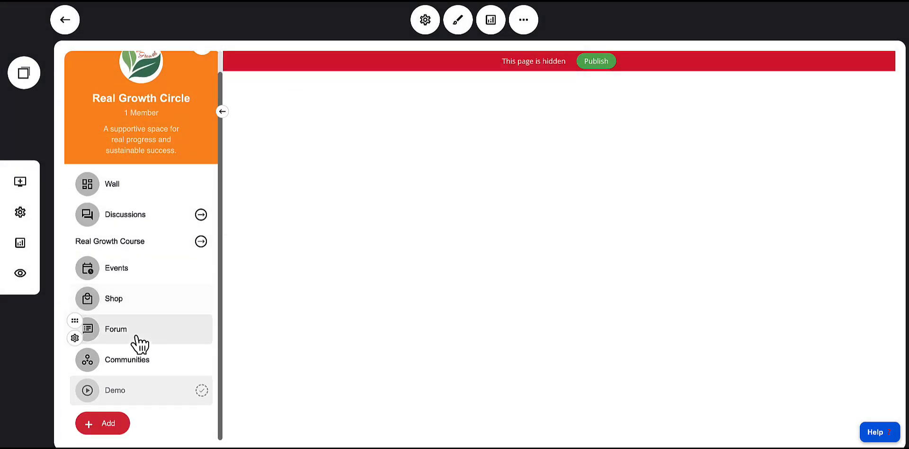
pyautogui.moveTo(98, 396)
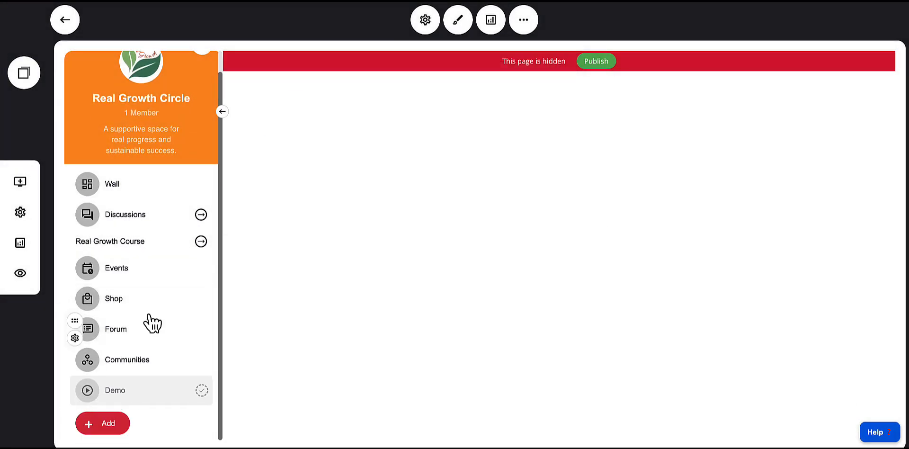
pyautogui.click(140, 243)
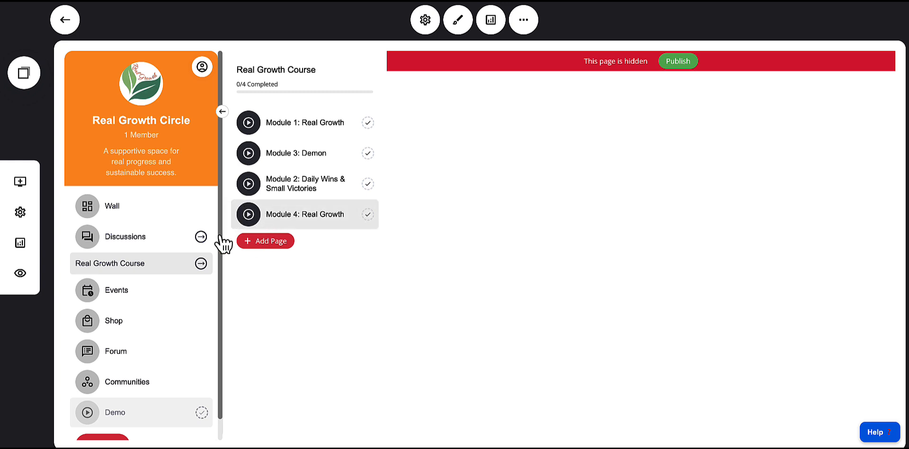
pyautogui.click(113, 266)
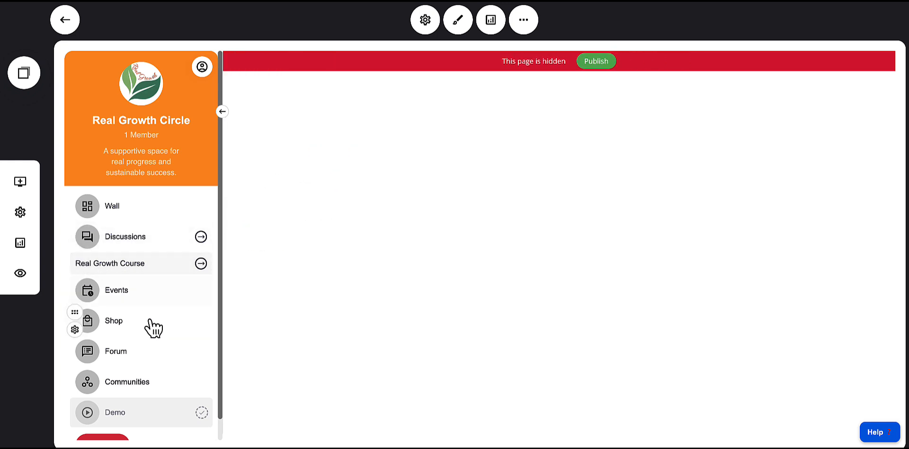
pyautogui.click(120, 293)
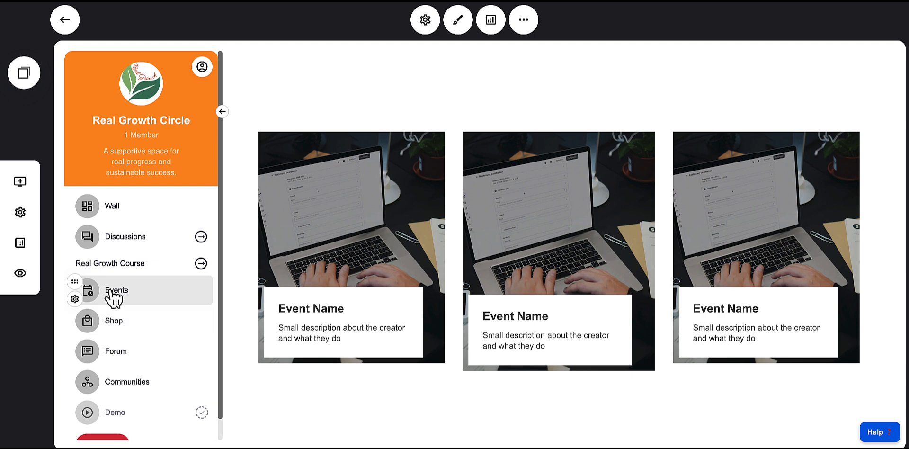
pyautogui.click(75, 299)
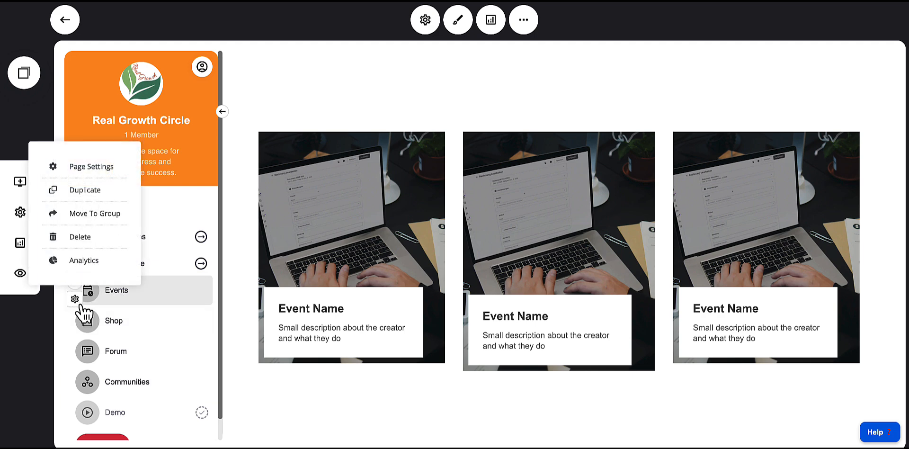
pyautogui.click(75, 164)
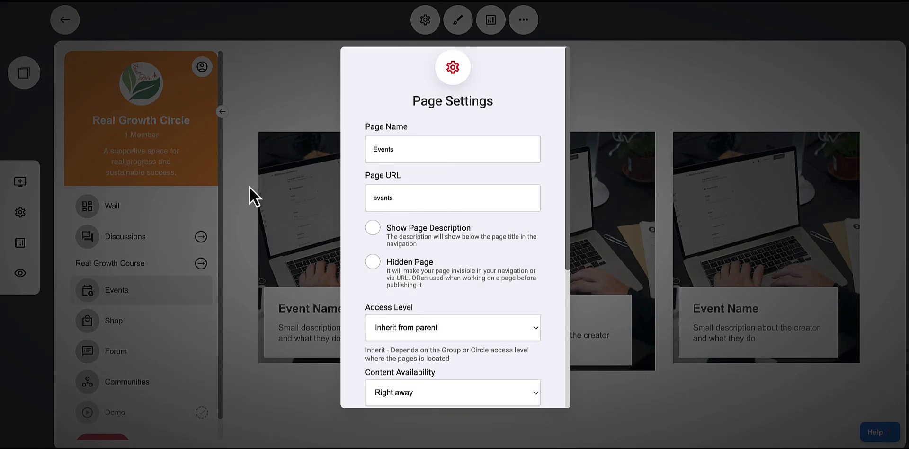
# Review the Events page's description, visibility, access level, availability and layout settings and close them
pyautogui.click(398, 198)
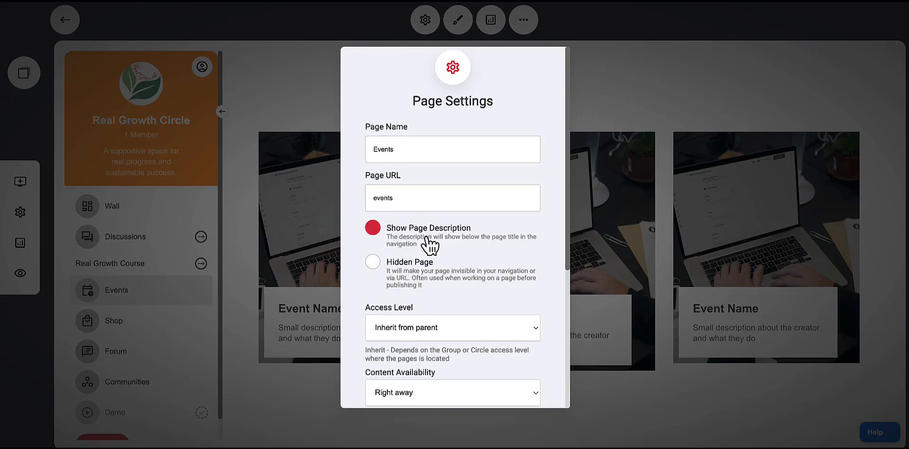
pyautogui.scroll(-1, 428, 242)
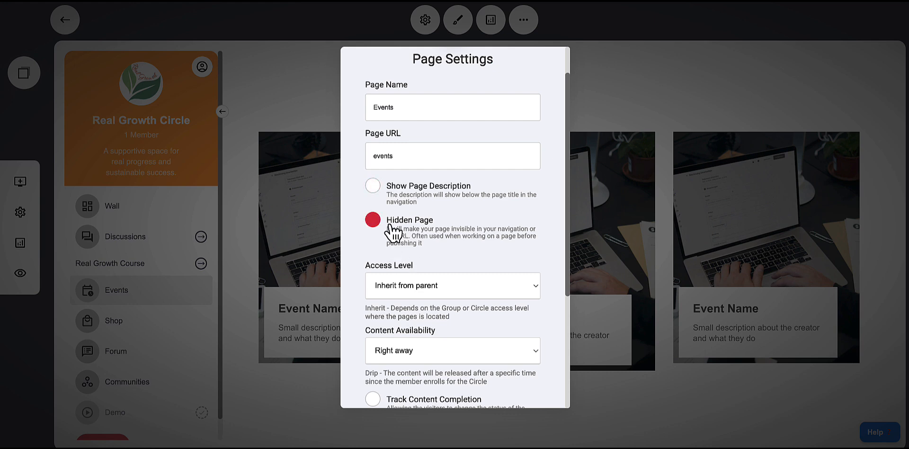
pyautogui.click(419, 289)
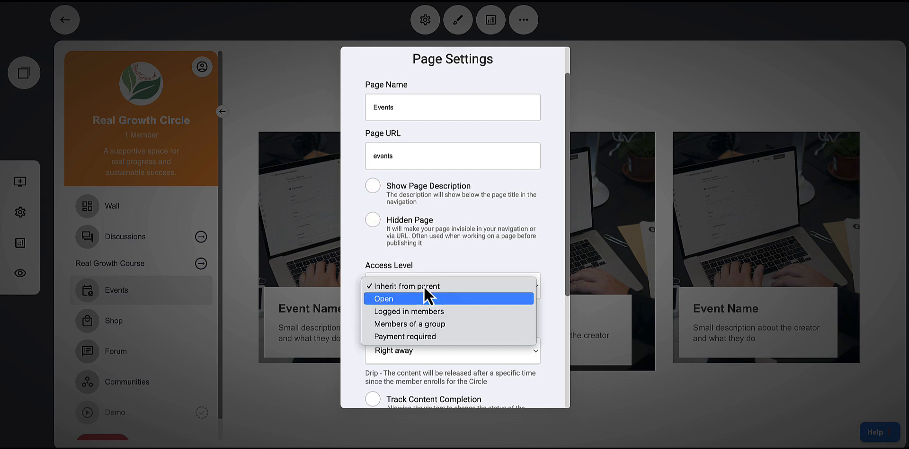
pyautogui.click(456, 235)
pyautogui.scroll(-2, 456, 255)
pyautogui.click(416, 261)
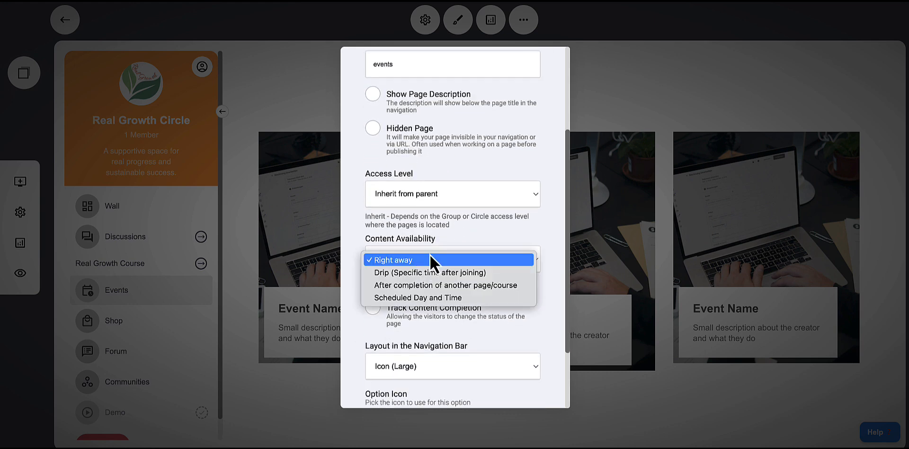
pyautogui.click(463, 234)
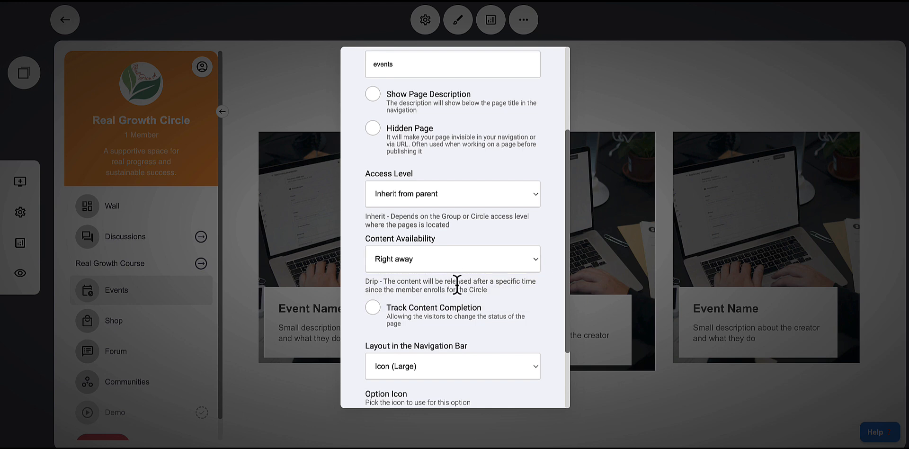
pyautogui.scroll(-1, 457, 284)
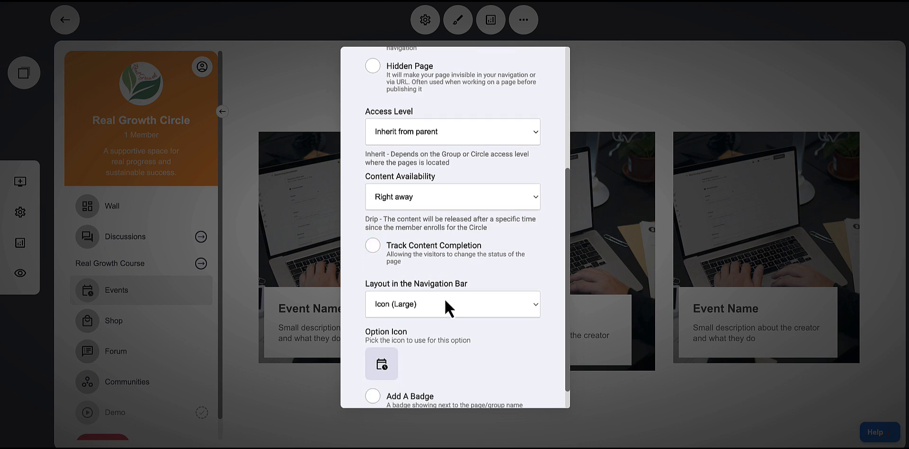
pyautogui.scroll(-1, 444, 305)
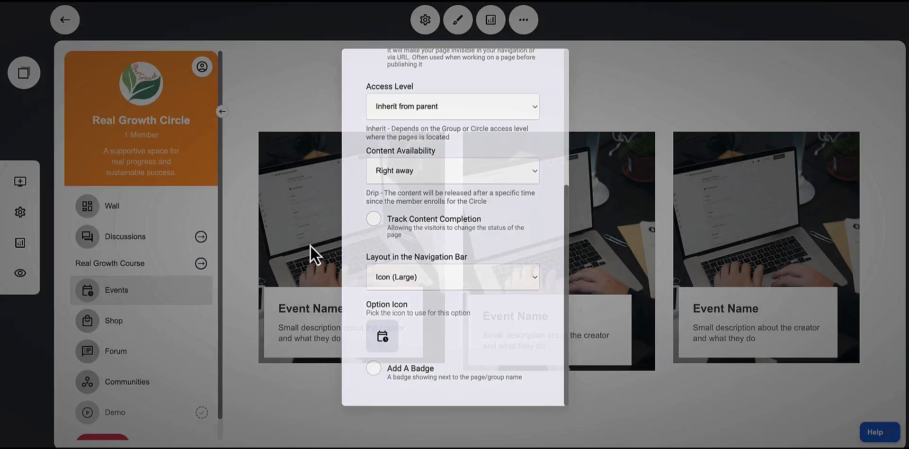
pyautogui.click(311, 245)
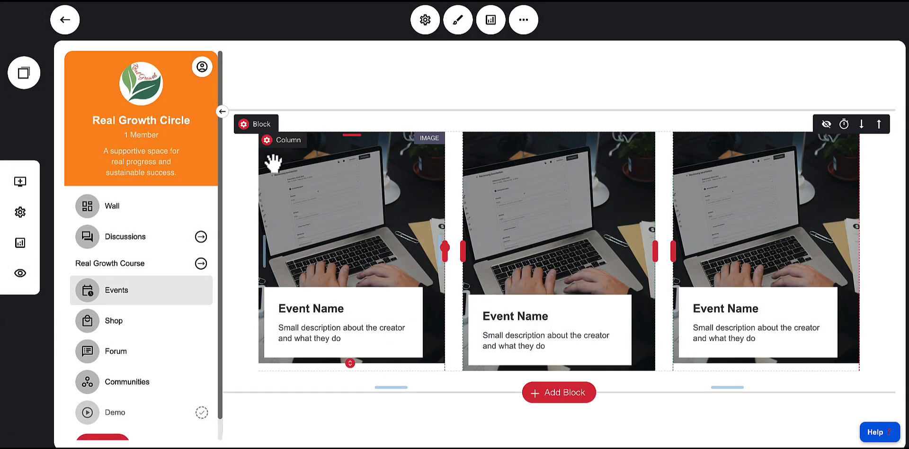
# Open the first event card's image settings and review its caption options
pyautogui.click(361, 215)
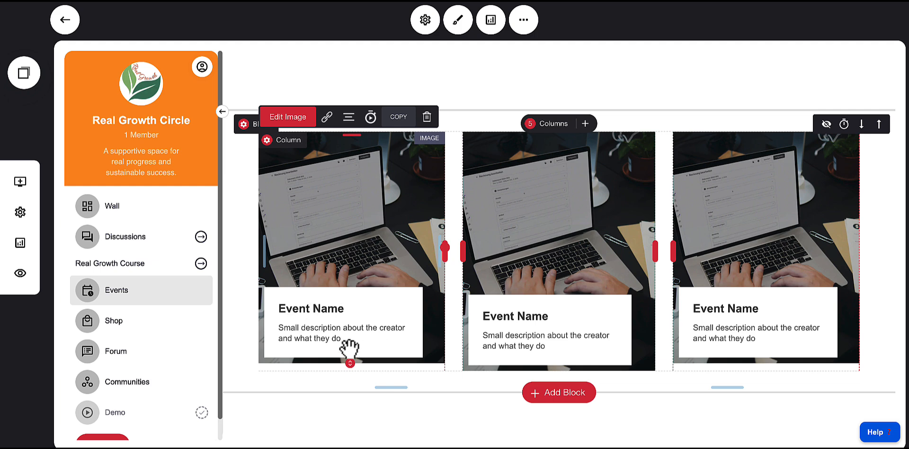
pyautogui.click(286, 117)
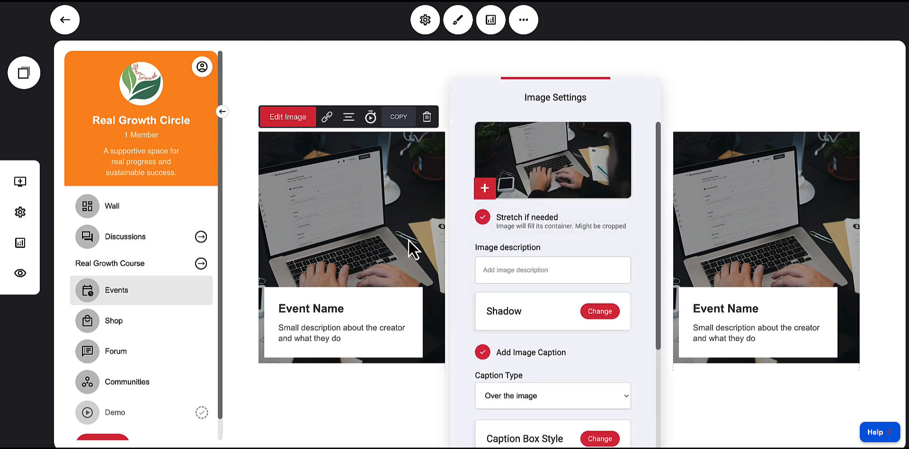
pyautogui.scroll(-3, 547, 265)
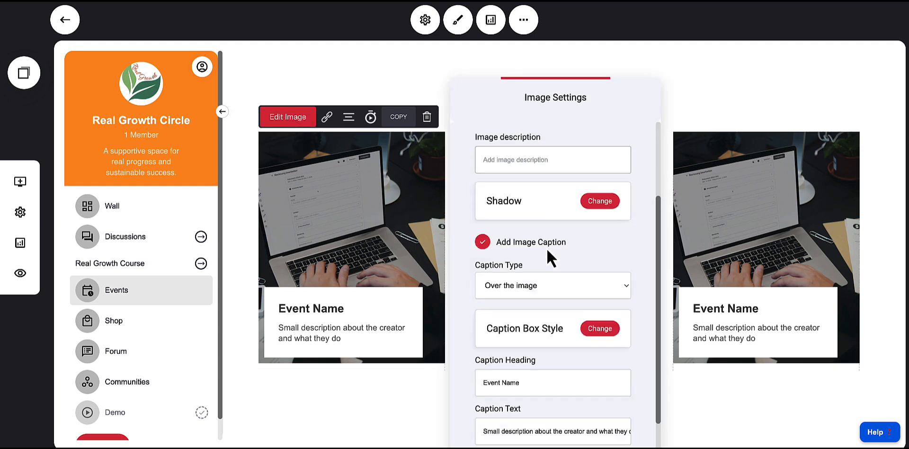
pyautogui.scroll(-1, 563, 257)
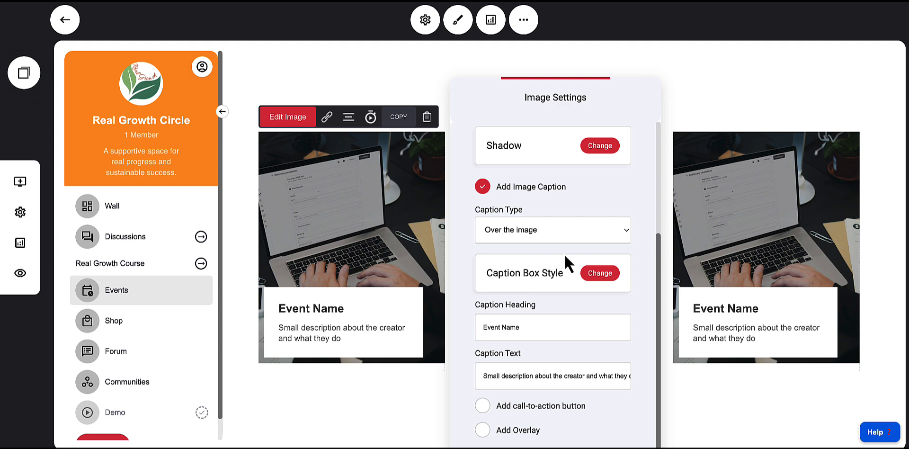
pyautogui.click(342, 337)
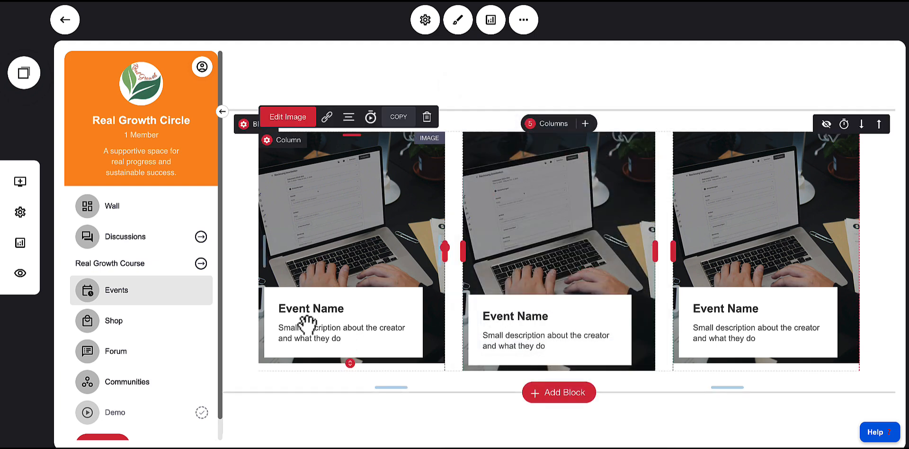
# Enable a call-to-action button on the first event card's image caption
pyautogui.click(284, 118)
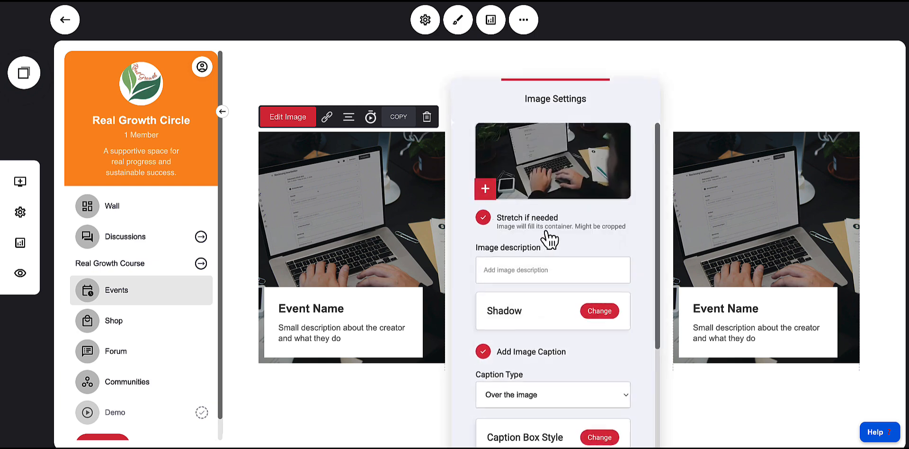
pyautogui.scroll(-2, 552, 238)
pyautogui.scroll(-3, 555, 237)
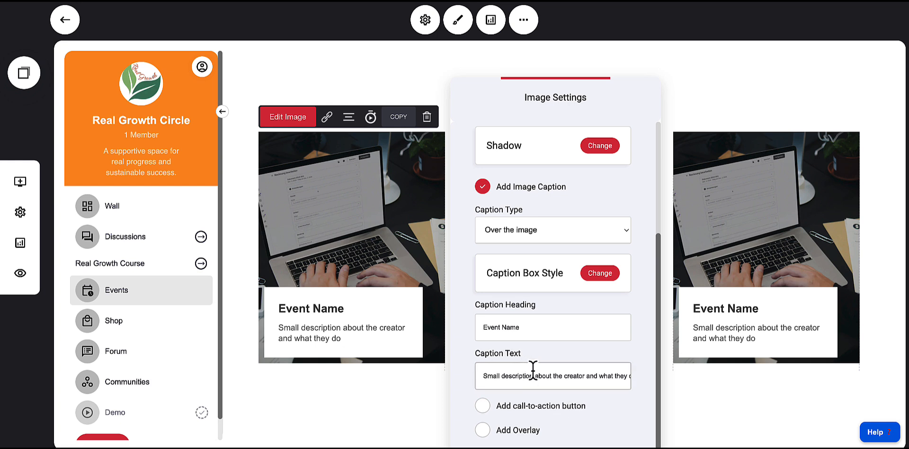
pyautogui.click(484, 408)
pyautogui.scroll(-2, 508, 421)
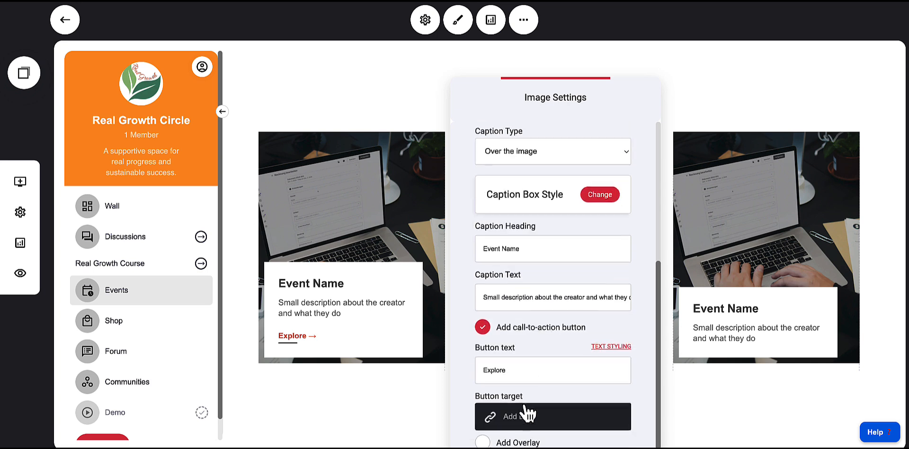
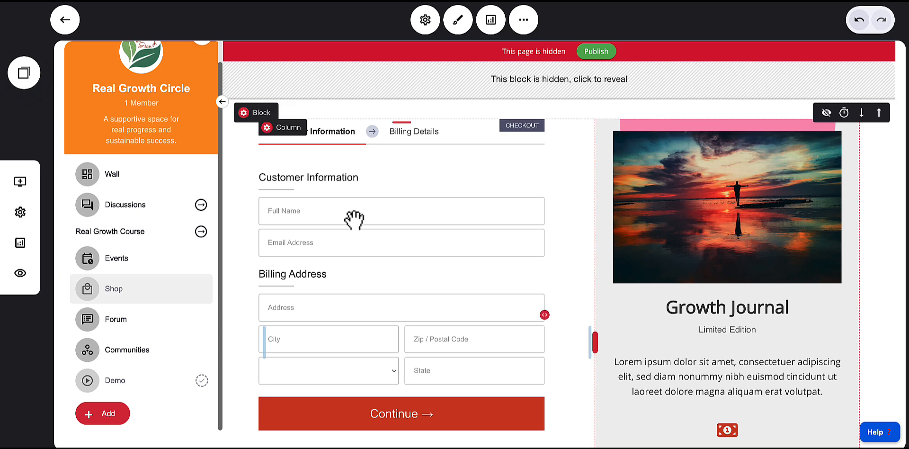
# Switch between the Forum and Wall pages to compare their content, ending on the Forum page
pyautogui.click(114, 321)
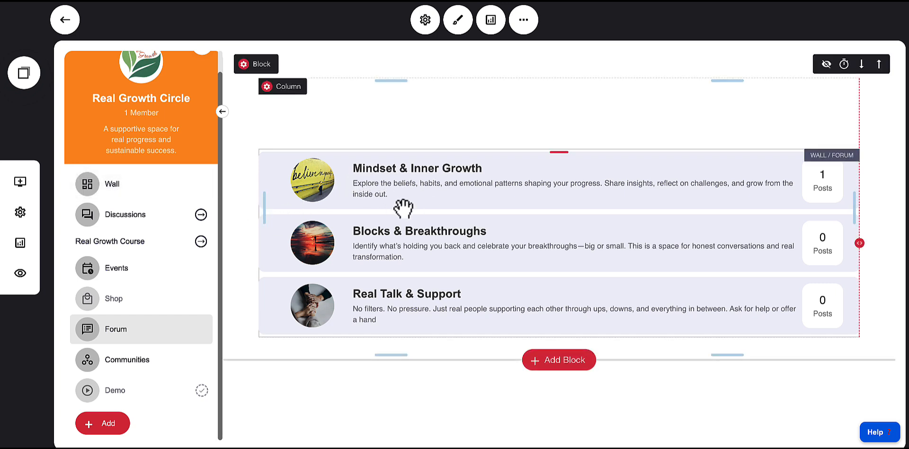
pyautogui.click(125, 188)
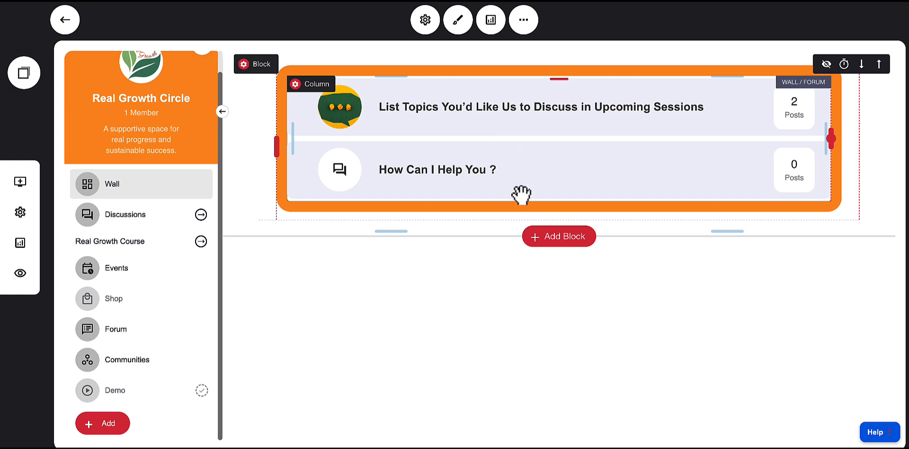
pyautogui.click(112, 335)
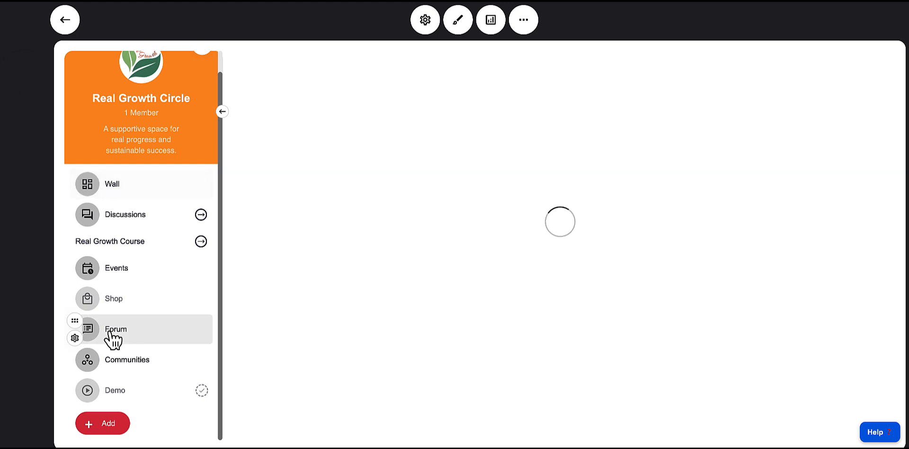
pyautogui.moveTo(436, 280)
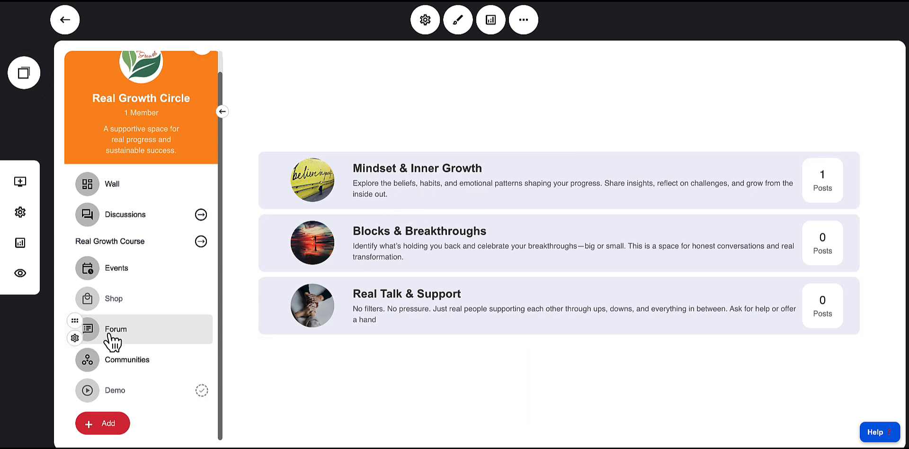
# In the Forum page's settings, toggle the page description and content-completion tracking options off, then close the settings
pyautogui.click(74, 338)
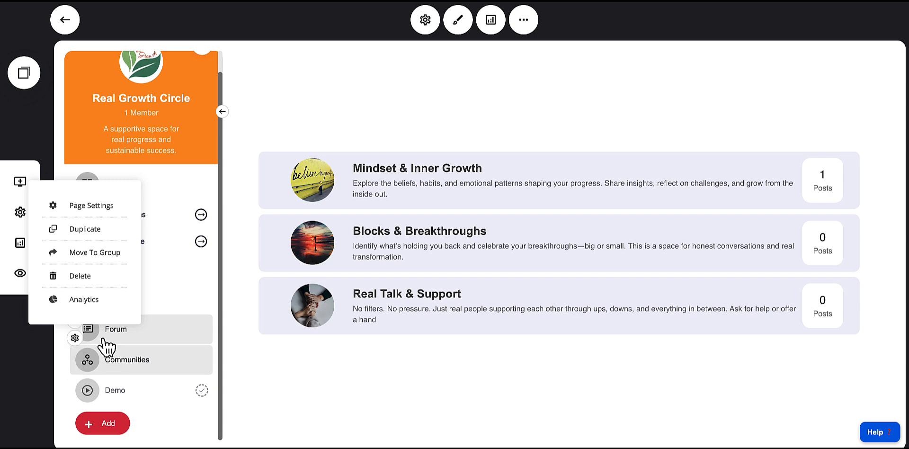
pyautogui.click(90, 206)
pyautogui.click(435, 238)
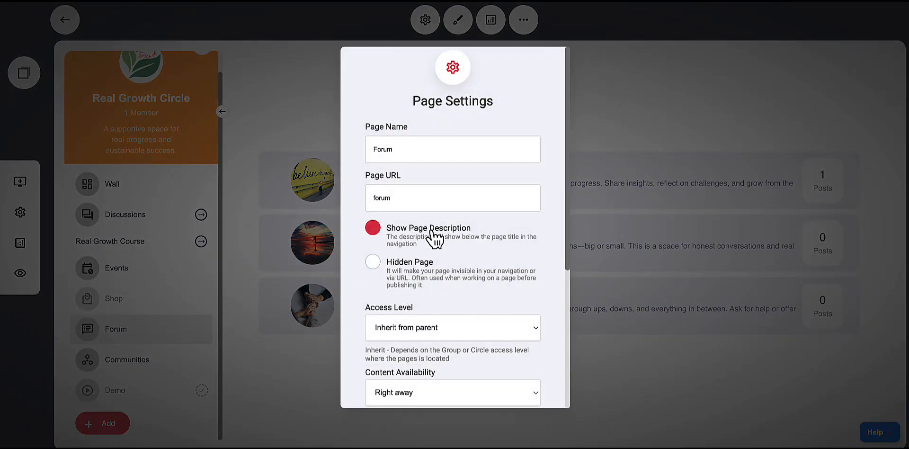
pyautogui.click(459, 235)
pyautogui.click(479, 230)
pyautogui.scroll(-2, 452, 241)
pyautogui.scroll(-2, 461, 261)
pyautogui.click(463, 261)
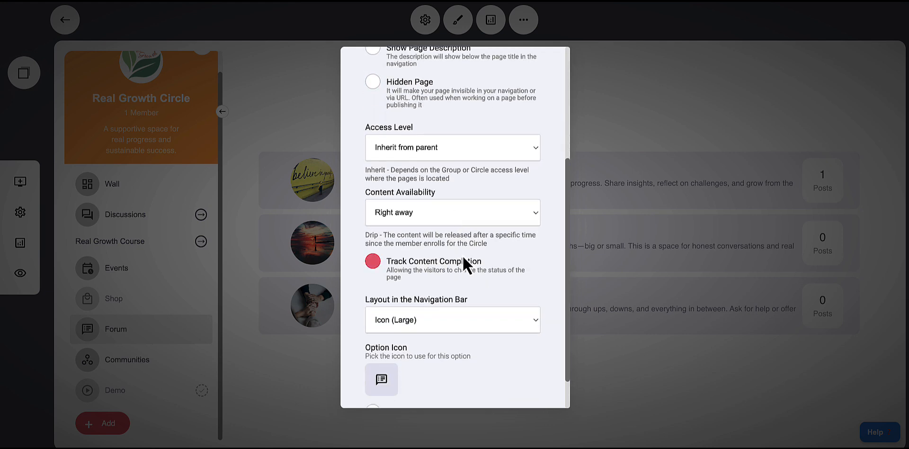
pyautogui.click(472, 260)
pyautogui.click(438, 268)
pyautogui.click(473, 261)
pyautogui.scroll(-1, 492, 265)
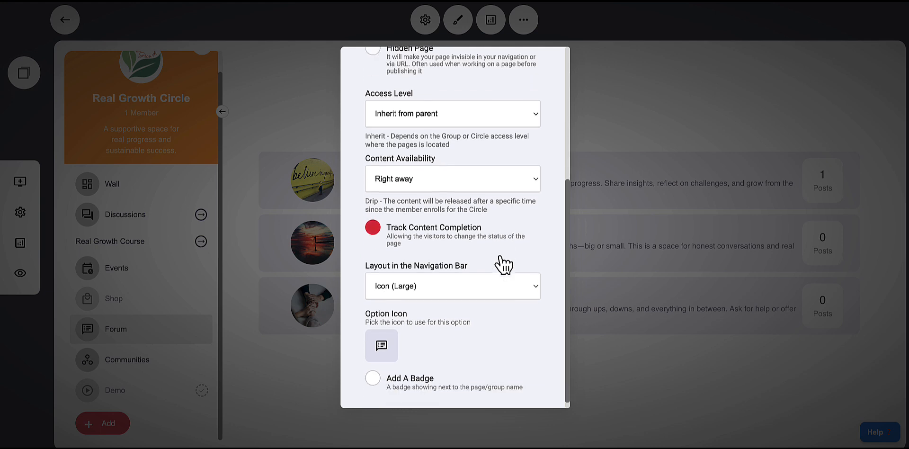
pyautogui.click(517, 220)
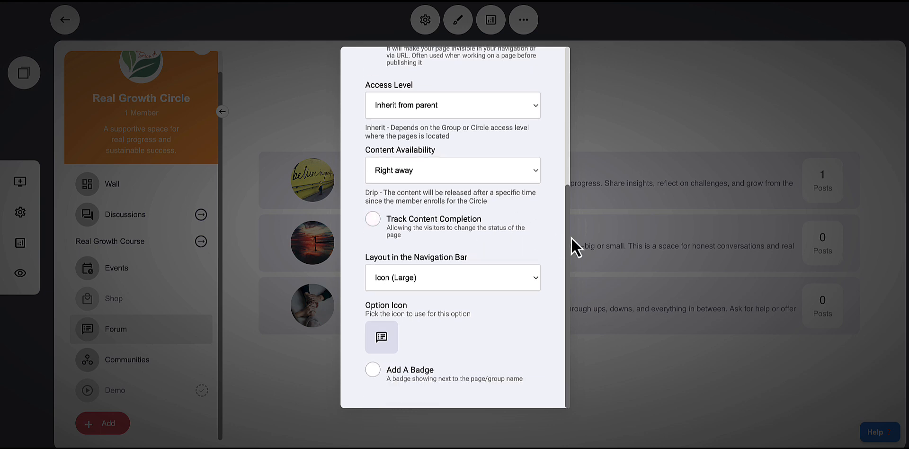
pyautogui.click(594, 238)
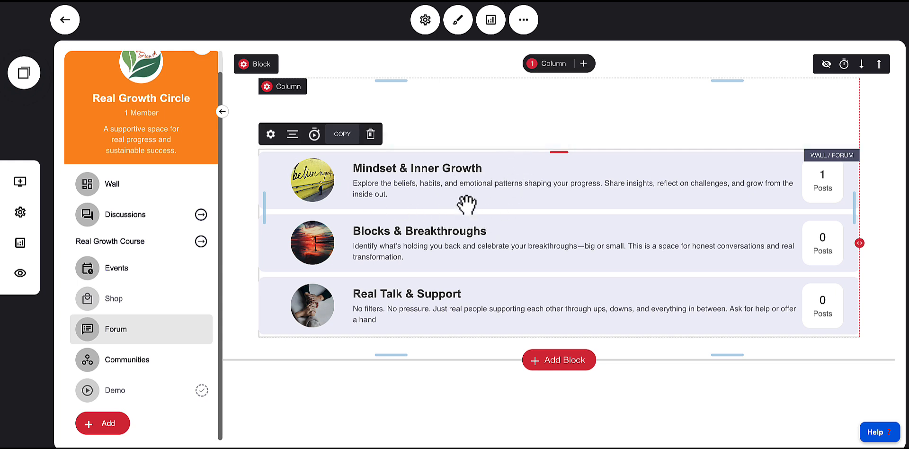
# Open the forum column's settings, review its background, margin and alignment options, and close them
pyautogui.click(269, 89)
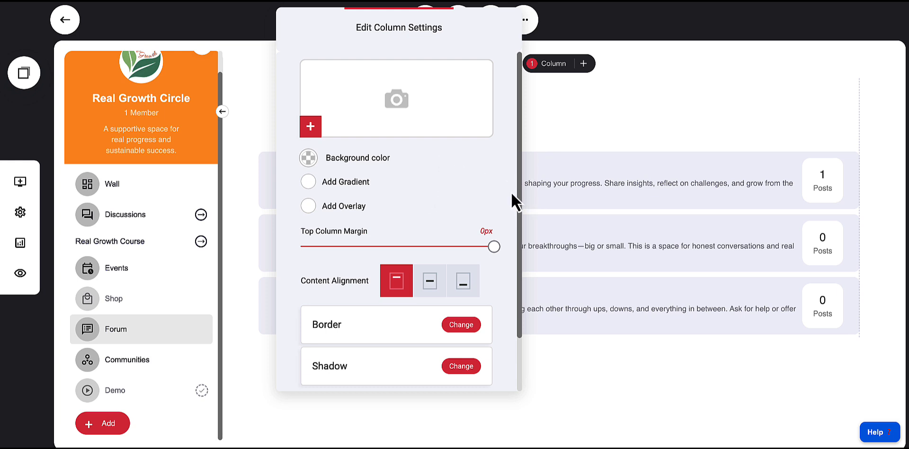
pyautogui.scroll(-3, 440, 189)
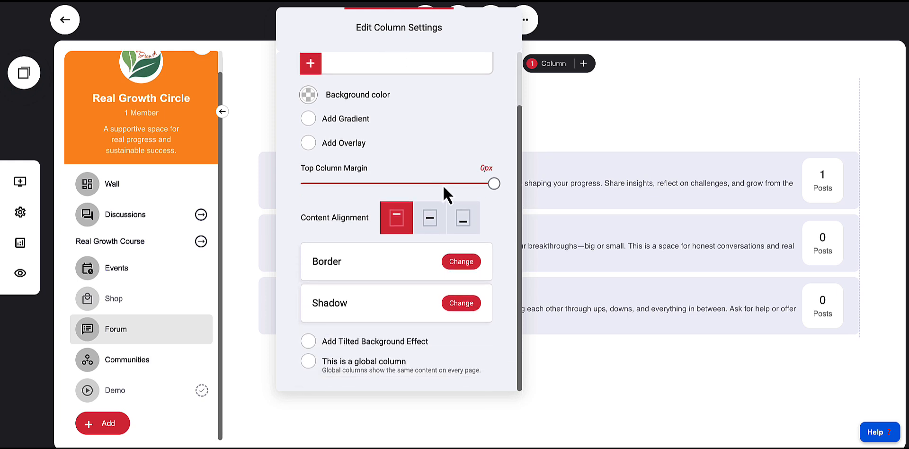
pyautogui.click(576, 176)
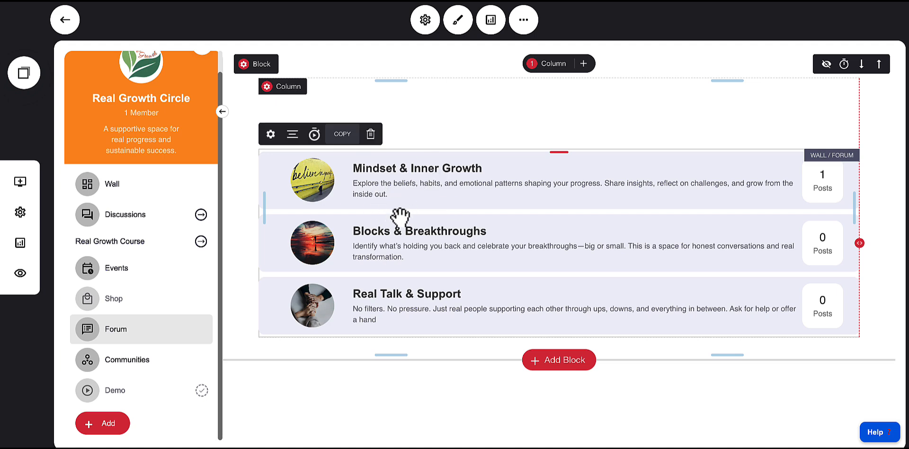
# Open the walls widget settings and switch the wall type to Single Wall and back to Multiple Walls
pyautogui.click(270, 135)
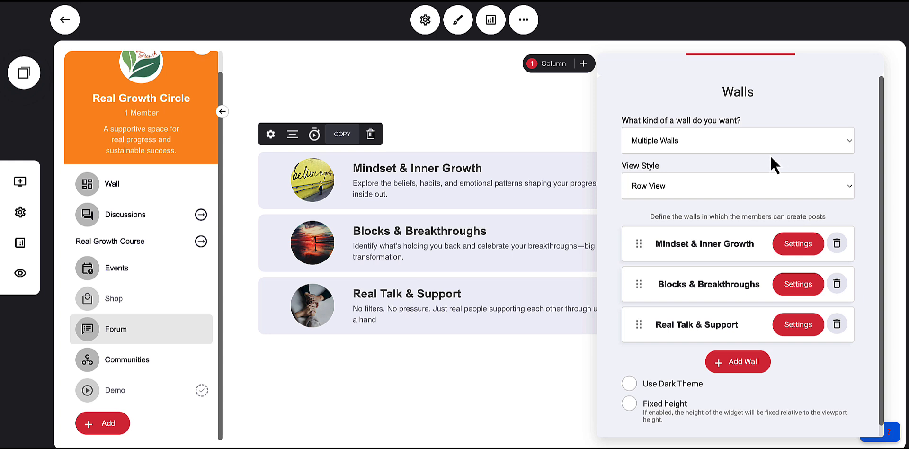
pyautogui.click(678, 150)
pyautogui.click(652, 134)
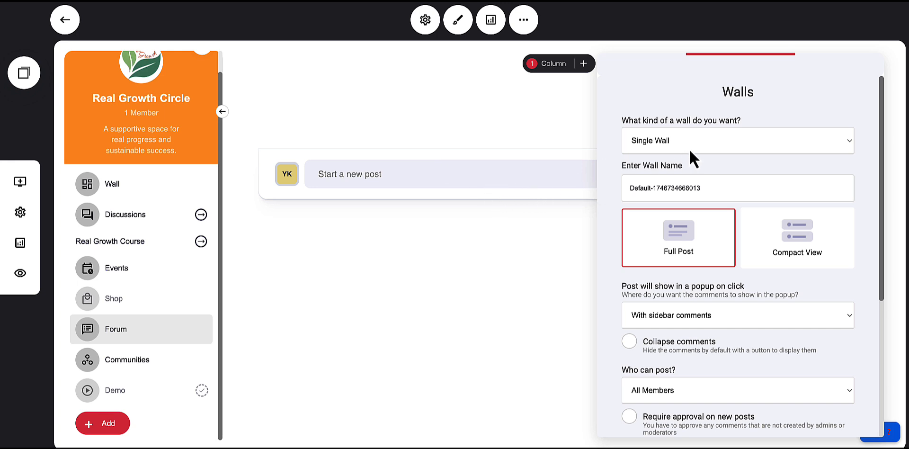
pyautogui.click(657, 143)
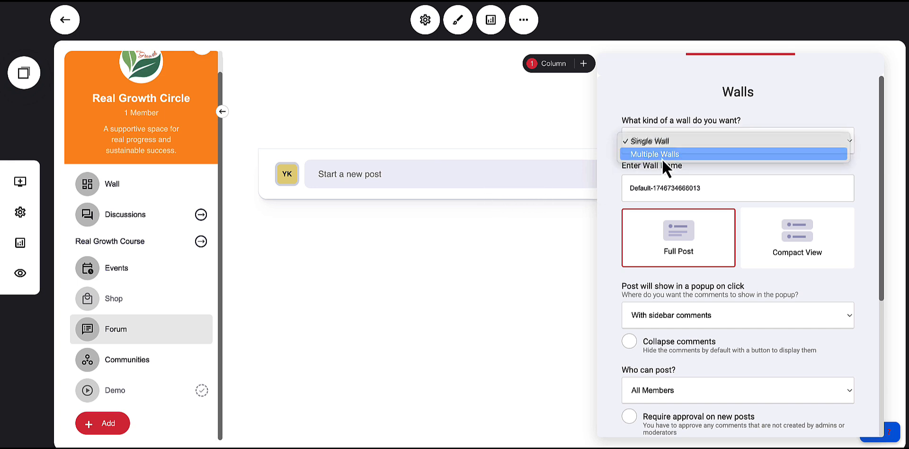
pyautogui.click(662, 155)
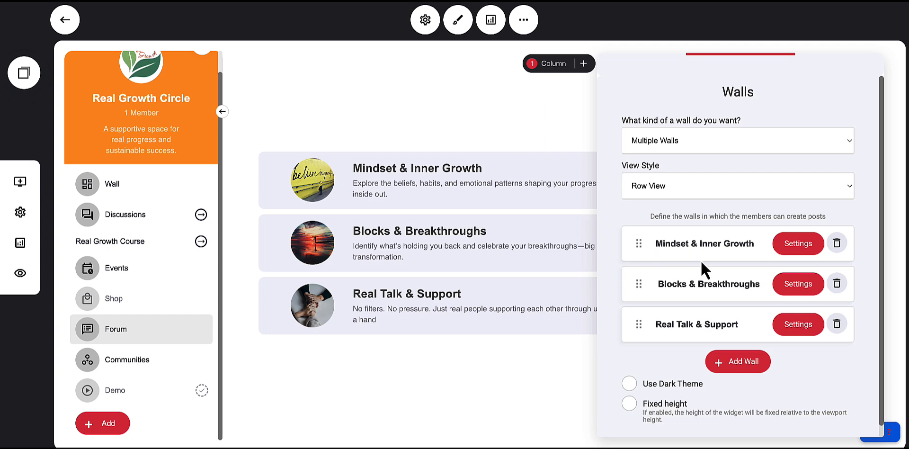
pyautogui.click(722, 365)
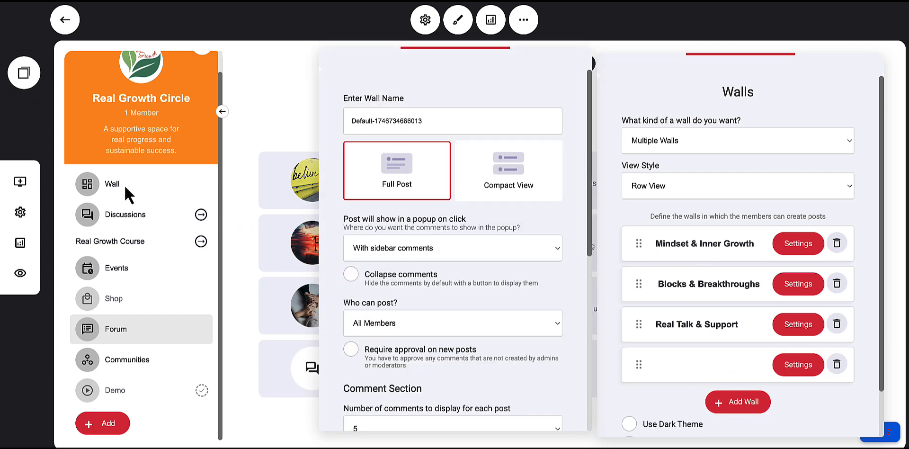
pyautogui.scroll(-6, 497, 239)
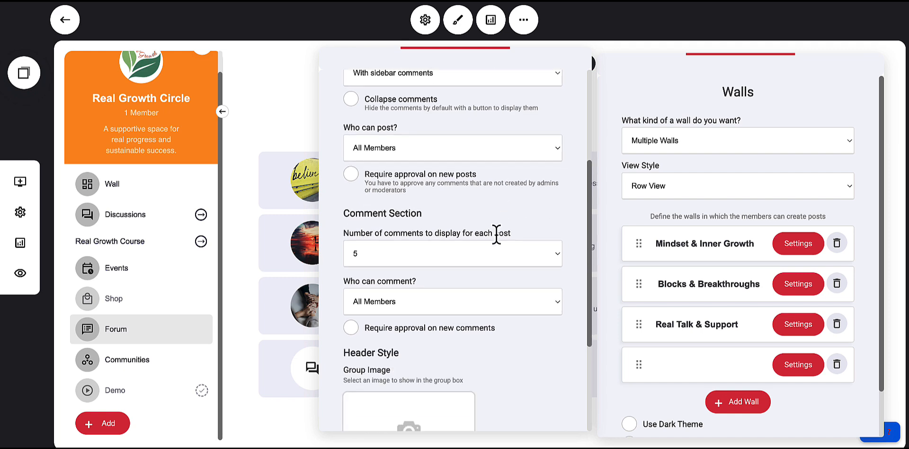
pyautogui.scroll(5, 496, 237)
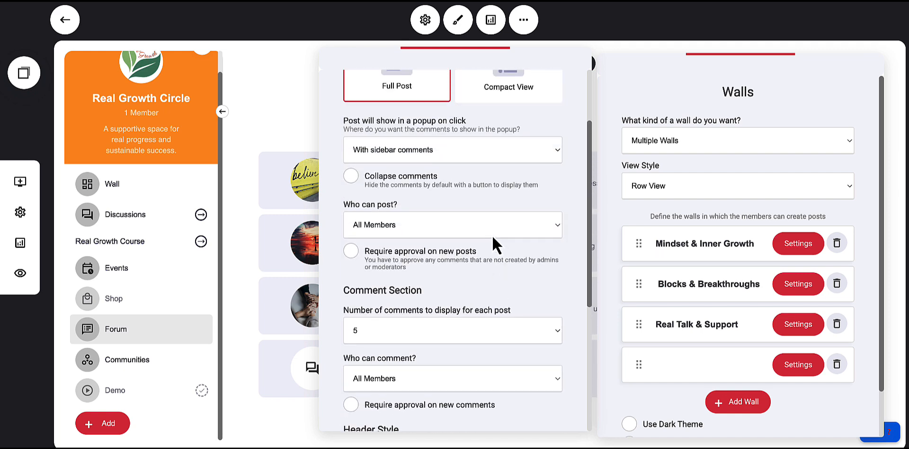
pyautogui.click(493, 243)
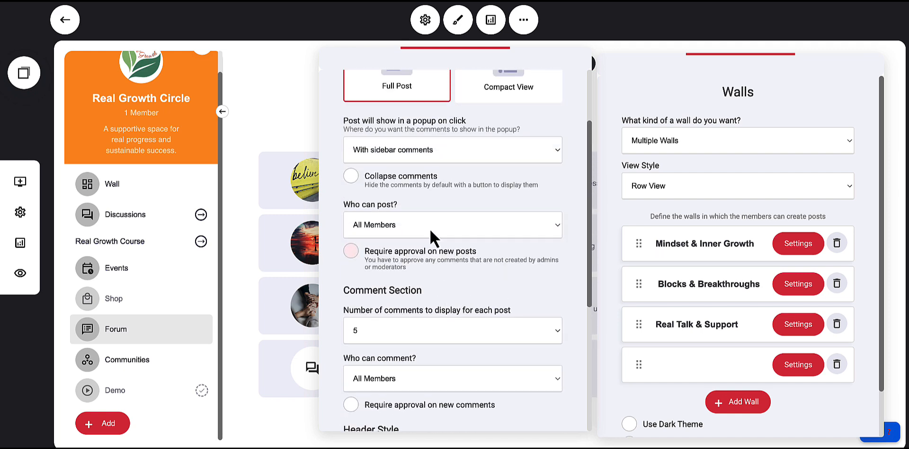
pyautogui.click(517, 265)
pyautogui.click(640, 219)
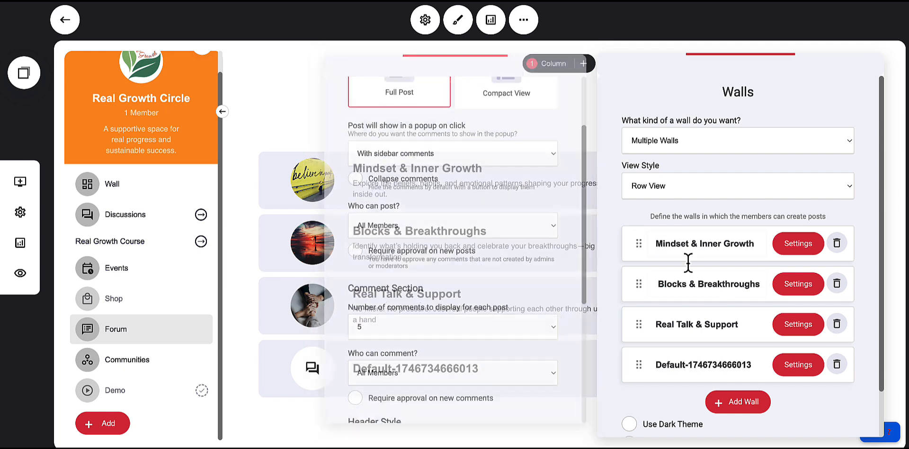
pyautogui.click(837, 364)
pyautogui.click(499, 231)
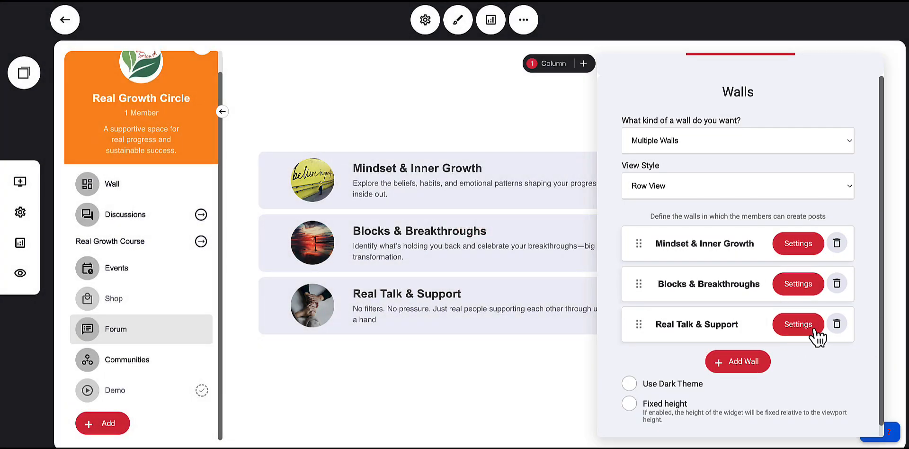
# Require approval on new posts for the Real Talk & Support wall
pyautogui.click(799, 332)
pyautogui.click(797, 332)
pyautogui.scroll(-3, 502, 265)
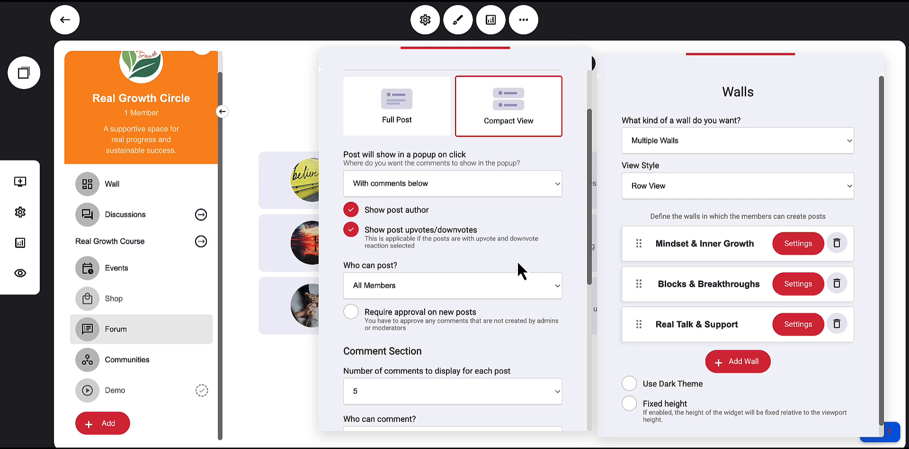
pyautogui.scroll(-2, 500, 259)
pyautogui.click(497, 261)
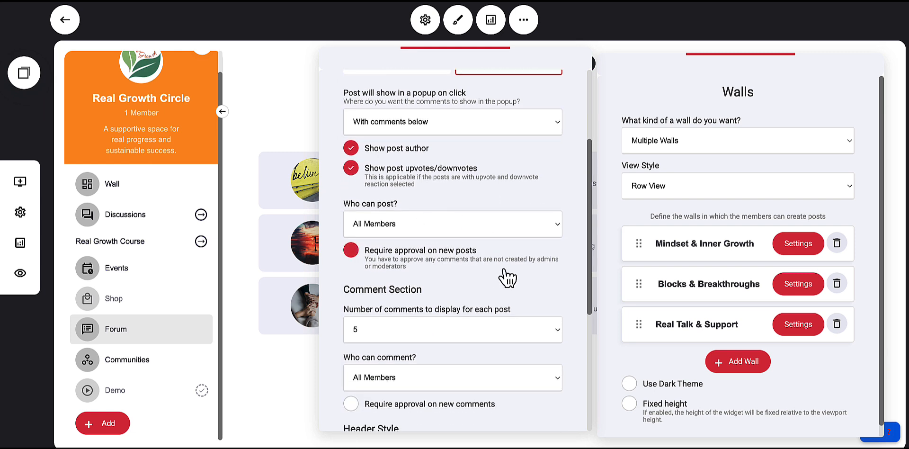
pyautogui.scroll(-5, 507, 279)
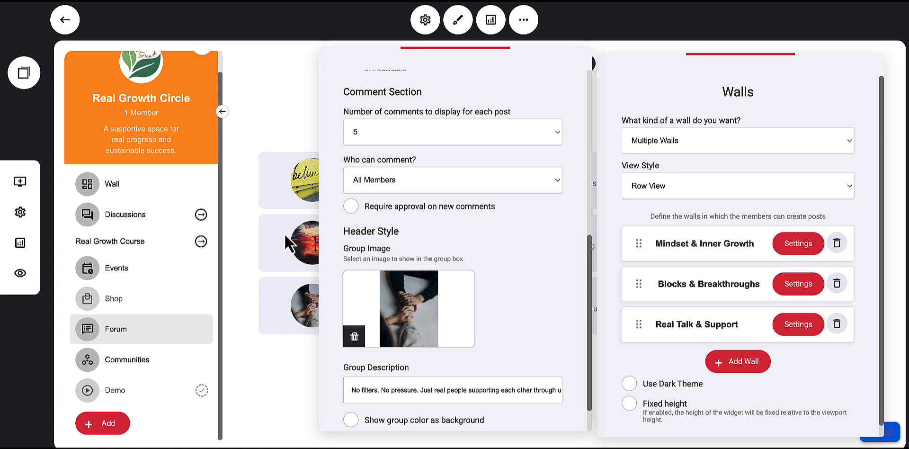
pyautogui.click(282, 128)
pyautogui.click(510, 136)
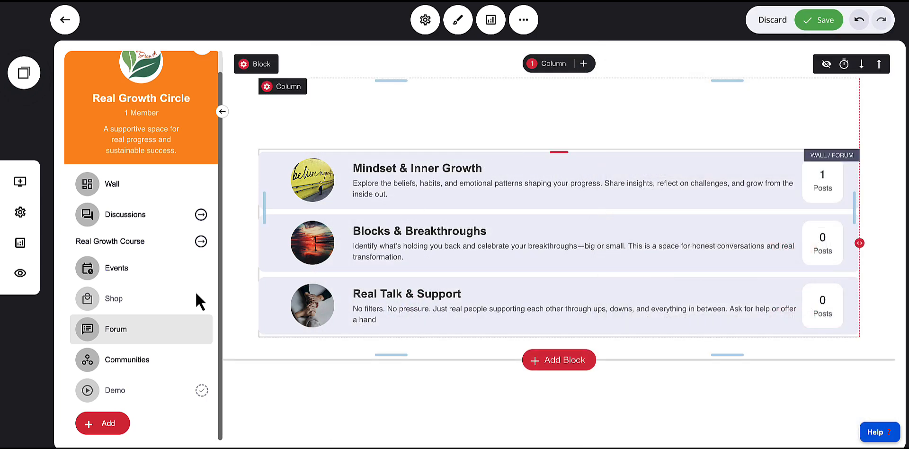
# Stay on the Forum page and save its changes before leaving
pyautogui.click(116, 359)
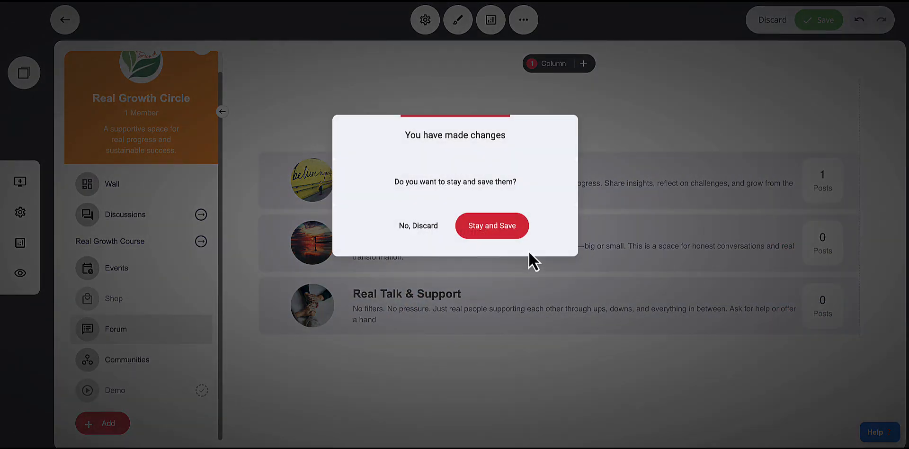
pyautogui.click(510, 236)
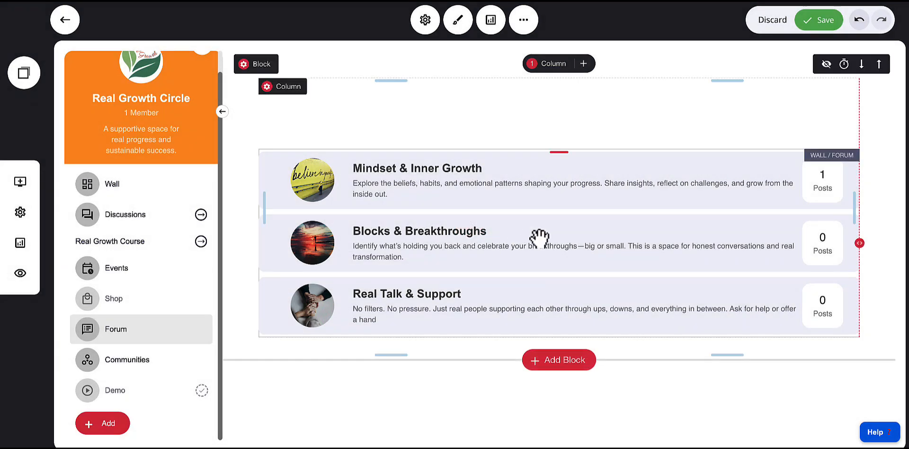
pyautogui.click(815, 25)
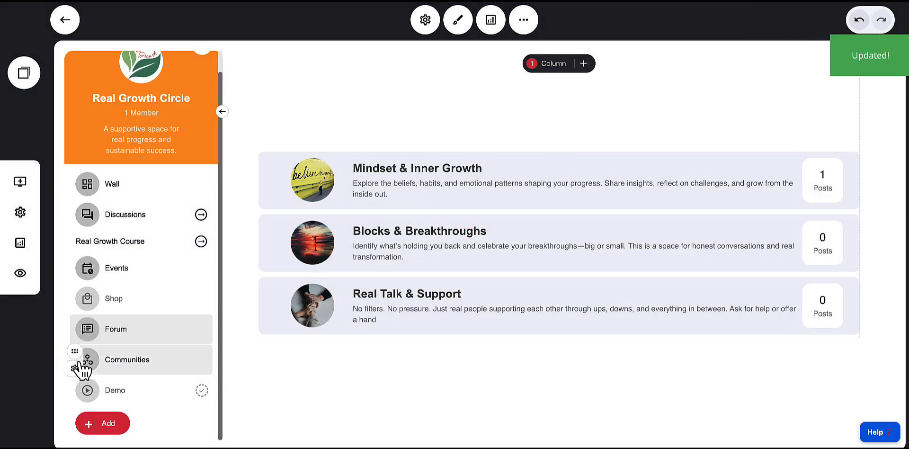
# Open the Communities page's settings, review its options, and close them
pyautogui.click(82, 364)
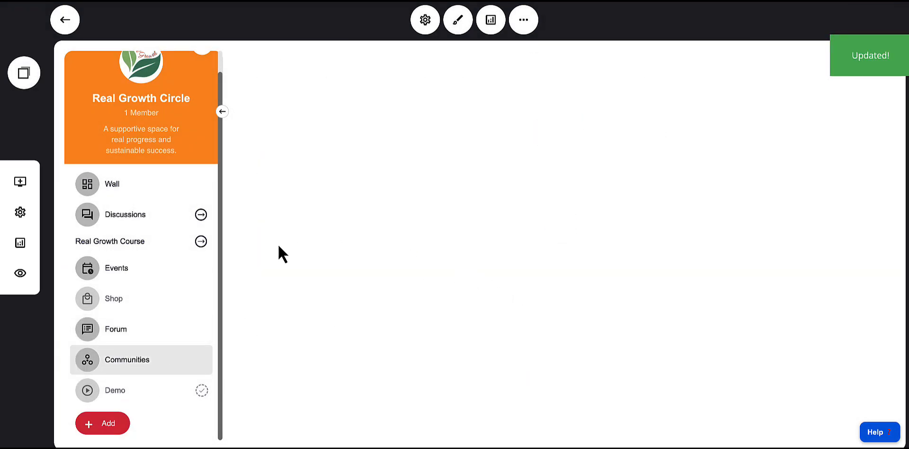
pyautogui.click(81, 366)
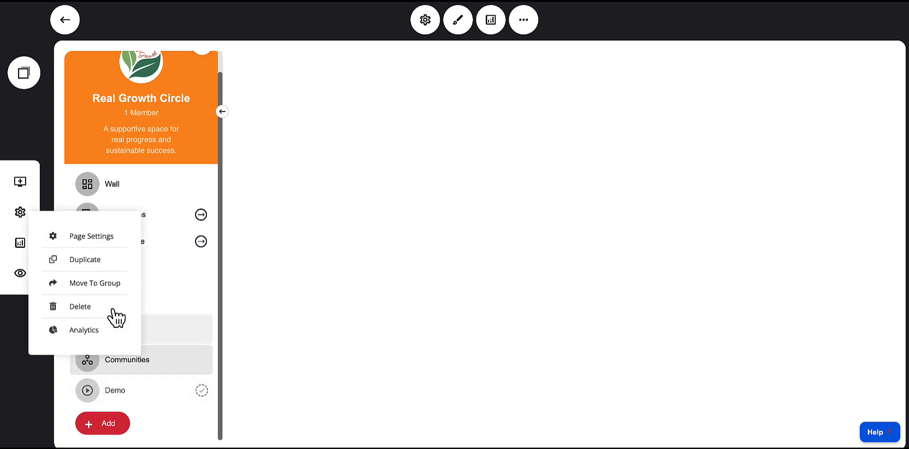
pyautogui.click(90, 237)
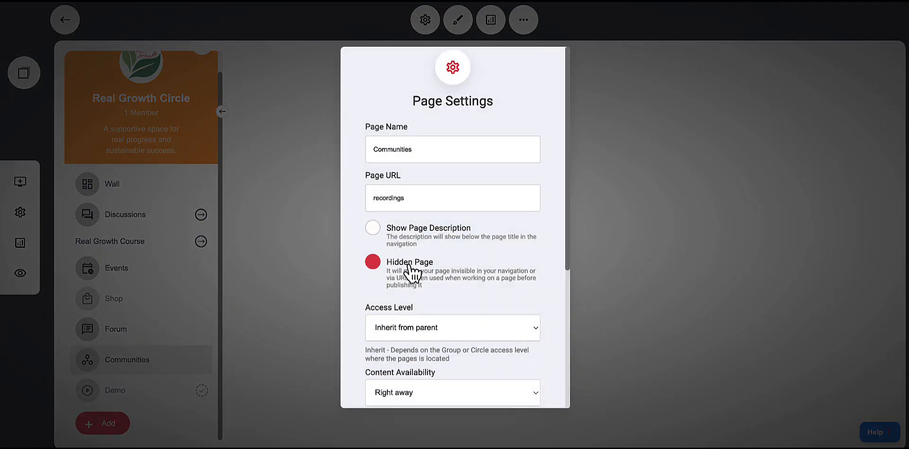
pyautogui.scroll(-4, 409, 268)
pyautogui.scroll(4, 423, 266)
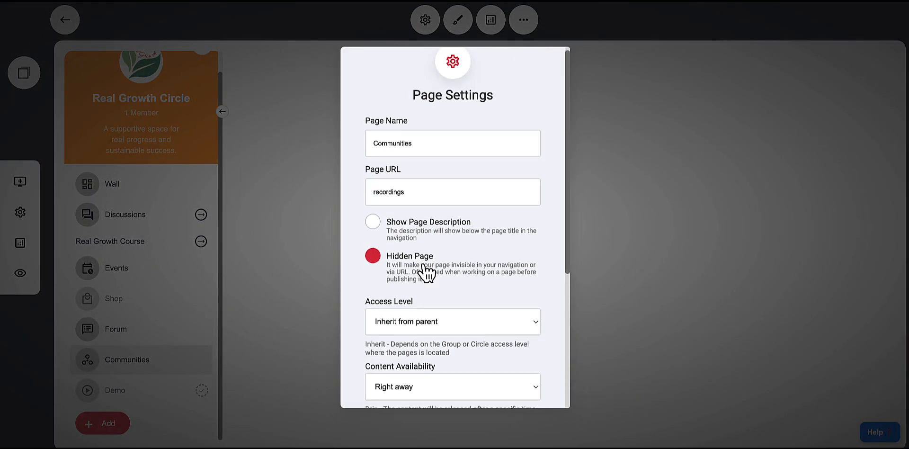
pyautogui.scroll(-5, 426, 272)
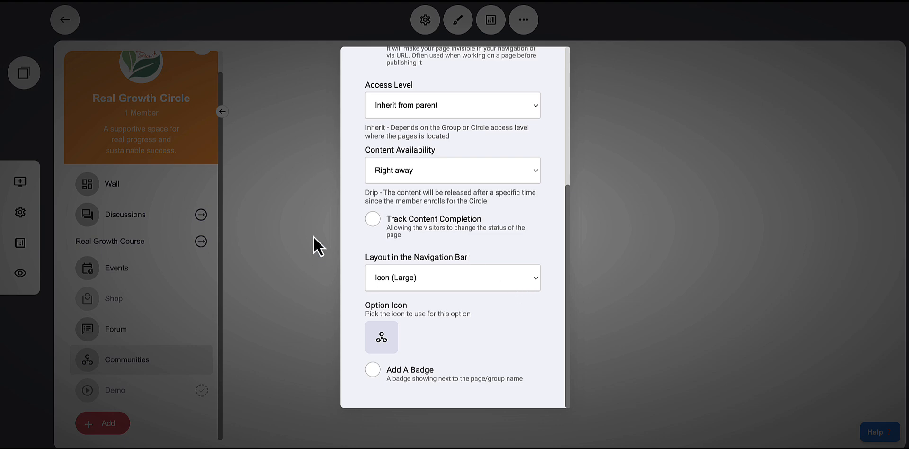
pyautogui.click(308, 268)
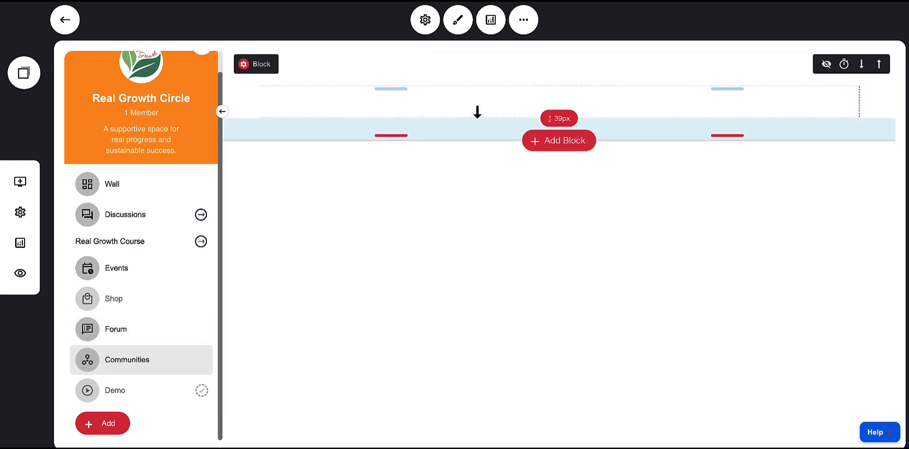
pyautogui.click(542, 142)
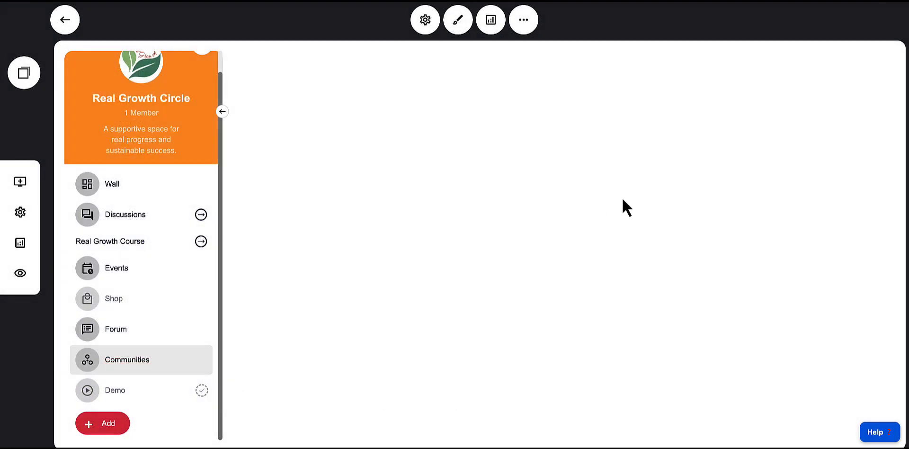
pyautogui.moveTo(172, 355)
pyautogui.click(74, 369)
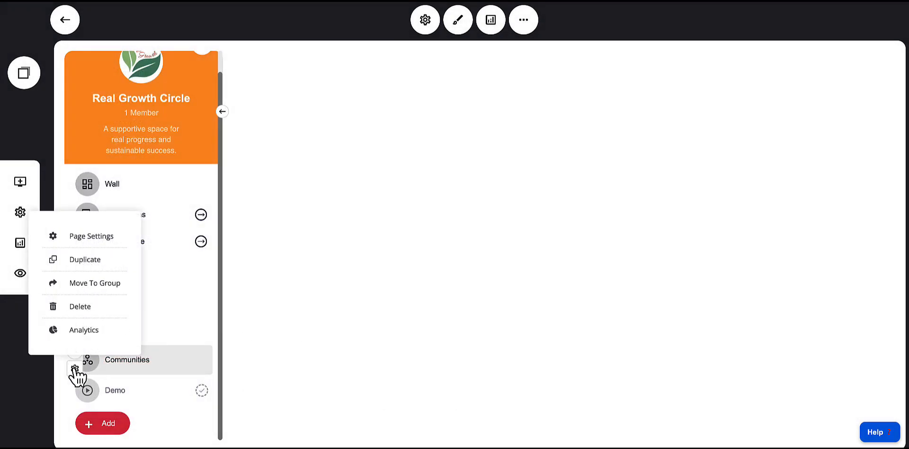
pyautogui.click(81, 238)
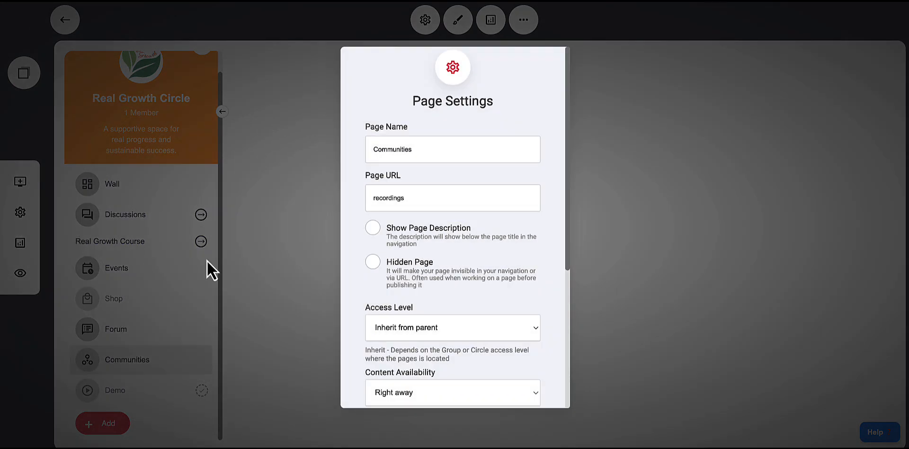
pyautogui.click(378, 265)
pyautogui.click(301, 311)
pyautogui.click(76, 368)
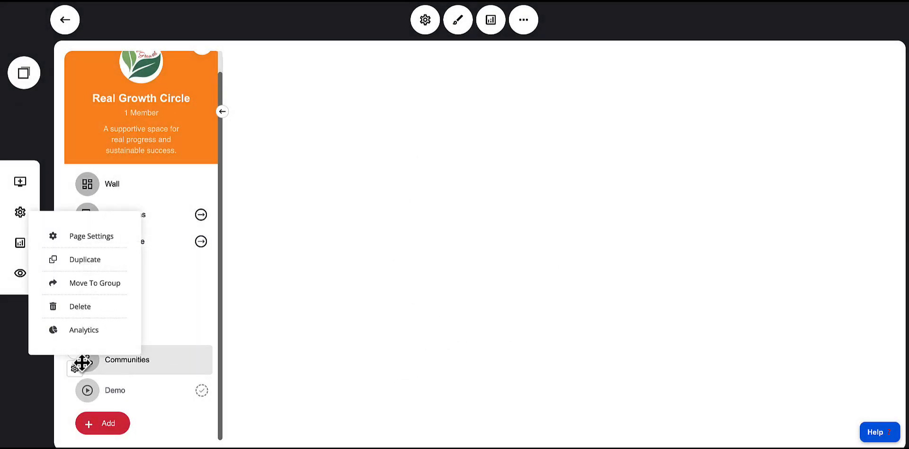
pyautogui.click(252, 408)
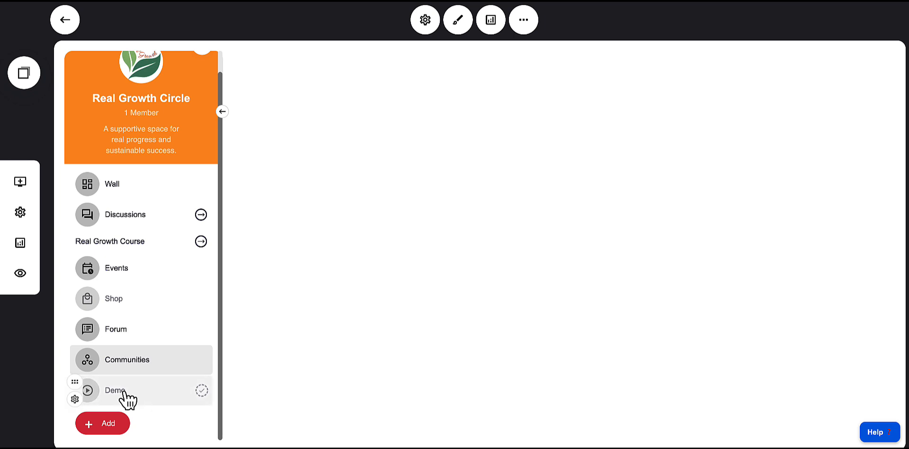
pyautogui.moveTo(154, 374)
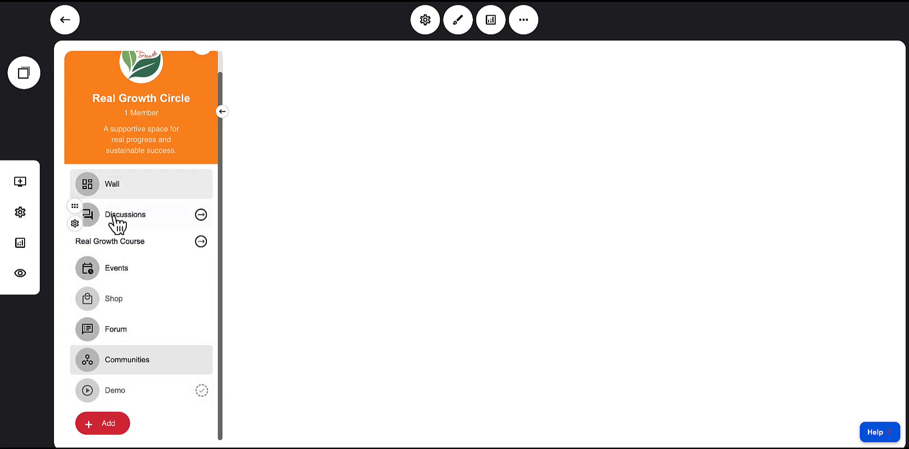
pyautogui.click(101, 425)
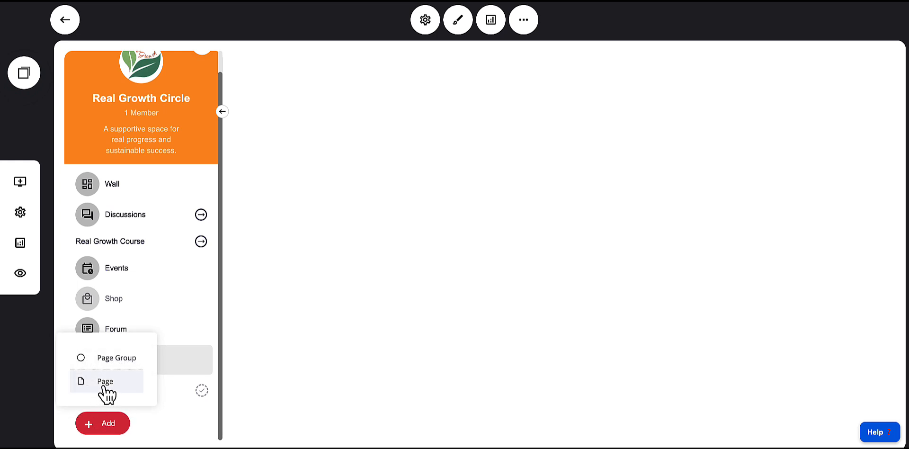
pyautogui.click(105, 382)
pyautogui.click(462, 190)
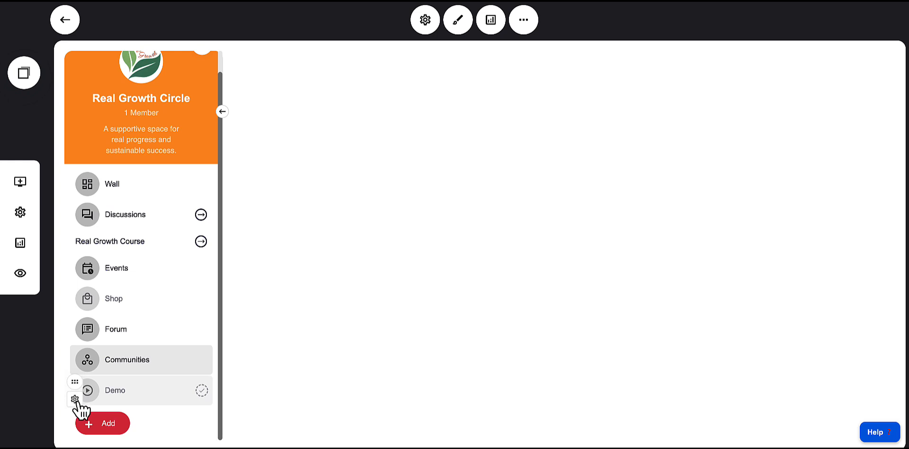
pyautogui.click(103, 424)
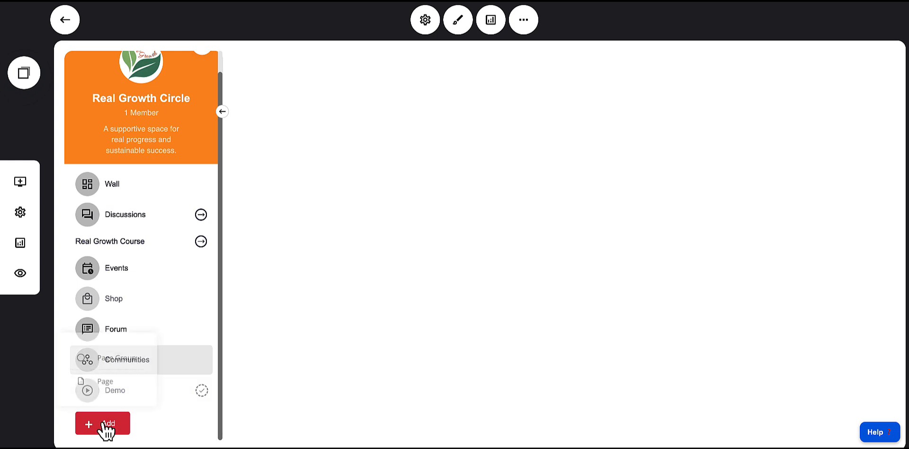
pyautogui.click(325, 386)
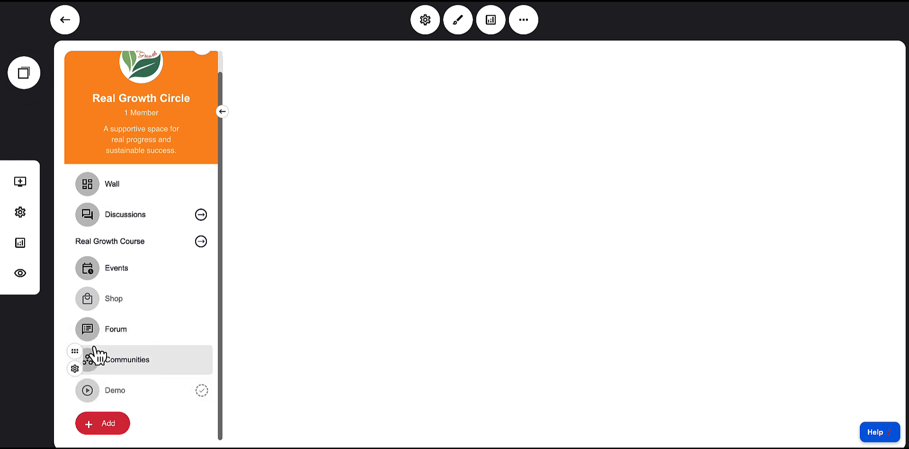
# Open the Demo page from the page list and publish it
pyautogui.click(127, 242)
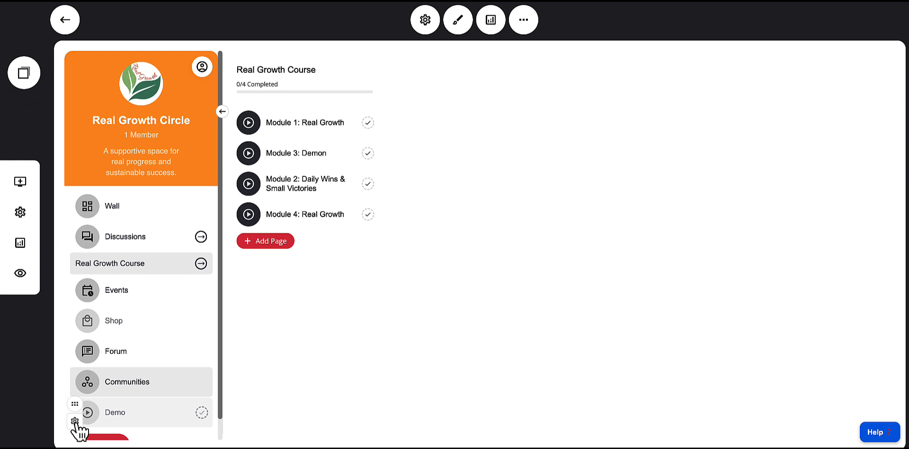
pyautogui.click(75, 421)
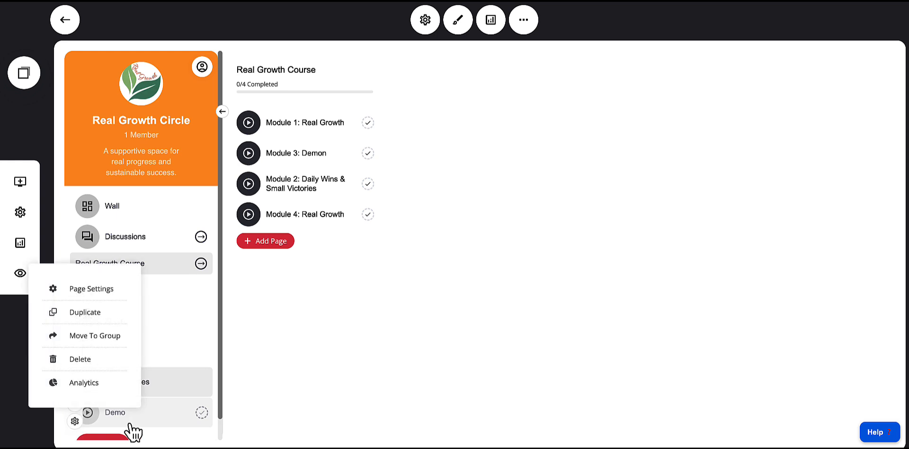
pyautogui.click(102, 419)
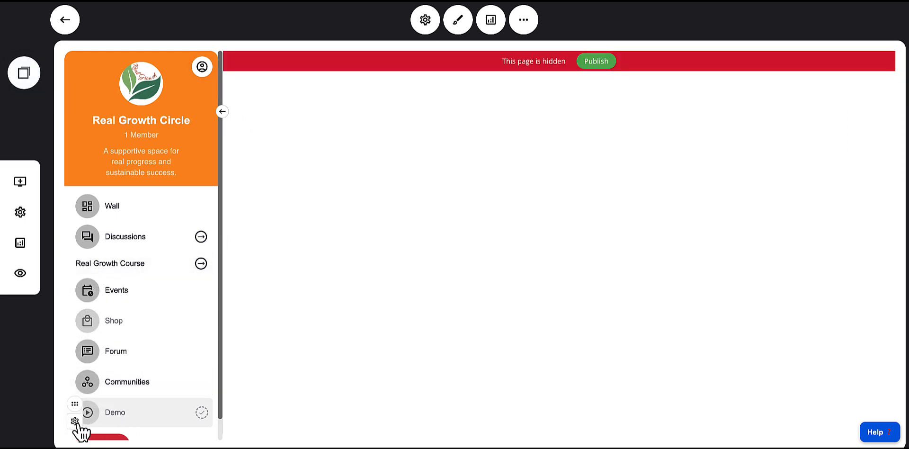
pyautogui.click(75, 421)
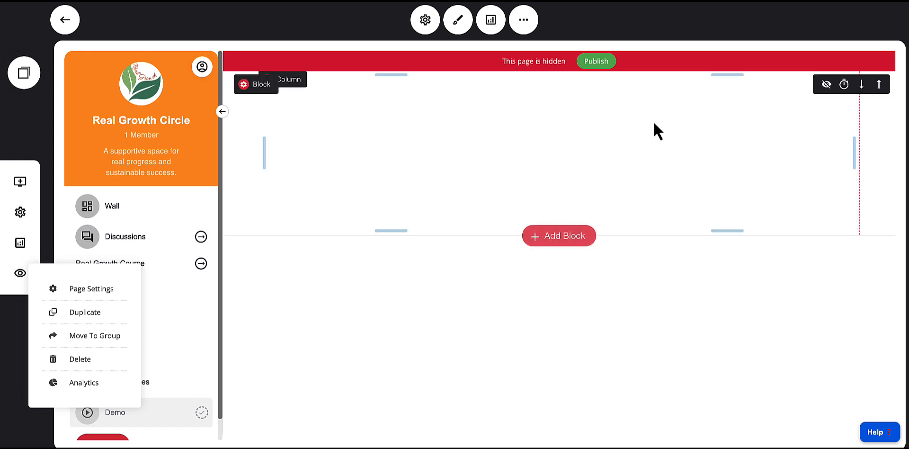
pyautogui.click(597, 62)
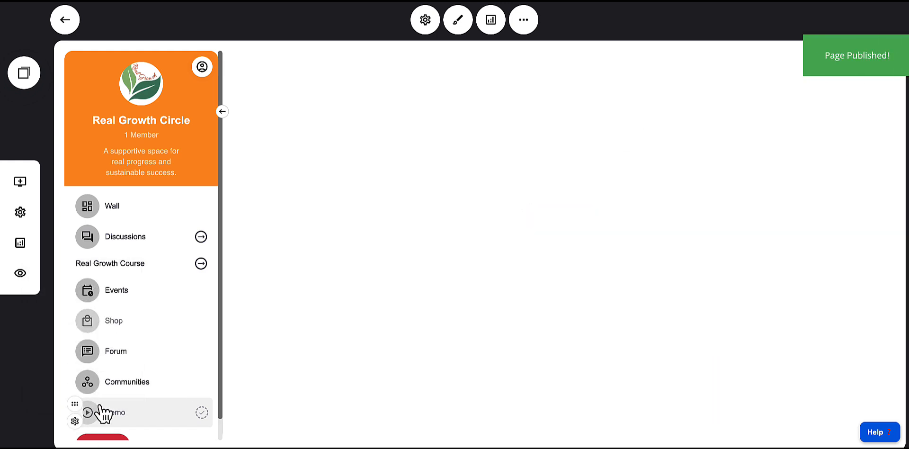
# Move the Demo page into the Real Growth Course page group
pyautogui.click(75, 421)
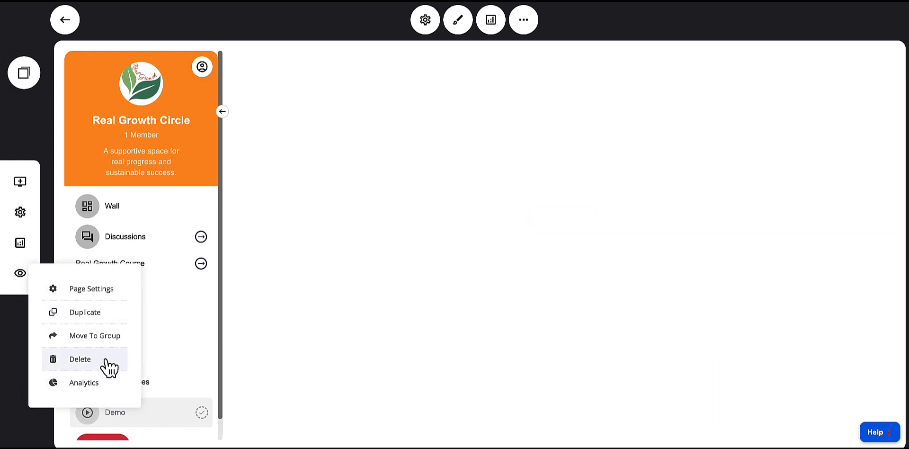
pyautogui.click(93, 337)
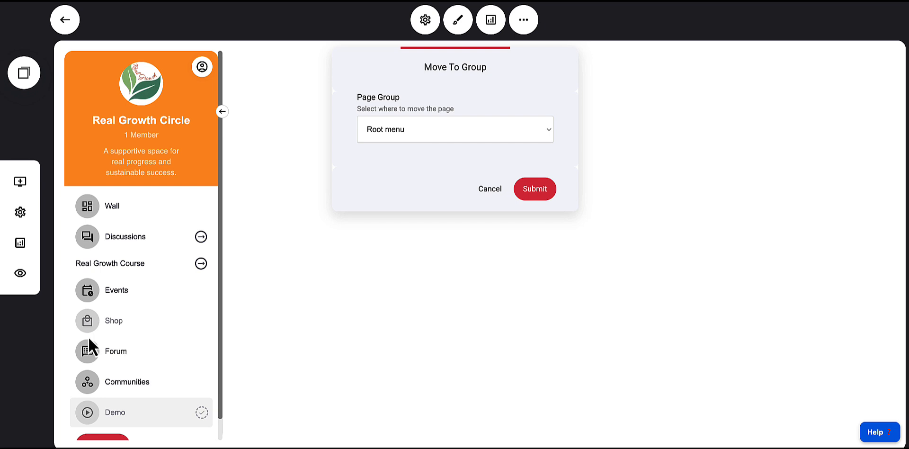
pyautogui.click(388, 135)
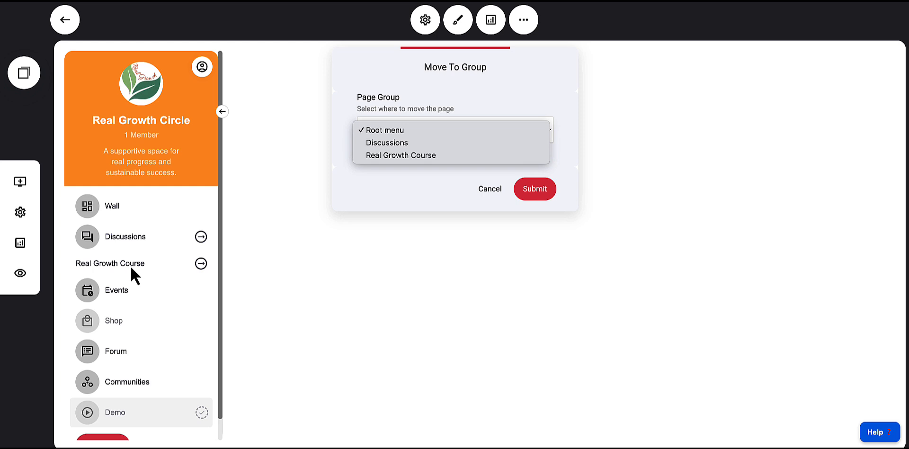
pyautogui.click(410, 157)
pyautogui.click(549, 193)
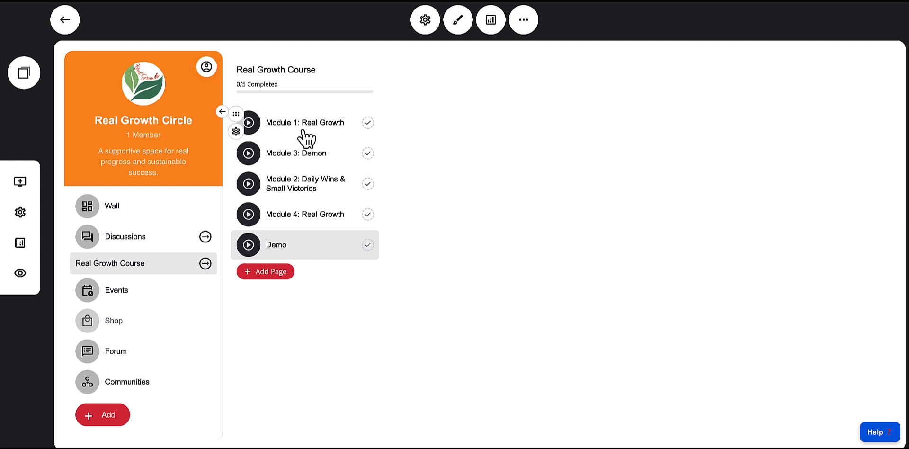
# Open Module 1: Real Growth's video playlist settings and browse its video arrangement and video manager without adding videos
pyautogui.click(280, 124)
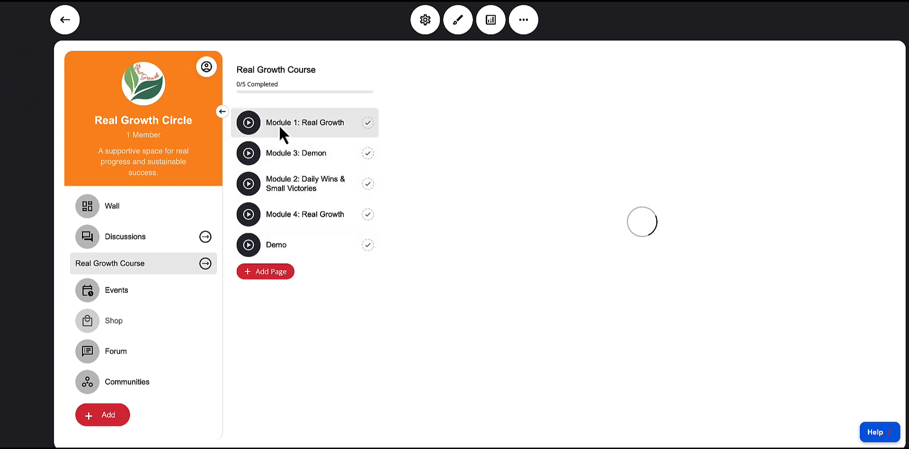
pyautogui.scroll(-2, 534, 182)
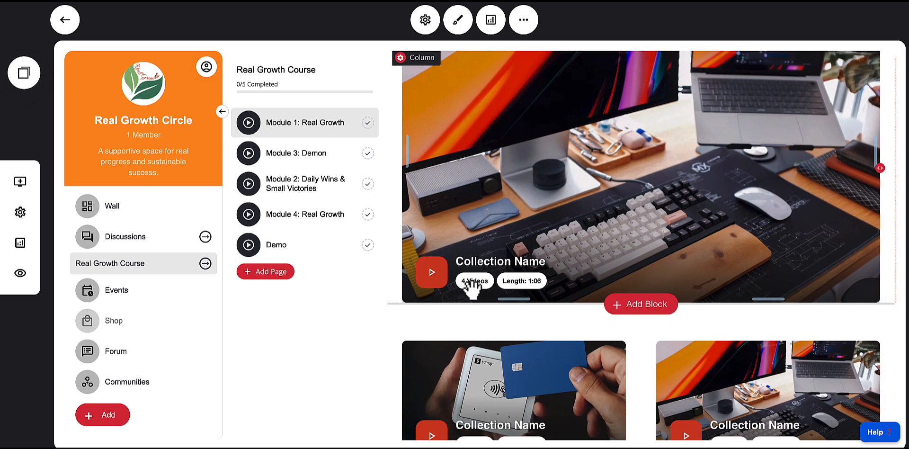
pyautogui.scroll(2, 483, 240)
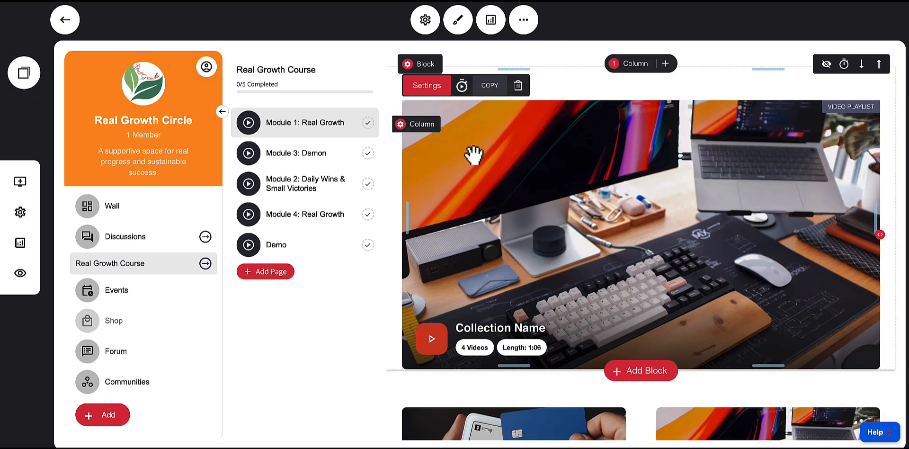
pyautogui.click(428, 90)
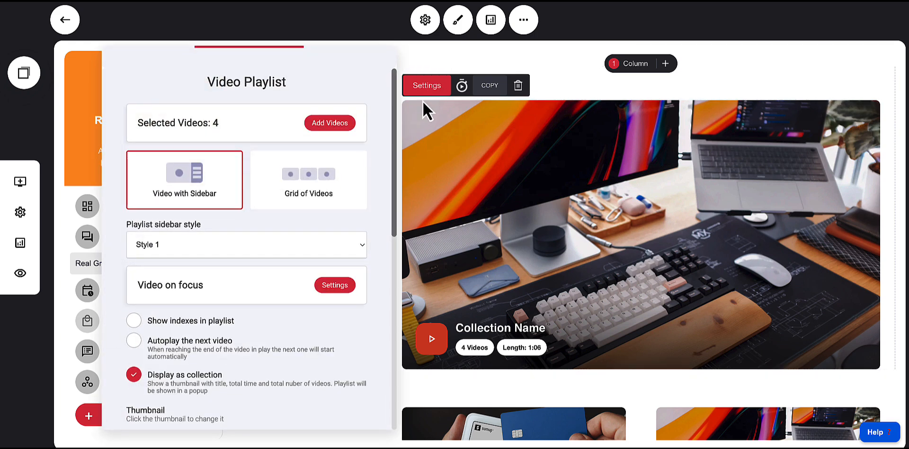
pyautogui.click(325, 124)
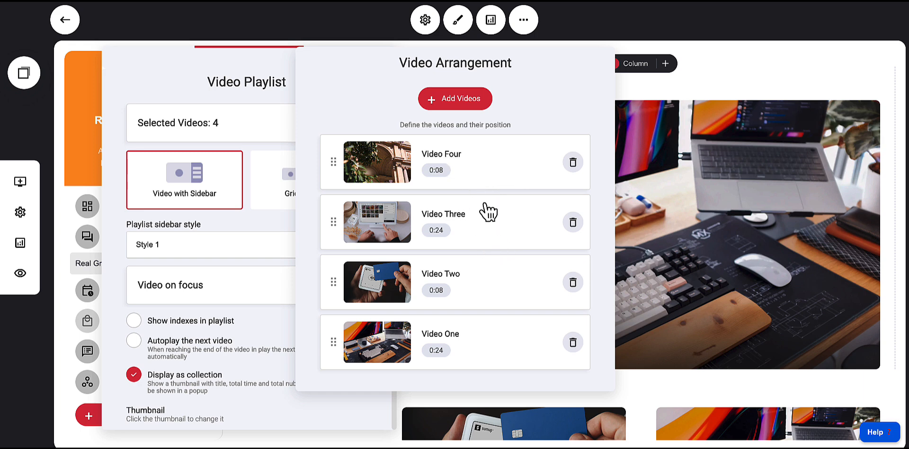
pyautogui.click(452, 102)
pyautogui.moveTo(443, 221)
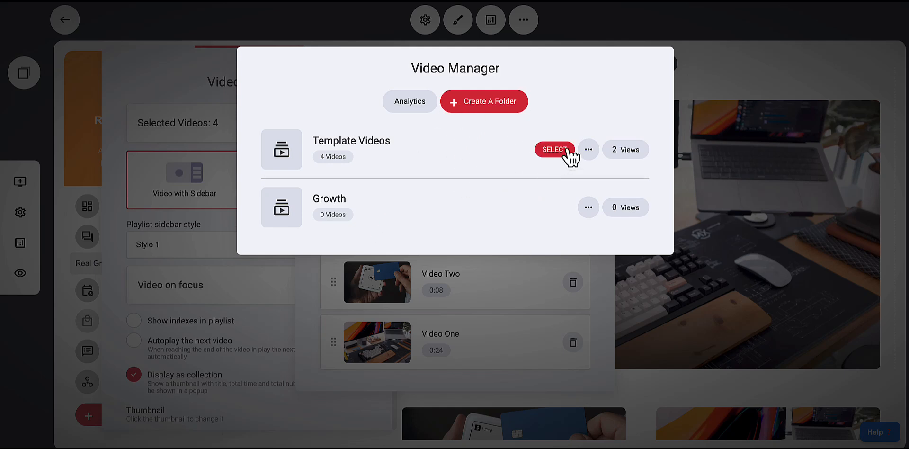
pyautogui.moveTo(481, 142)
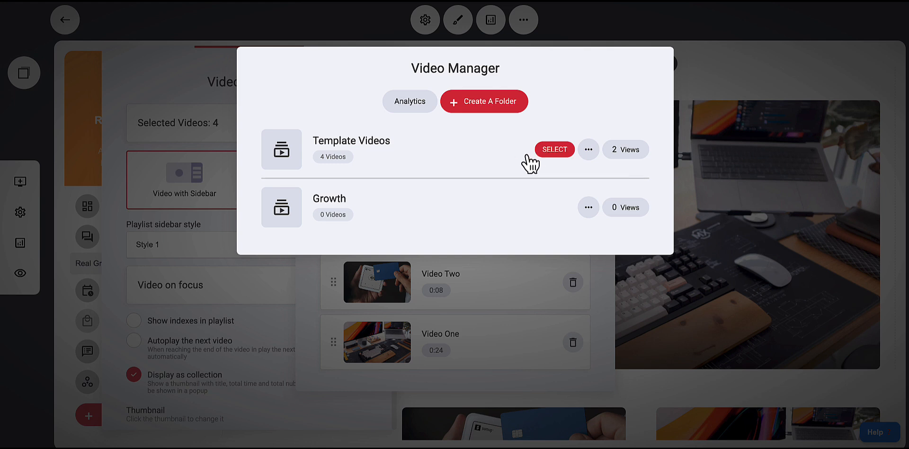
pyautogui.moveTo(495, 201)
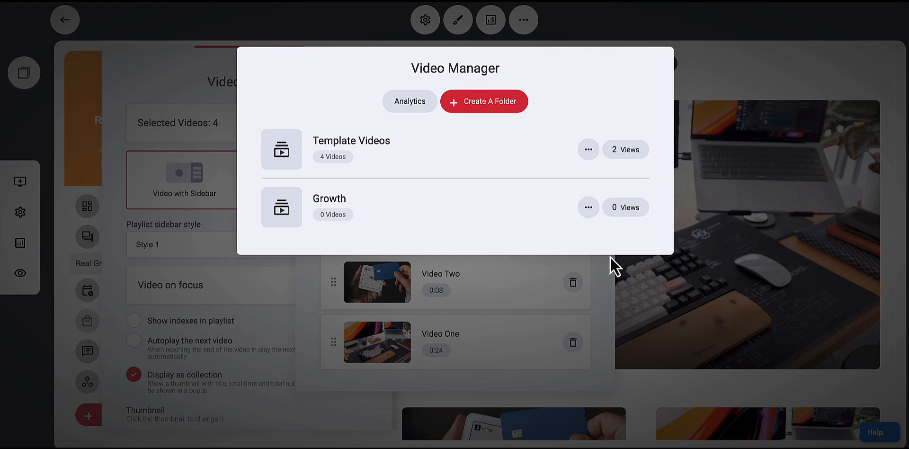
pyautogui.click(471, 106)
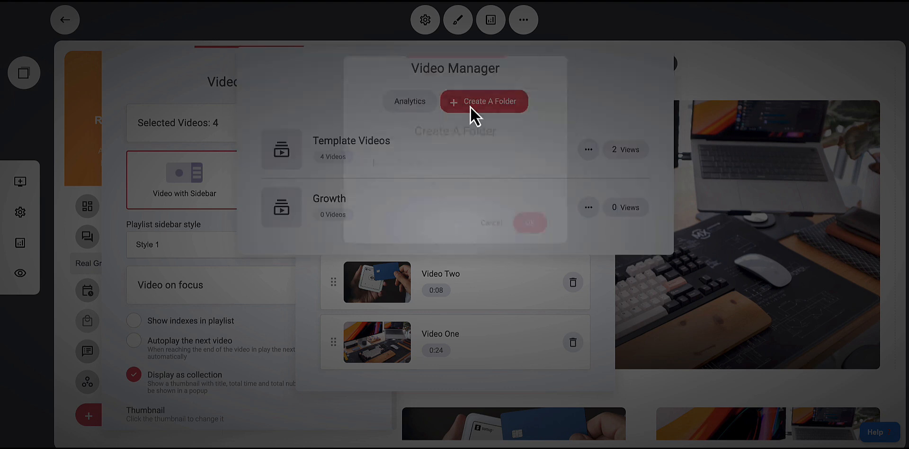
pyautogui.click(496, 231)
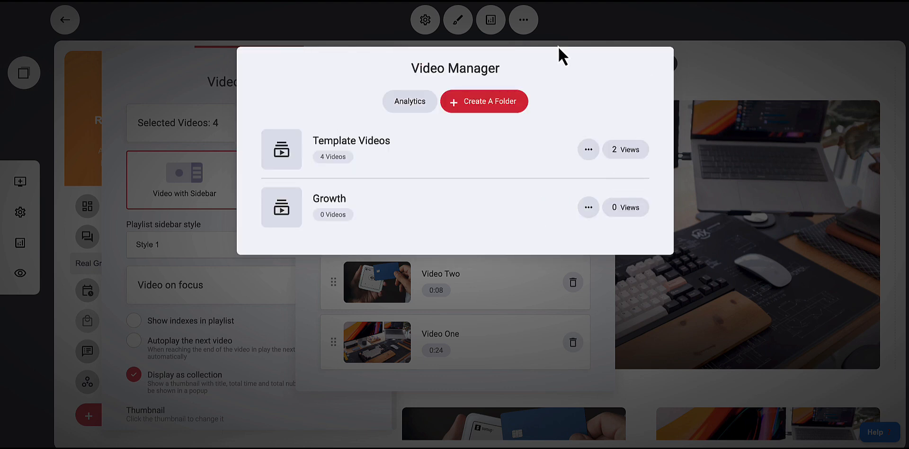
pyautogui.click(737, 235)
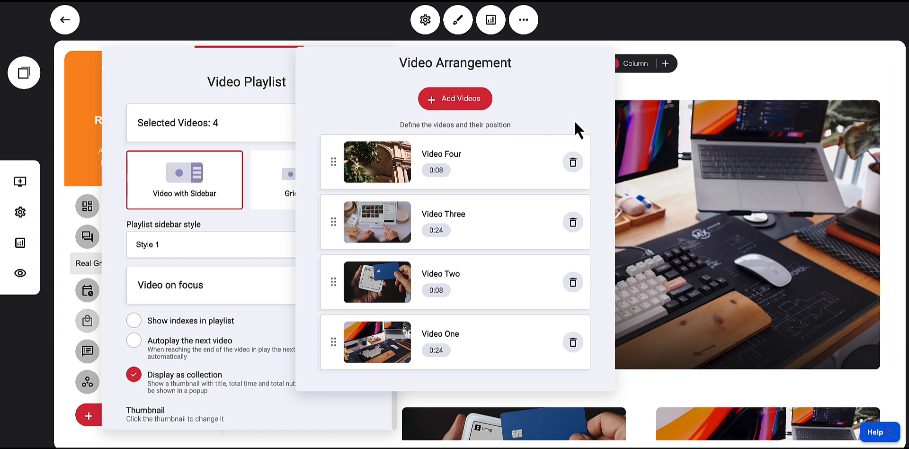
pyautogui.click(643, 101)
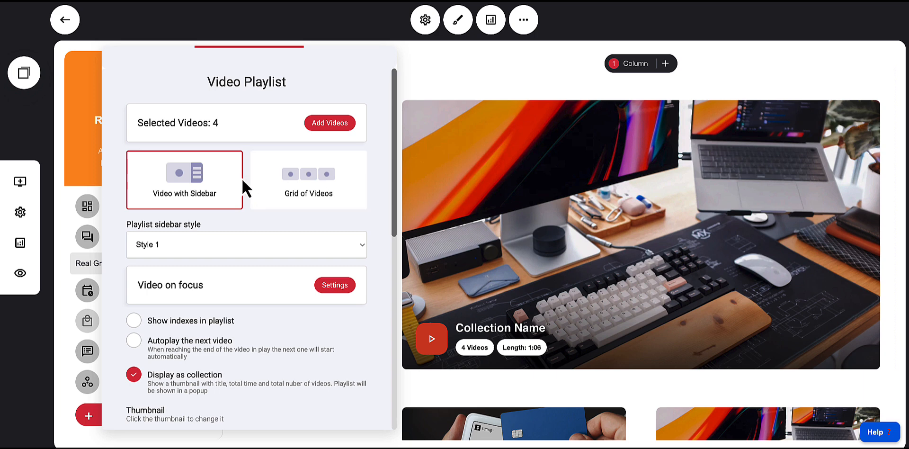
# Switch the playlist layout to Grid of Videos and back to Video with Sidebar, then review the sidebar style options
pyautogui.click(296, 193)
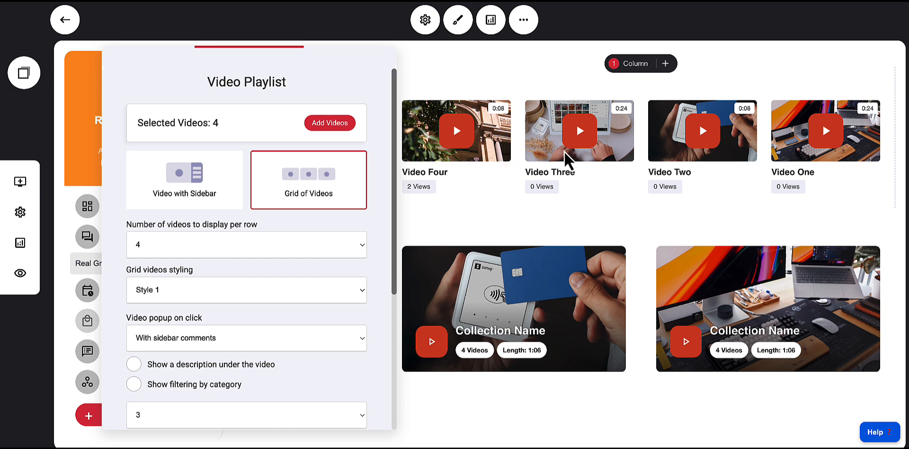
pyautogui.click(207, 199)
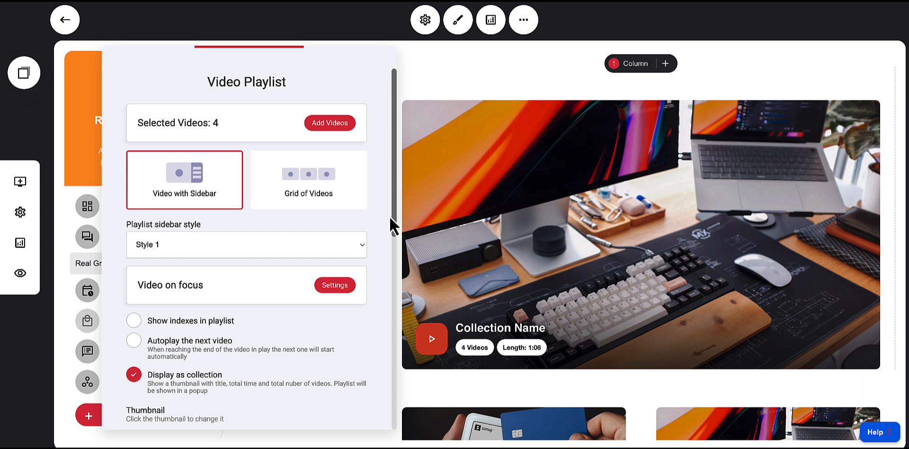
pyautogui.click(220, 246)
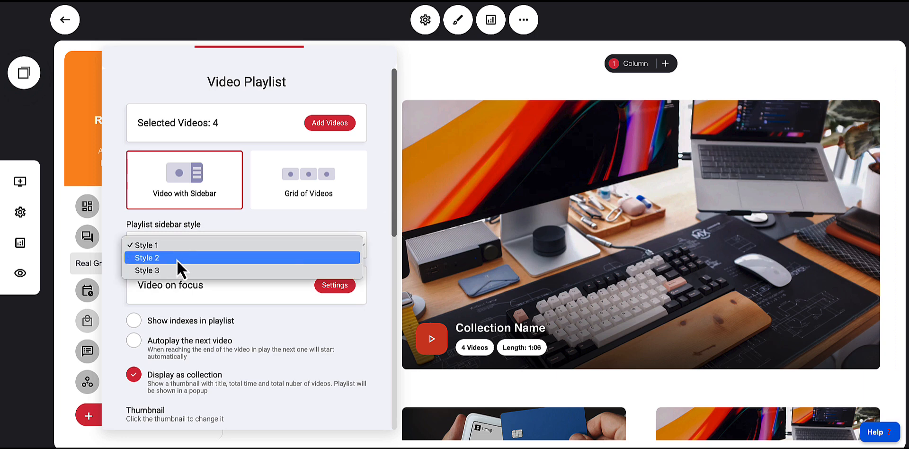
pyautogui.click(243, 229)
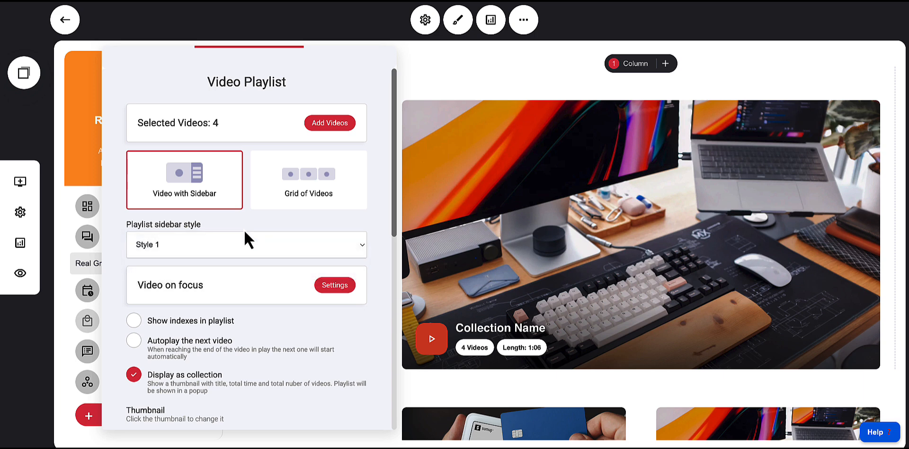
# Open the Video on focus player options, try the Autoplay Video toggle, and close the options
pyautogui.scroll(-1, 289, 287)
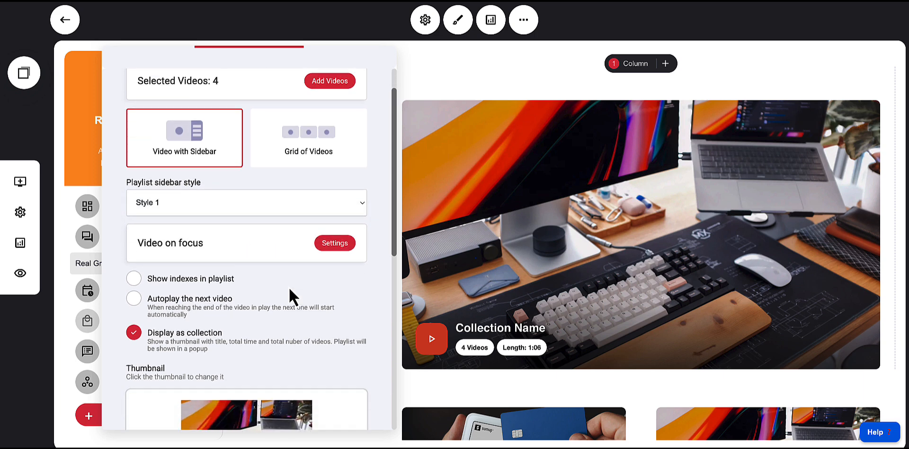
pyautogui.click(333, 235)
pyautogui.click(385, 121)
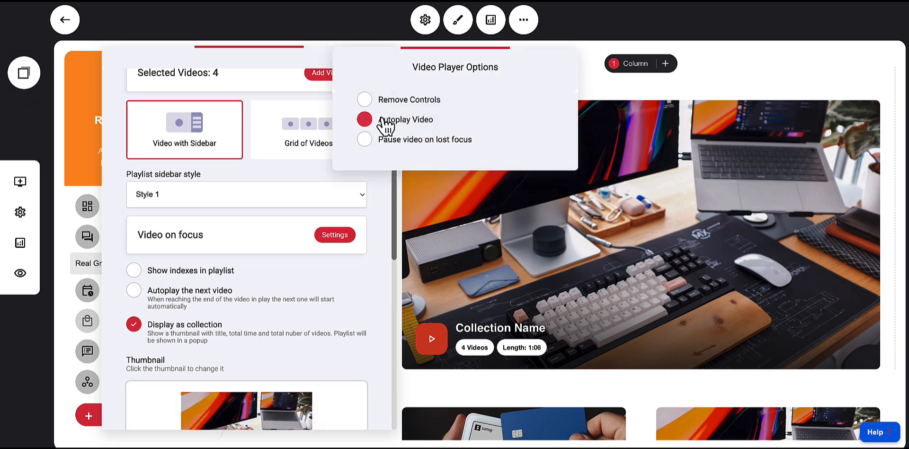
pyautogui.click(428, 138)
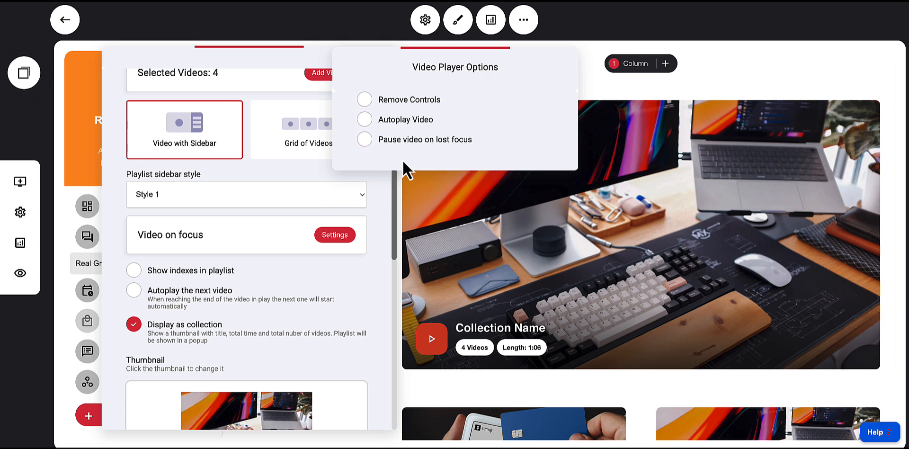
pyautogui.click(380, 146)
pyautogui.click(383, 191)
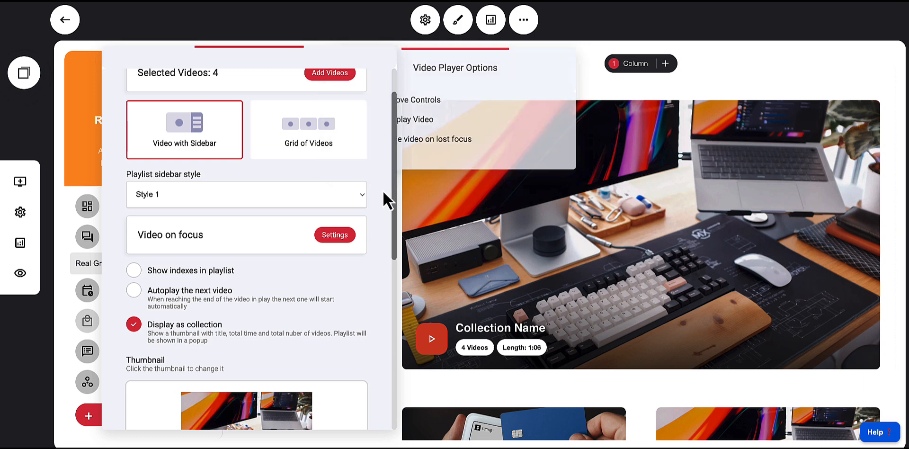
# Scroll through the playlist's collection, thumbnail and video display options
pyautogui.click(289, 298)
pyautogui.scroll(-2, 286, 297)
pyautogui.scroll(-1, 284, 291)
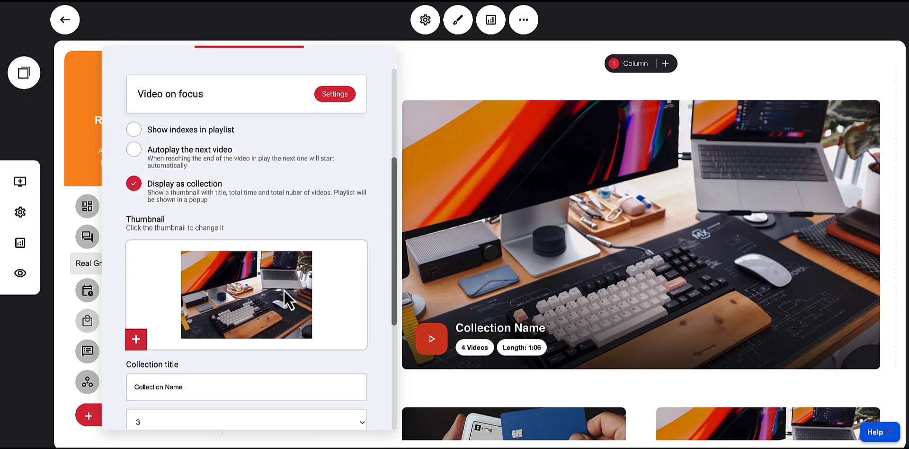
pyautogui.scroll(-2, 221, 320)
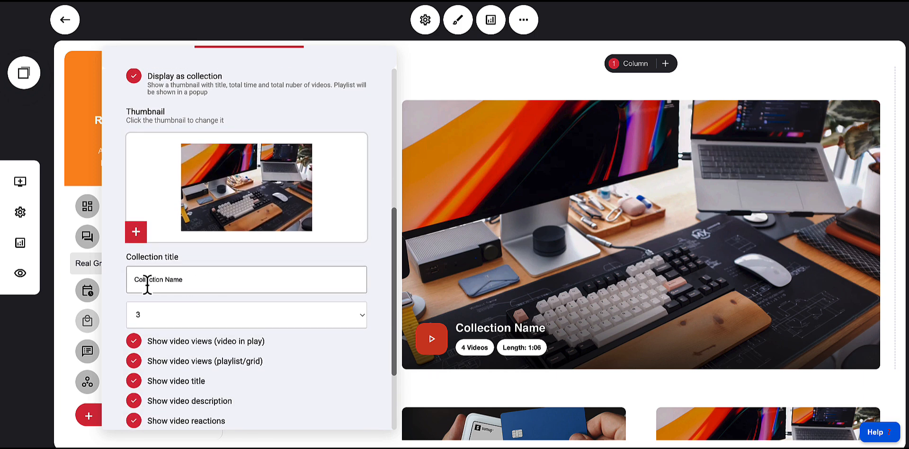
pyautogui.scroll(-1, 245, 296)
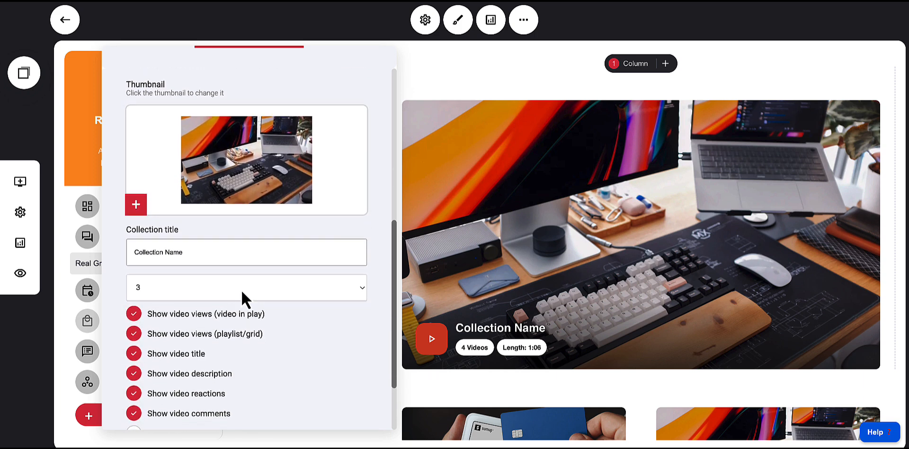
pyautogui.click(306, 256)
pyautogui.scroll(-1, 299, 263)
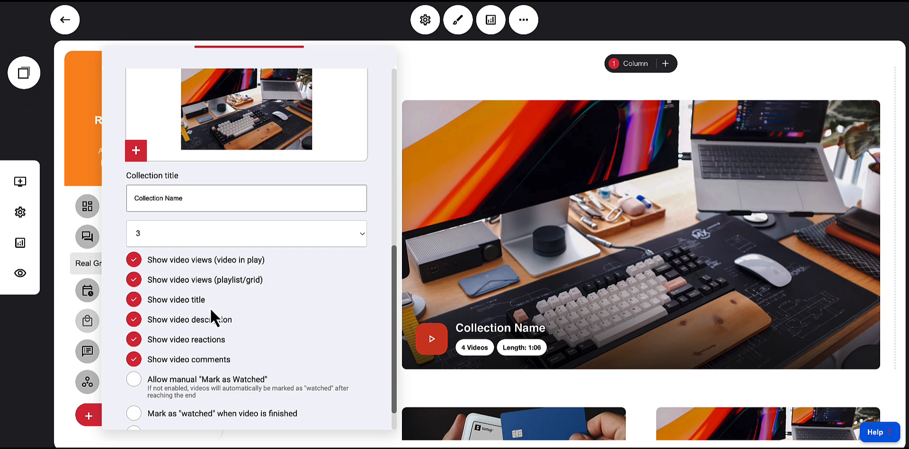
pyautogui.scroll(-1, 236, 297)
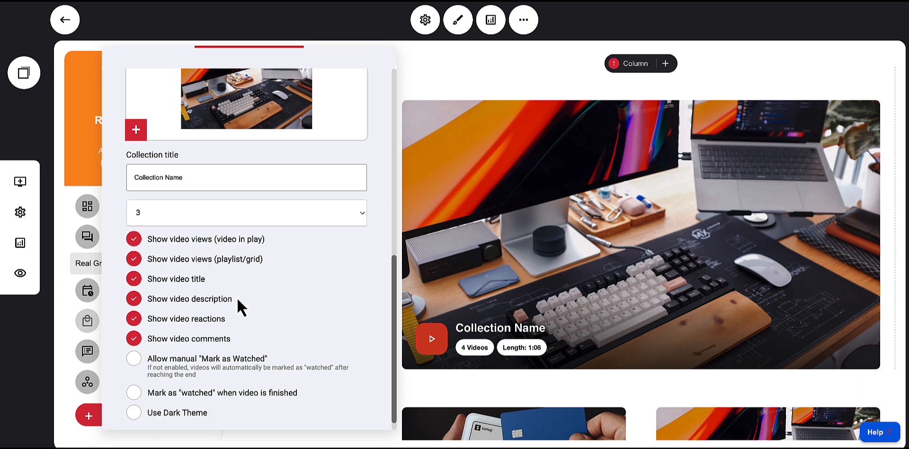
pyautogui.scroll(8, 251, 315)
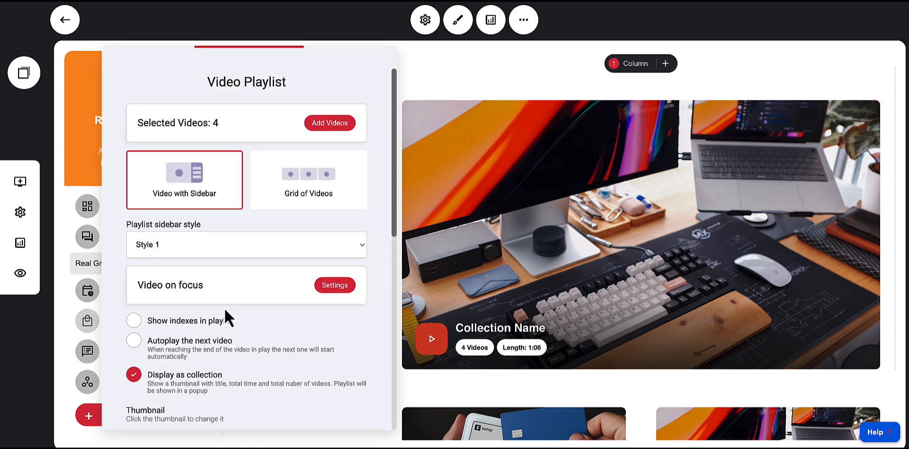
# Close the playlist settings, discard the unsaved changes, and open the Module 3: Demon page
pyautogui.click(438, 87)
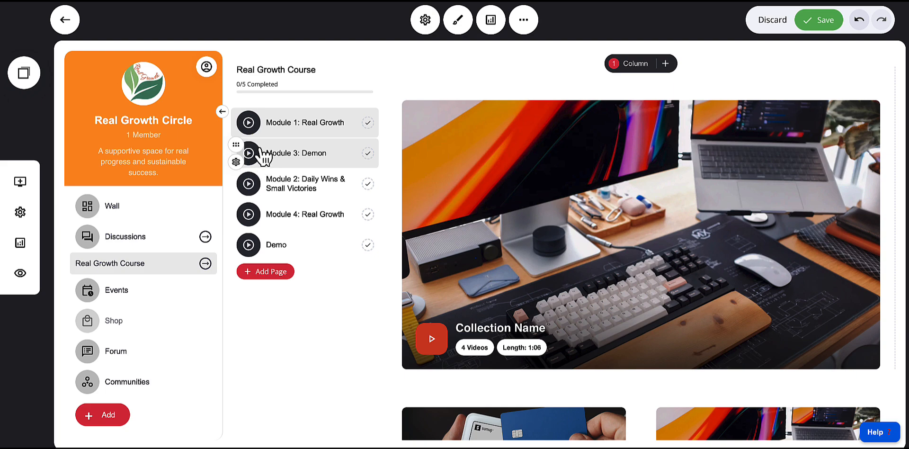
pyautogui.click(282, 157)
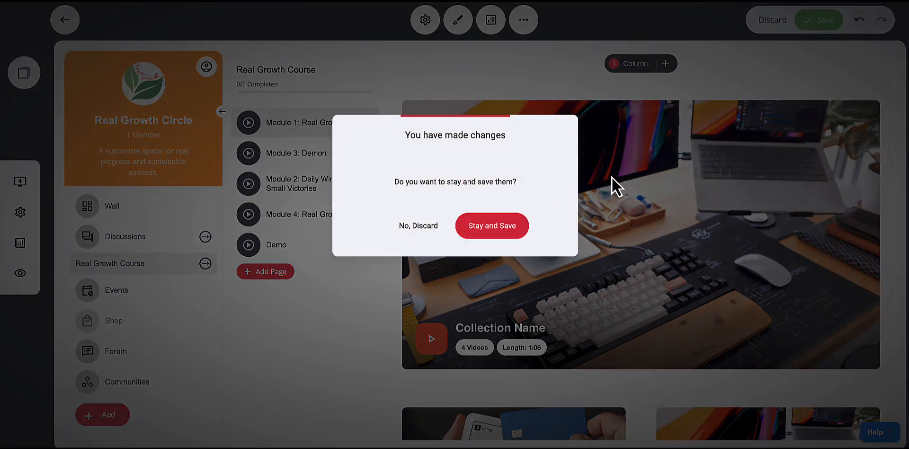
pyautogui.click(426, 227)
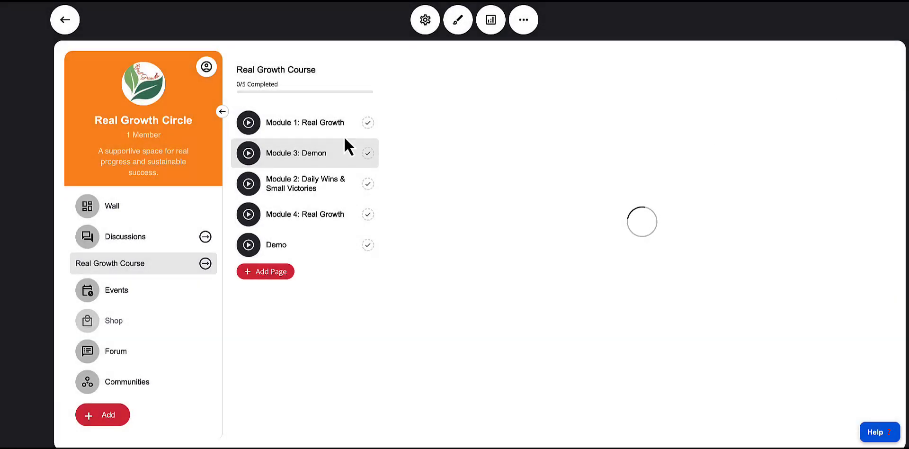
pyautogui.click(297, 128)
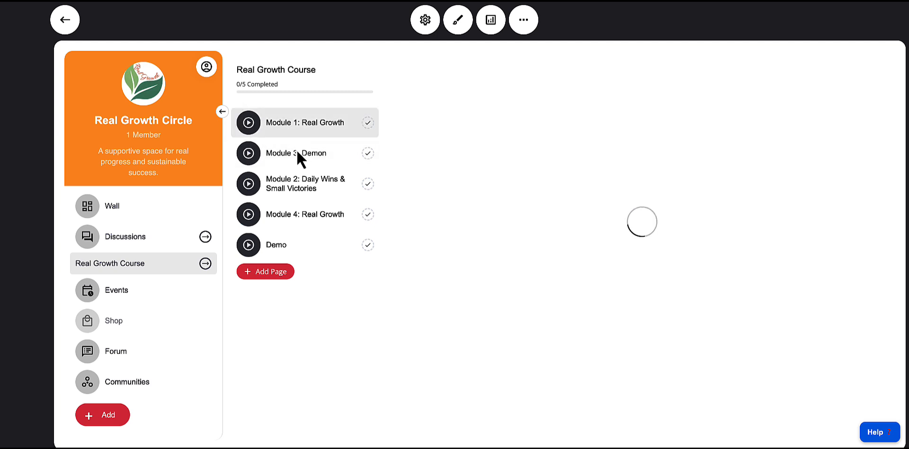
pyautogui.click(297, 152)
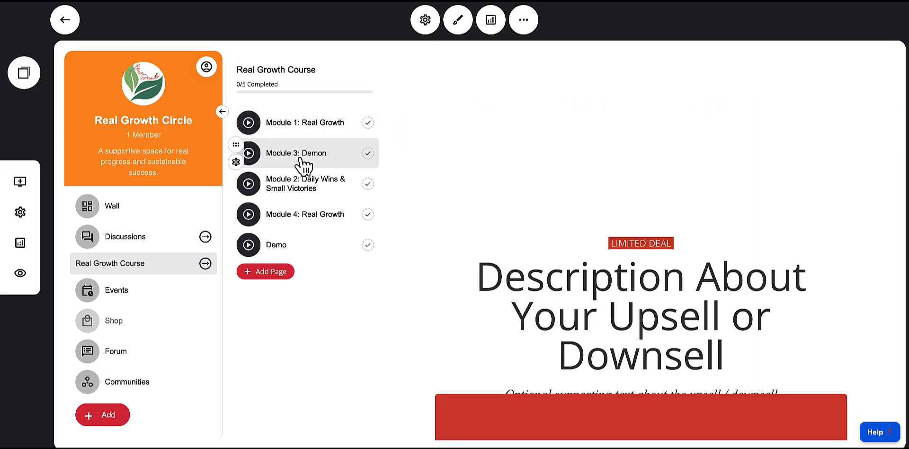
# Reorder the course pages so Module 2: Daily Wins & Small Victories sits above Module 3: Demon
pyautogui.moveTo(237, 194)
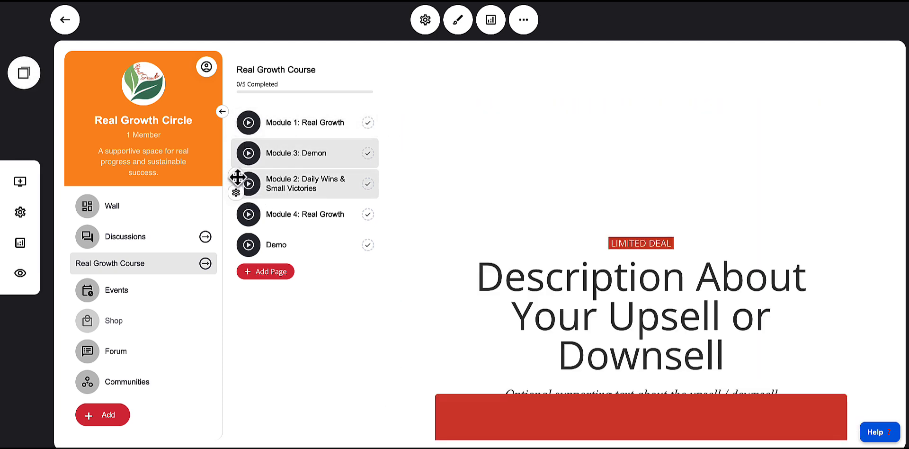
pyautogui.moveTo(237, 177); pyautogui.dragTo(239, 150)
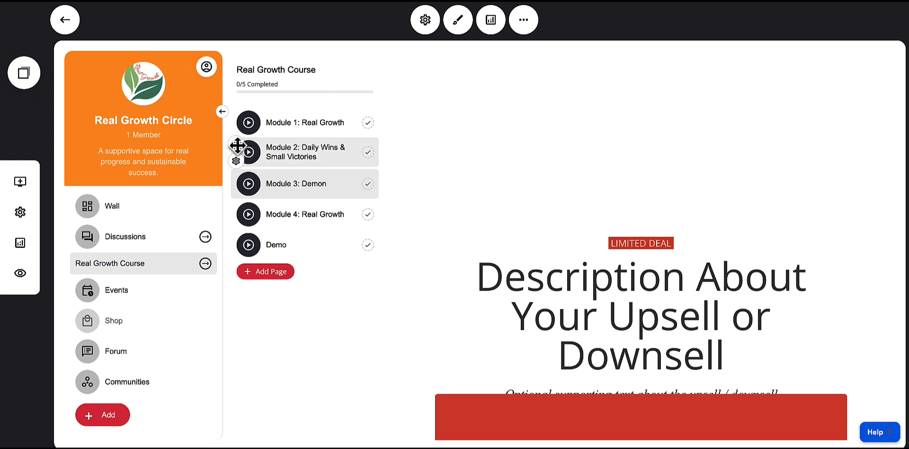
pyautogui.moveTo(237, 146); pyautogui.dragTo(256, 156)
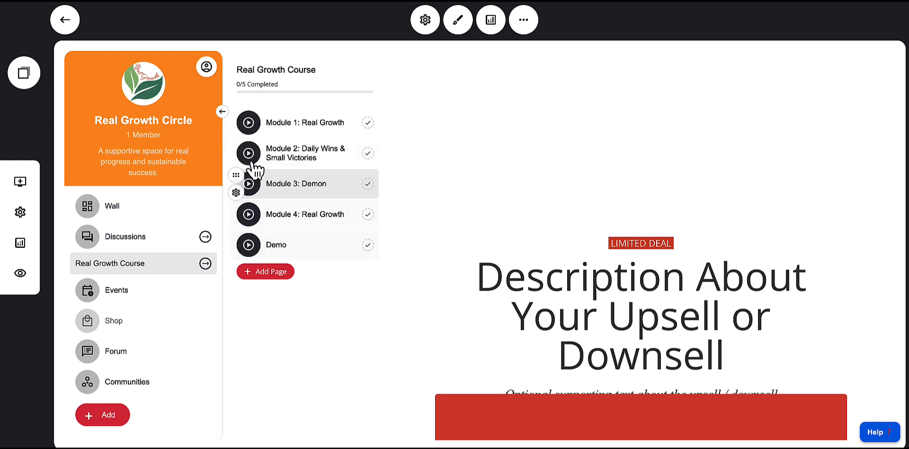
# Open Module 1: Real Growth's page settings and try the Show Page Description and Hidden Page toggles
pyautogui.click(236, 131)
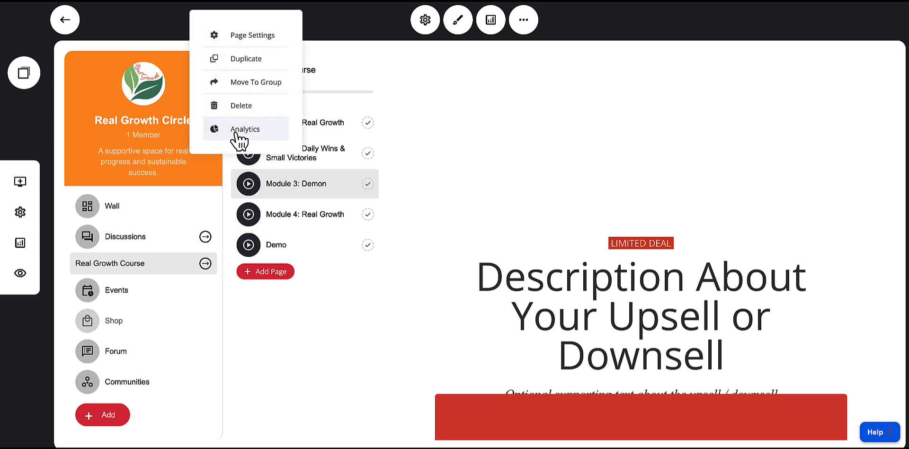
pyautogui.click(458, 146)
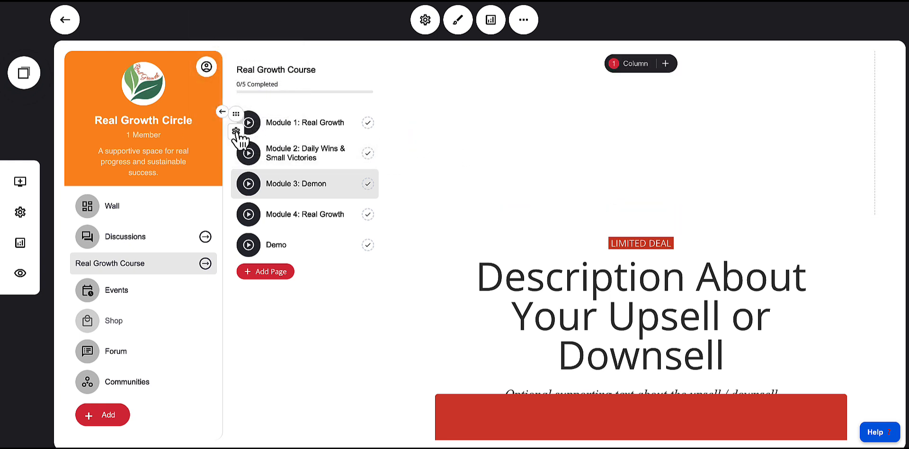
pyautogui.click(238, 132)
pyautogui.click(317, 133)
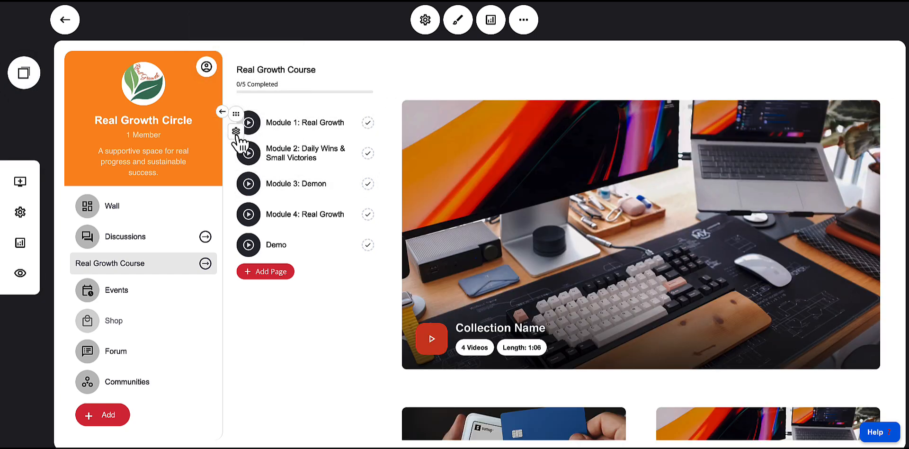
pyautogui.click(243, 142)
pyautogui.click(248, 37)
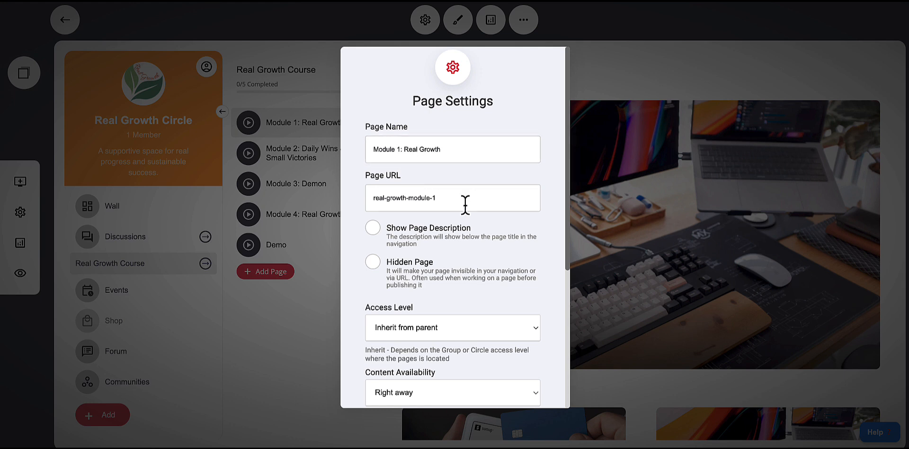
pyautogui.click(404, 242)
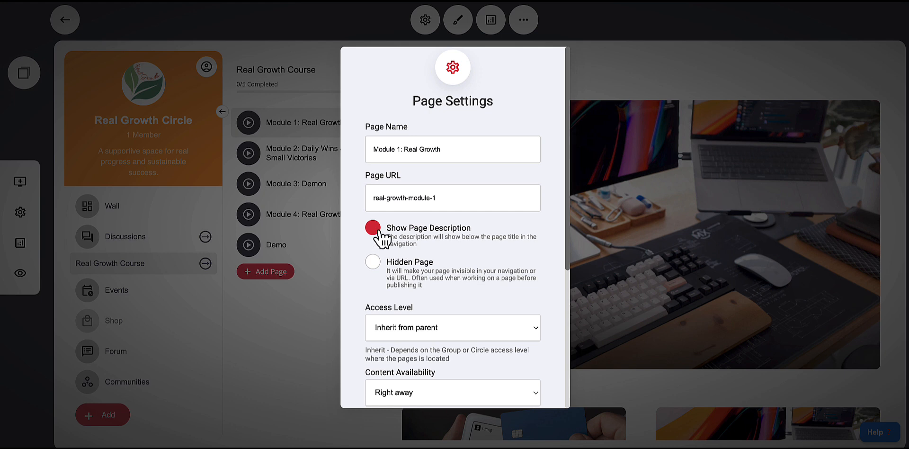
pyautogui.click(382, 270)
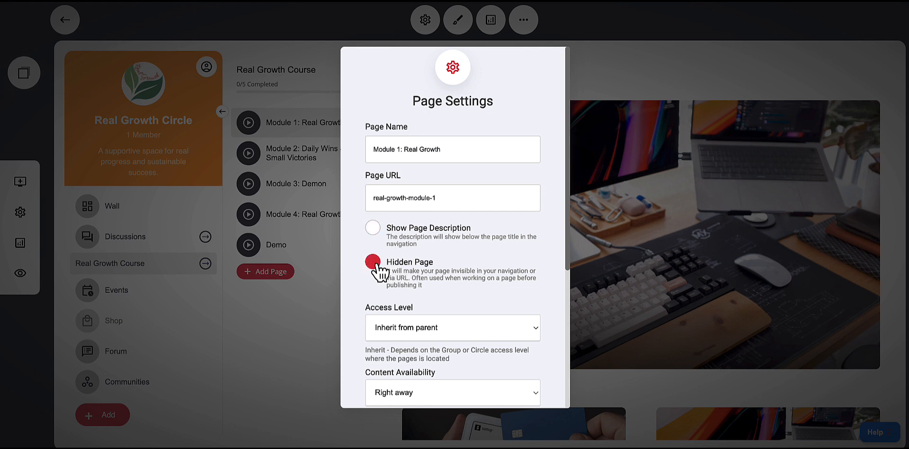
pyautogui.click(379, 267)
# Try restricting Module 1's access level to members of a group and cancel the member group choice
pyautogui.scroll(-1, 425, 278)
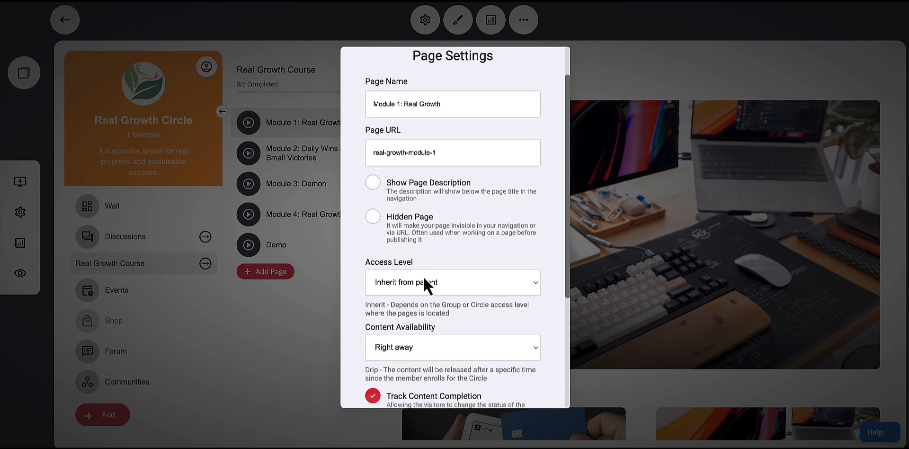
pyautogui.click(424, 286)
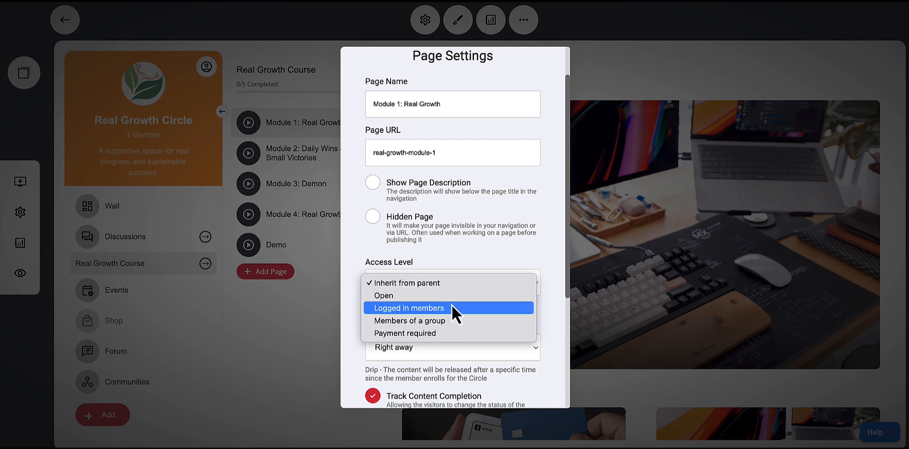
pyautogui.click(433, 323)
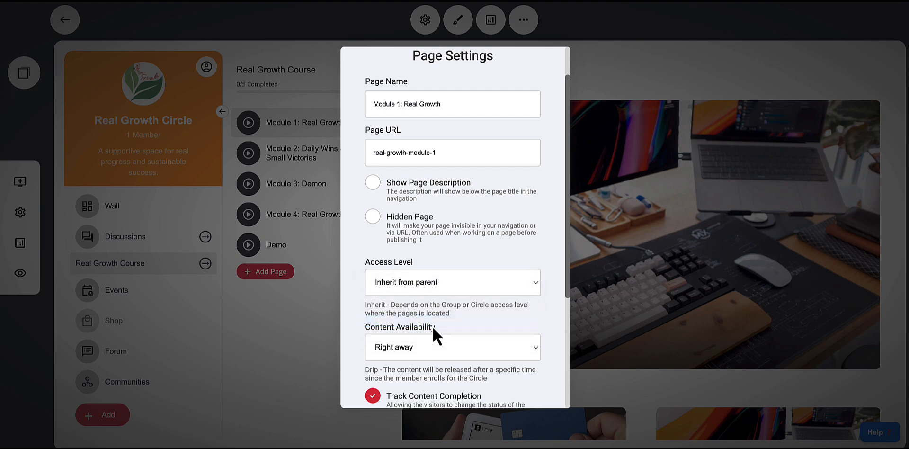
pyautogui.scroll(-1, 510, 337)
pyautogui.click(509, 321)
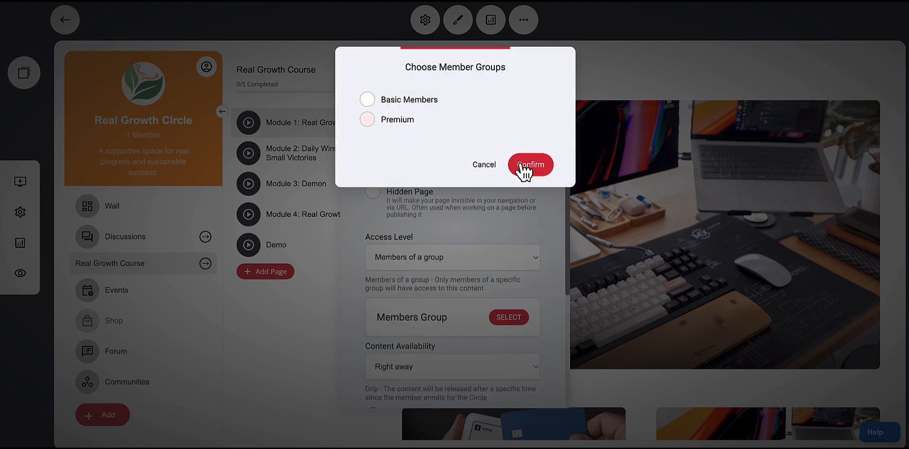
pyautogui.click(485, 165)
# Preview the Payment required paywall settings, then set Module 1's access level to Open
pyautogui.click(414, 257)
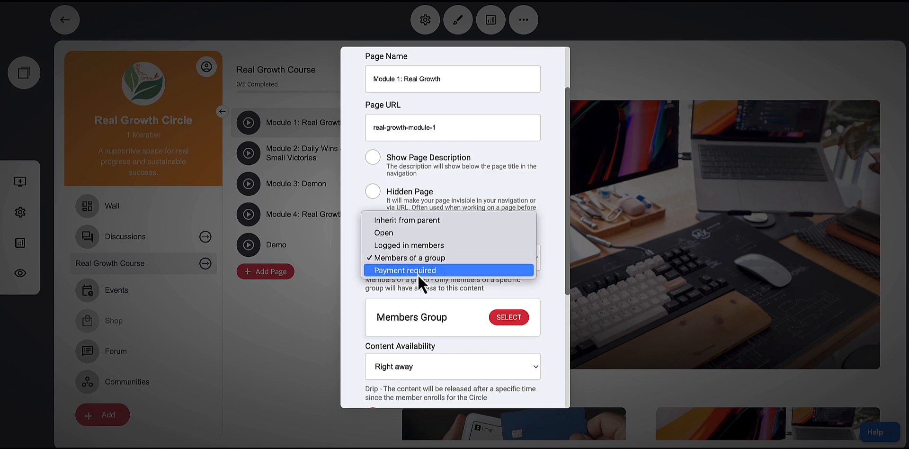
pyautogui.click(410, 274)
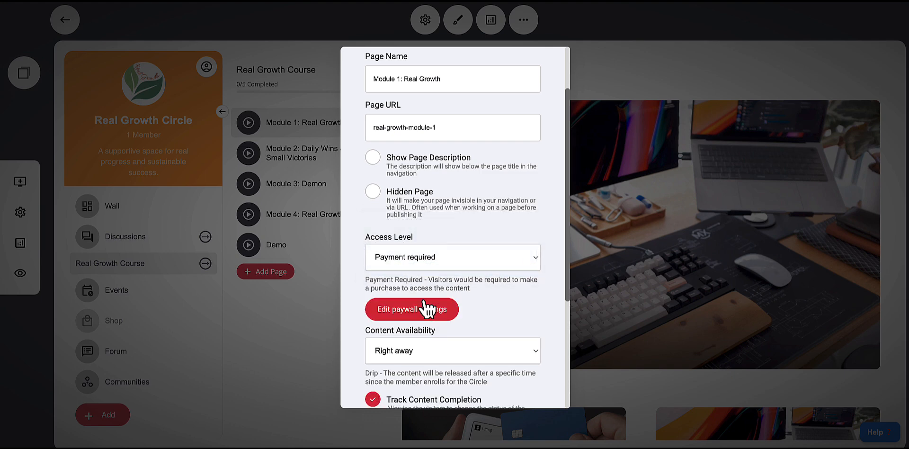
pyautogui.click(405, 316)
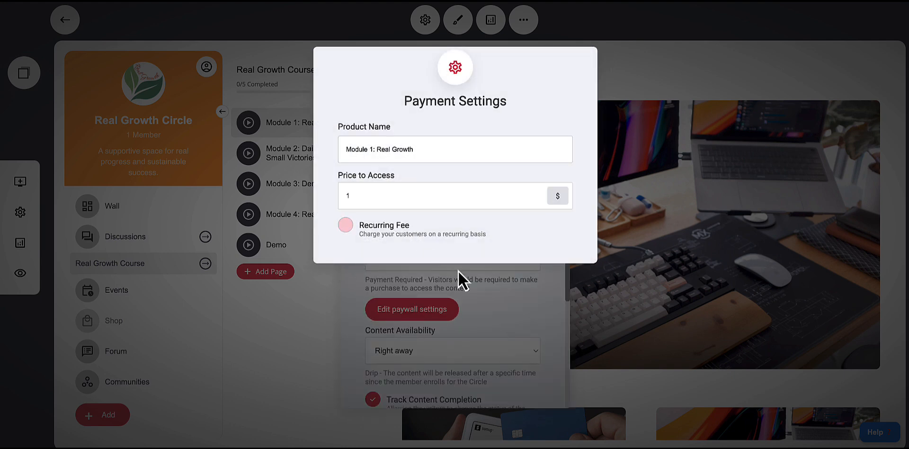
pyautogui.click(494, 288)
pyautogui.click(399, 260)
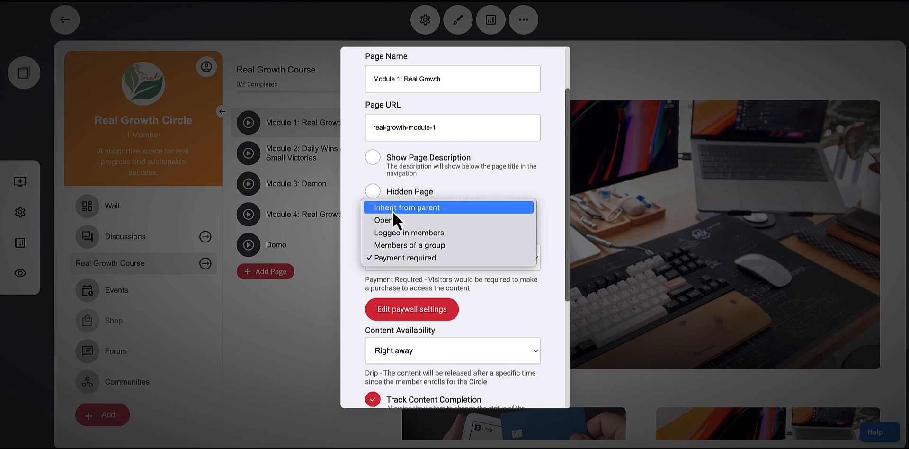
pyautogui.click(492, 269)
# Check Module 1's content availability options, keep Right away, and close the page settings
pyautogui.scroll(-2, 493, 268)
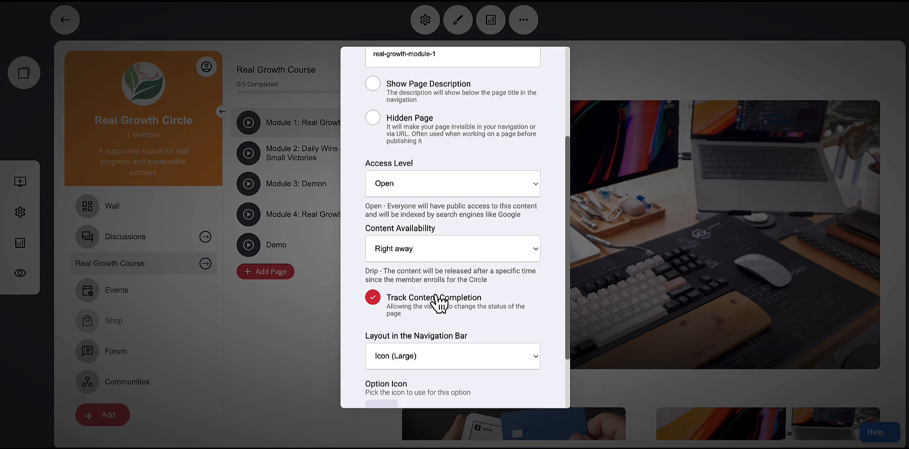
pyautogui.scroll(-1, 439, 301)
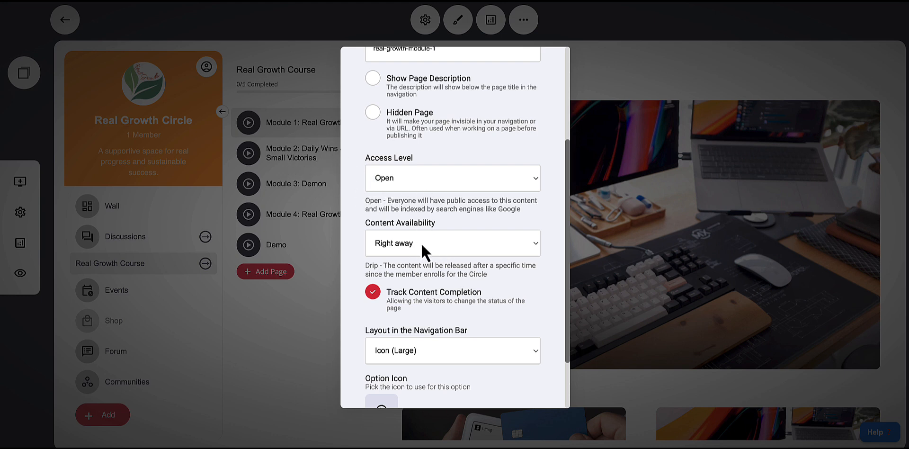
pyautogui.click(410, 249)
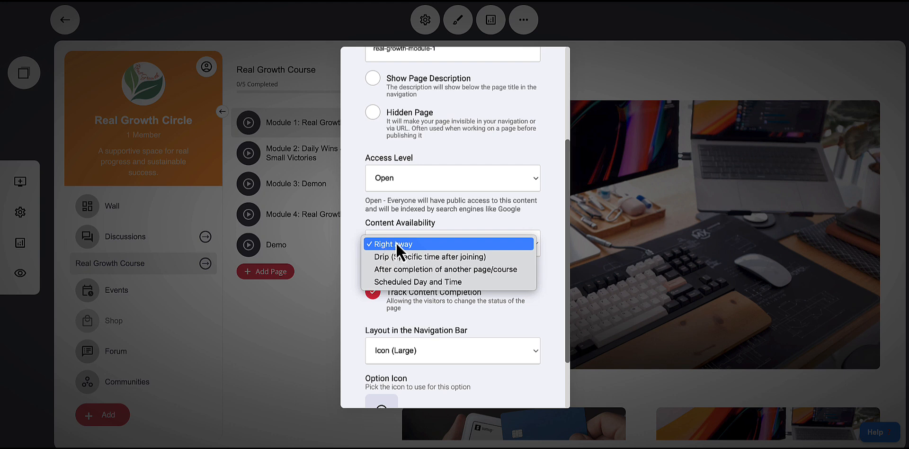
pyautogui.click(396, 226)
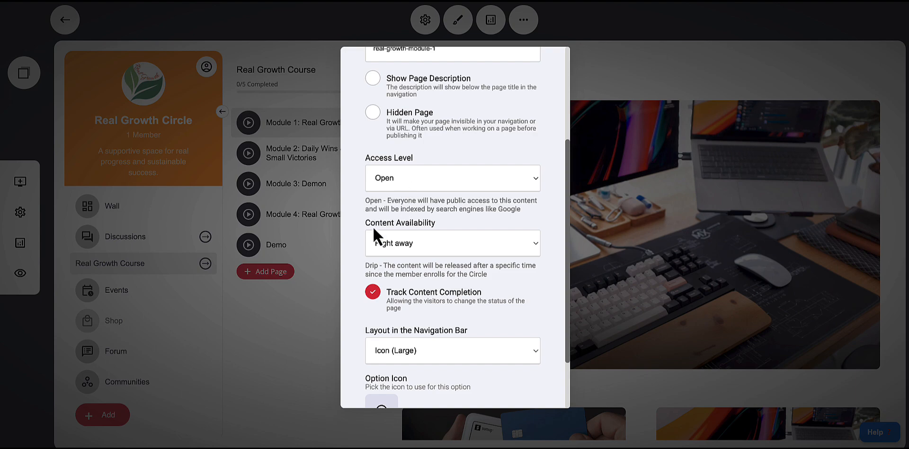
pyautogui.click(307, 306)
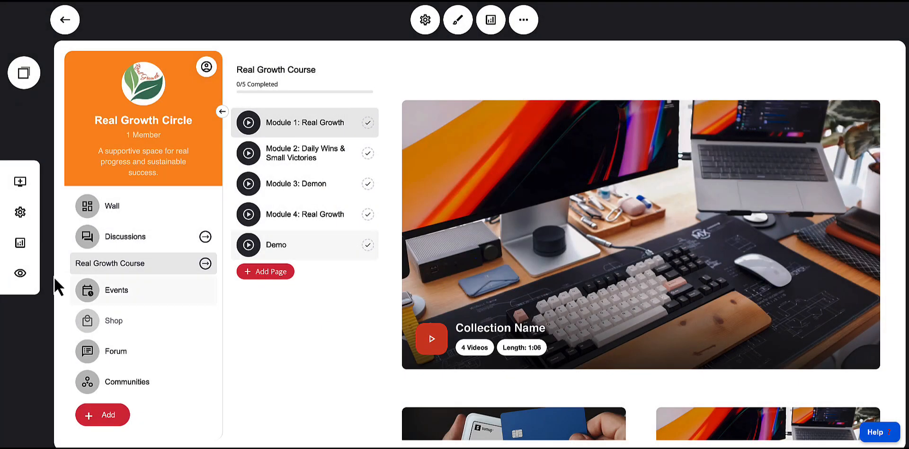
# Preview the Real Growth Course page as a visitor and close the preview
pyautogui.click(20, 275)
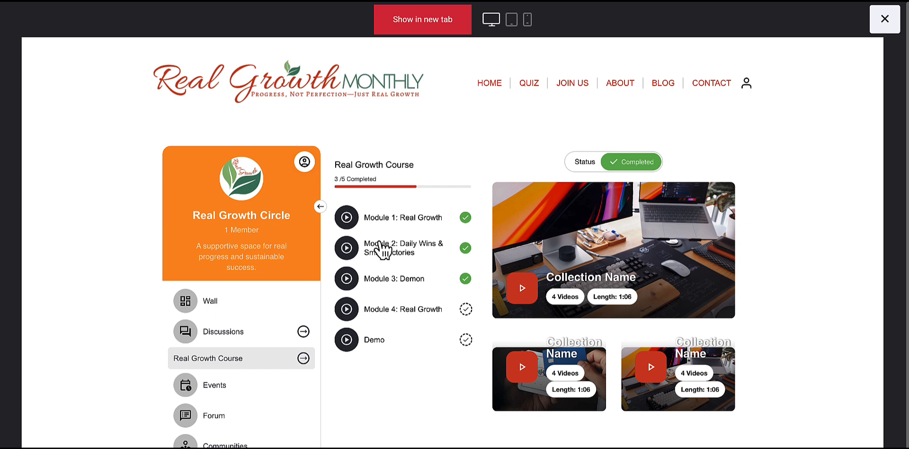
pyautogui.click(885, 20)
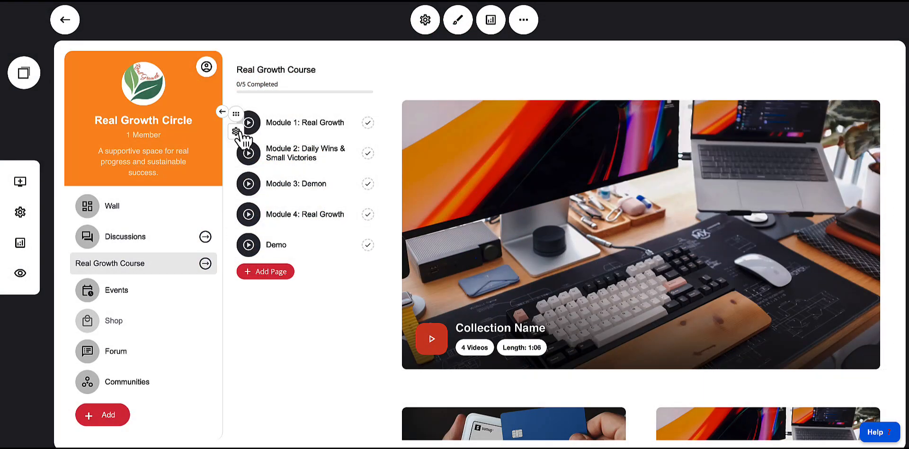
# Reopen Module 1's page settings, review its access level options keeping Open, and close the dialog
pyautogui.click(245, 141)
pyautogui.click(249, 34)
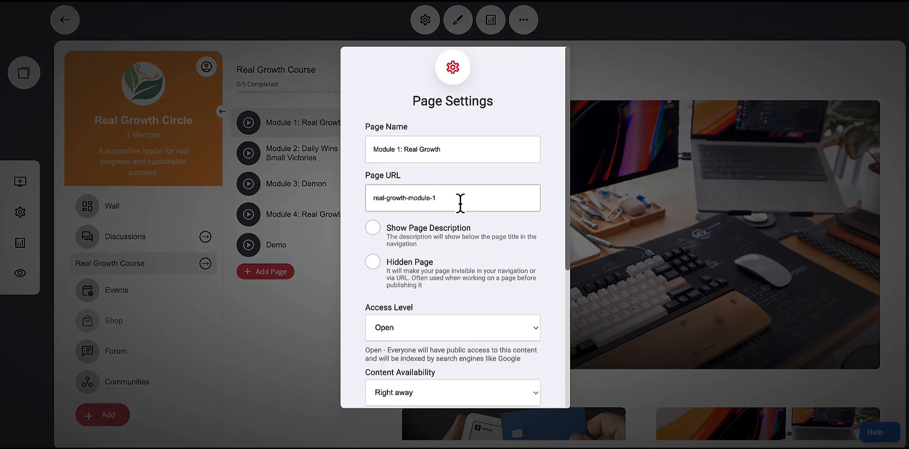
pyautogui.click(462, 262)
pyautogui.scroll(-2, 465, 260)
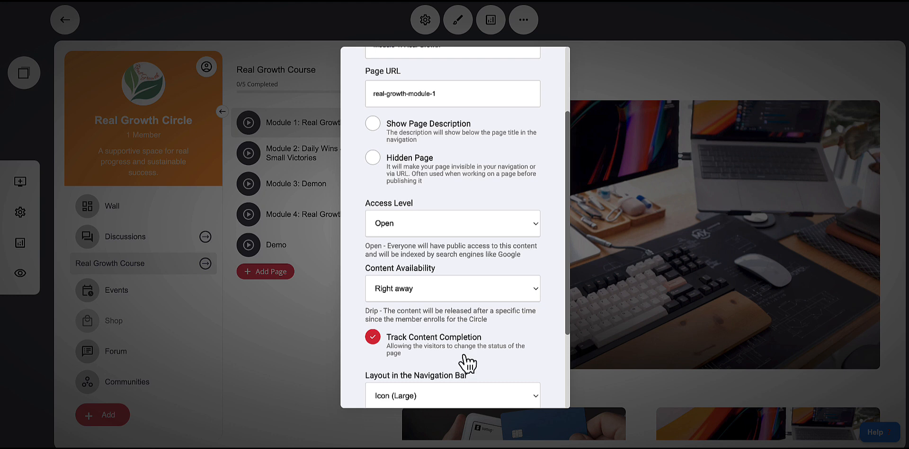
pyautogui.scroll(-1, 474, 362)
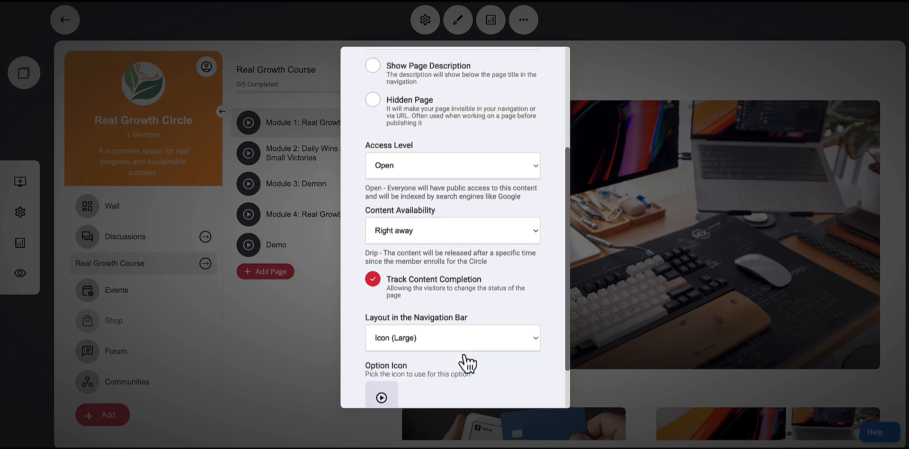
pyautogui.click(389, 169)
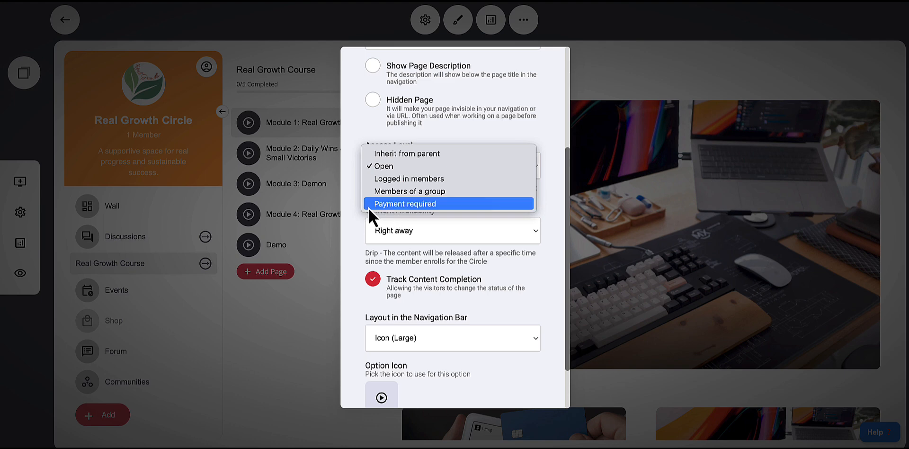
pyautogui.click(351, 210)
pyautogui.scroll(-2, 439, 239)
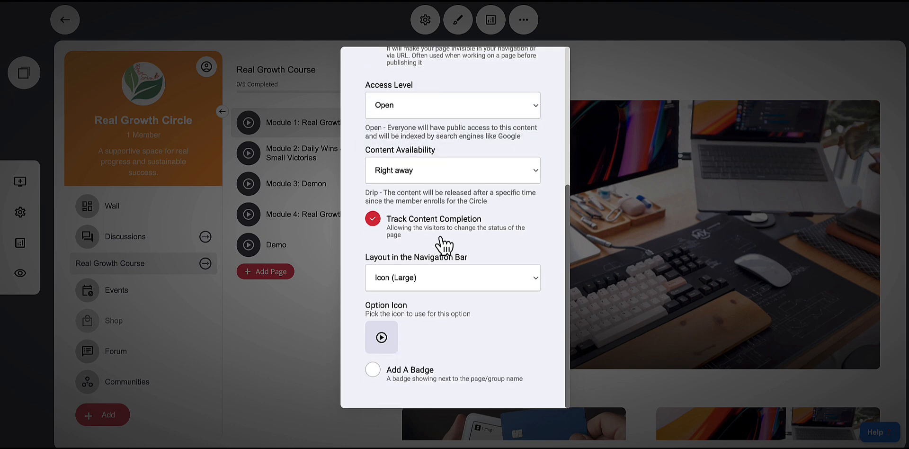
pyautogui.click(311, 305)
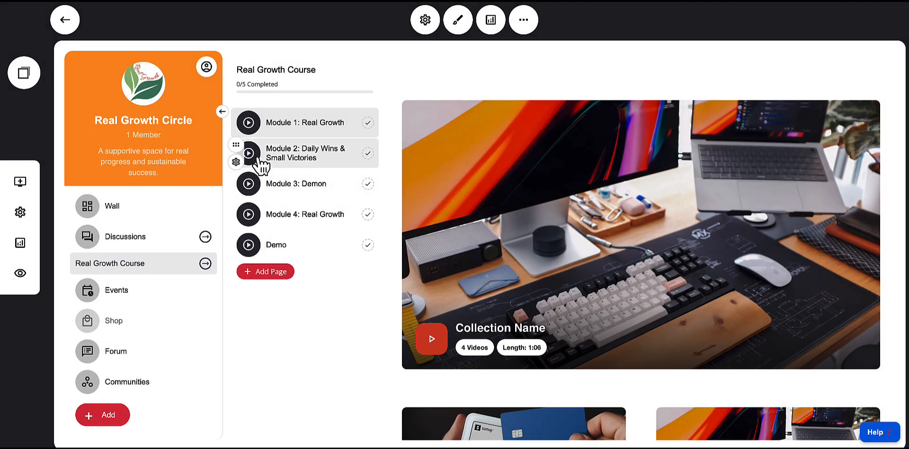
# Open Module 2's page settings, try Drip content availability, and switch back to After completion of another page/course
pyautogui.click(254, 163)
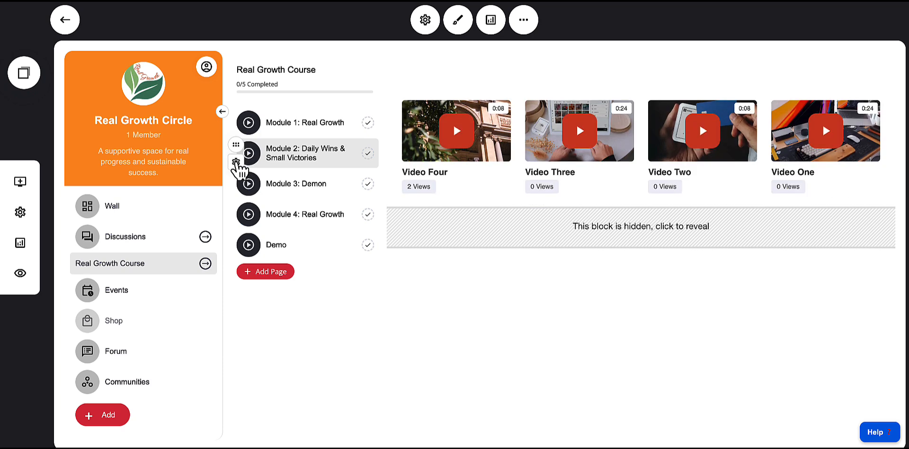
pyautogui.click(236, 161)
pyautogui.click(243, 36)
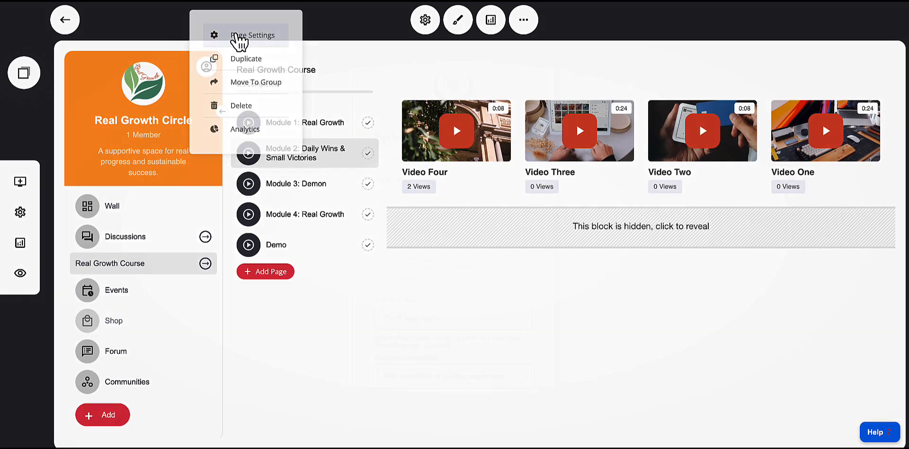
pyautogui.scroll(-3, 514, 267)
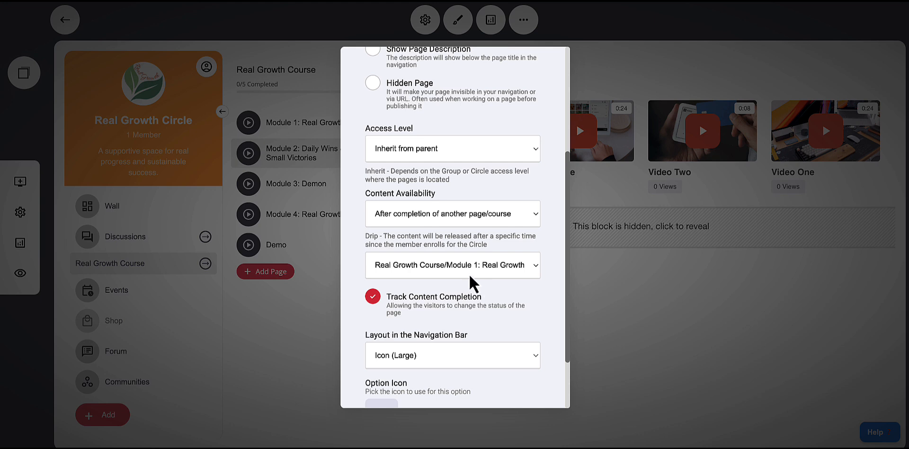
pyautogui.click(470, 274)
pyautogui.click(467, 268)
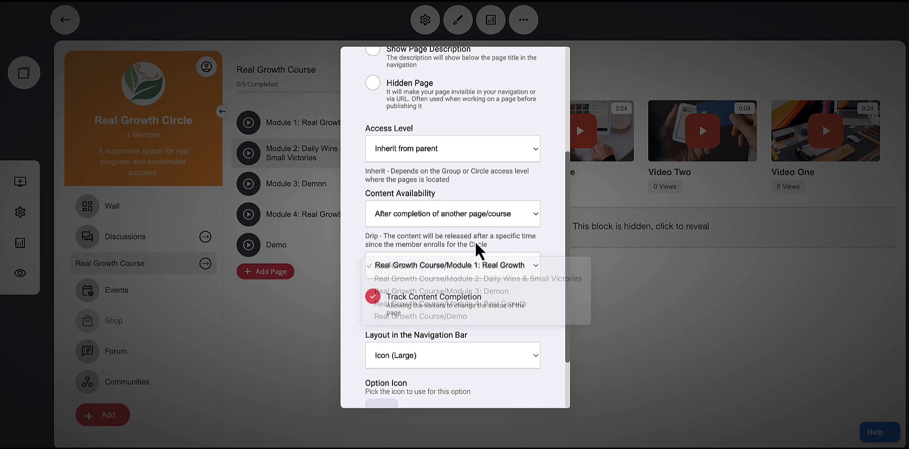
pyautogui.click(424, 217)
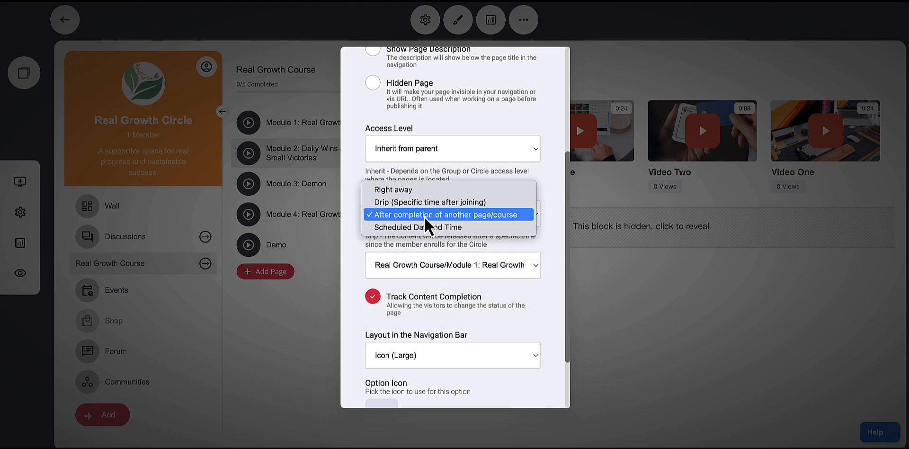
pyautogui.click(393, 207)
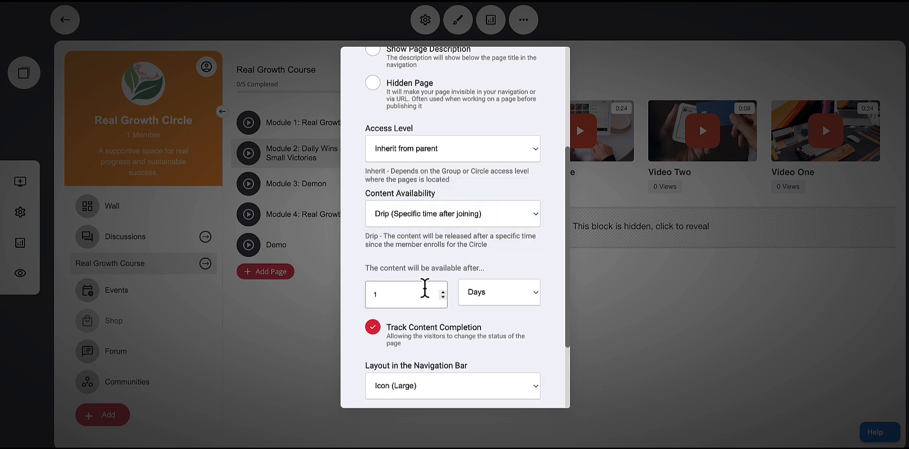
pyautogui.click(420, 222)
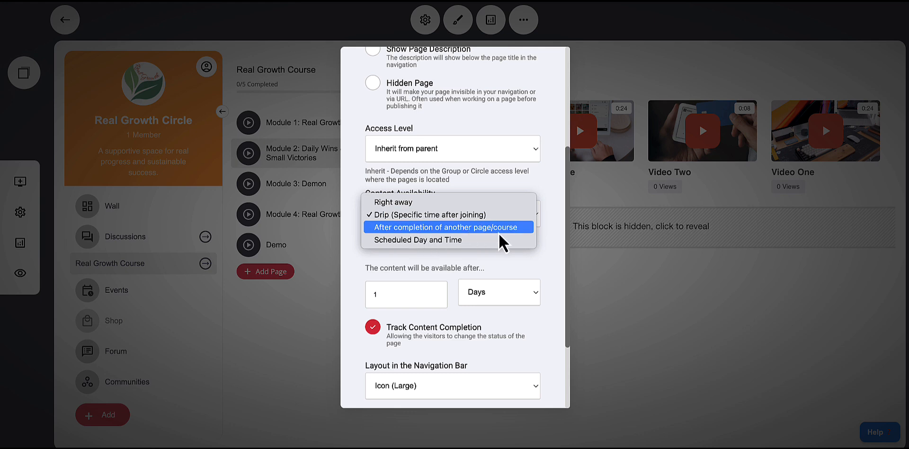
pyautogui.click(471, 229)
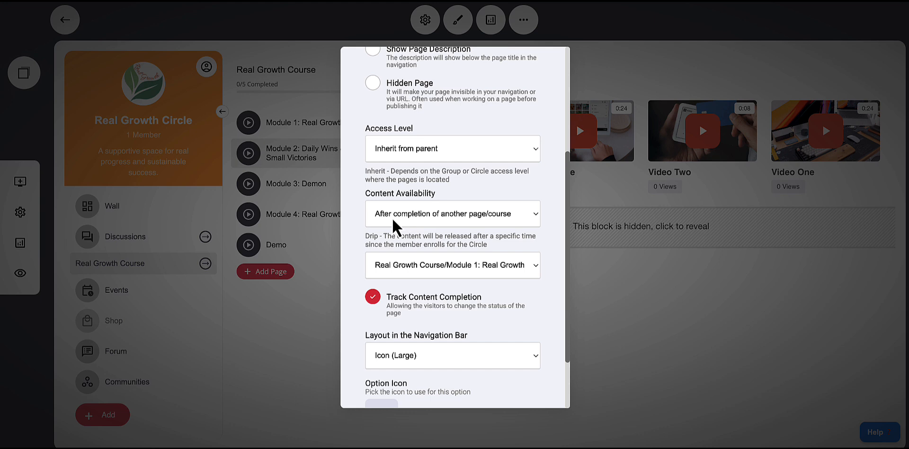
# Review Module 2's availability options and prerequisite page, keeping Module 1: Real Growth, and close the settings
pyautogui.click(393, 218)
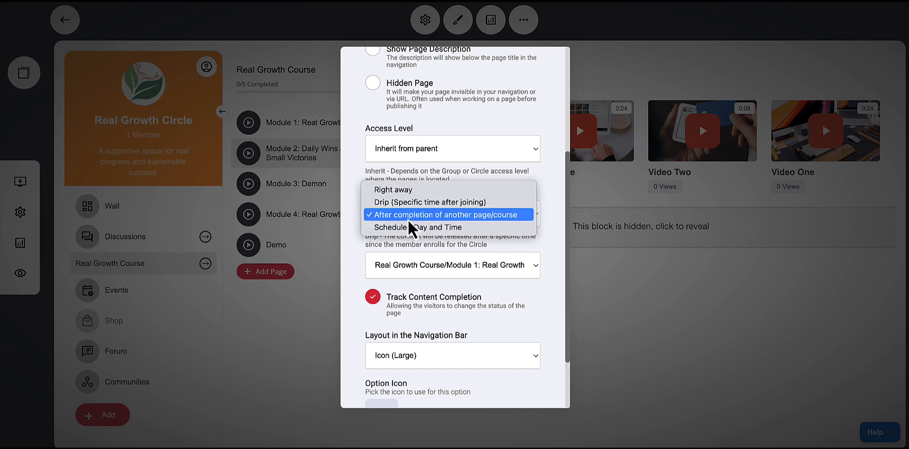
pyautogui.click(408, 220)
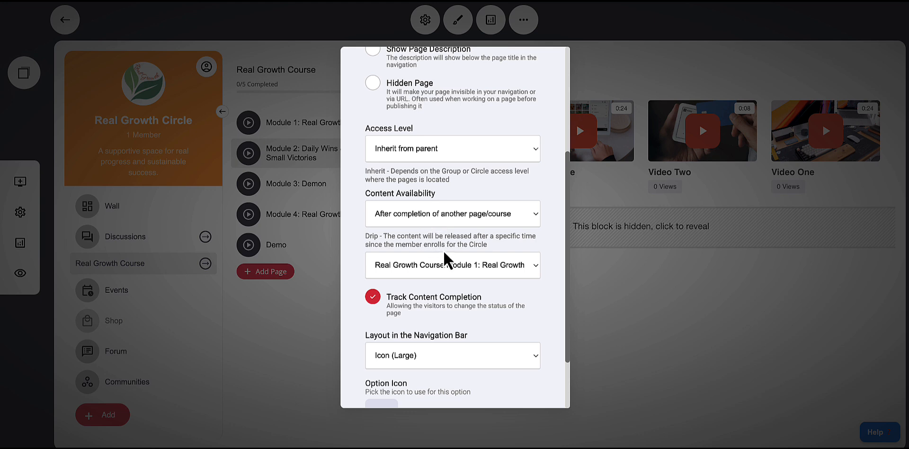
pyautogui.click(400, 219)
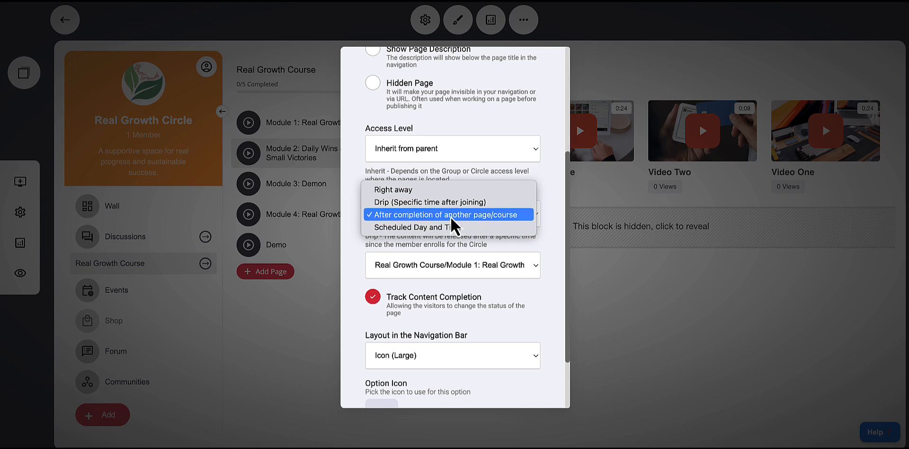
pyautogui.click(550, 222)
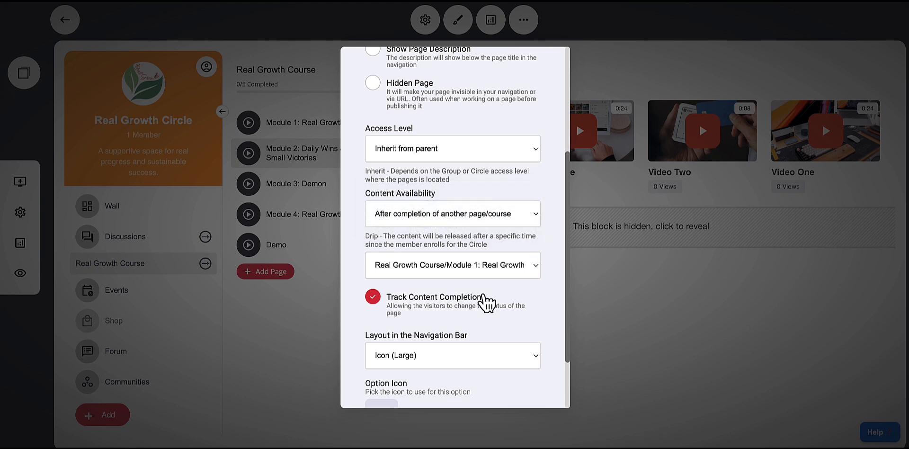
pyautogui.click(407, 267)
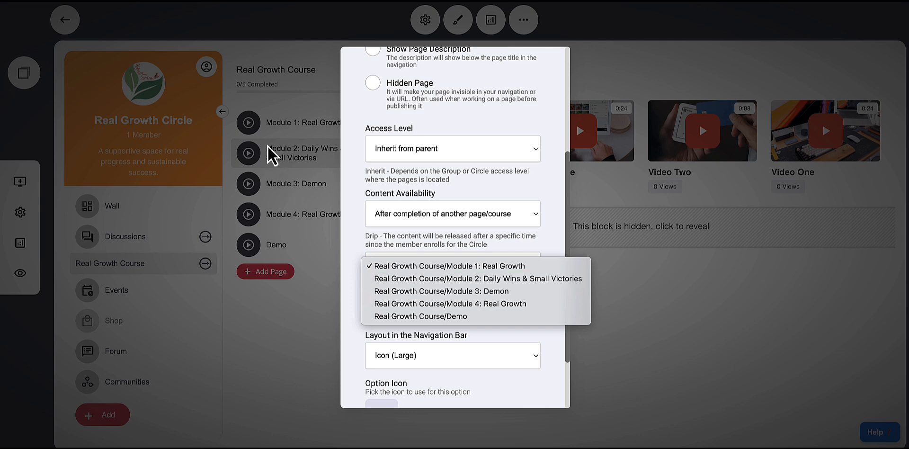
pyautogui.click(400, 269)
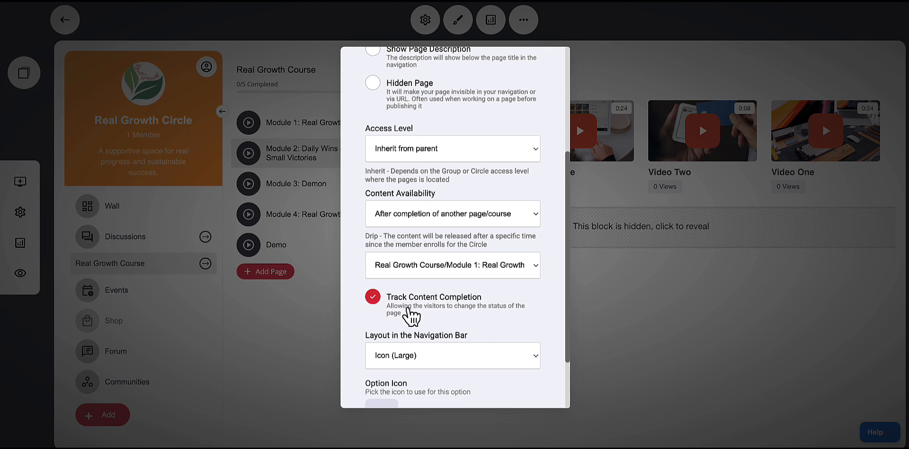
pyautogui.click(477, 310)
pyautogui.click(374, 297)
pyautogui.scroll(-2, 531, 306)
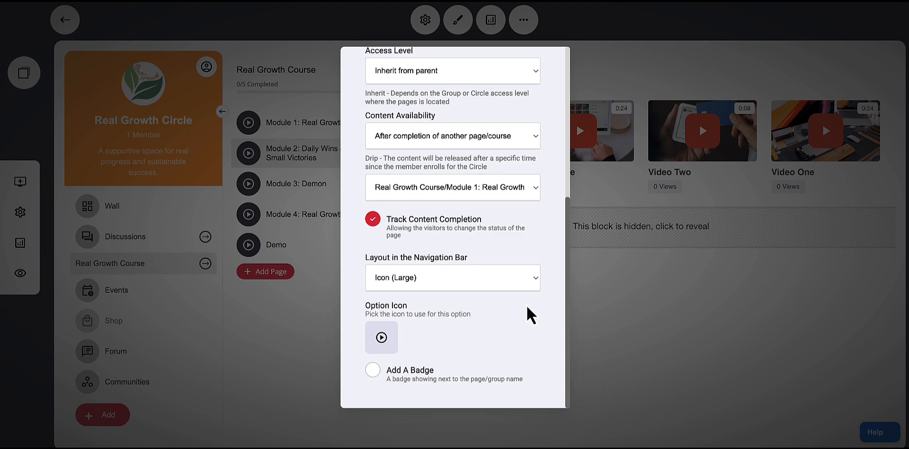
pyautogui.scroll(3, 547, 306)
pyautogui.scroll(3, 549, 308)
pyautogui.click(578, 315)
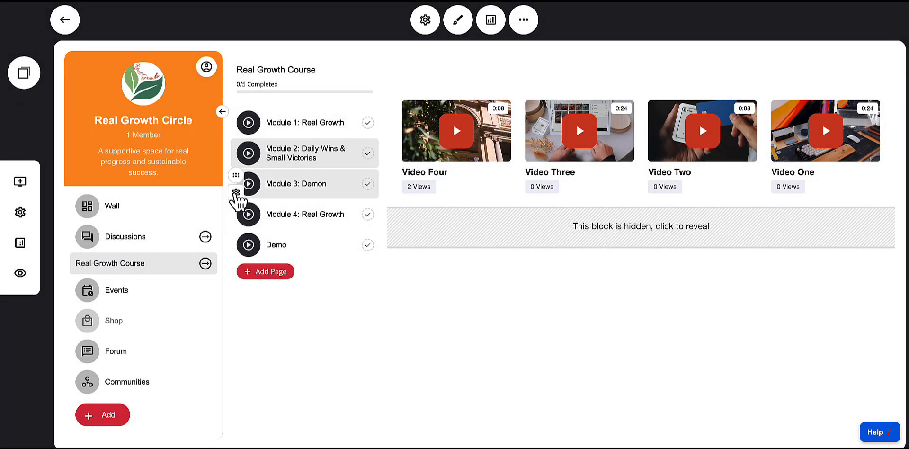
# Review Module 3: Demon's page settings, keeping release after completion of Module 2, then close them and open the page
pyautogui.click(236, 192)
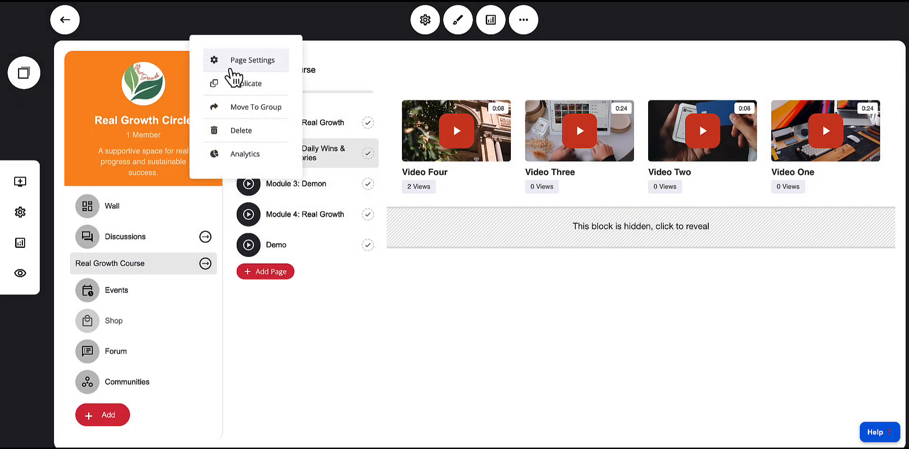
pyautogui.click(235, 65)
pyautogui.click(486, 271)
pyautogui.scroll(-3, 484, 263)
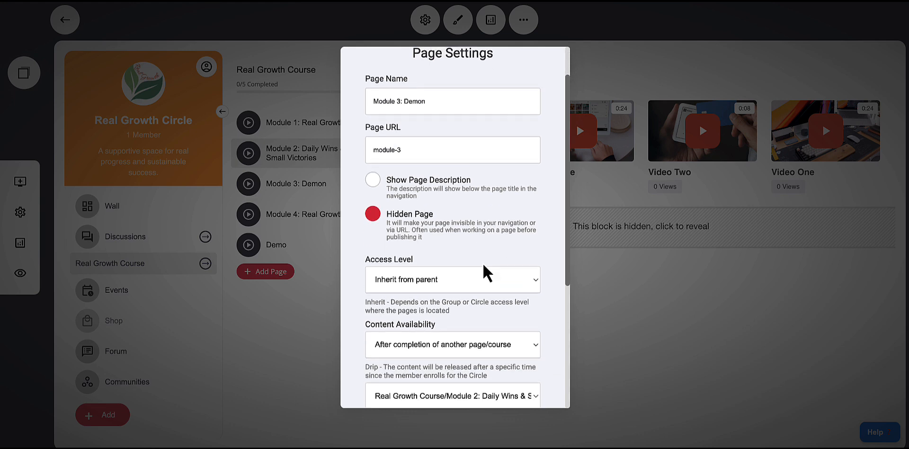
pyautogui.click(458, 286)
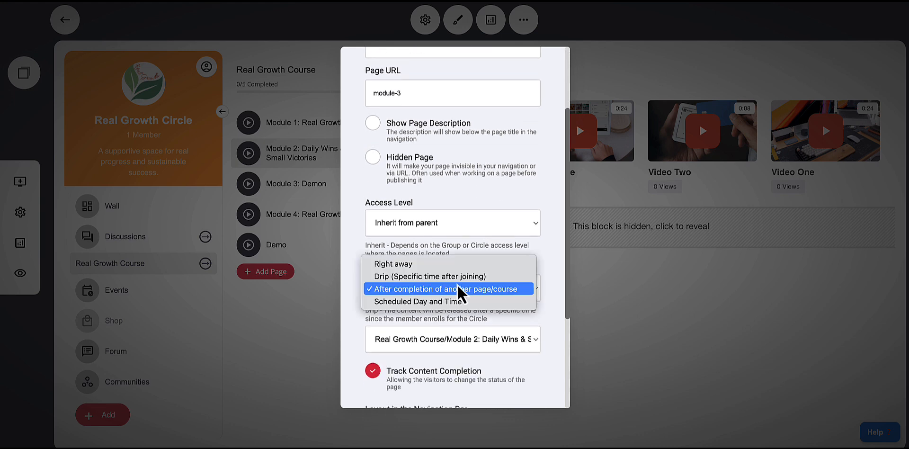
pyautogui.click(542, 306)
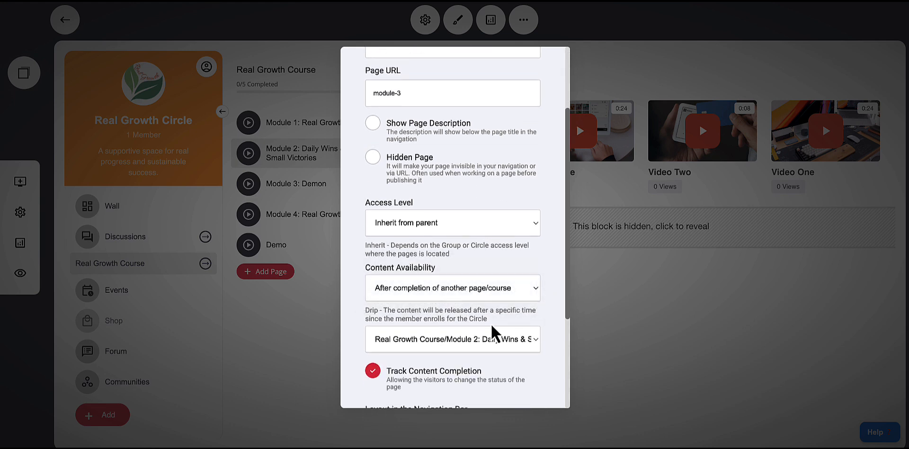
pyautogui.click(480, 341)
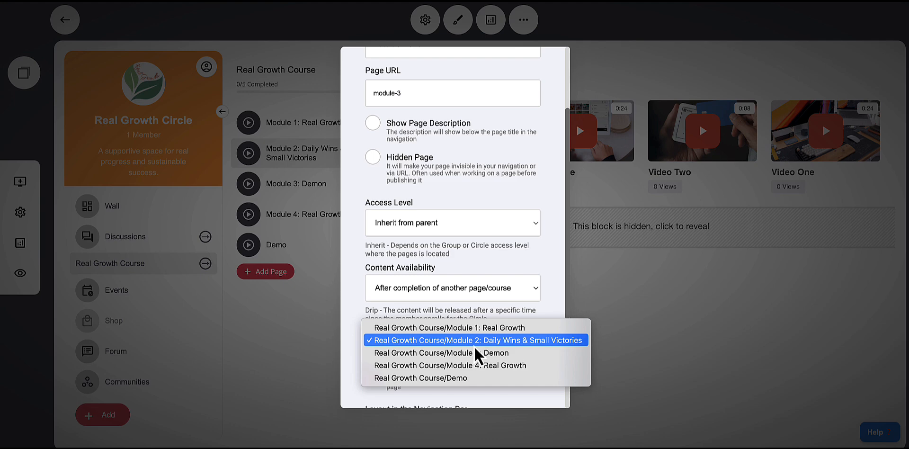
pyautogui.click(474, 345)
pyautogui.scroll(-4, 502, 346)
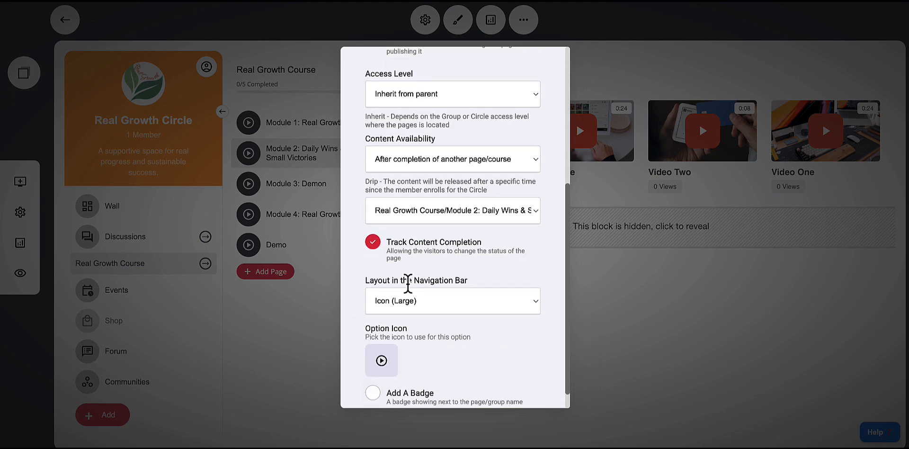
pyautogui.click(626, 293)
pyautogui.click(299, 193)
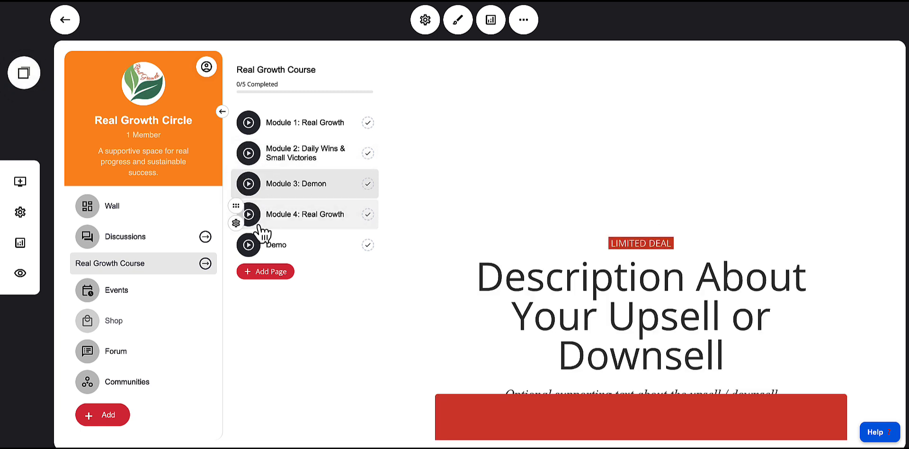
# Review Module 4's page settings, keeping release after completion of Module 3: Demon, and close them
pyautogui.click(236, 222)
pyautogui.click(242, 93)
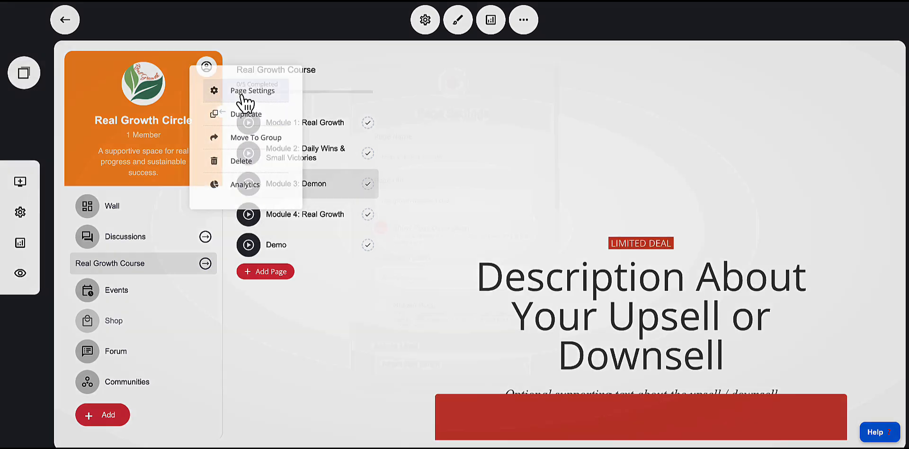
pyautogui.scroll(-5, 417, 243)
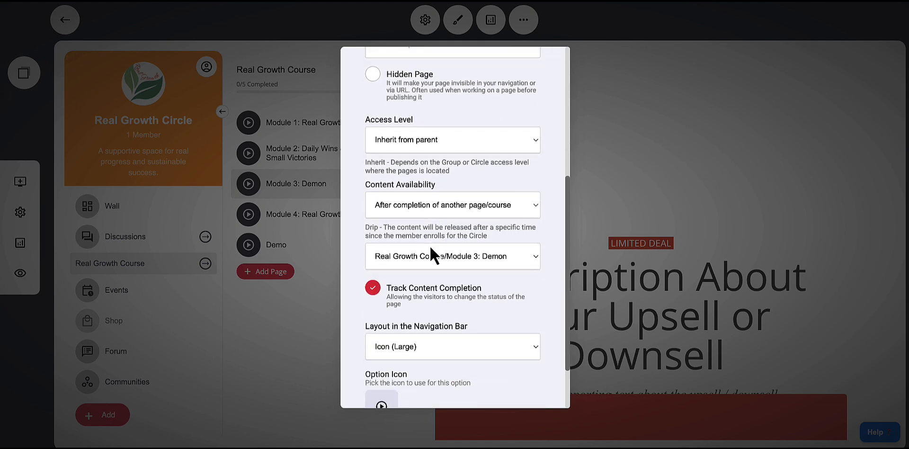
pyautogui.click(442, 263)
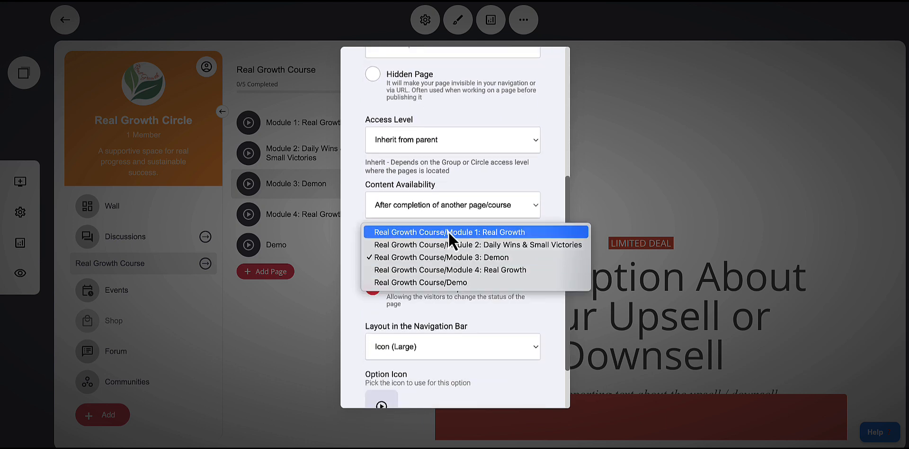
pyautogui.click(348, 256)
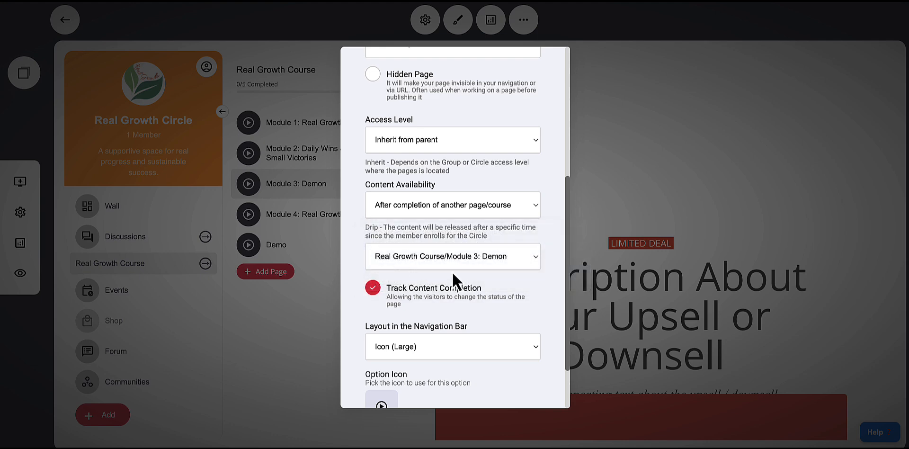
pyautogui.click(304, 239)
# Browse the Module 2, Module 1 and Module 3: Demon pages, scrolling through Module 3's content
pyautogui.click(294, 160)
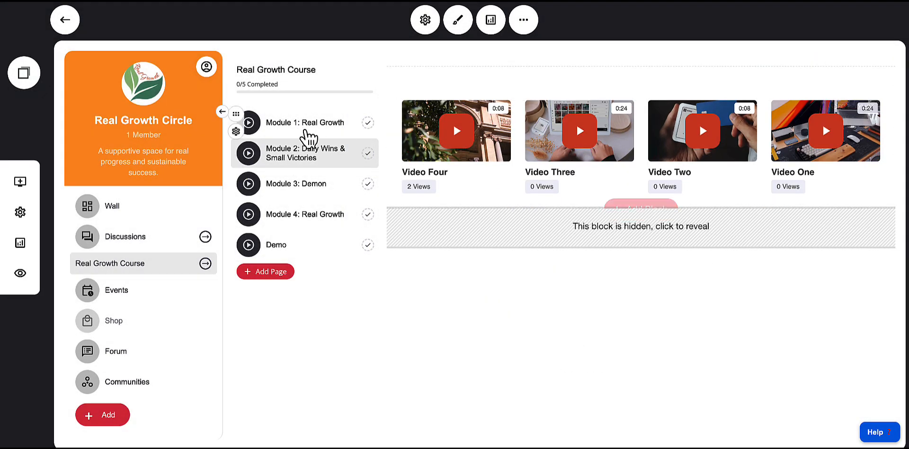
pyautogui.click(307, 133)
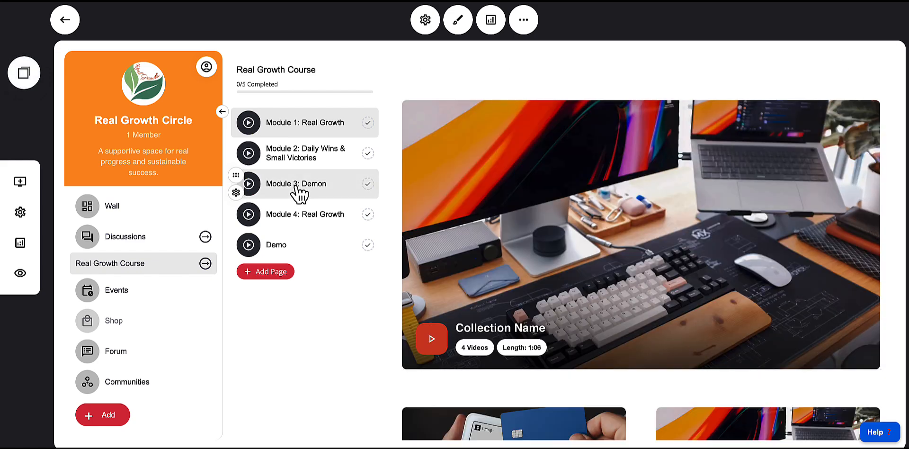
pyautogui.click(303, 194)
pyautogui.scroll(-4, 546, 230)
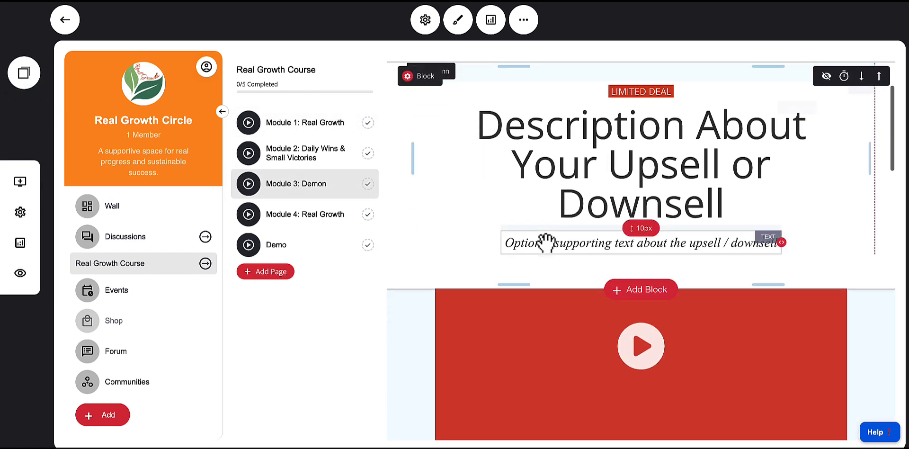
pyautogui.scroll(-15, 544, 237)
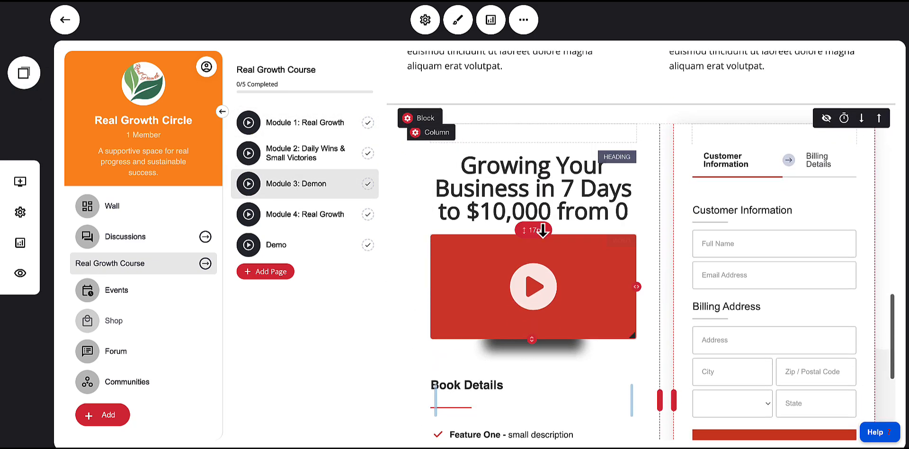
pyautogui.scroll(15, 545, 240)
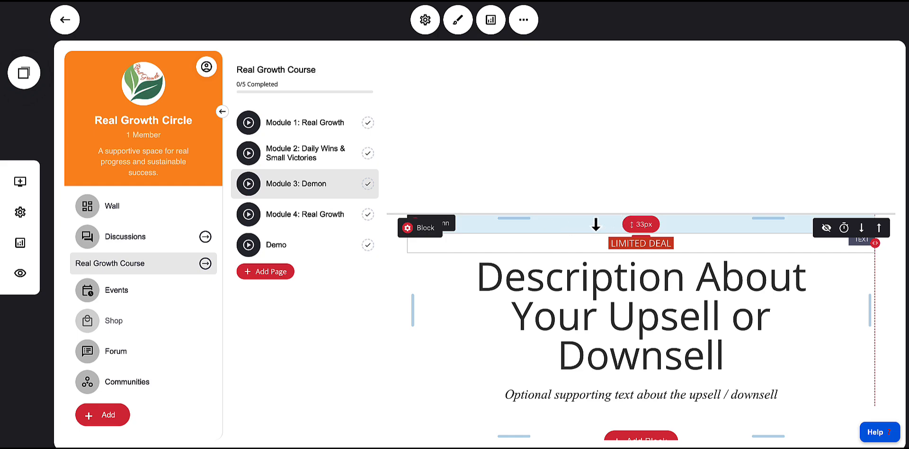
pyautogui.scroll(-15, 663, 279)
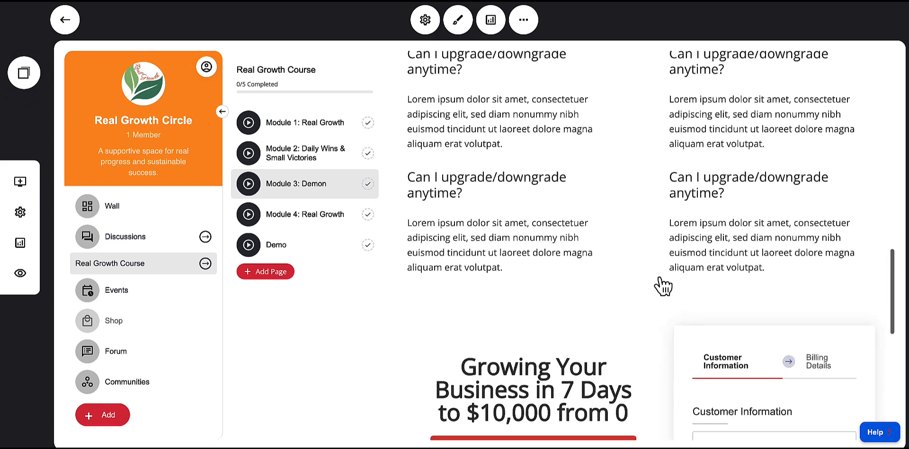
pyautogui.scroll(15, 651, 276)
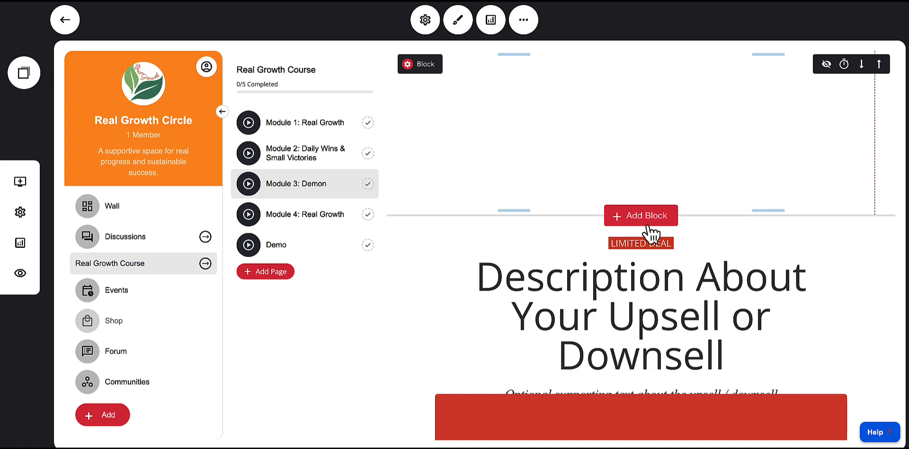
# Add the 'Built With Greatness Inside' text block to Module 3's page and widen its text column
pyautogui.click(630, 222)
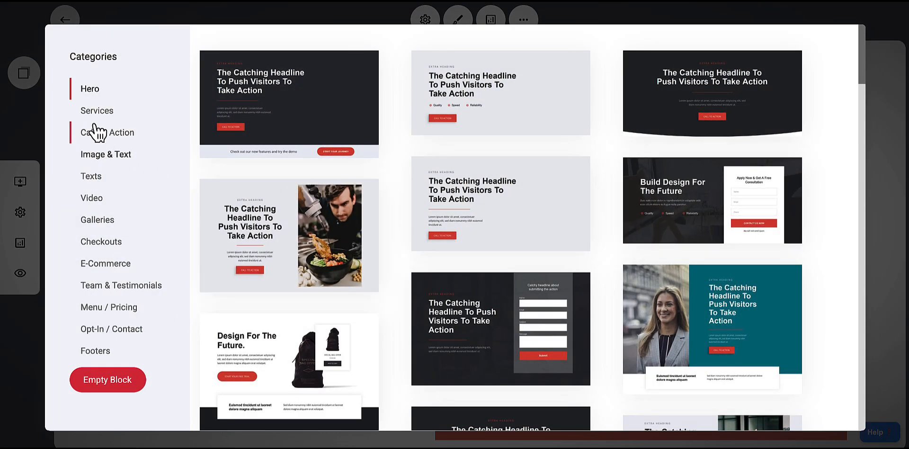
pyautogui.click(95, 176)
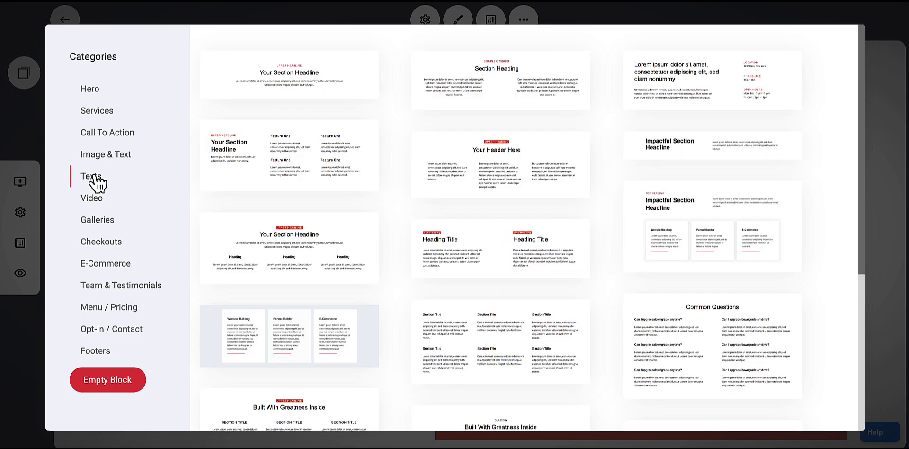
pyautogui.scroll(-5, 524, 277)
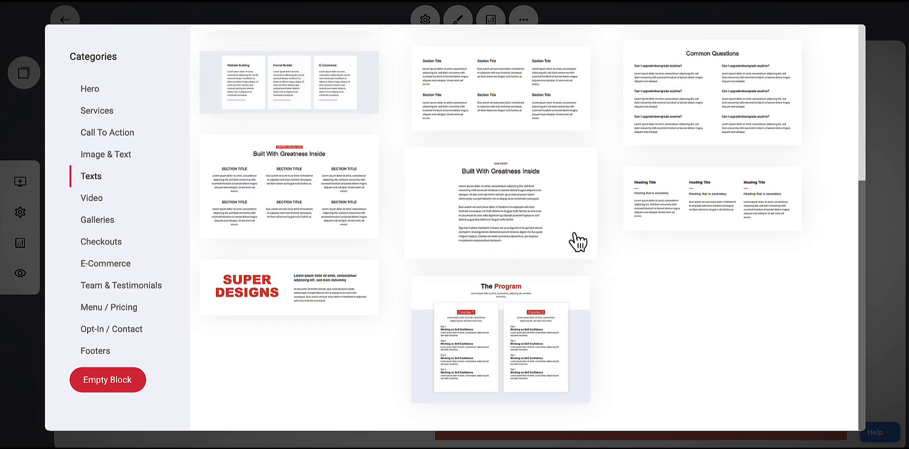
pyautogui.scroll(1, 601, 280)
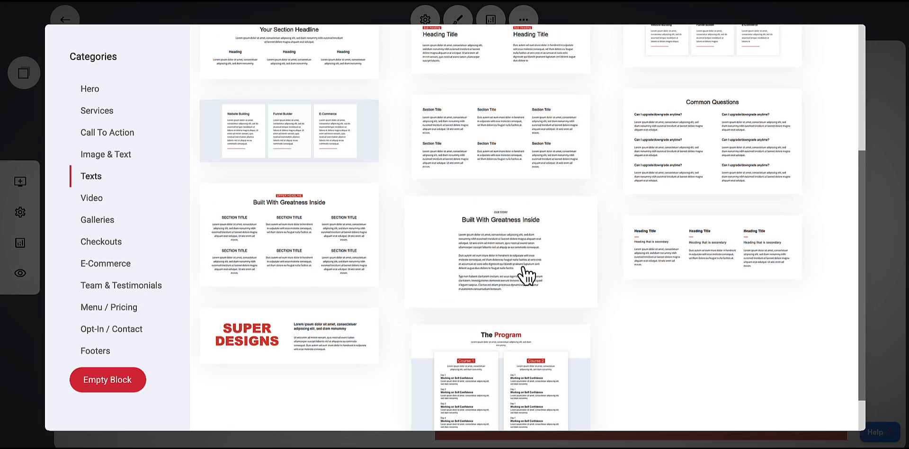
pyautogui.click(475, 265)
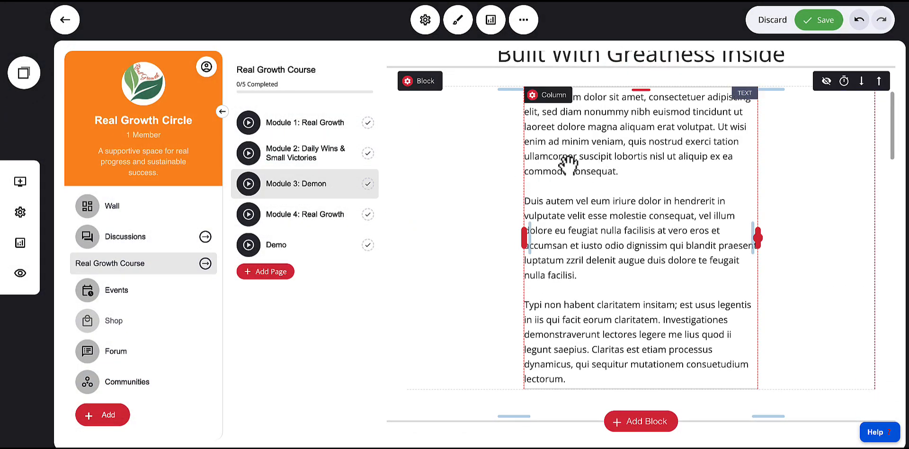
pyautogui.moveTo(518, 240); pyautogui.dragTo(409, 237)
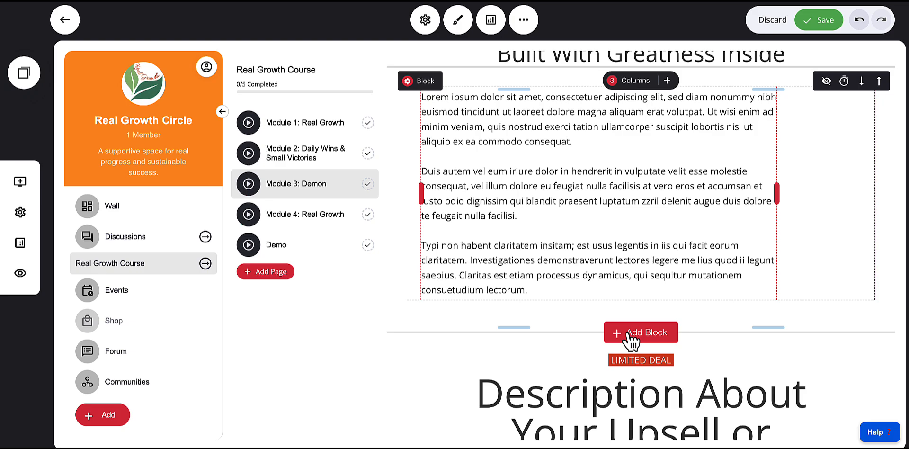
# Add a checkout block with the speakers template below it and open its main product selection
pyautogui.click(634, 333)
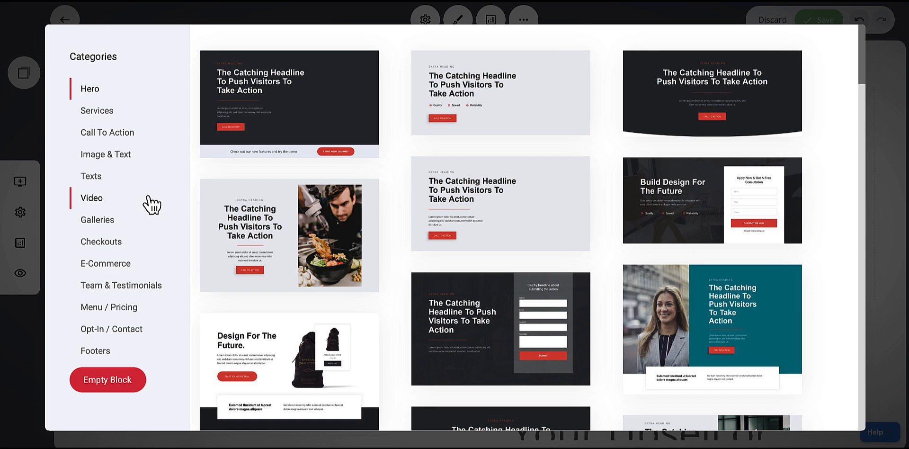
pyautogui.click(100, 243)
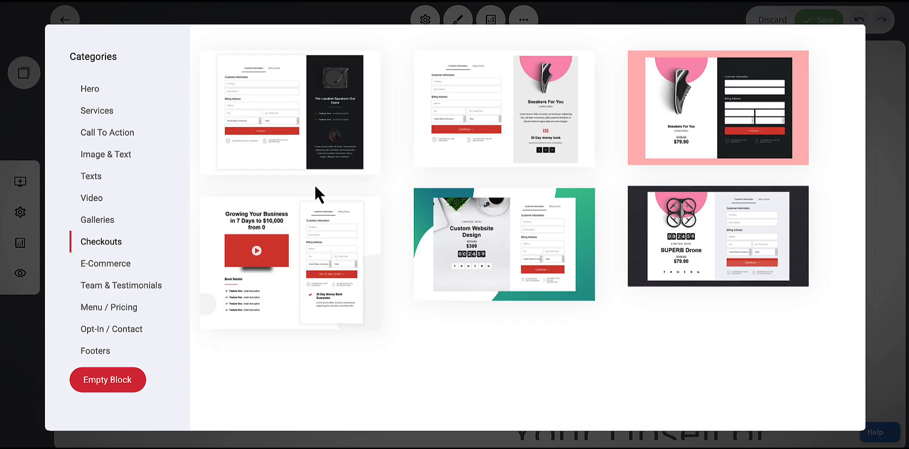
pyautogui.click(258, 124)
pyautogui.scroll(-2, 622, 225)
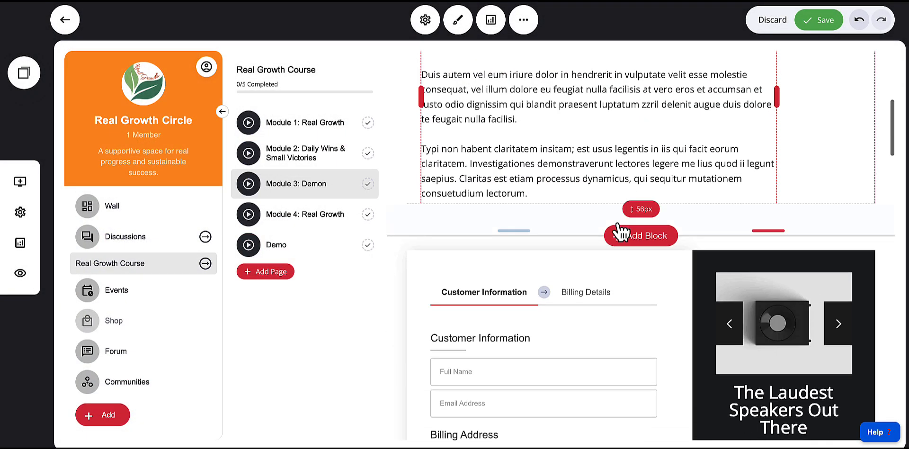
pyautogui.scroll(-3, 622, 225)
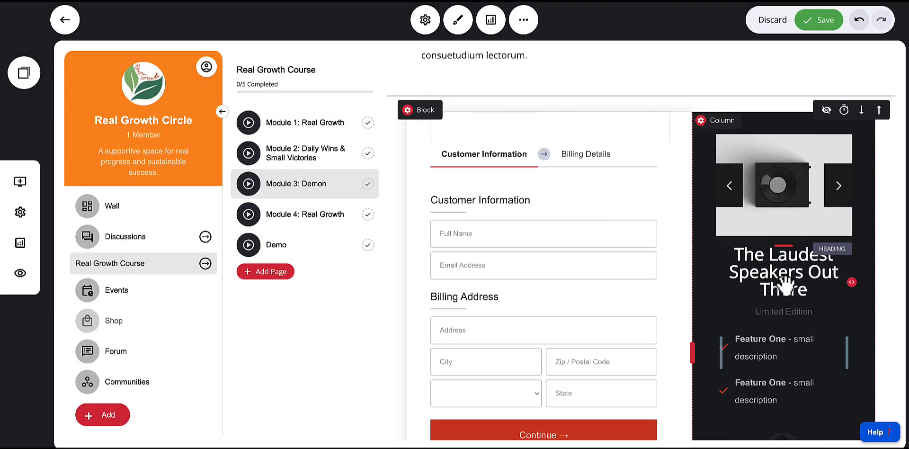
pyautogui.click(555, 220)
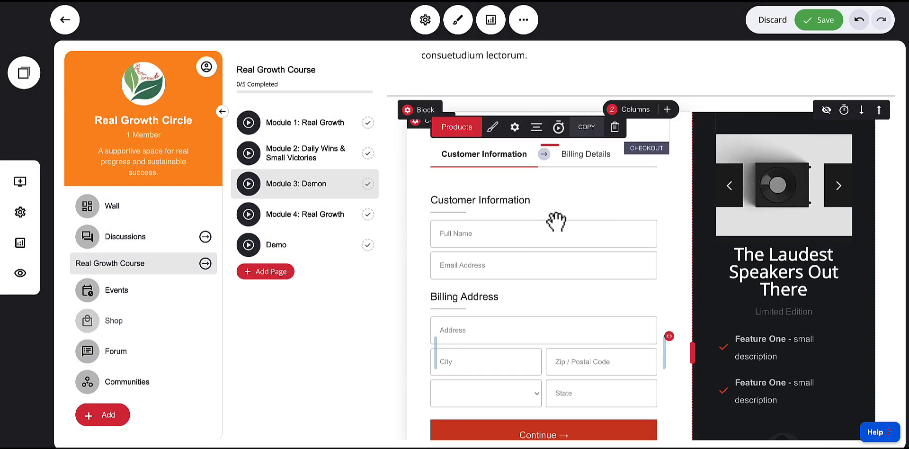
pyautogui.click(454, 135)
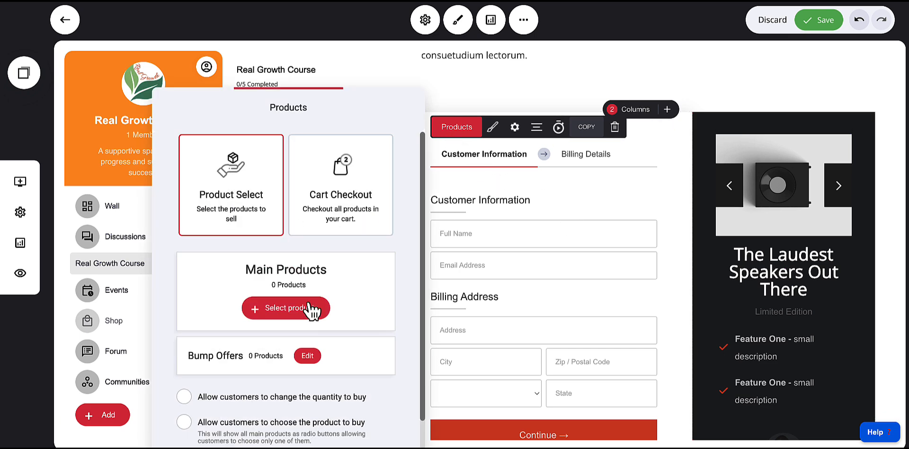
pyautogui.click(279, 308)
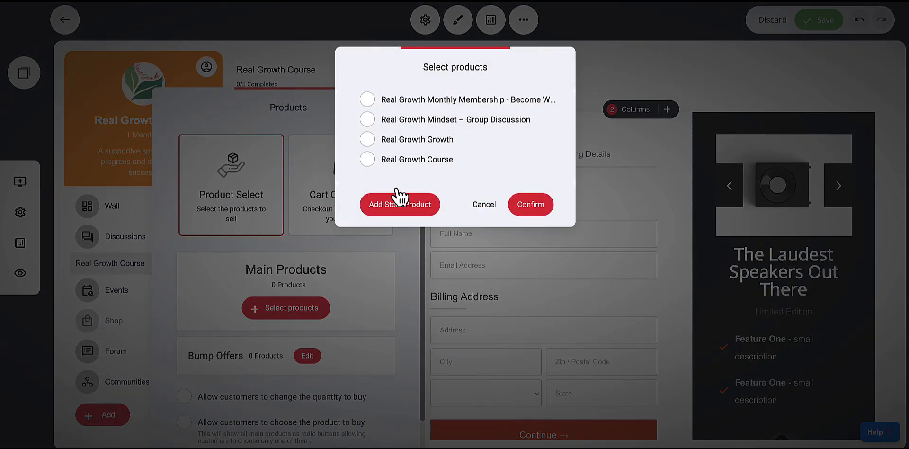
# Select Real Growth Course, go to add a store product, and discard the unsaved page changes
pyautogui.click(381, 162)
pyautogui.click(367, 159)
pyautogui.click(390, 213)
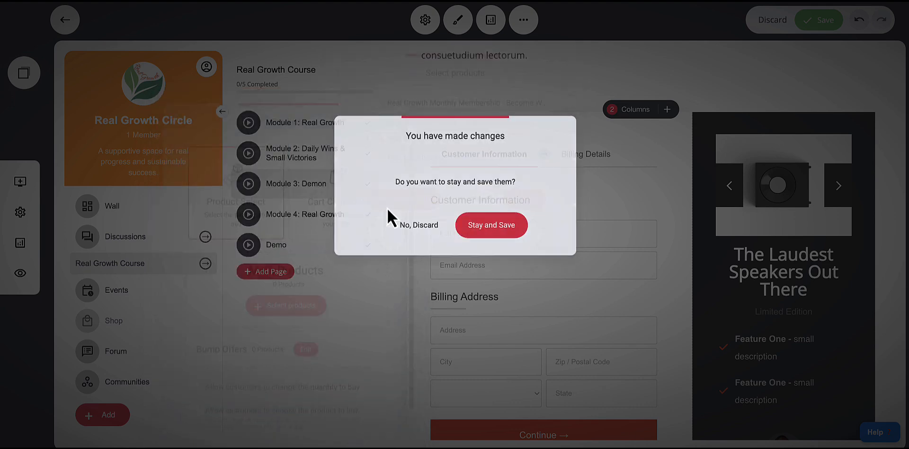
pyautogui.click(419, 224)
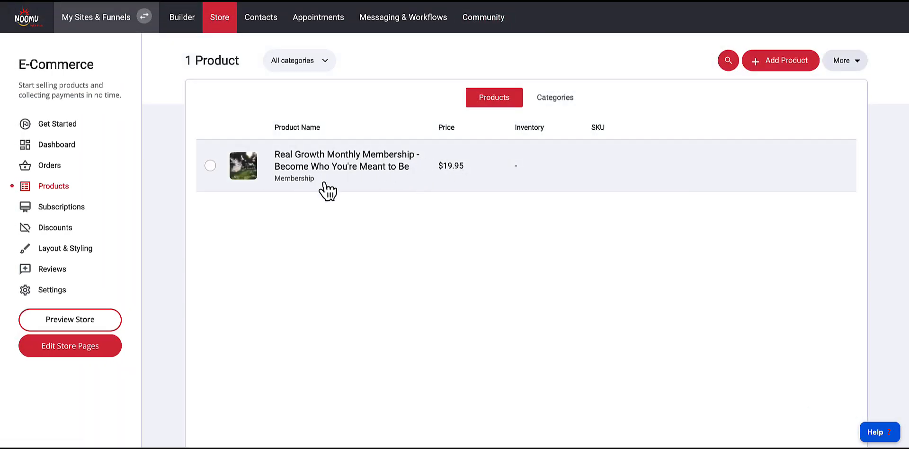
# Return to the Real Growth Circle's course in the community and open Module 3: Demon's page
pyautogui.click(489, 28)
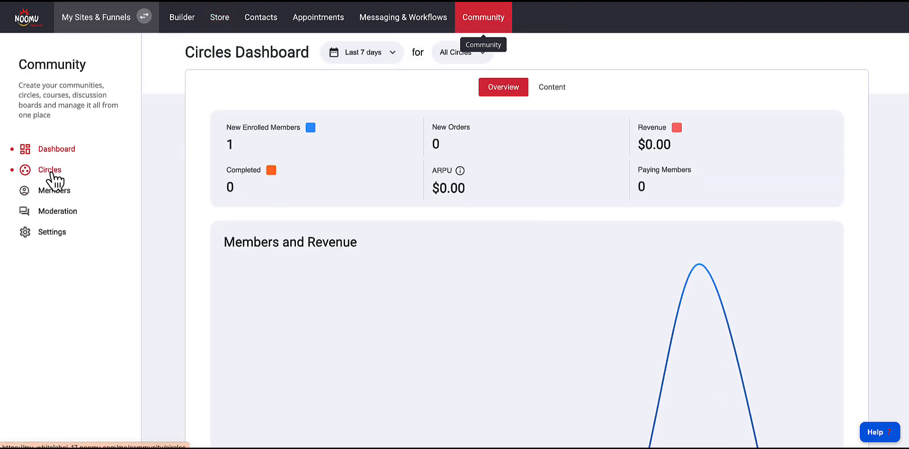
pyautogui.click(51, 171)
pyautogui.click(315, 124)
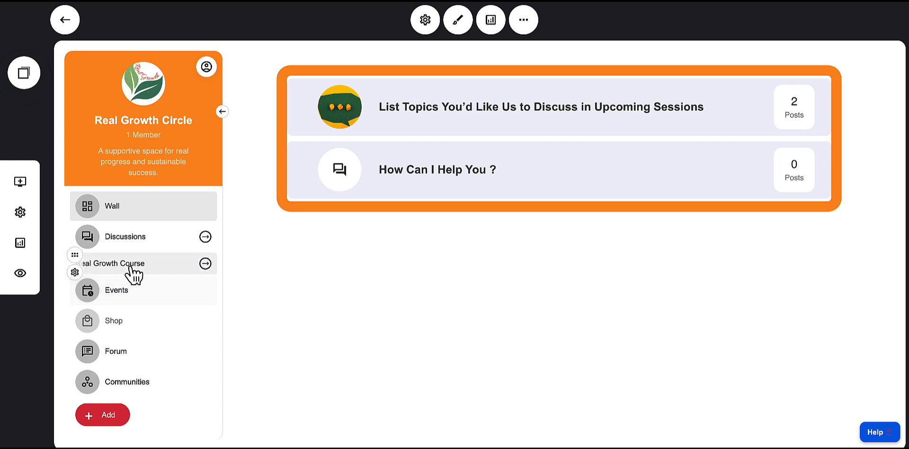
pyautogui.click(108, 265)
pyautogui.click(291, 186)
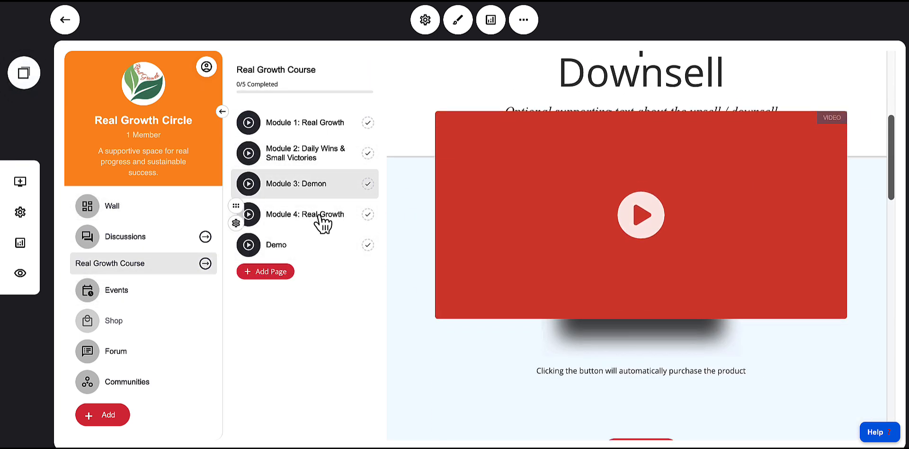
pyautogui.click(321, 217)
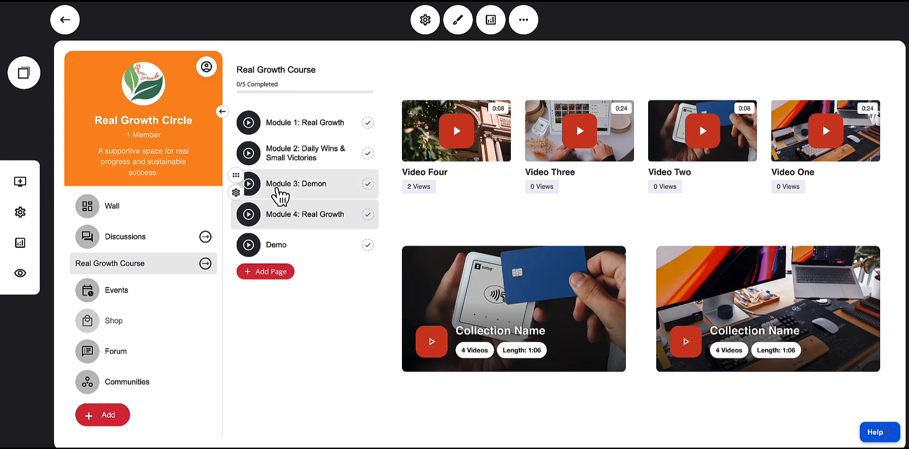
pyautogui.click(282, 193)
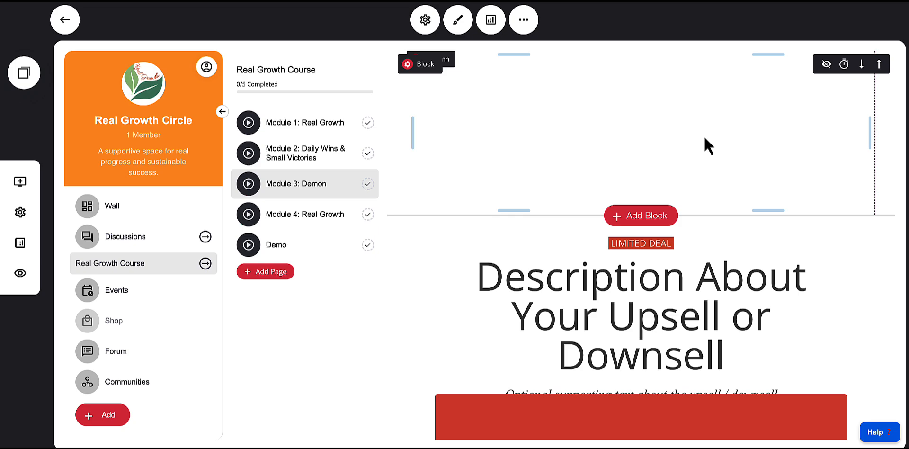
# Add a three-column Section Title text block at the top of Module 3's page and save the page
pyautogui.click(631, 216)
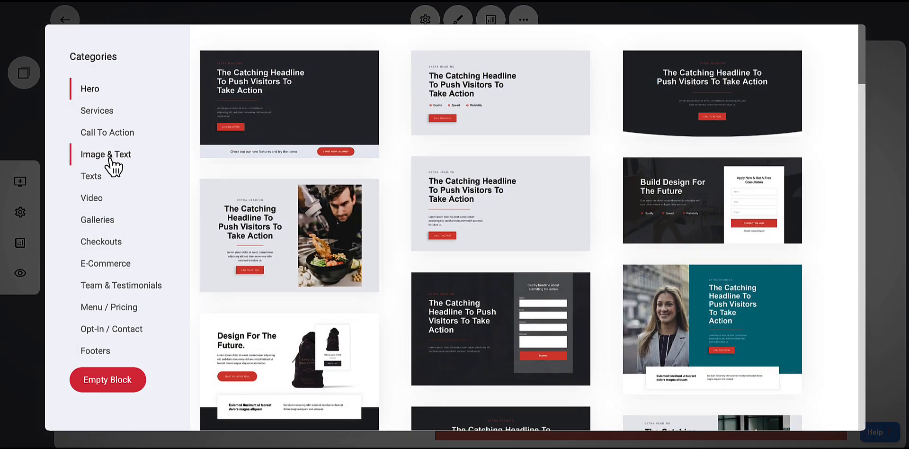
pyautogui.click(100, 159)
pyautogui.click(92, 176)
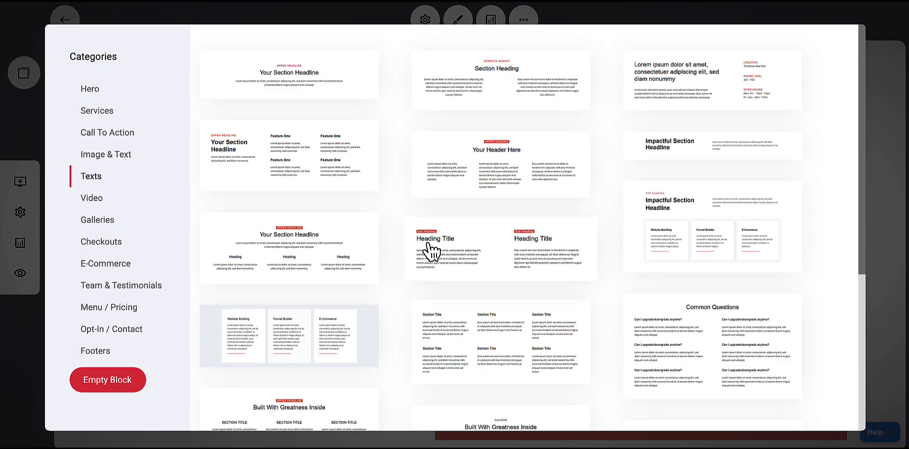
pyautogui.click(467, 261)
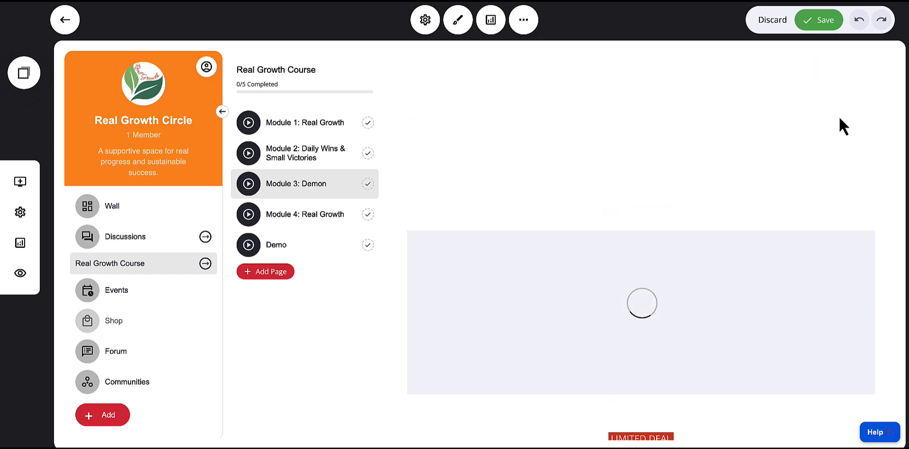
pyautogui.click(838, 29)
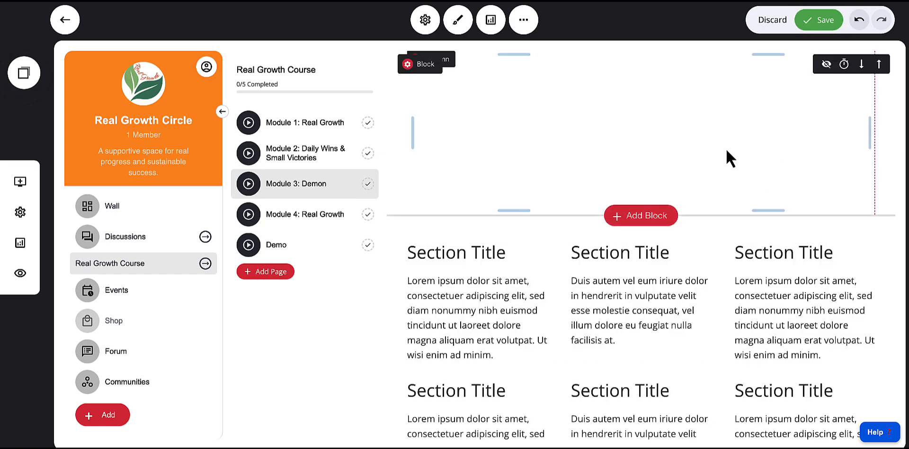
# Add a checkout template block from the Checkouts category to Module 3's page and save the page
pyautogui.scroll(-8, 726, 149)
pyautogui.scroll(8, 729, 147)
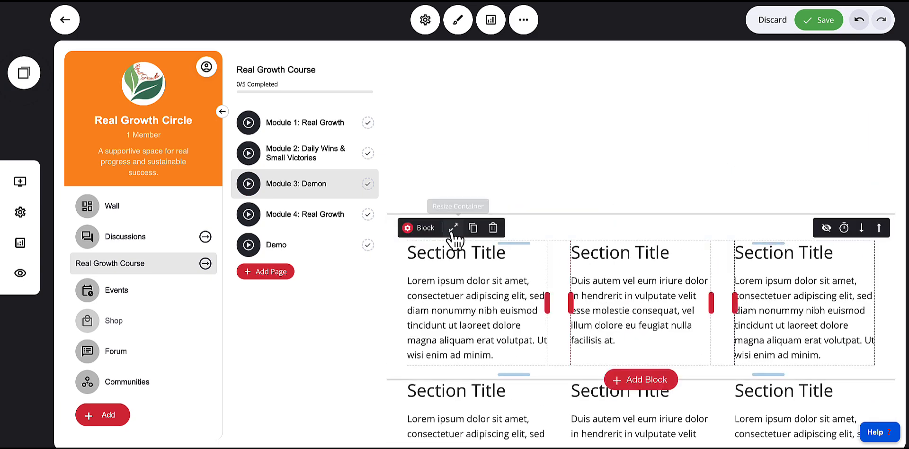
pyautogui.click(632, 216)
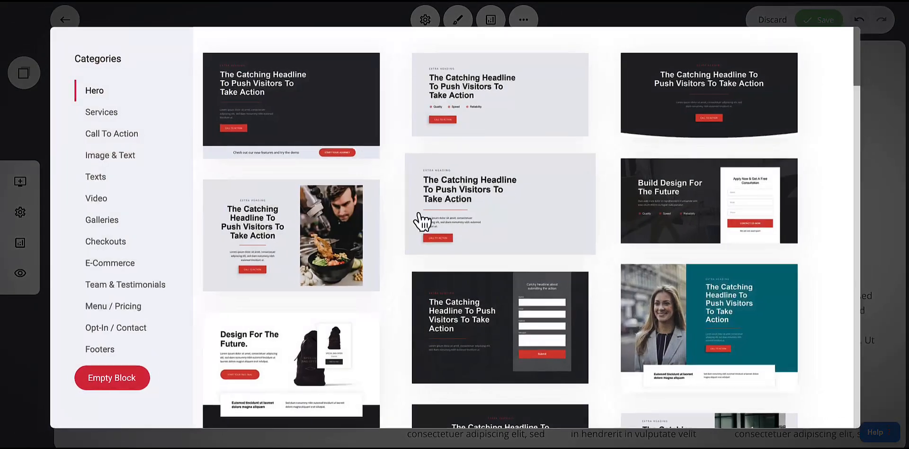
pyautogui.click(116, 242)
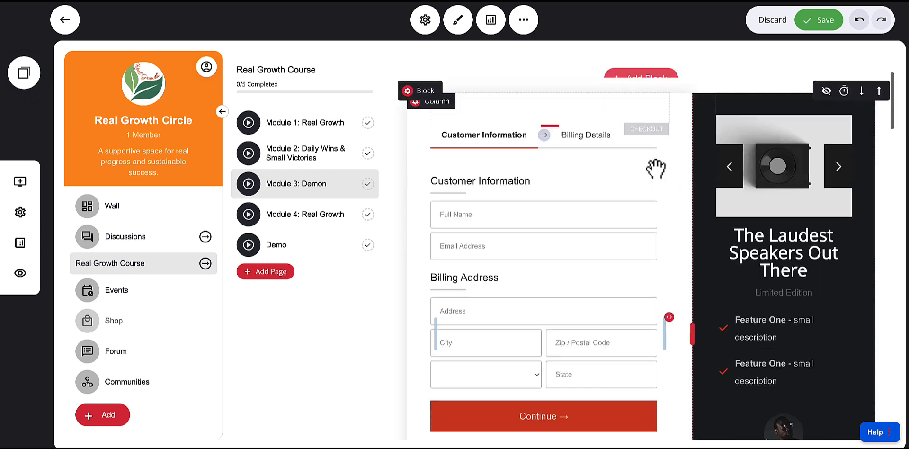
pyautogui.click(820, 24)
# Open the checkout block's main product selection and cancel without choosing a product
pyautogui.scroll(-5, 659, 235)
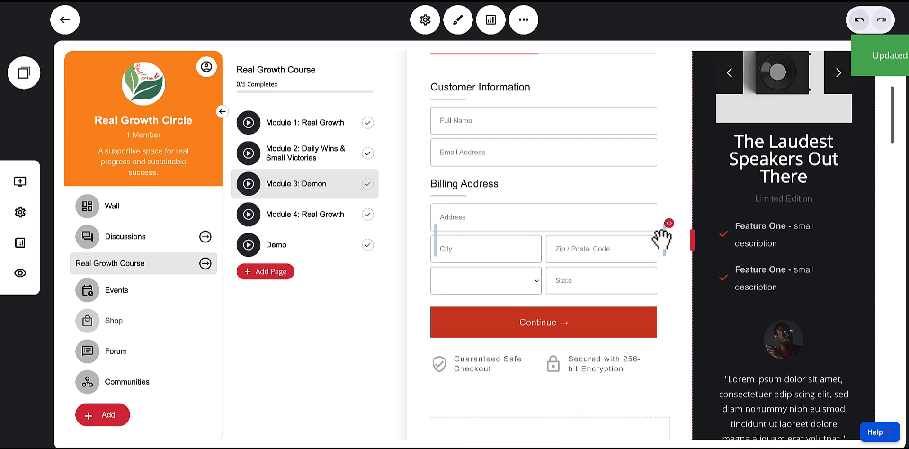
pyautogui.scroll(4, 539, 265)
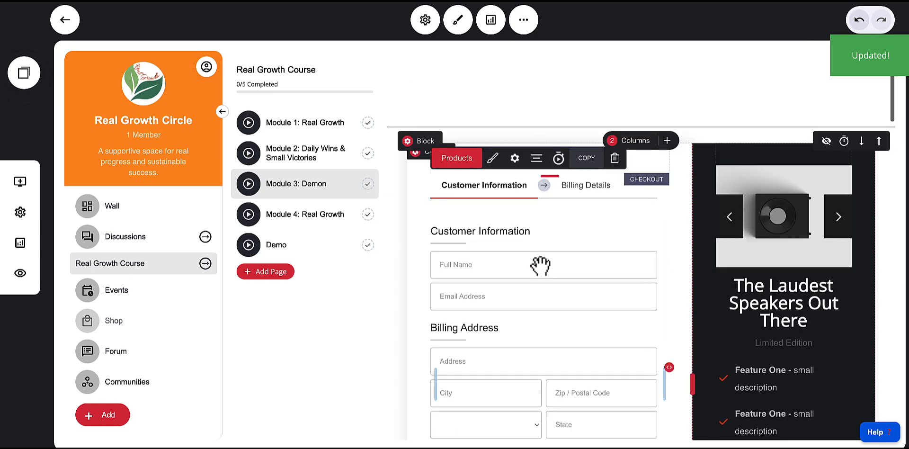
pyautogui.click(467, 158)
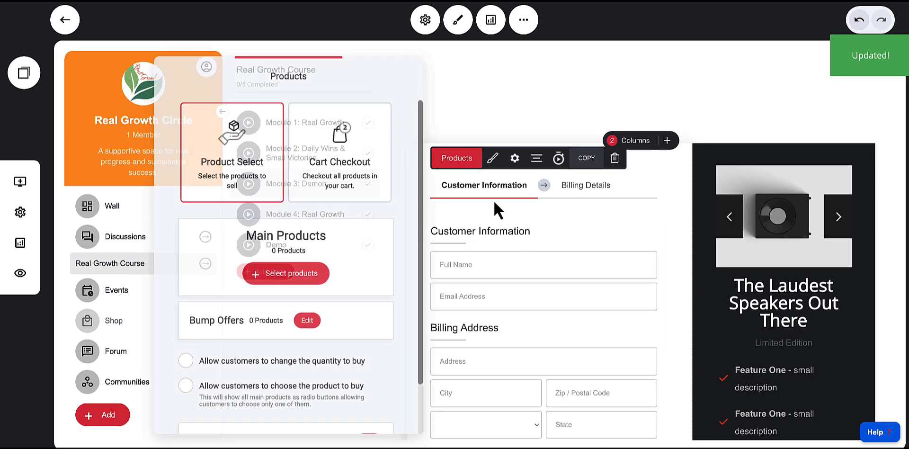
pyautogui.click(287, 274)
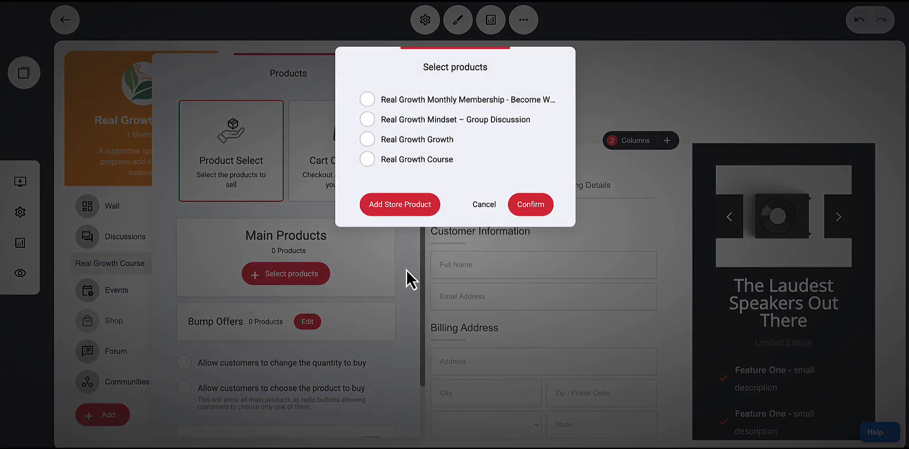
pyautogui.click(483, 206)
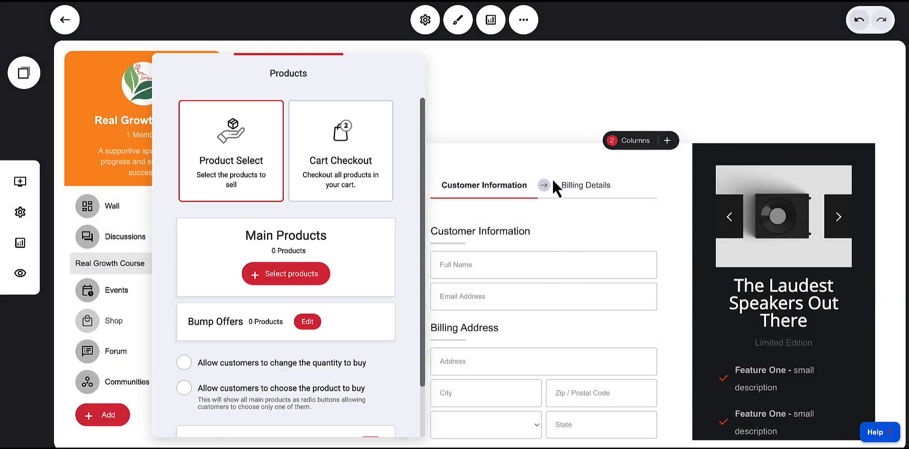
pyautogui.click(547, 132)
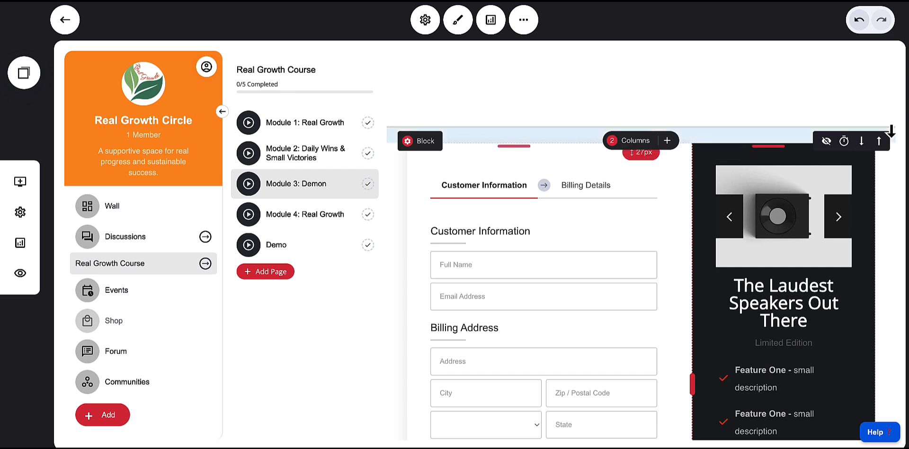
# Move the checkout block down below the Section Title blocks
pyautogui.click(863, 142)
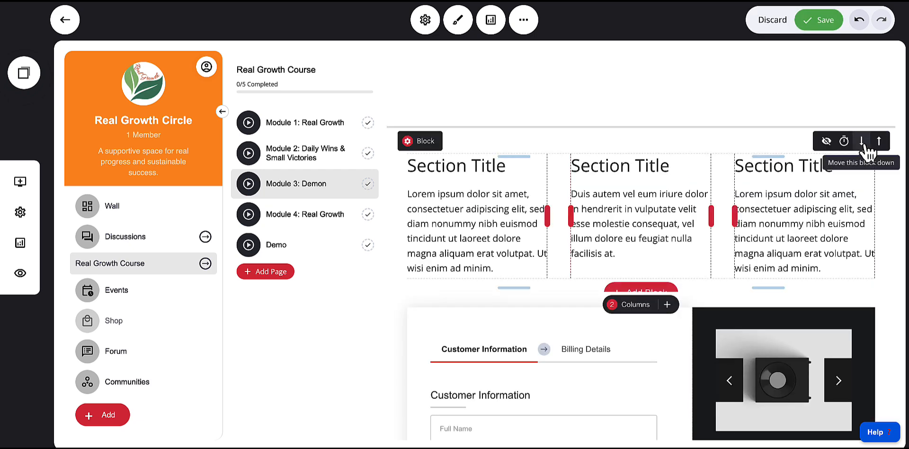
pyautogui.click(863, 142)
pyautogui.click(862, 142)
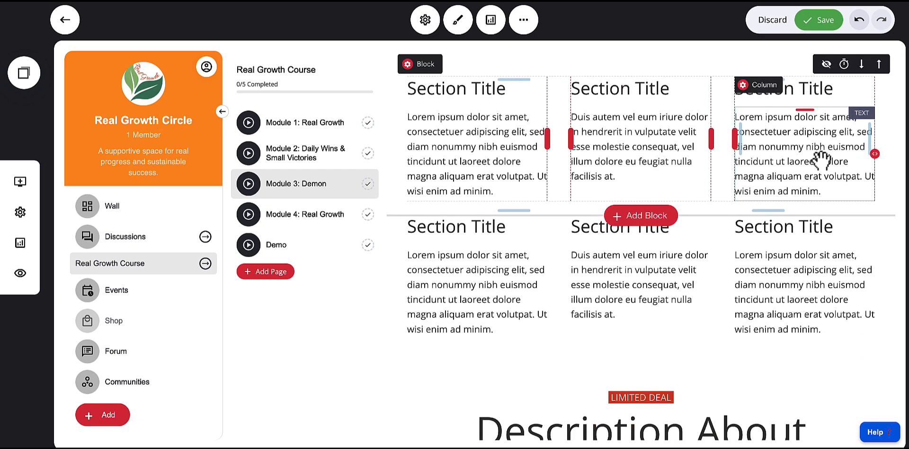
pyautogui.click(863, 65)
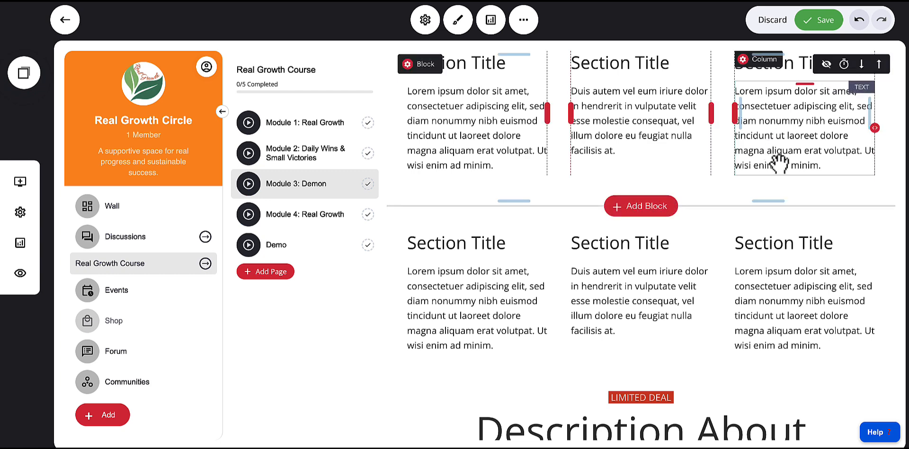
pyautogui.click(861, 66)
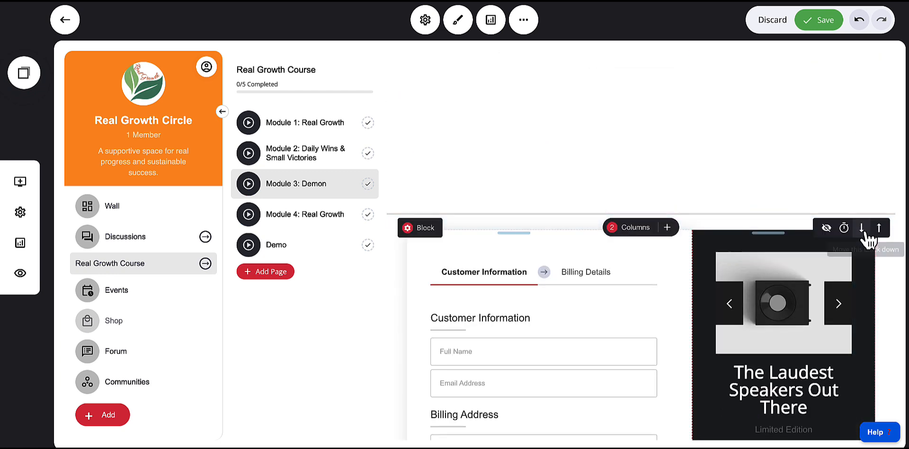
pyautogui.click(862, 228)
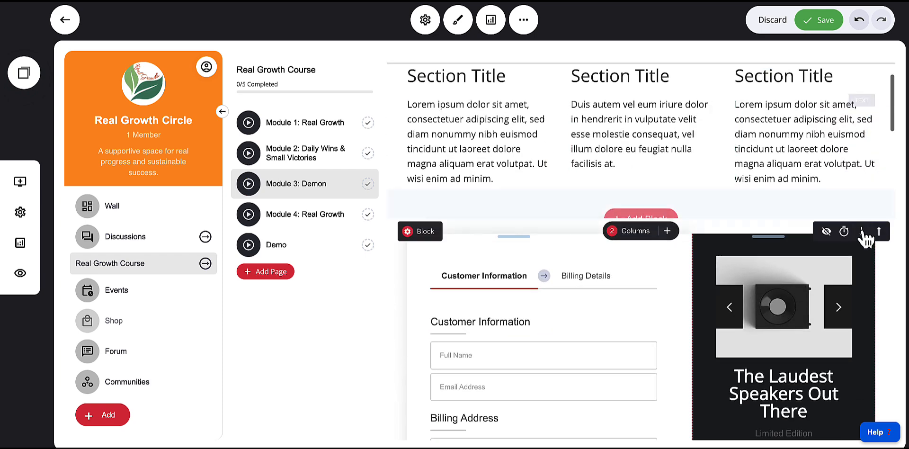
pyautogui.click(862, 234)
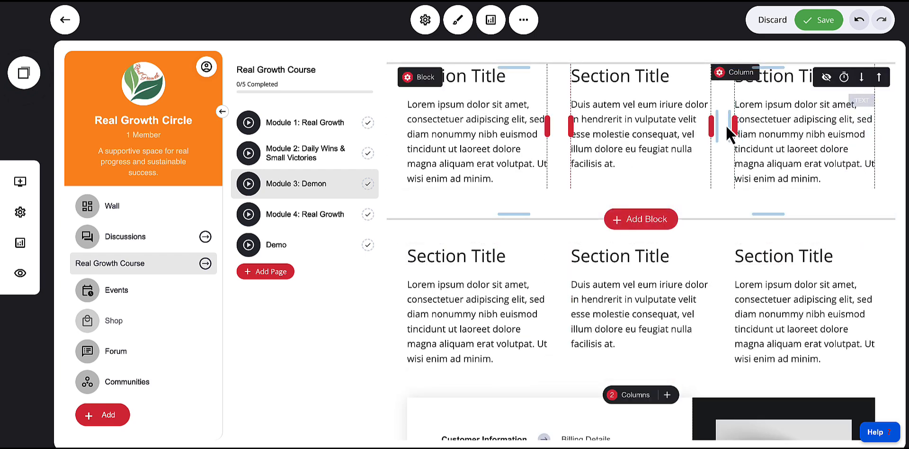
# Delete the checkout block and the upsell description block below it, then save the page
pyautogui.scroll(-6, 667, 219)
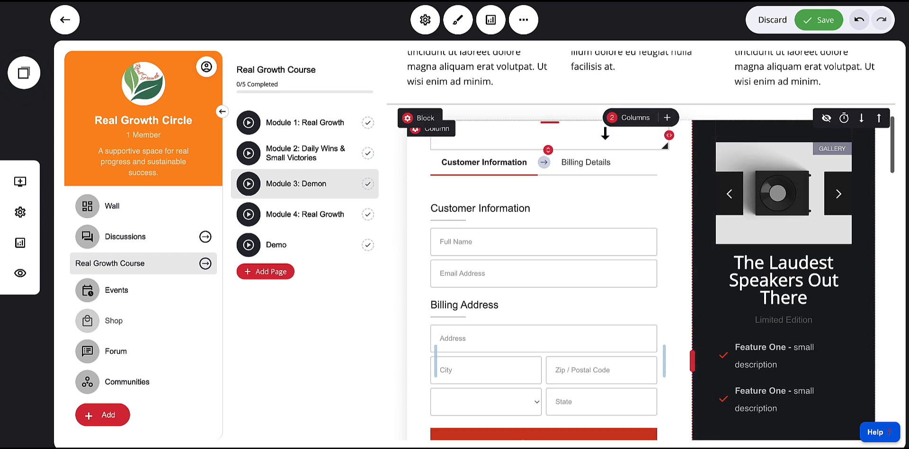
pyautogui.scroll(-5, 586, 279)
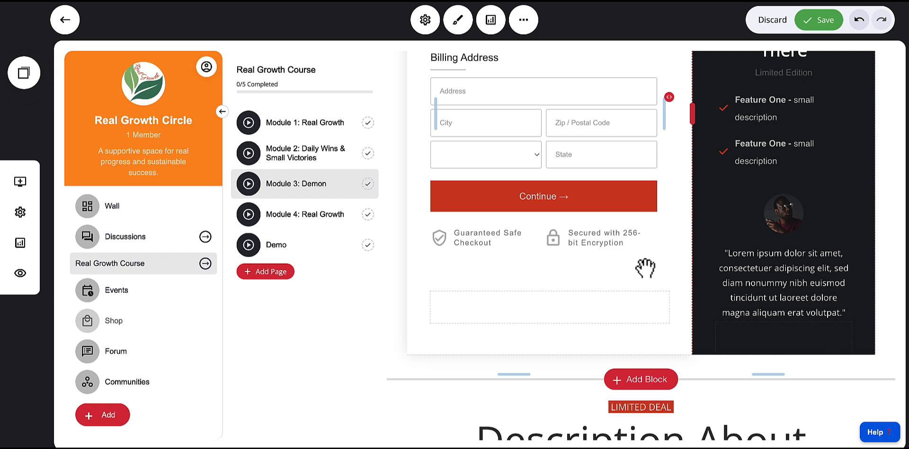
pyautogui.scroll(2, 646, 268)
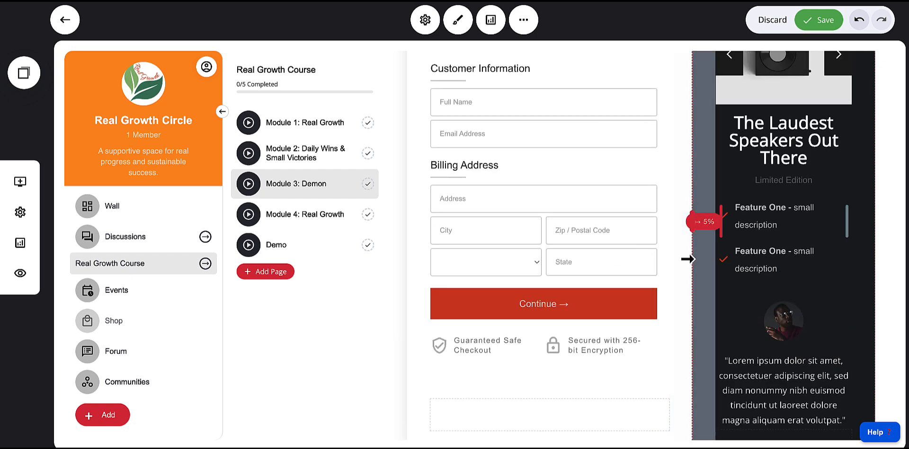
pyautogui.scroll(3, 686, 258)
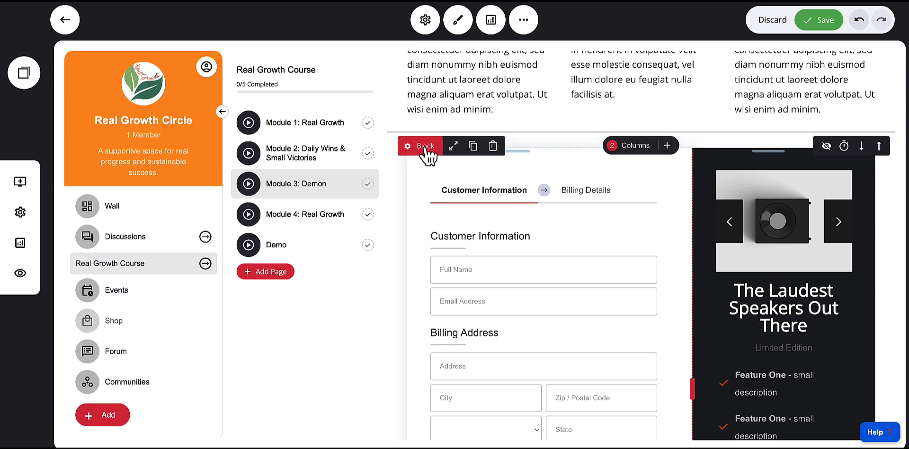
pyautogui.click(494, 152)
pyautogui.click(499, 227)
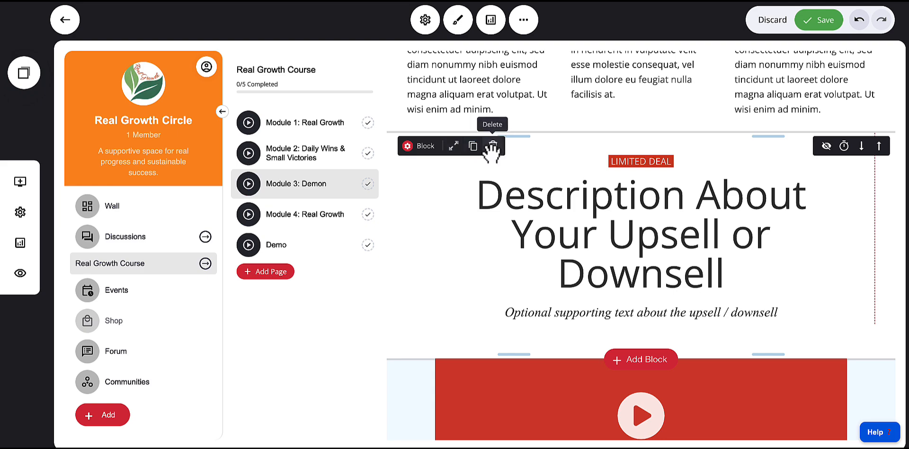
pyautogui.click(493, 148)
pyautogui.click(506, 235)
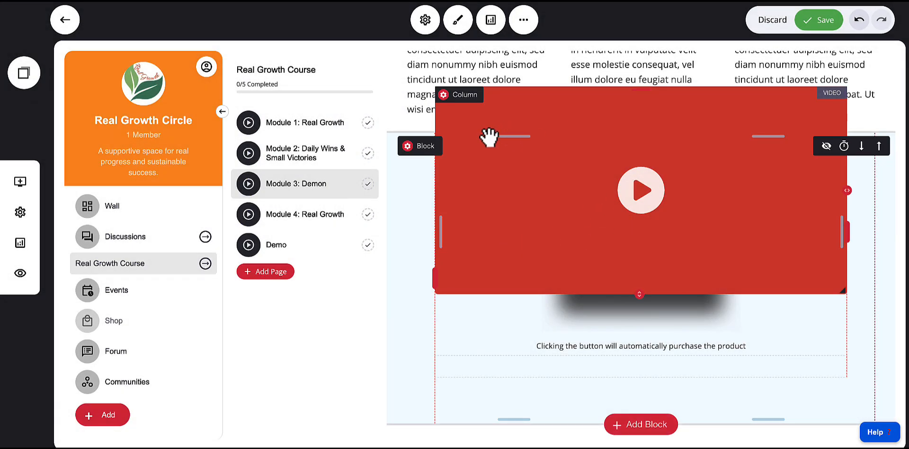
pyautogui.scroll(5, 521, 166)
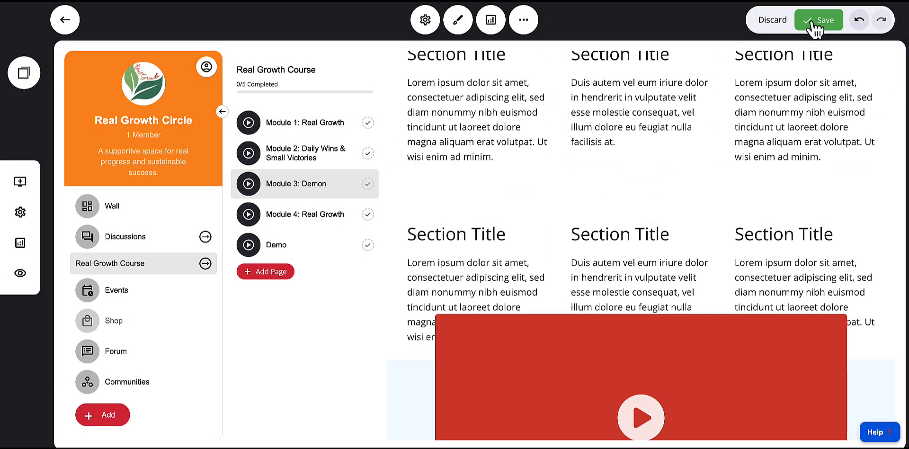
pyautogui.click(811, 21)
# Open Module 4: Real Growth's page, switch its video playlist to the Video with Sidebar layout, and save
pyautogui.click(303, 223)
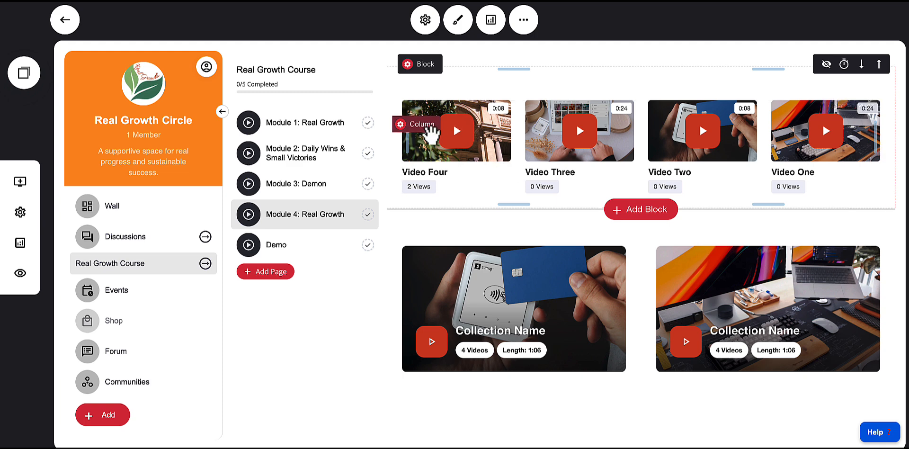
pyautogui.click(495, 116)
pyautogui.click(426, 85)
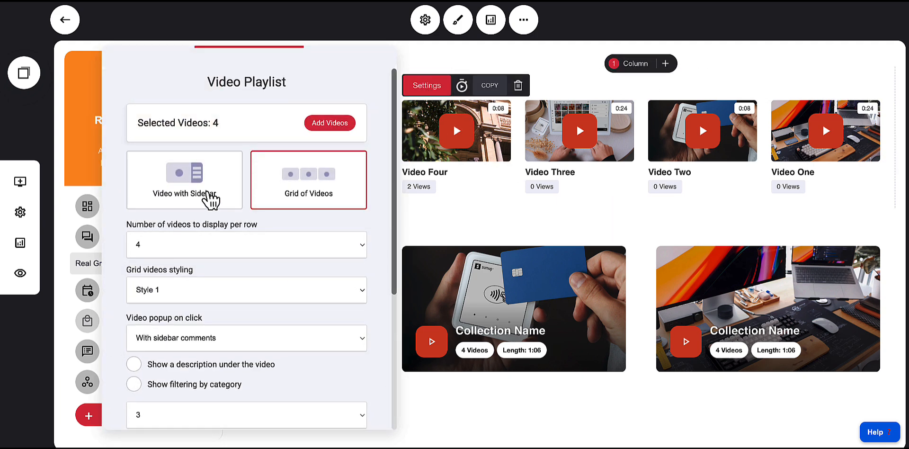
pyautogui.click(189, 188)
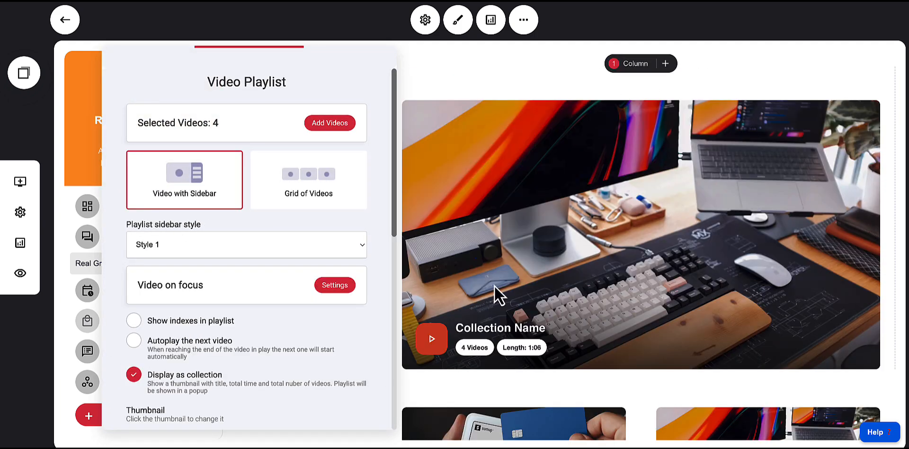
pyautogui.click(511, 78)
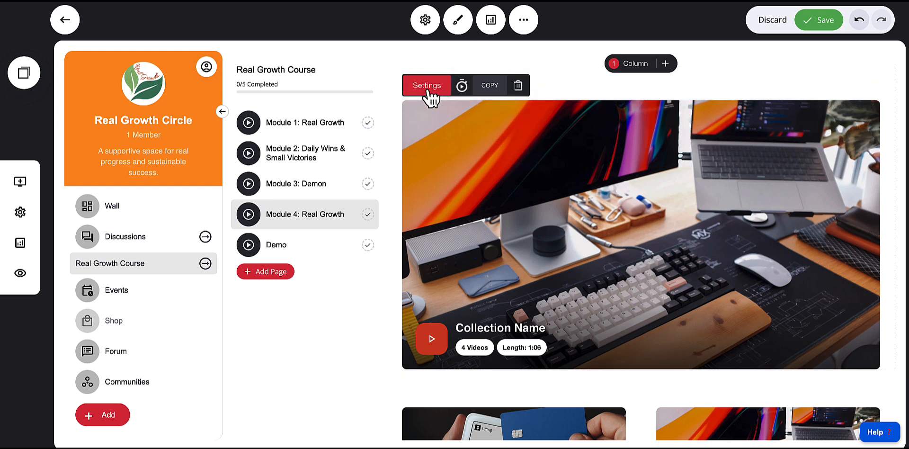
pyautogui.click(429, 90)
pyautogui.scroll(-6, 334, 203)
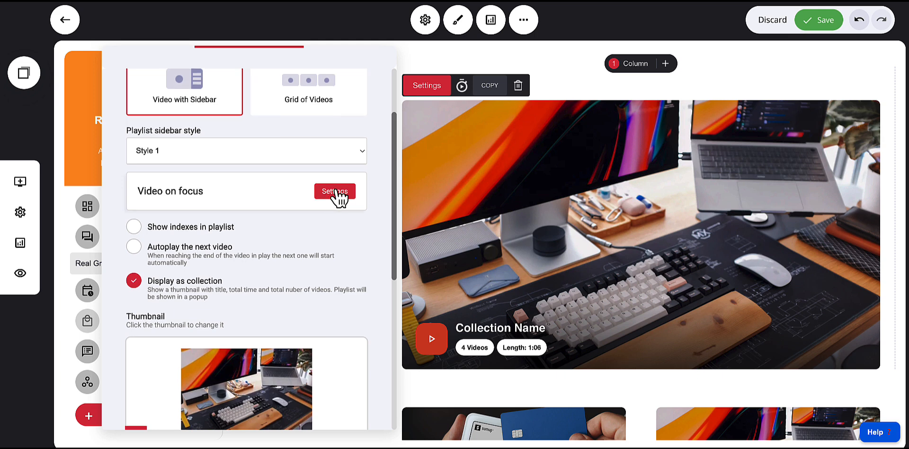
pyautogui.scroll(-2, 339, 199)
pyautogui.click(546, 192)
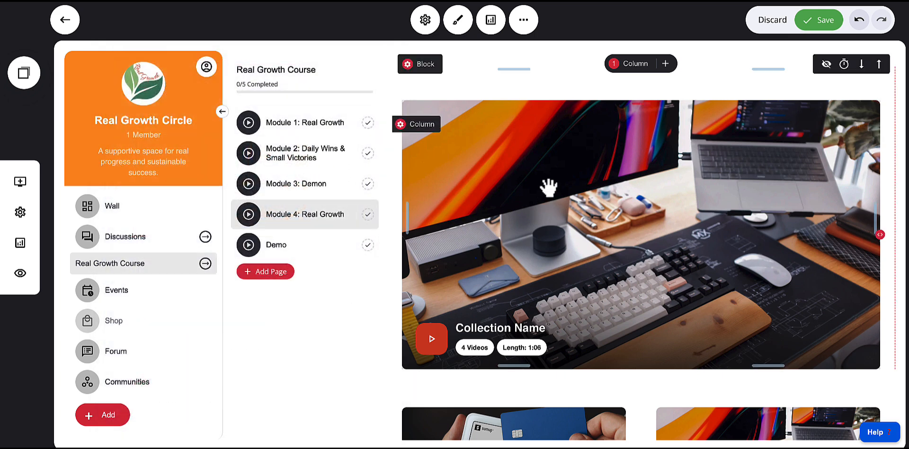
pyautogui.click(824, 21)
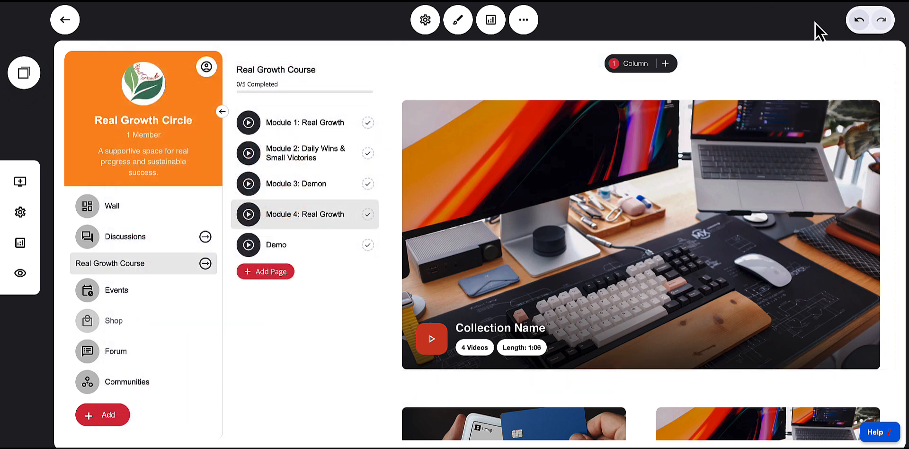
# Open the Demo page and browse the block template gallery without adding a block
pyautogui.click(289, 247)
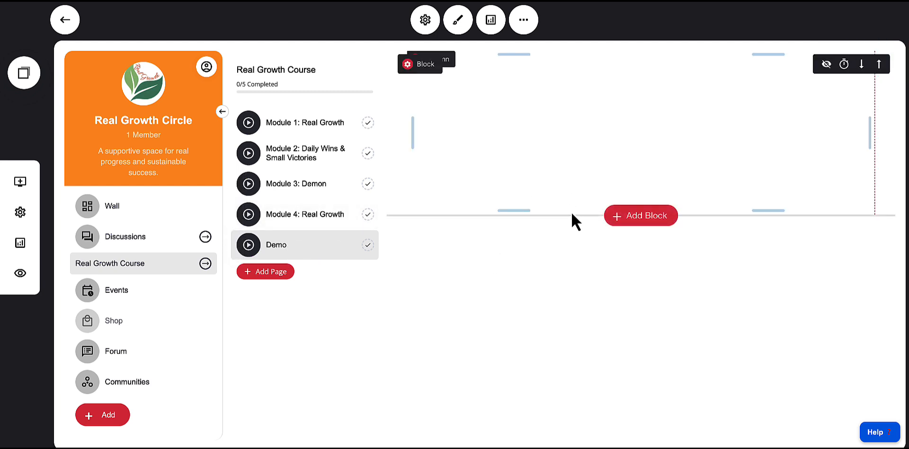
pyautogui.click(629, 218)
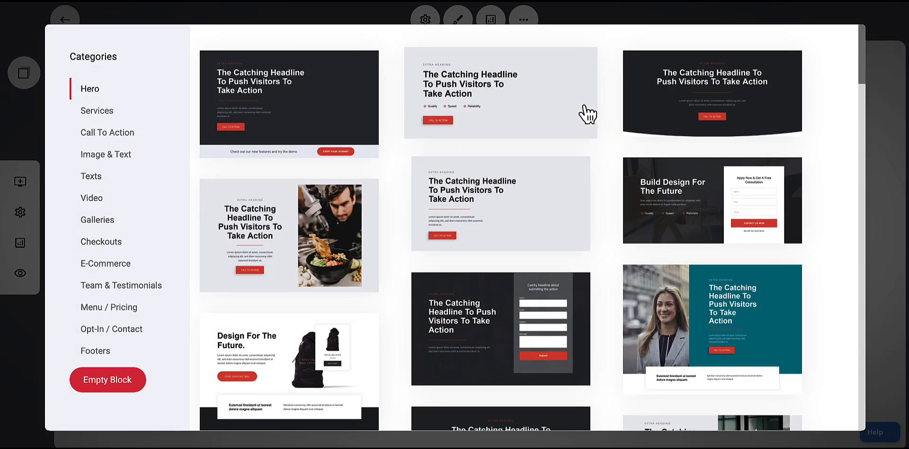
pyautogui.click(681, 22)
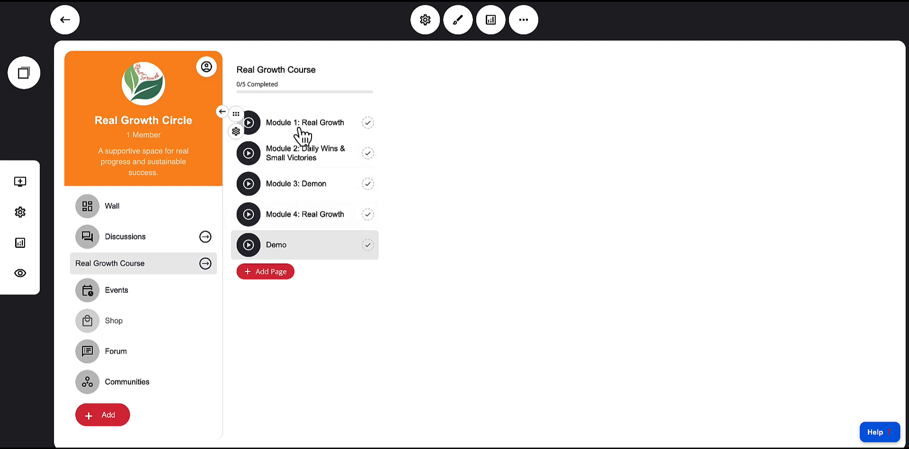
# Duplicate the Demo course page
pyautogui.click(236, 132)
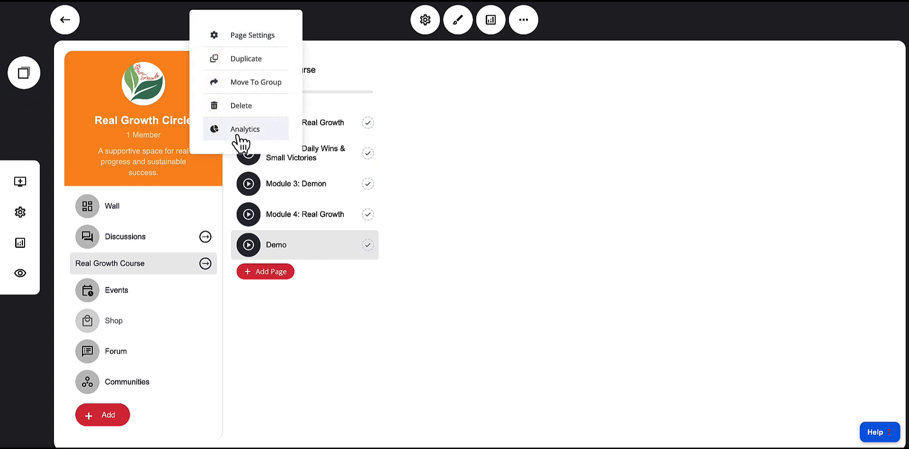
pyautogui.click(240, 59)
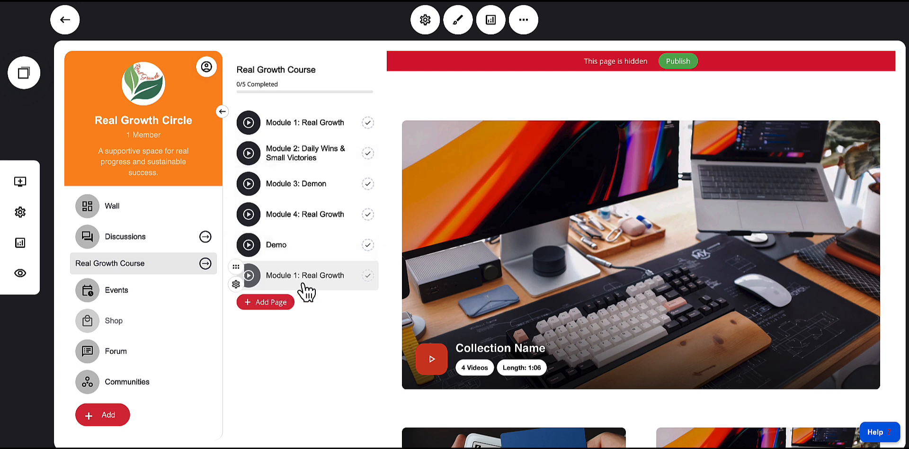
# Rename the duplicated page to "Module 5: Demo" in its page settings and close the dialog
pyautogui.click(236, 285)
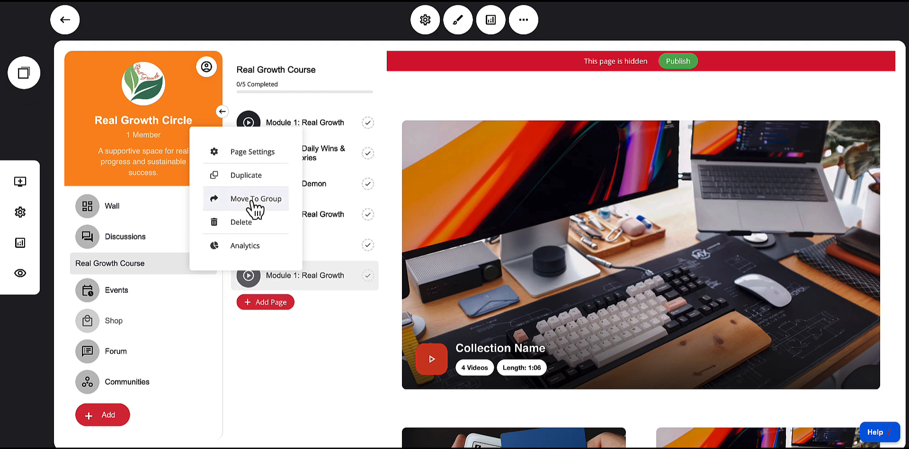
pyautogui.click(243, 152)
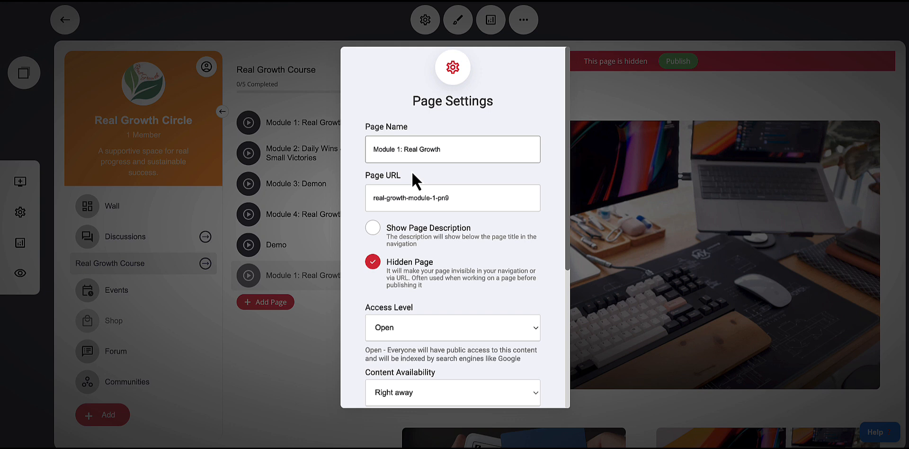
pyautogui.press('BackSpace')
pyautogui.write('5')
pyautogui.moveTo(404, 149); pyautogui.dragTo(532, 152)
pyautogui.press('BackSpace')
pyautogui.moveTo(471, 198); pyautogui.dragTo(373, 199)
pyautogui.scroll(-2, 473, 198)
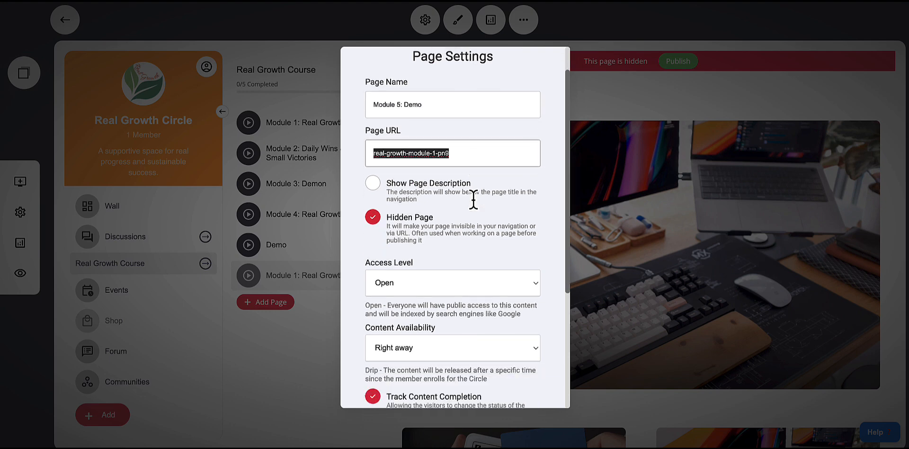
pyautogui.scroll(-4, 487, 213)
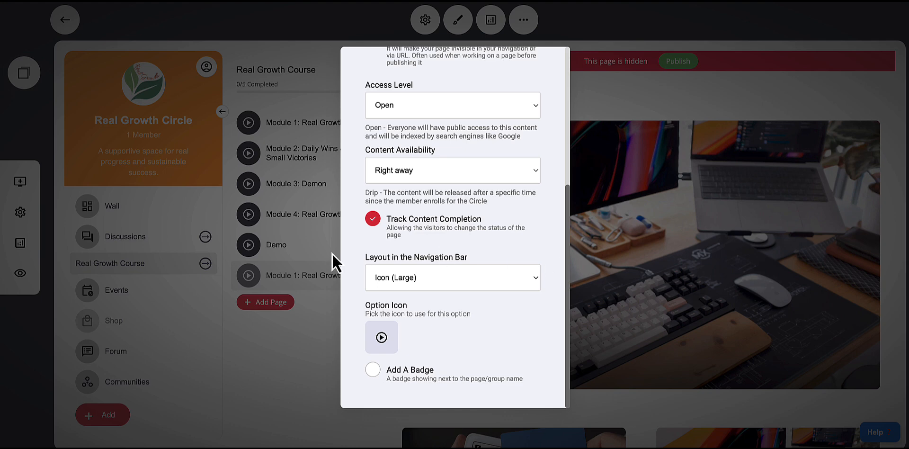
pyautogui.click(320, 311)
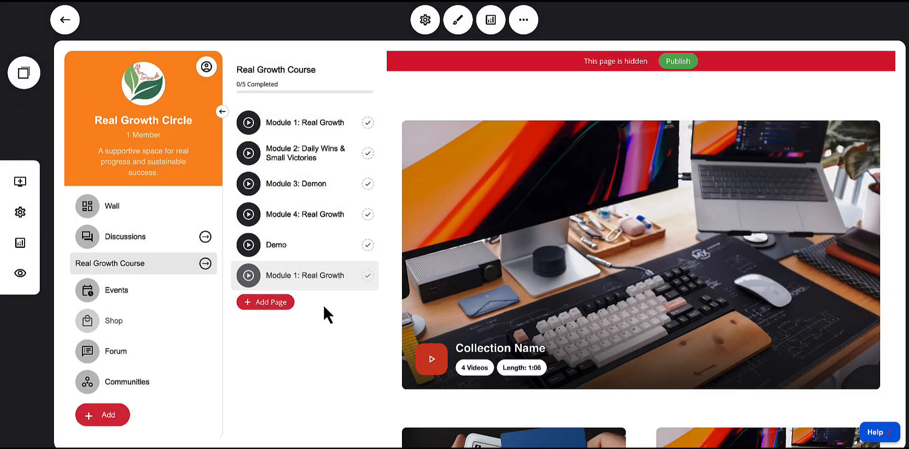
# Make Module 5: Demo available only after completion of Real Growth Course/Demo
pyautogui.click(236, 284)
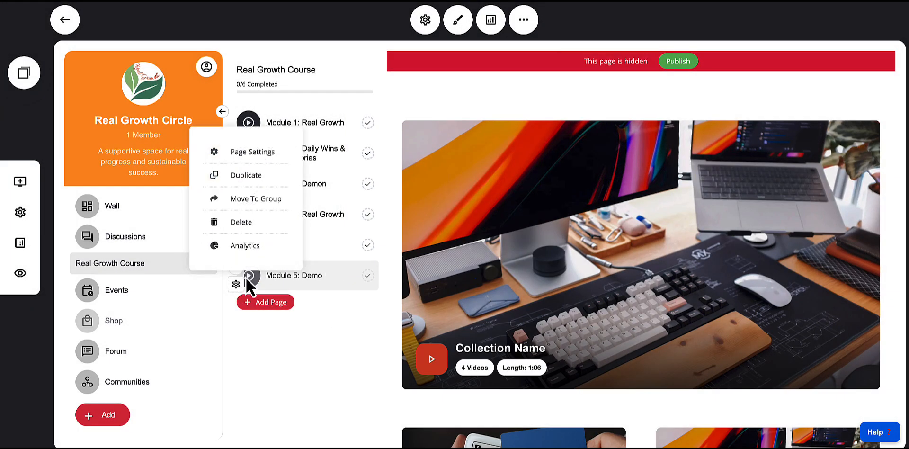
pyautogui.click(244, 155)
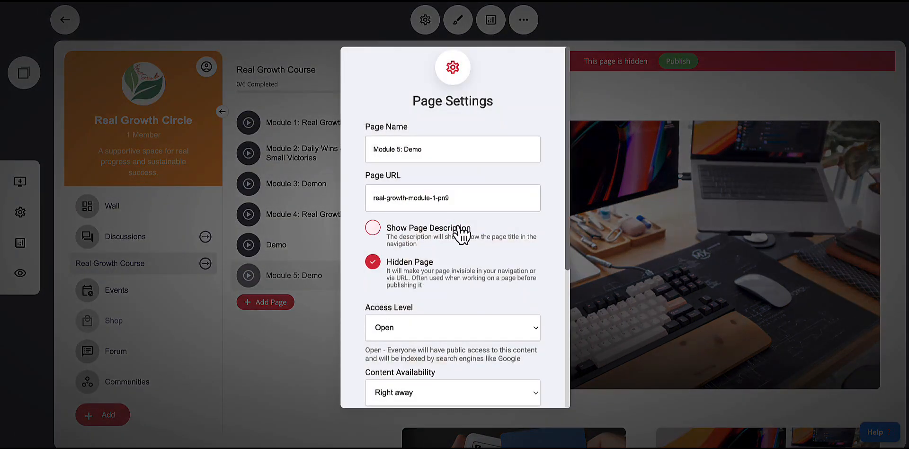
pyautogui.scroll(-3, 452, 235)
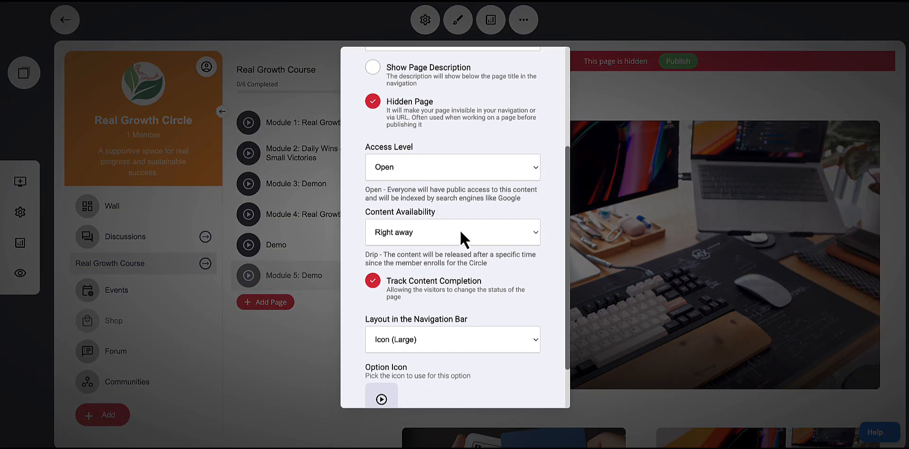
pyautogui.click(411, 238)
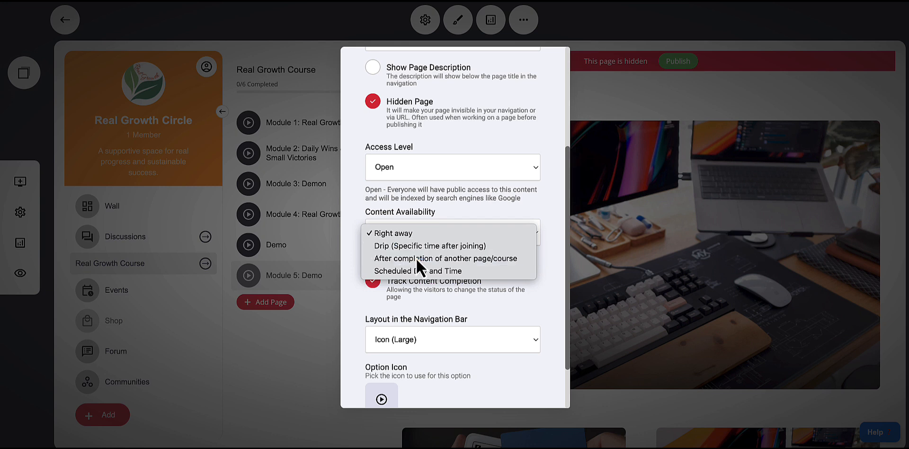
pyautogui.click(417, 258)
pyautogui.scroll(-2, 436, 272)
pyautogui.click(438, 205)
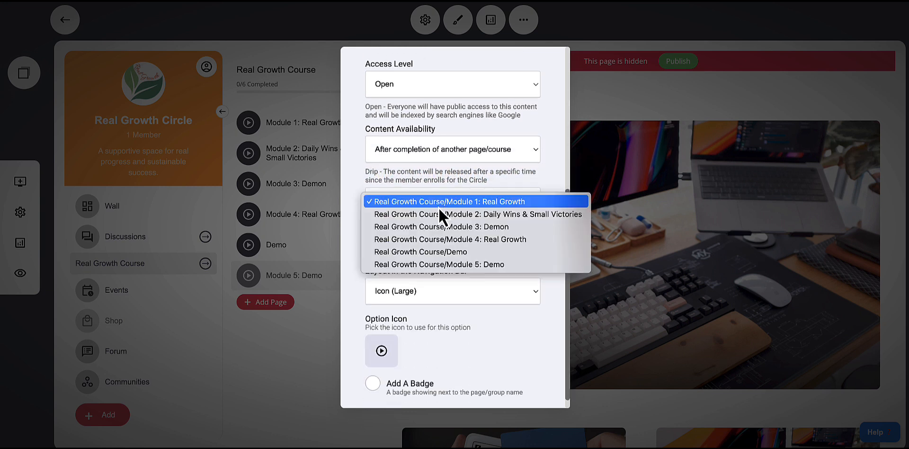
pyautogui.click(444, 256)
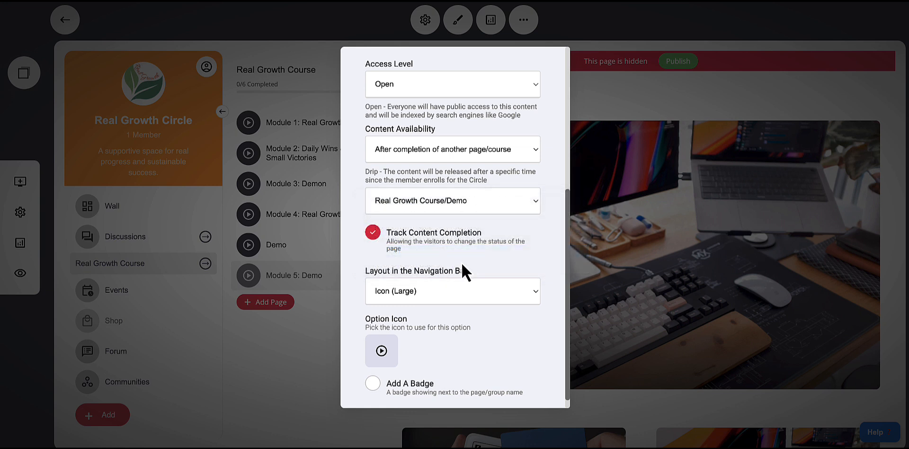
pyautogui.scroll(-1, 472, 263)
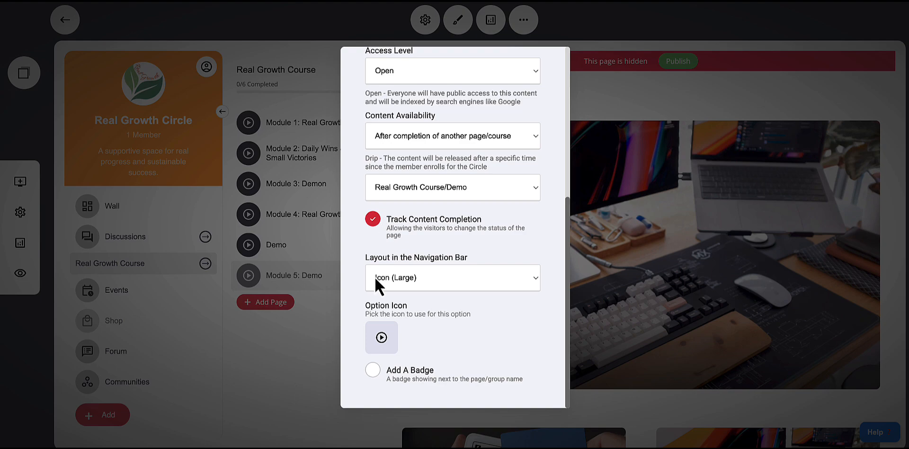
pyautogui.click(322, 323)
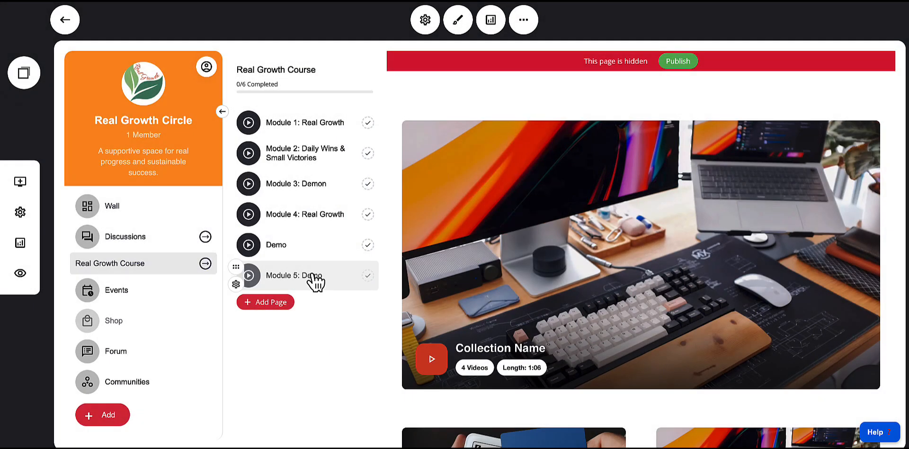
# Turn off the Hidden Page option for Module 5: Demo
pyautogui.click(239, 279)
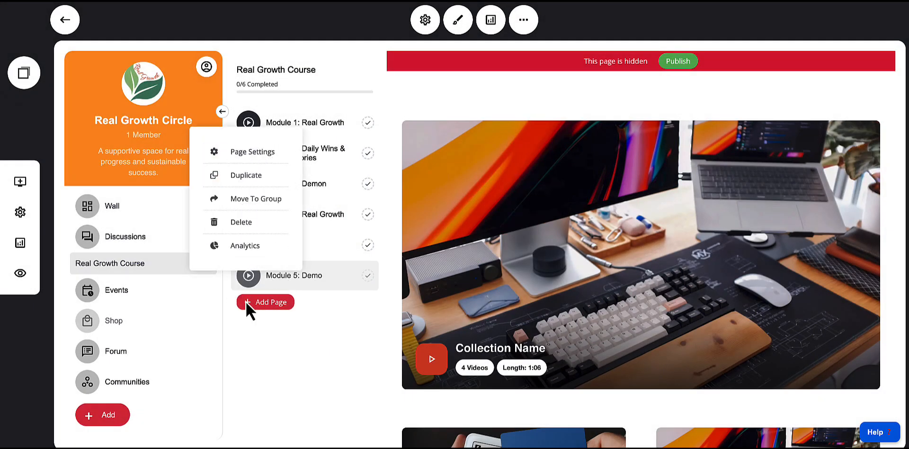
pyautogui.click(254, 154)
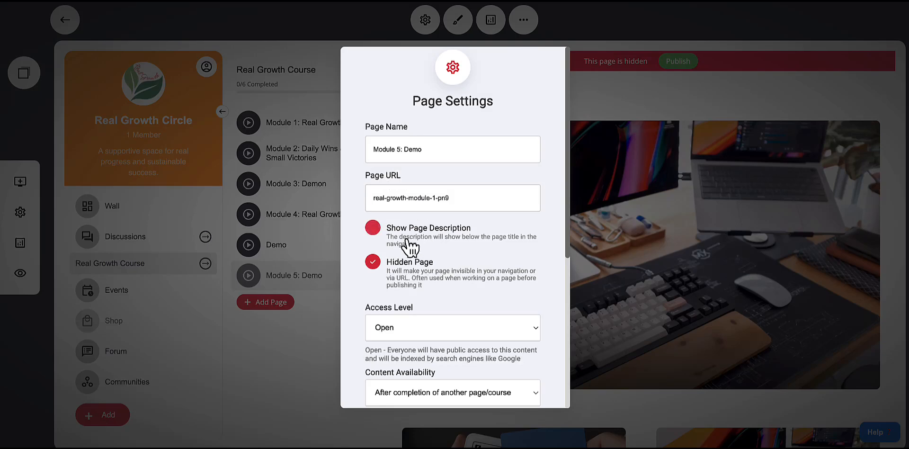
pyautogui.click(374, 262)
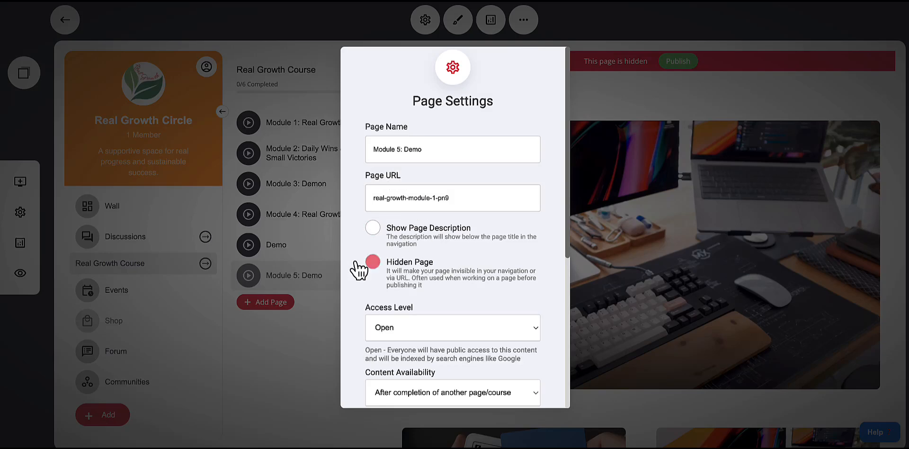
pyautogui.click(644, 230)
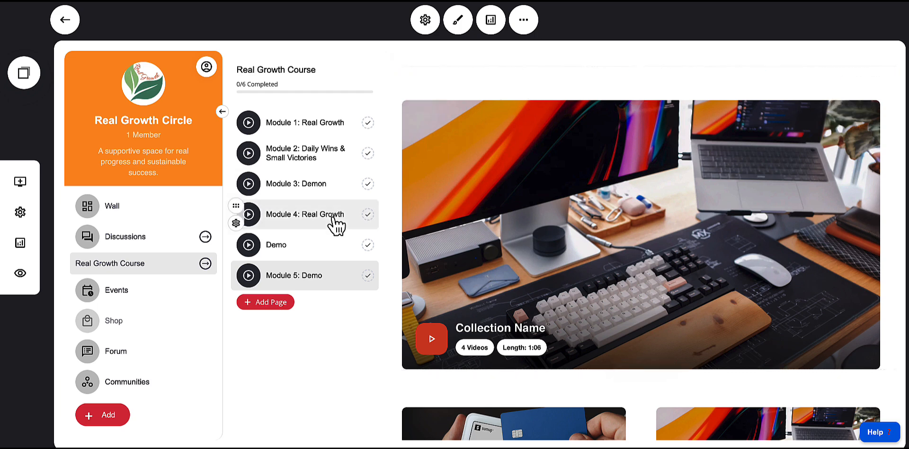
# Preview the course, open the locked Module 4, then mark Module 3: Demon as complete
pyautogui.click(20, 273)
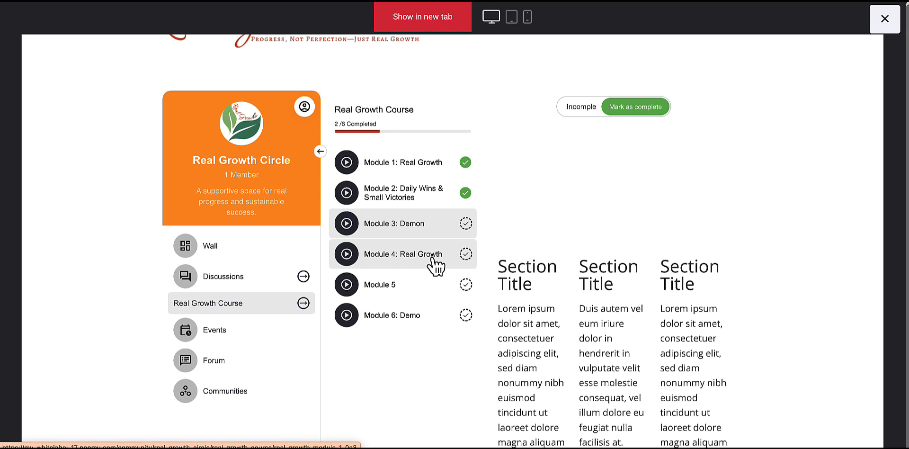
pyautogui.click(421, 267)
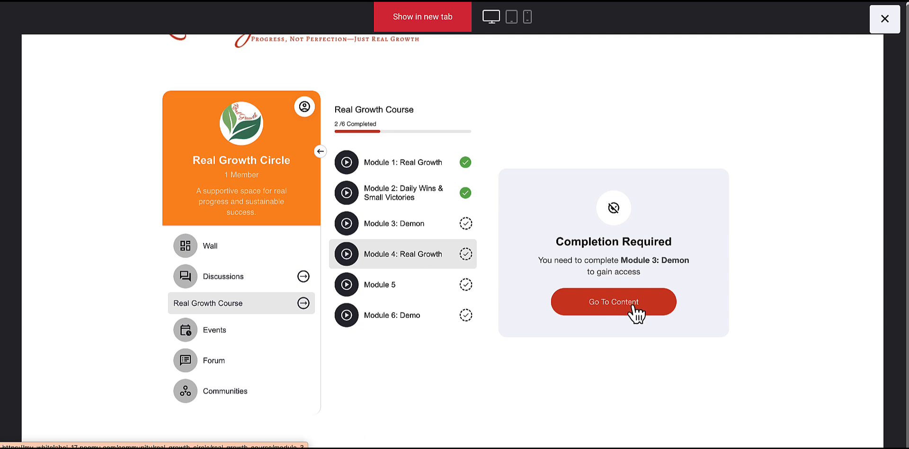
pyautogui.click(437, 231)
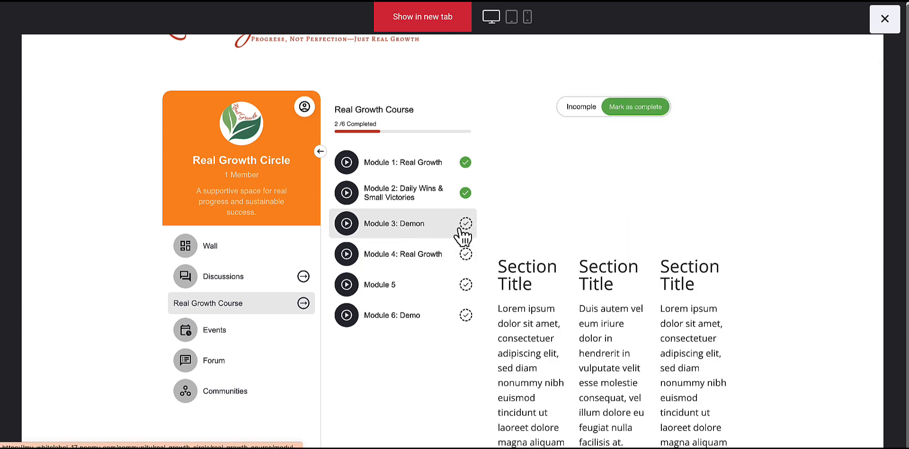
pyautogui.click(635, 107)
# Check access to Modules 4, 5 and 6 in the preview, then close it
pyautogui.click(443, 265)
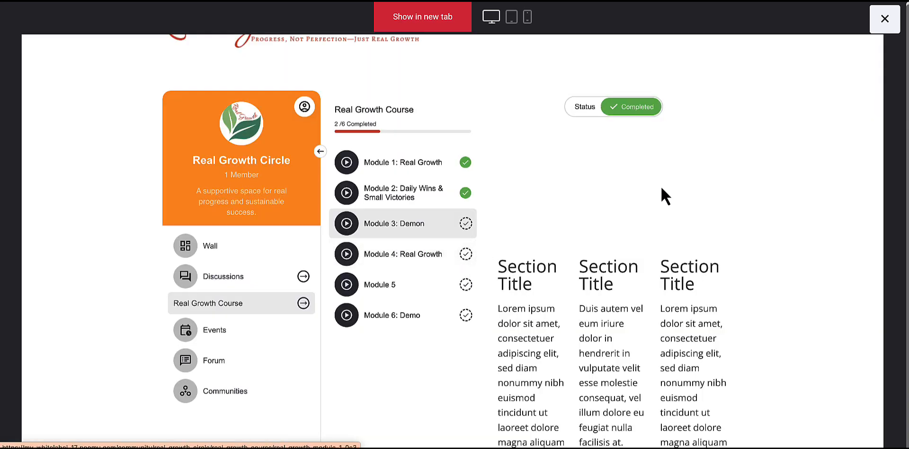
pyautogui.scroll(-10, 621, 260)
pyautogui.scroll(10, 616, 253)
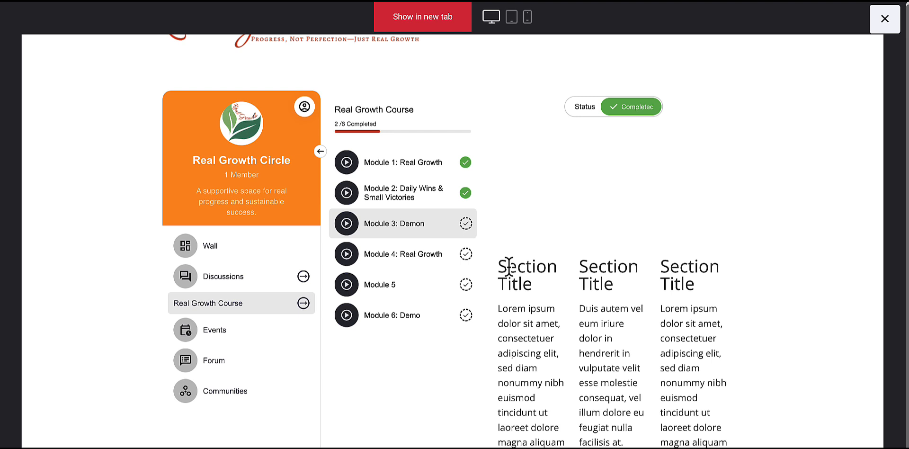
pyautogui.click(377, 269)
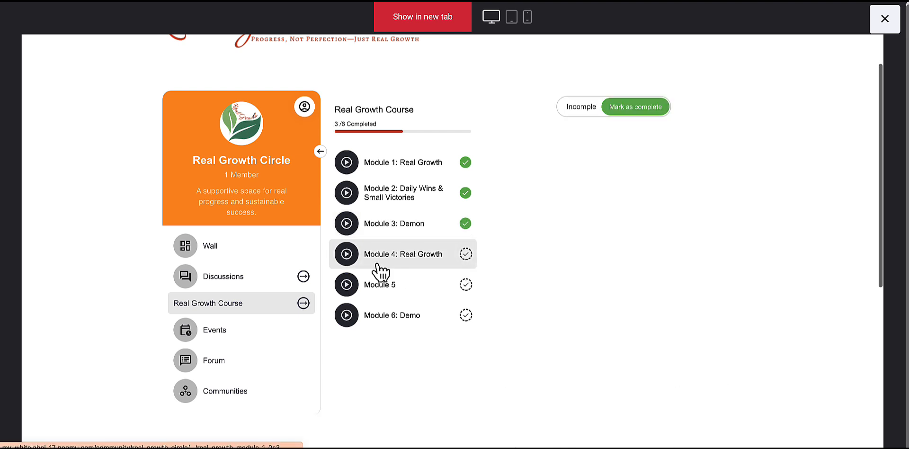
pyautogui.click(405, 295)
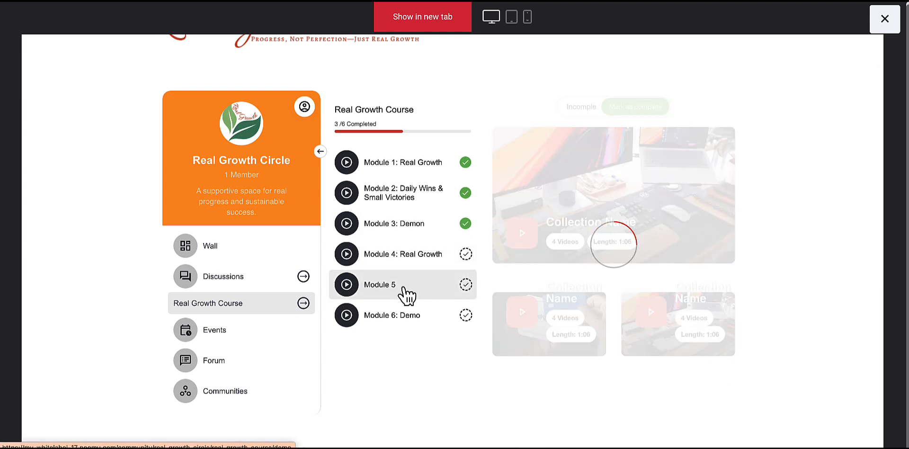
pyautogui.click(411, 315)
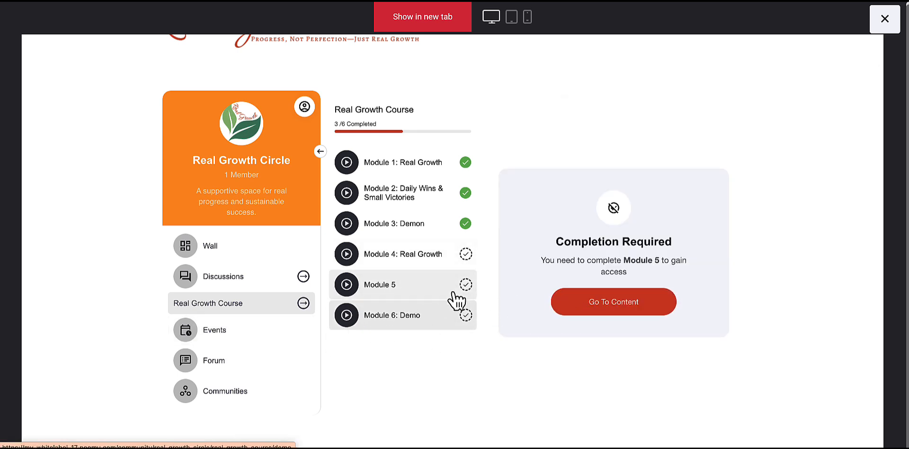
pyautogui.scroll(2, 741, 105)
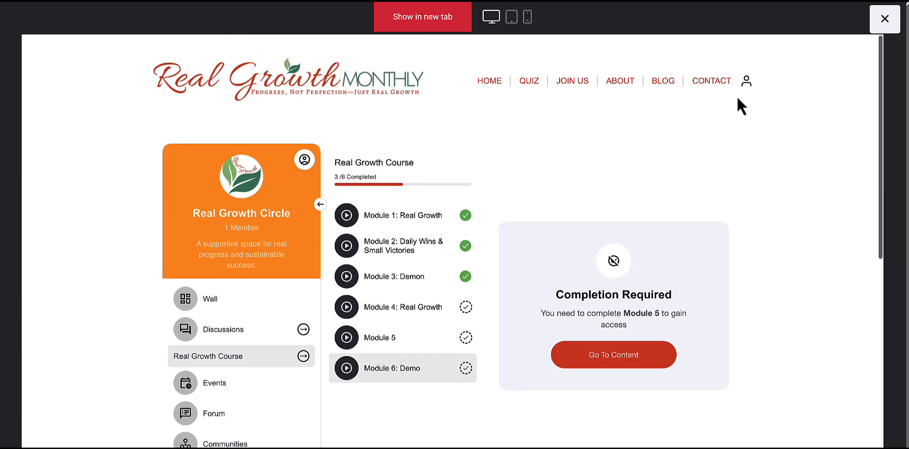
pyautogui.click(883, 19)
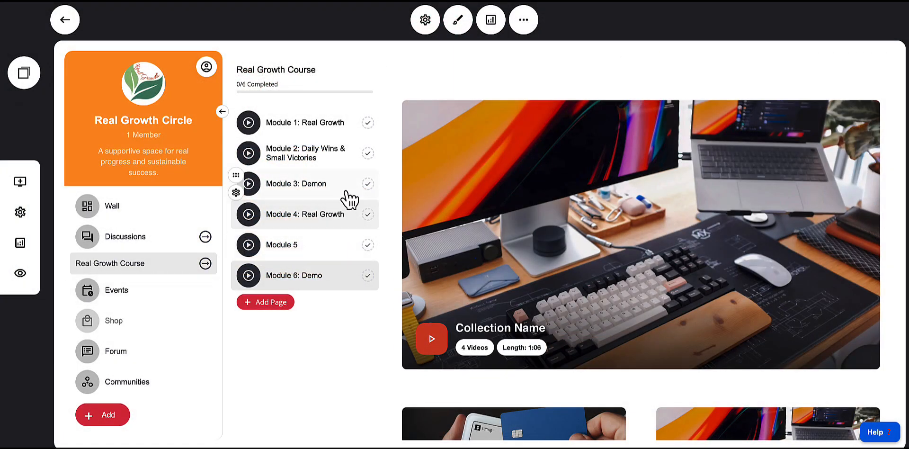
# Rename the Module 3: Demon page to "Module 3: Demo" in its page settings
pyautogui.click(236, 193)
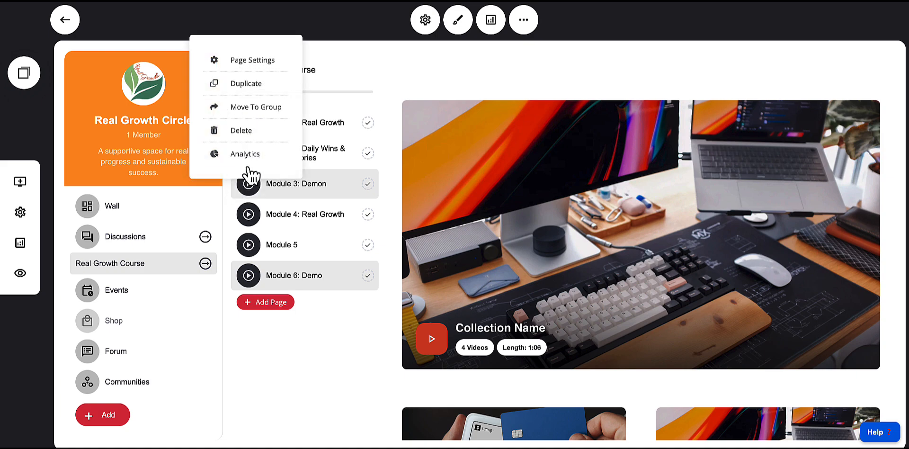
pyautogui.click(238, 66)
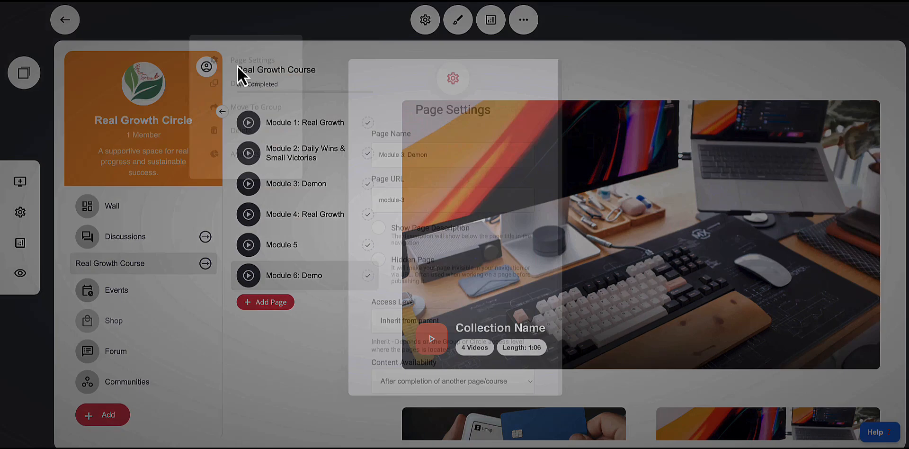
pyautogui.scroll(-3, 434, 246)
pyautogui.scroll(-3, 433, 247)
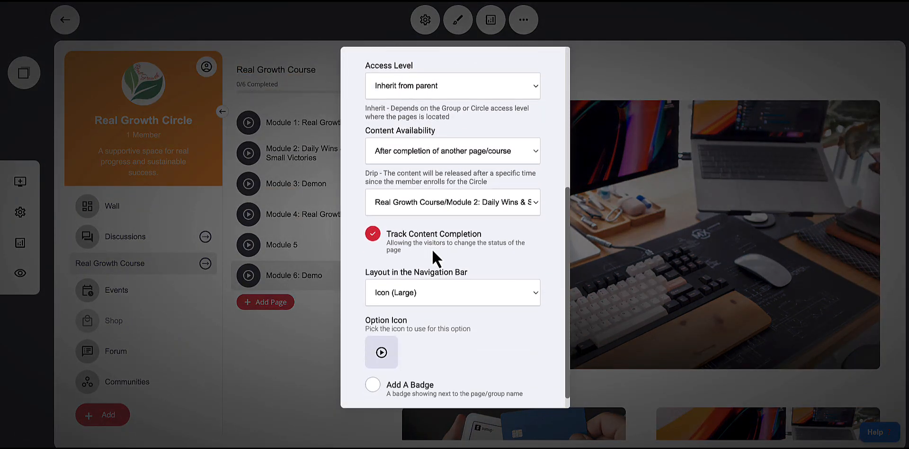
pyautogui.scroll(6, 433, 298)
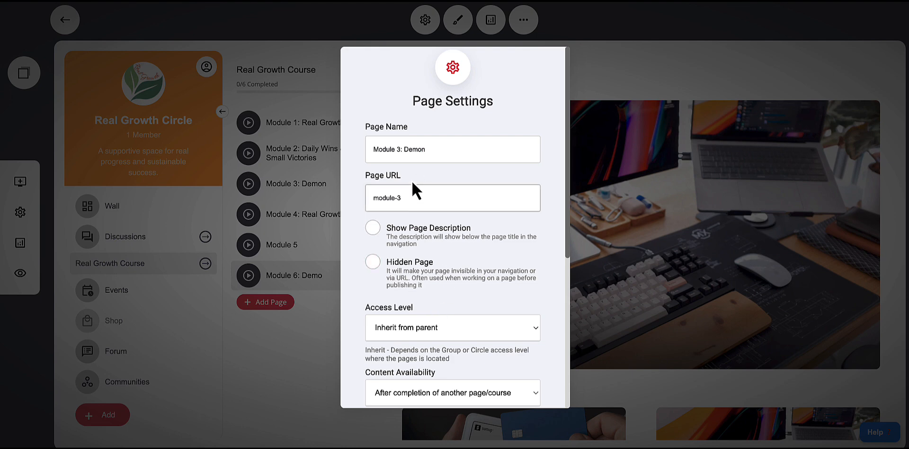
pyautogui.click(432, 149)
pyautogui.press('BackSpace')
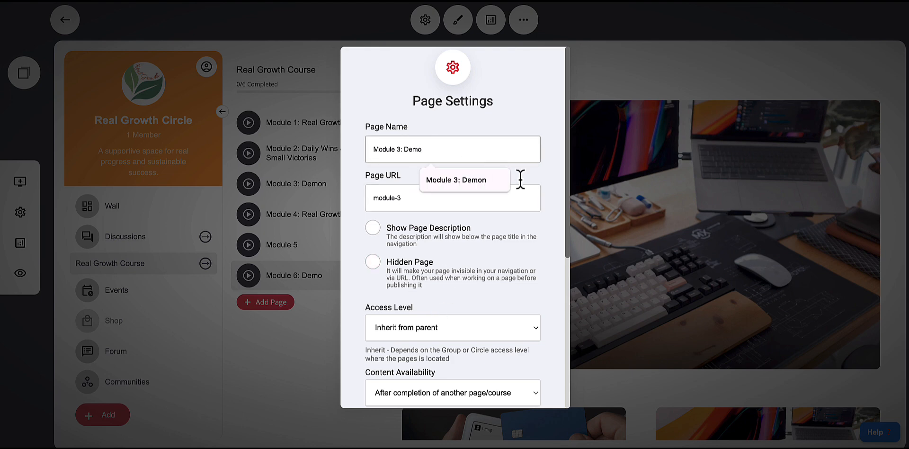
pyautogui.click(524, 97)
pyautogui.click(524, 192)
pyautogui.scroll(-1, 560, 214)
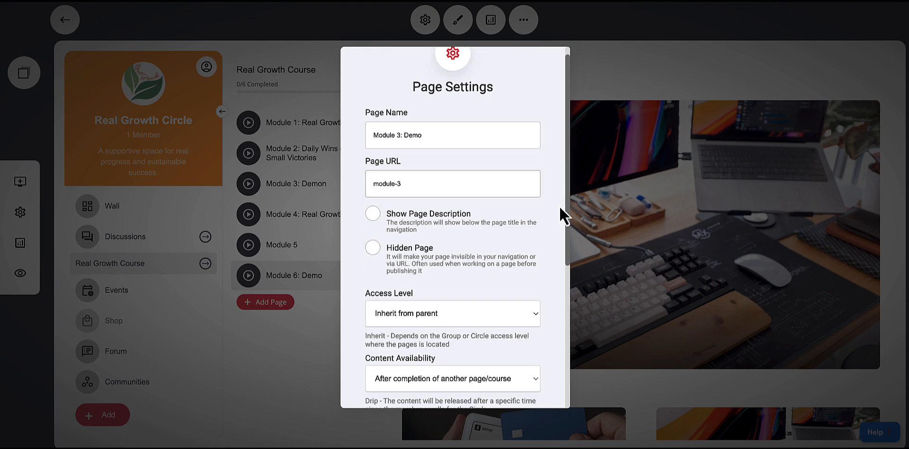
pyautogui.scroll(-6, 550, 220)
pyautogui.click(669, 162)
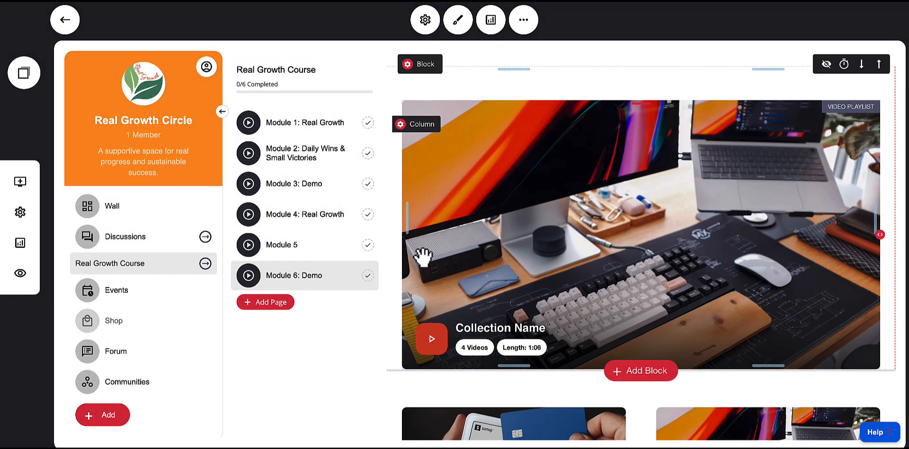
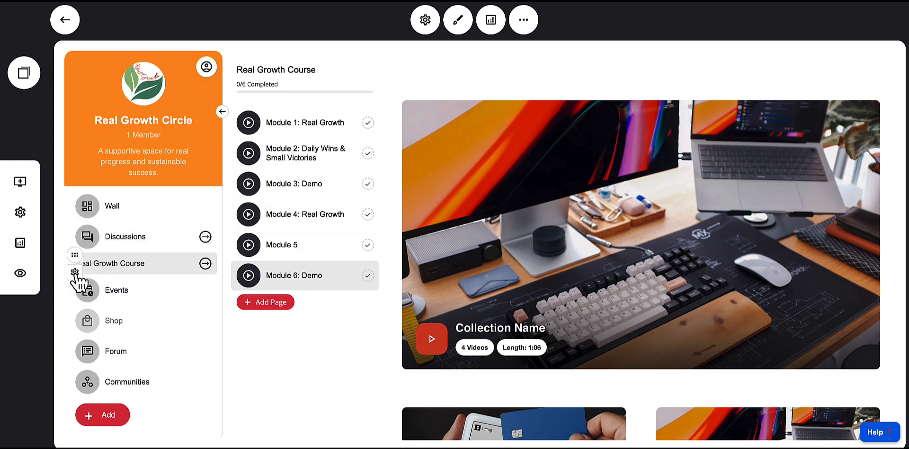
# Open the Real Growth Course group settings and set its access level to Payment required
pyautogui.click(75, 272)
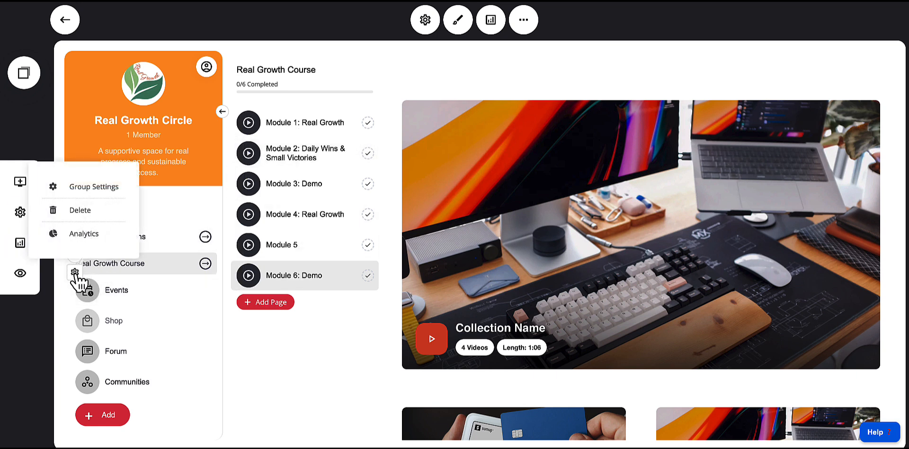
pyautogui.click(82, 192)
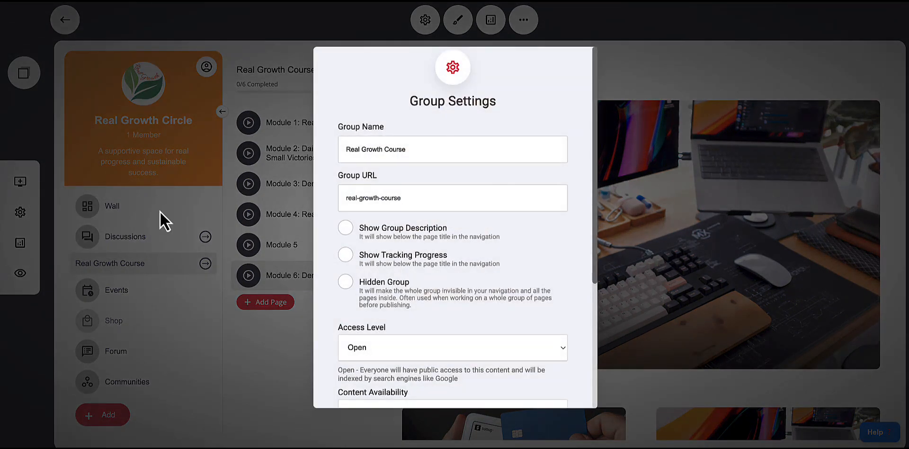
pyautogui.scroll(-2, 428, 260)
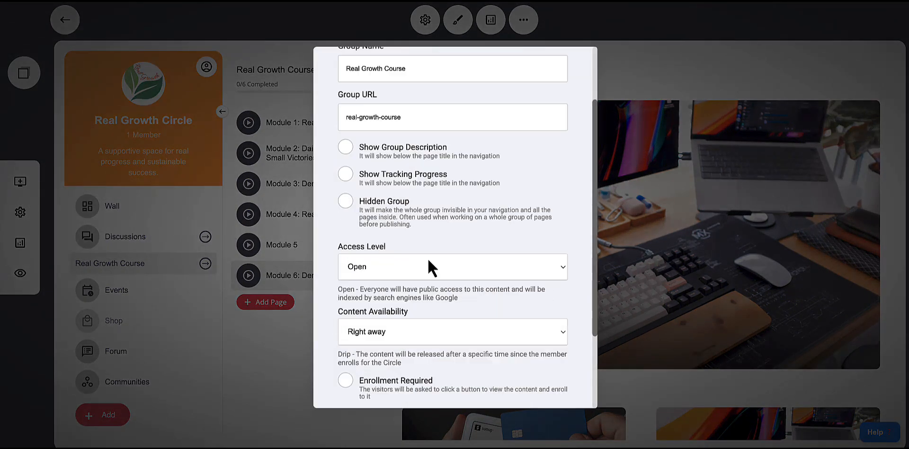
pyautogui.scroll(-1, 427, 258)
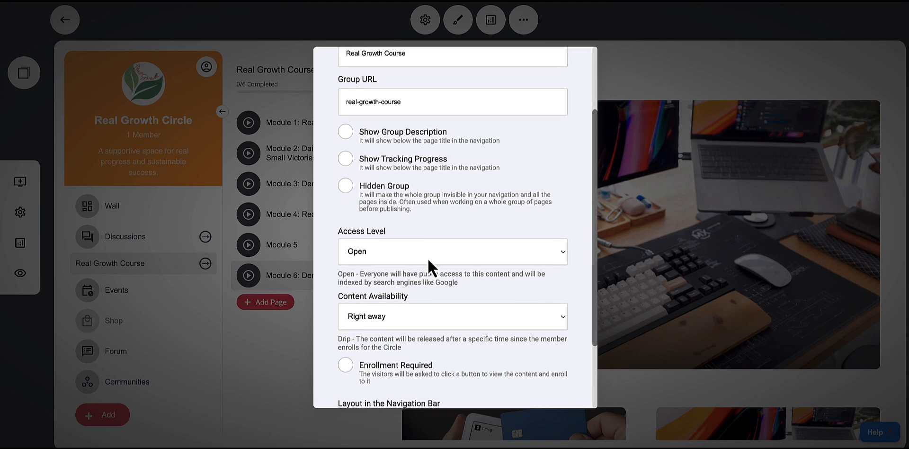
pyautogui.click(402, 254)
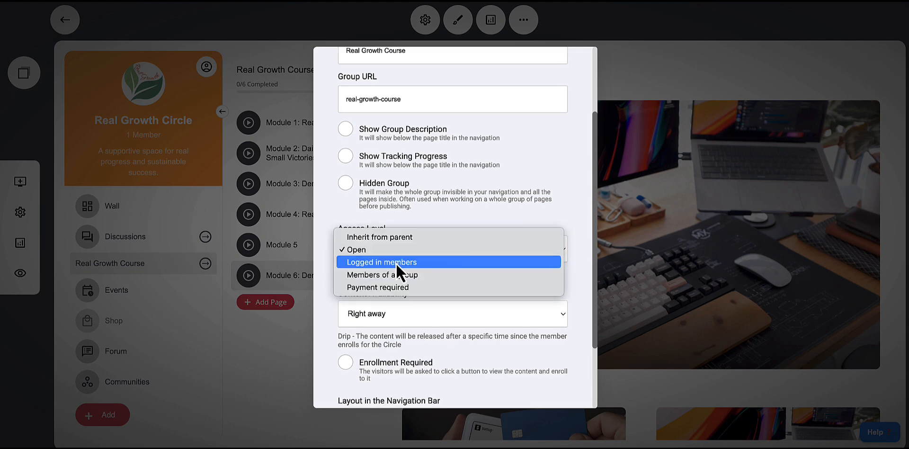
pyautogui.click(392, 287)
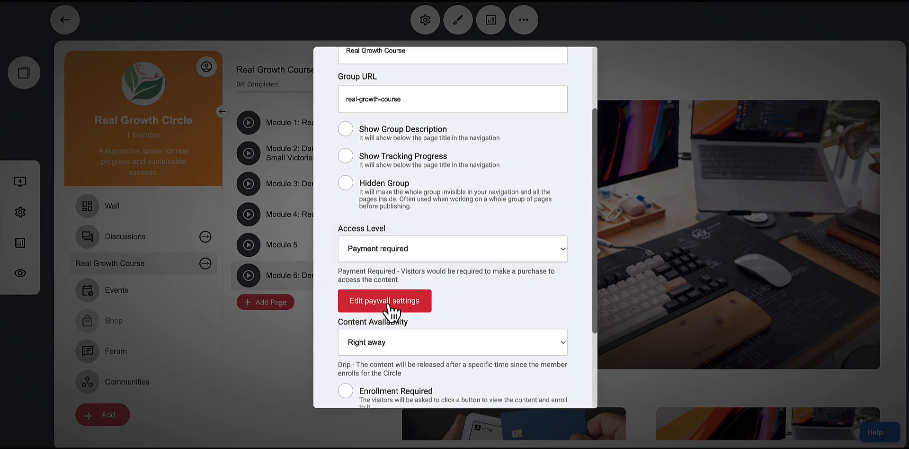
# Try setting up a recurring-fee subscription in the paywall settings, then cancel it and switch the recurring fee off
pyautogui.click(386, 302)
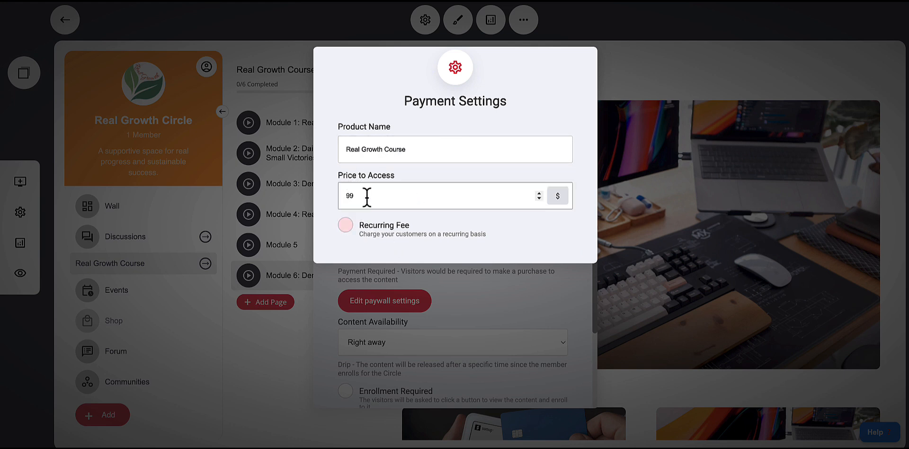
pyautogui.click(350, 228)
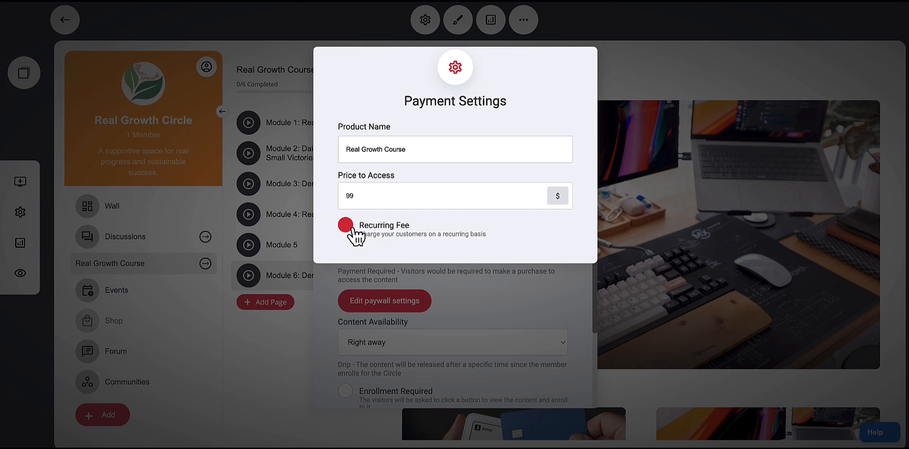
pyautogui.click(547, 266)
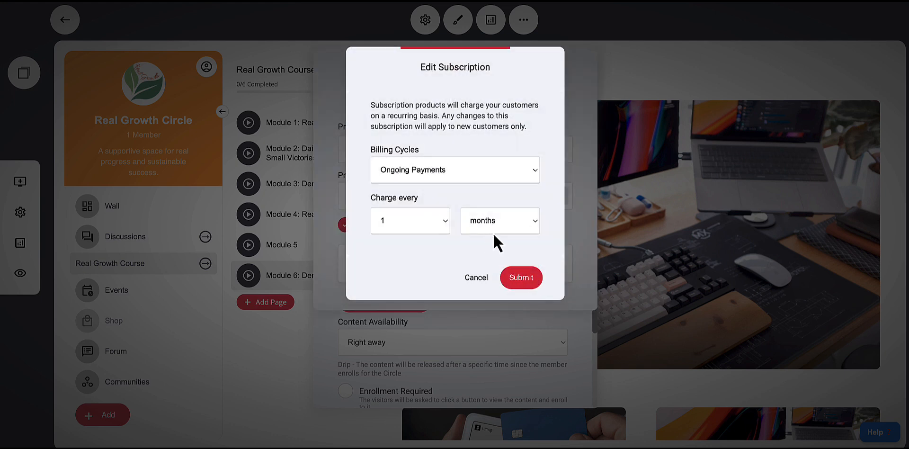
pyautogui.click(498, 228)
pyautogui.click(442, 264)
pyautogui.click(415, 179)
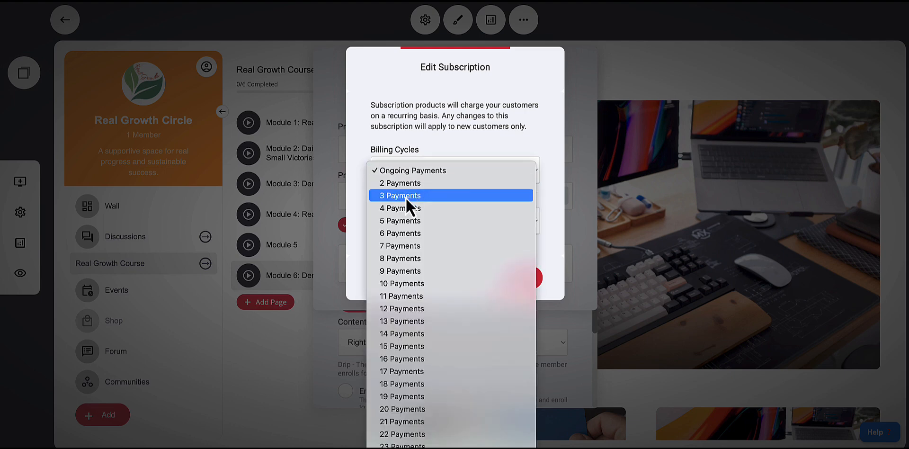
pyautogui.click(500, 163)
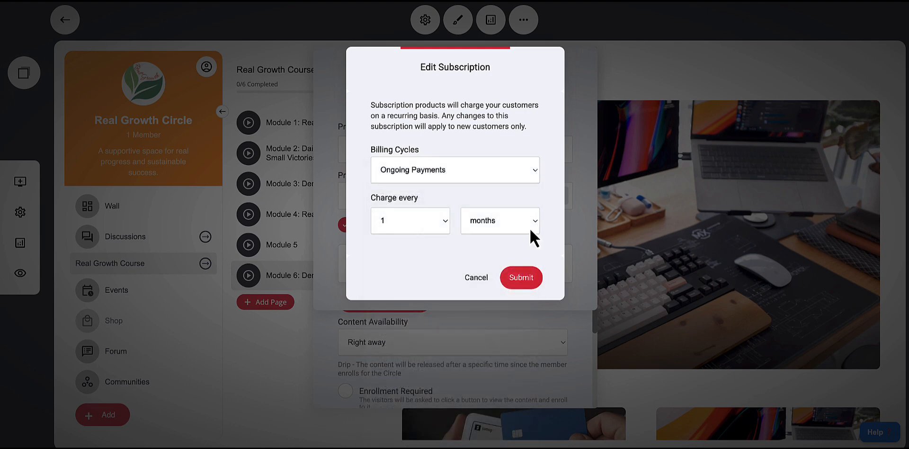
pyautogui.click(478, 280)
pyautogui.click(346, 225)
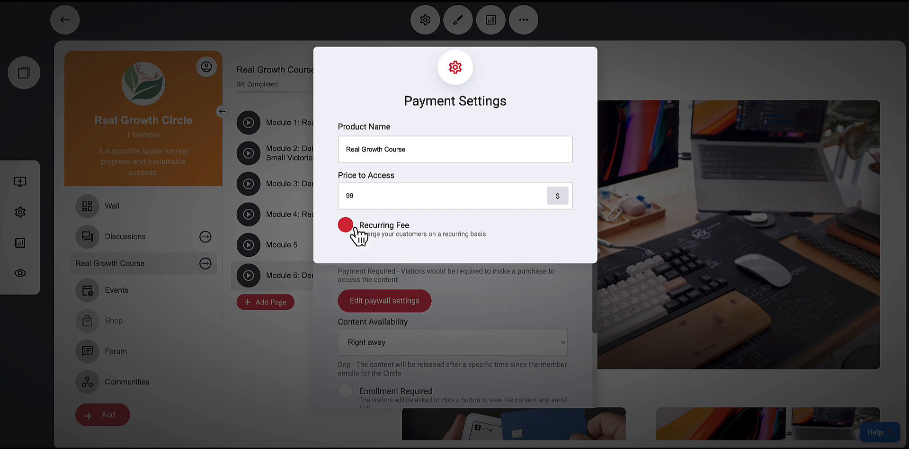
# Close the payment settings and the group settings dialogs
pyautogui.click(575, 279)
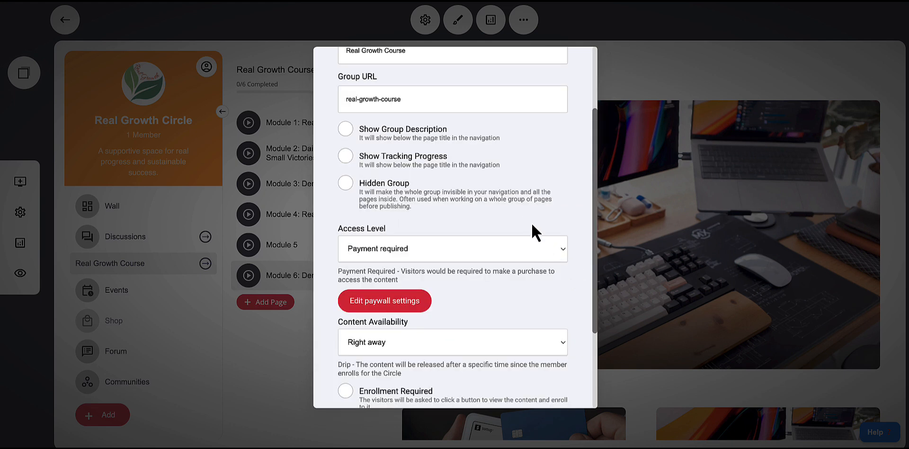
pyautogui.scroll(-2, 536, 232)
pyautogui.click(629, 66)
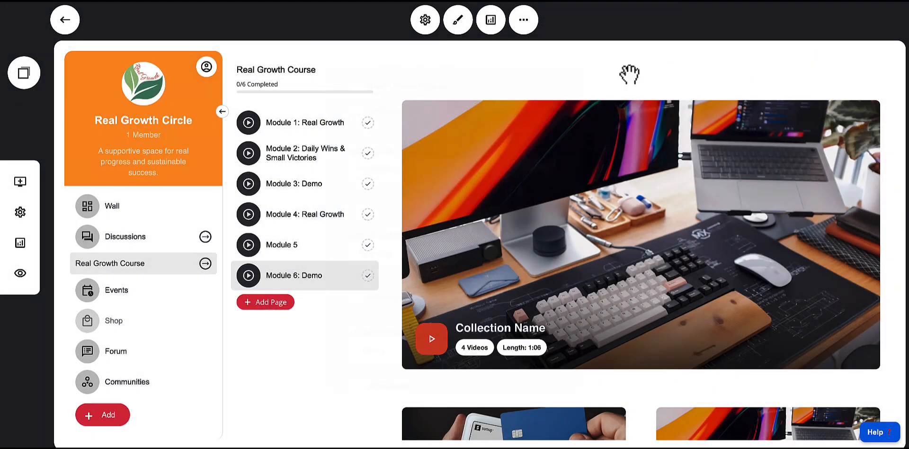
# Preview the circle and open the Real Growth Course from its navigation
pyautogui.click(123, 209)
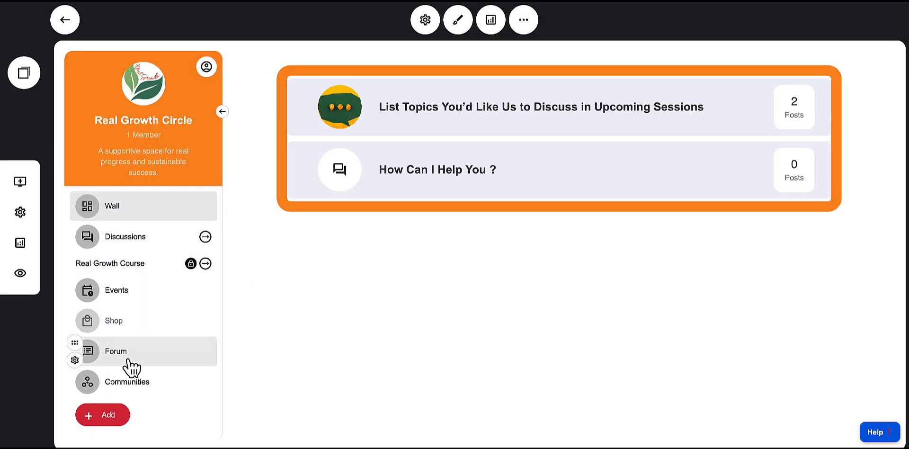
pyautogui.click(129, 361)
pyautogui.click(123, 219)
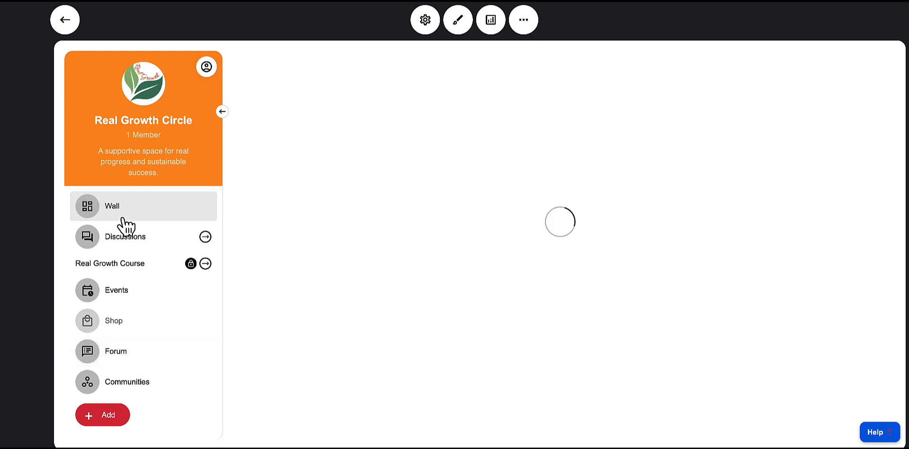
pyautogui.click(20, 274)
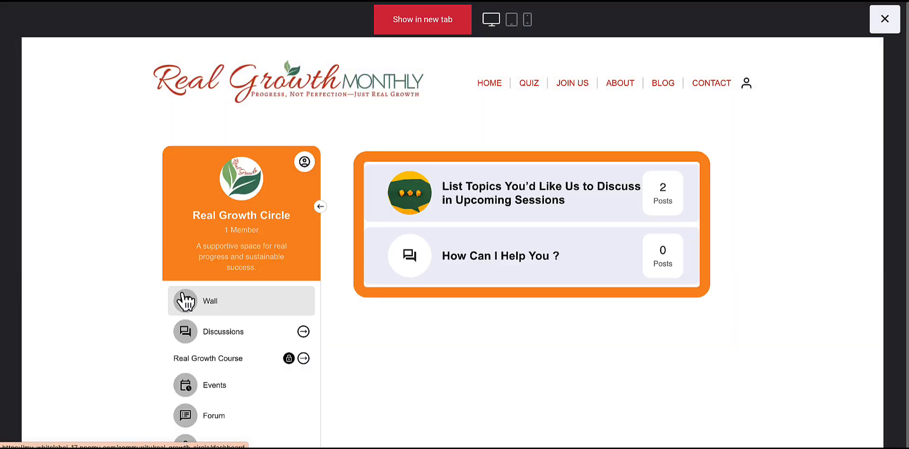
pyautogui.scroll(-2, 328, 296)
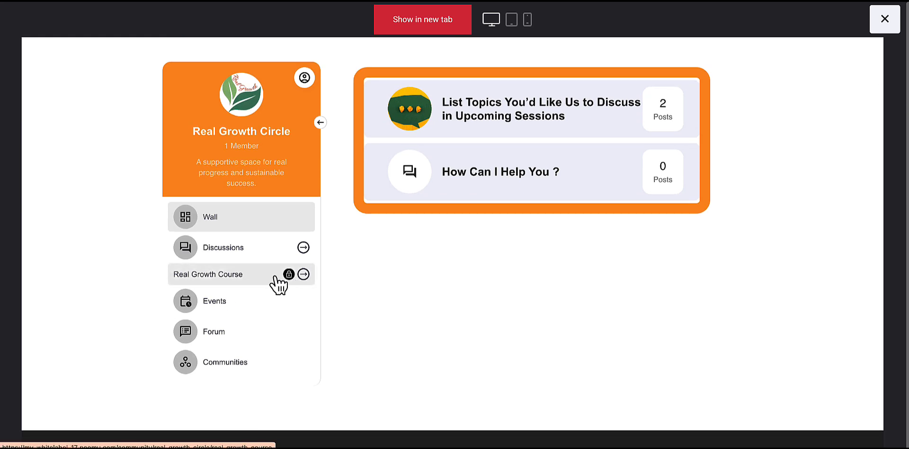
pyautogui.click(237, 276)
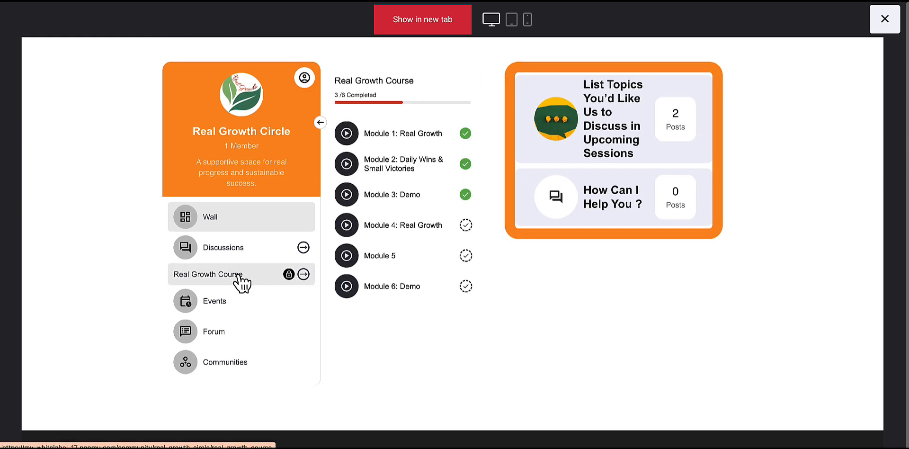
# Open Modules 1, 2 and 3 in the preview to check which ones show the paywall
pyautogui.click(373, 137)
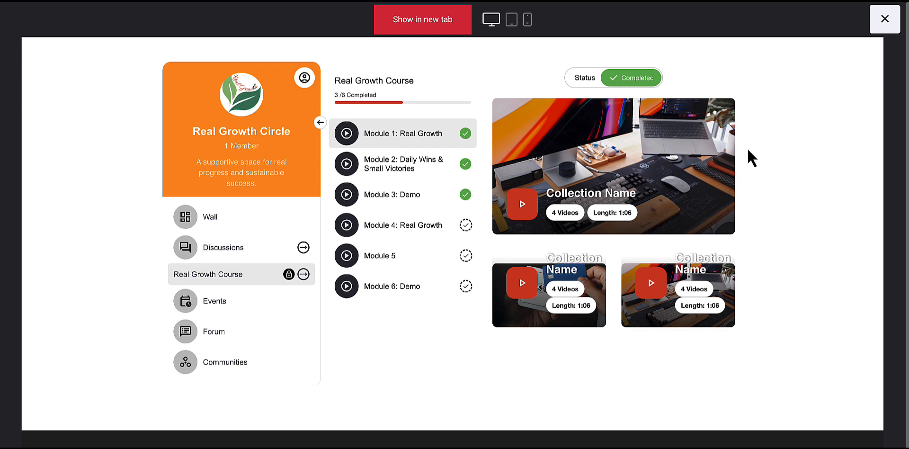
pyautogui.click(419, 155)
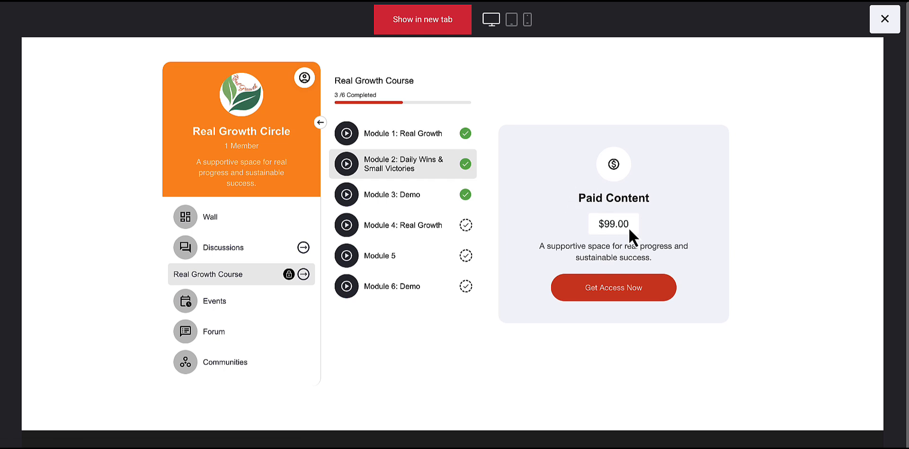
pyautogui.click(403, 138)
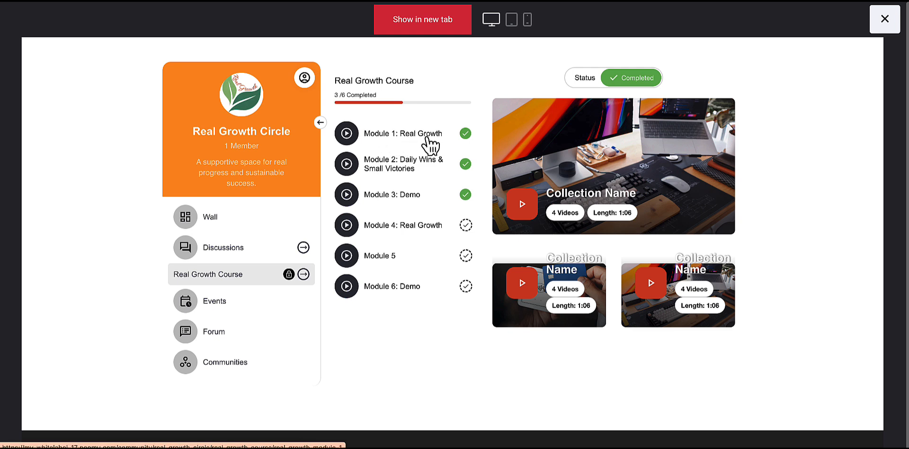
pyautogui.click(412, 167)
pyautogui.click(423, 199)
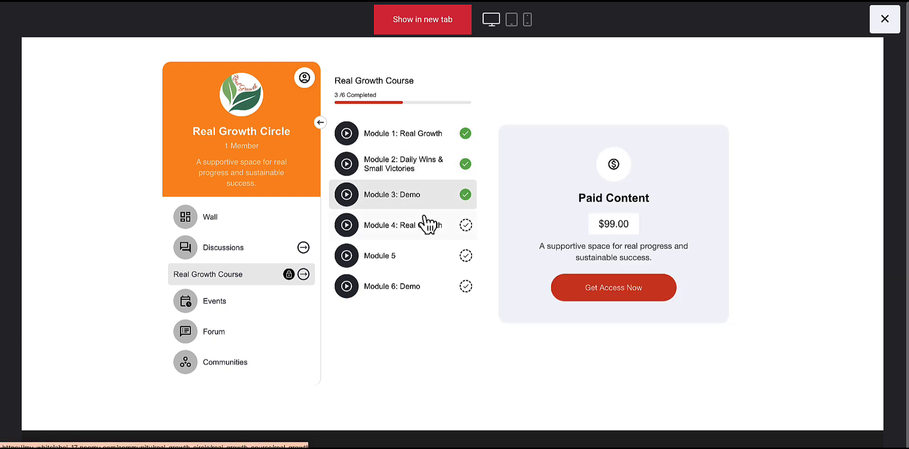
pyautogui.click(402, 177)
# Open the Get Access Now checkout form, review its fields, then close it and the preview
pyautogui.click(600, 296)
pyautogui.scroll(-3, 480, 226)
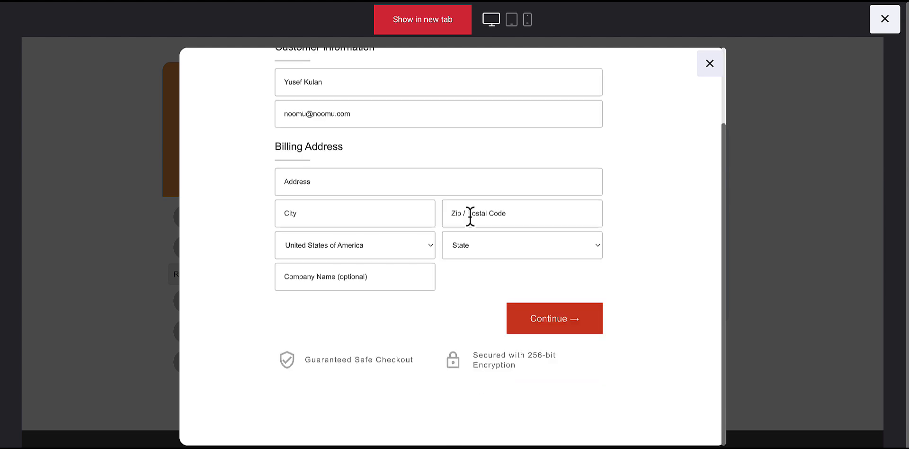
pyautogui.scroll(2, 509, 232)
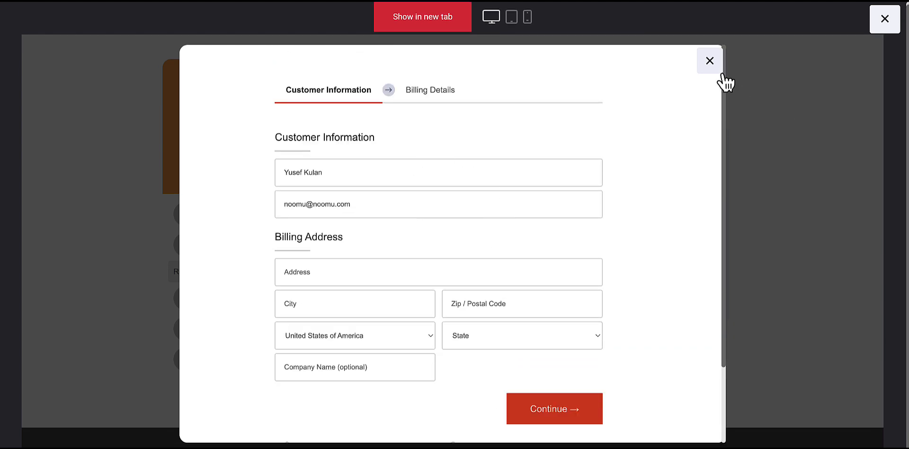
pyautogui.click(710, 61)
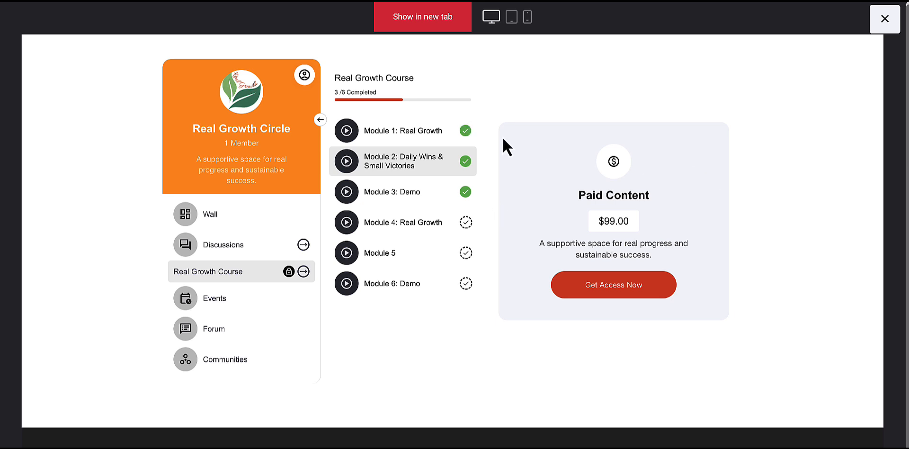
pyautogui.click(884, 20)
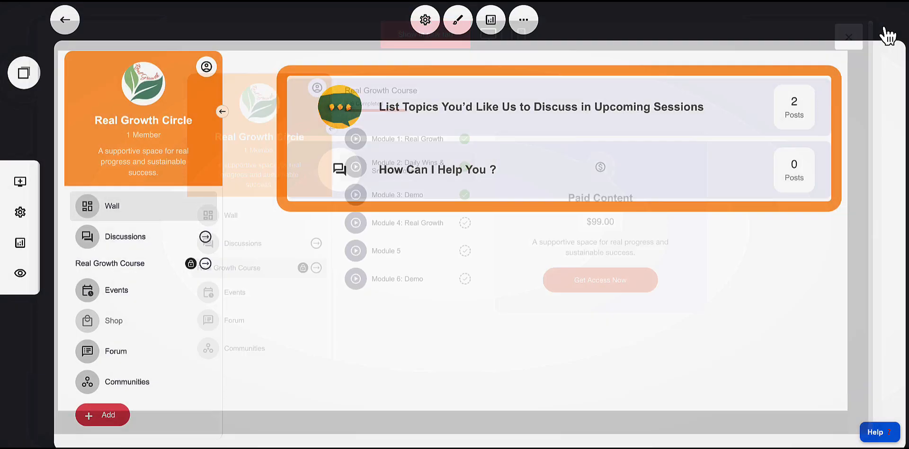
# Set Module 1: Real Growth's content availability to Drip, released 1 minute after joining, in its page settings
pyautogui.click(120, 265)
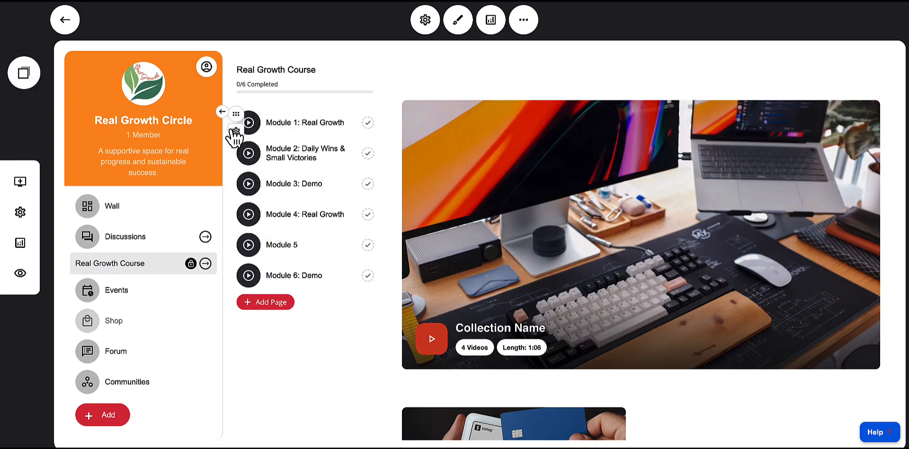
pyautogui.click(236, 132)
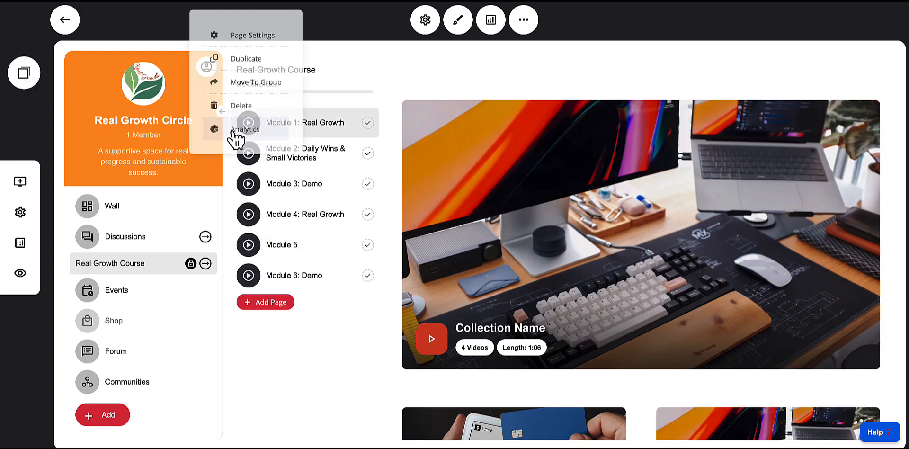
pyautogui.click(231, 37)
pyautogui.scroll(-3, 424, 237)
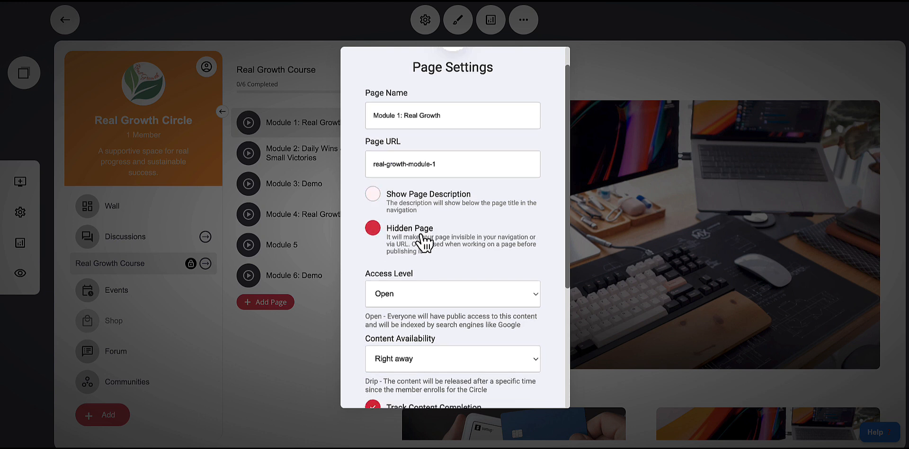
pyautogui.click(426, 271)
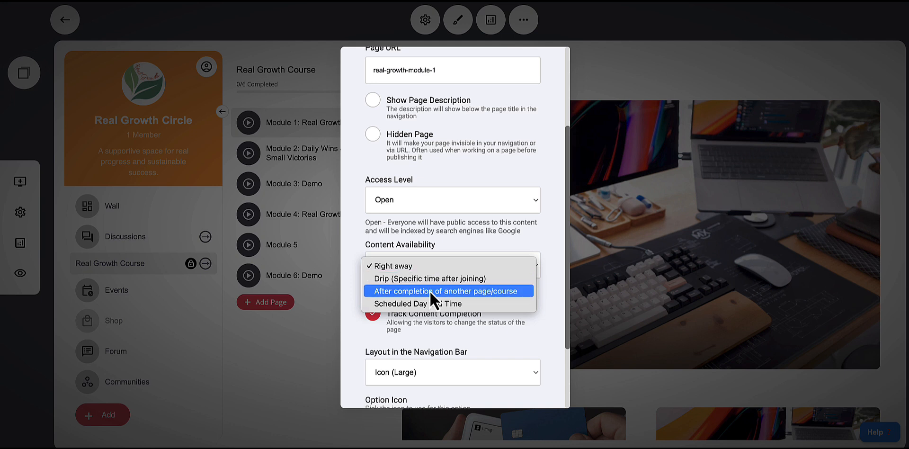
pyautogui.click(402, 280)
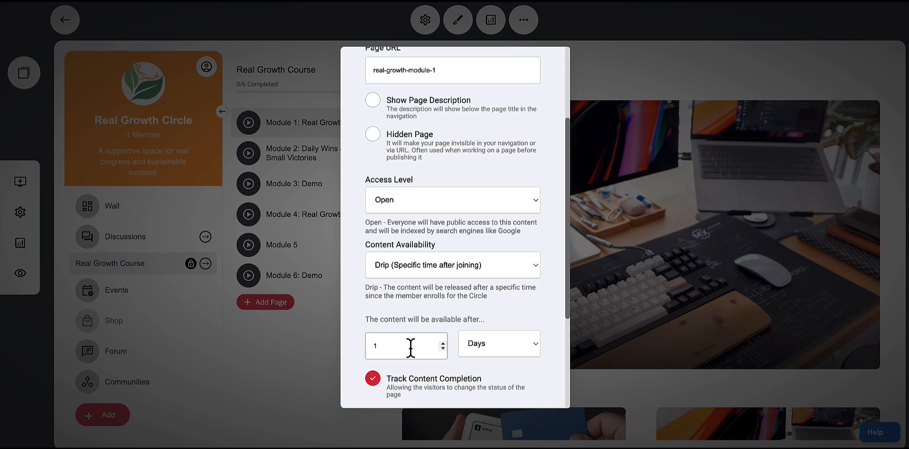
pyautogui.click(490, 351)
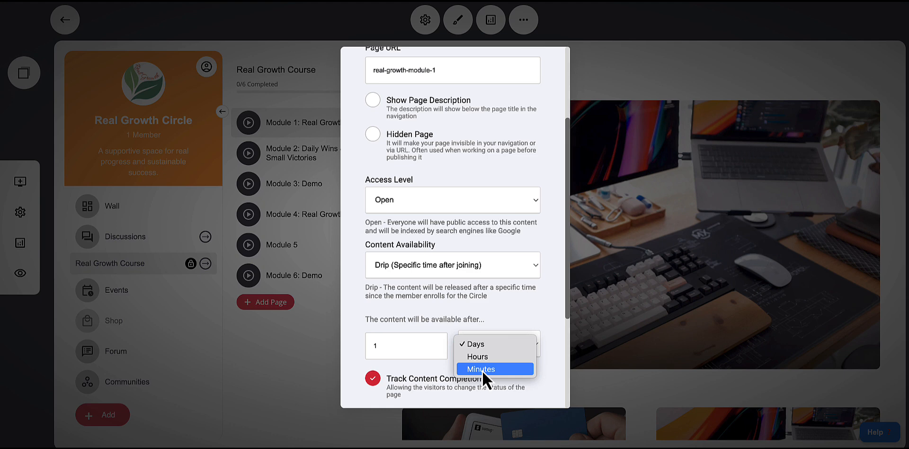
pyautogui.click(482, 370)
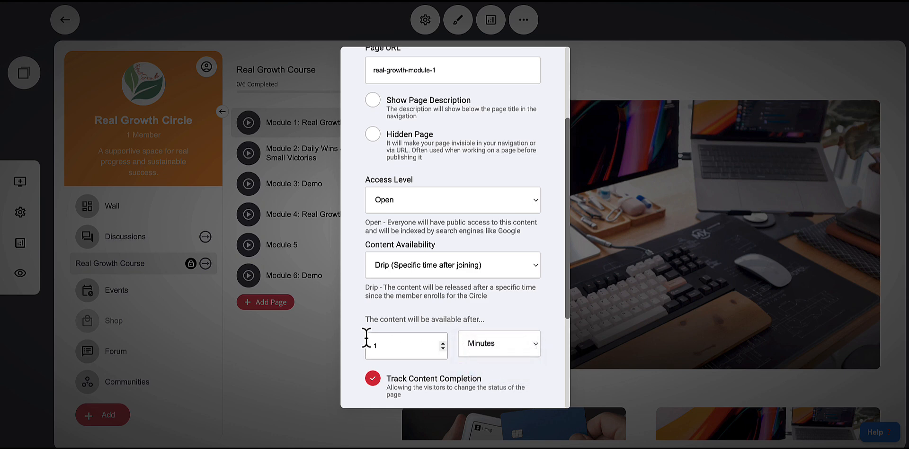
pyautogui.click(312, 355)
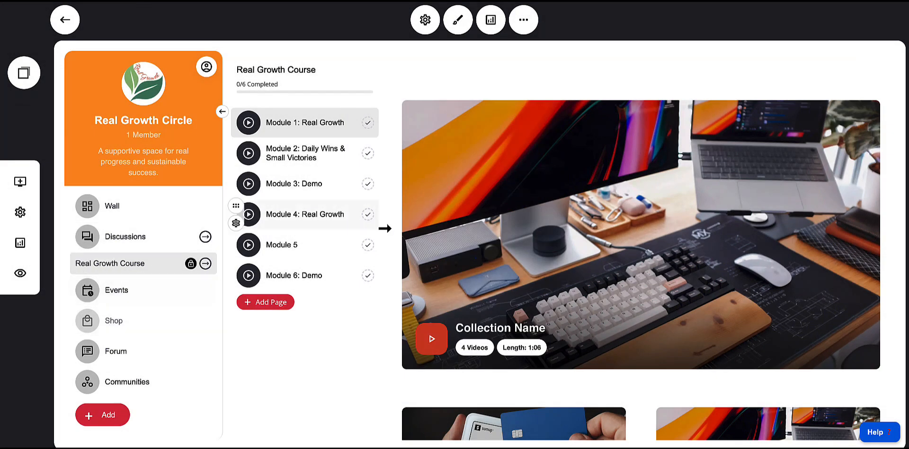
# Open the Forum page, preview the circle, and compare Modules 1 and 2 of the Real Growth Course before closing the preview
pyautogui.click(118, 208)
pyautogui.click(109, 353)
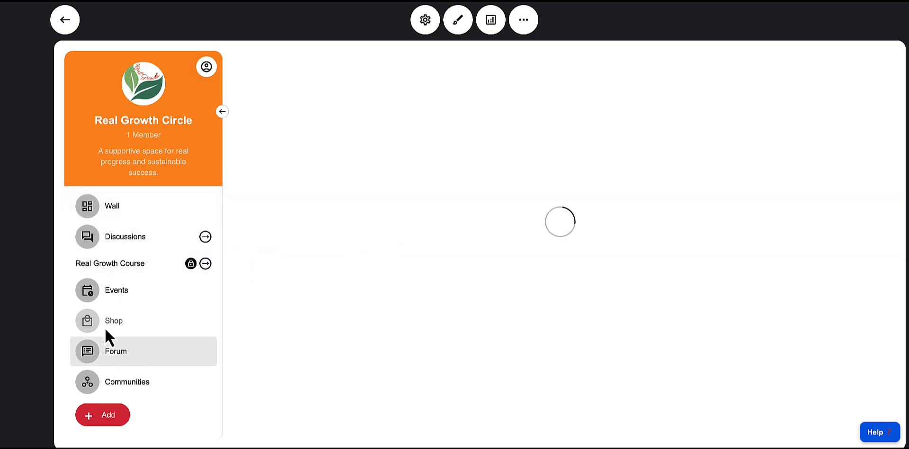
pyautogui.click(20, 275)
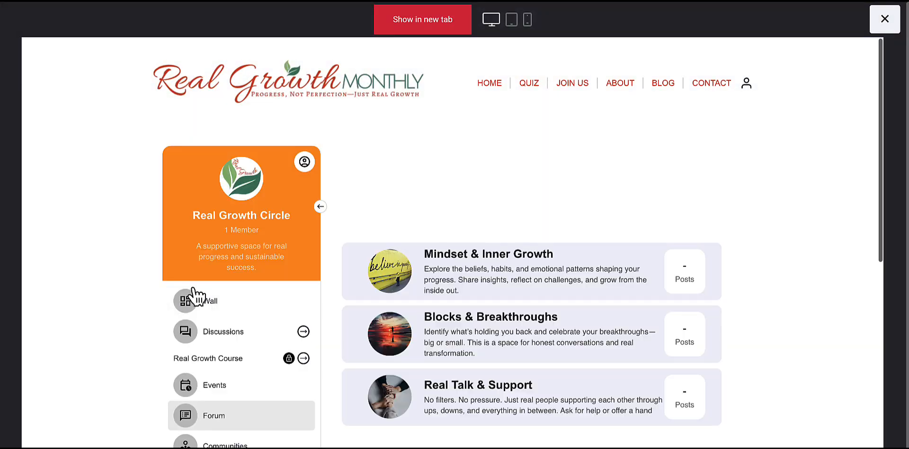
pyautogui.scroll(-1, 233, 329)
pyautogui.click(233, 332)
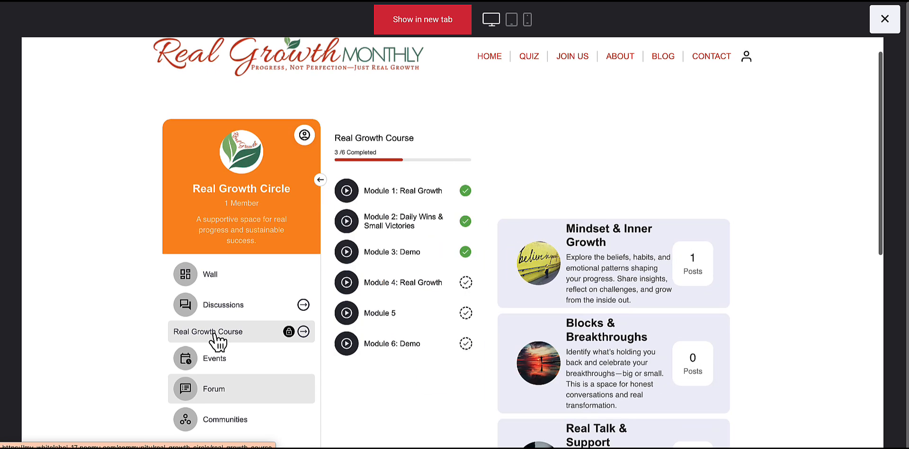
pyautogui.click(397, 192)
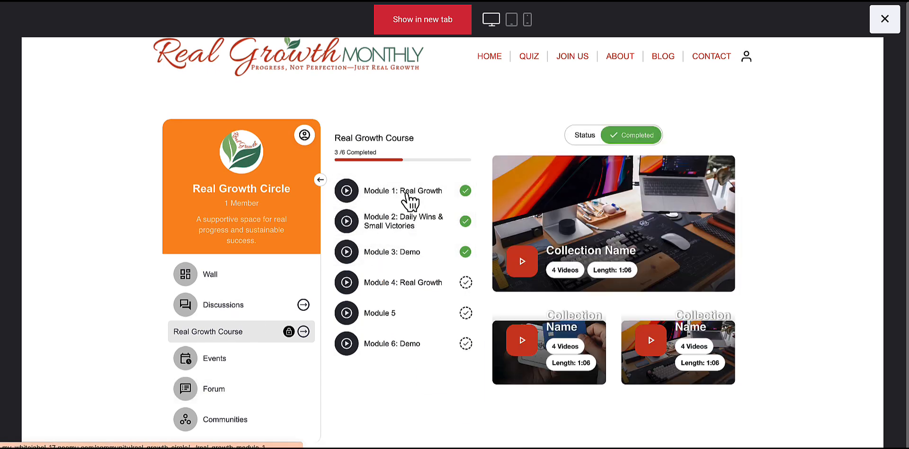
pyautogui.scroll(-2, 410, 202)
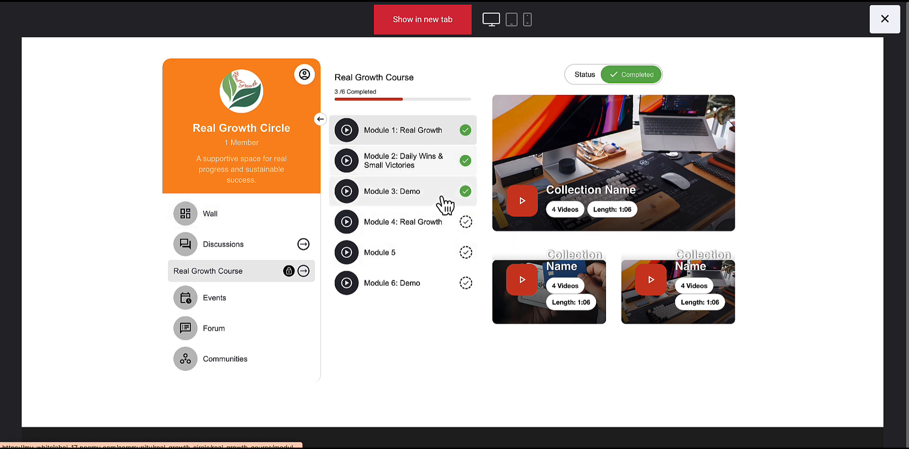
pyautogui.moveTo(544, 204)
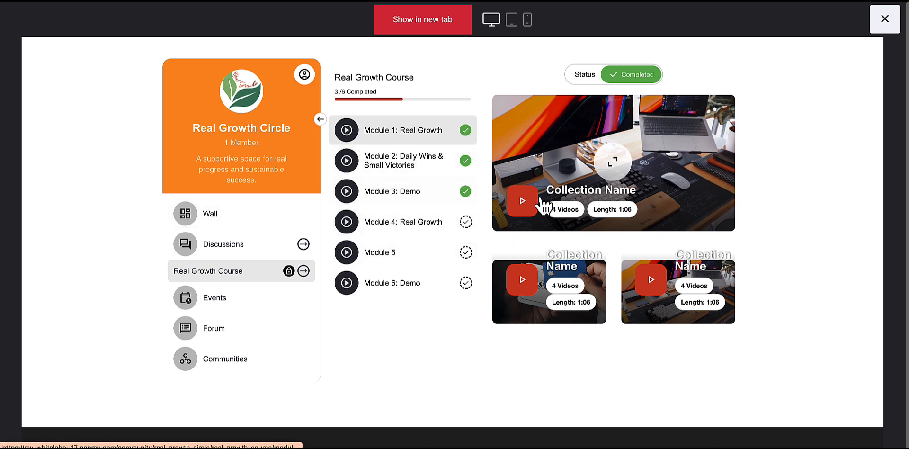
pyautogui.click(411, 173)
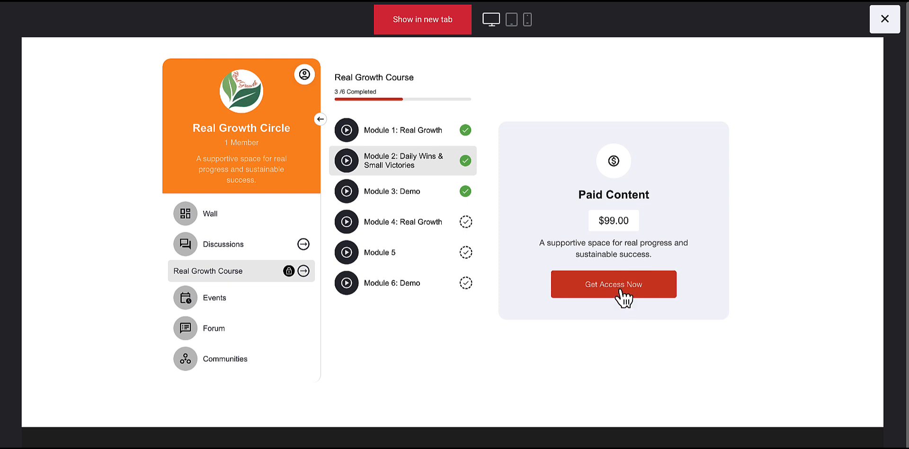
pyautogui.click(373, 135)
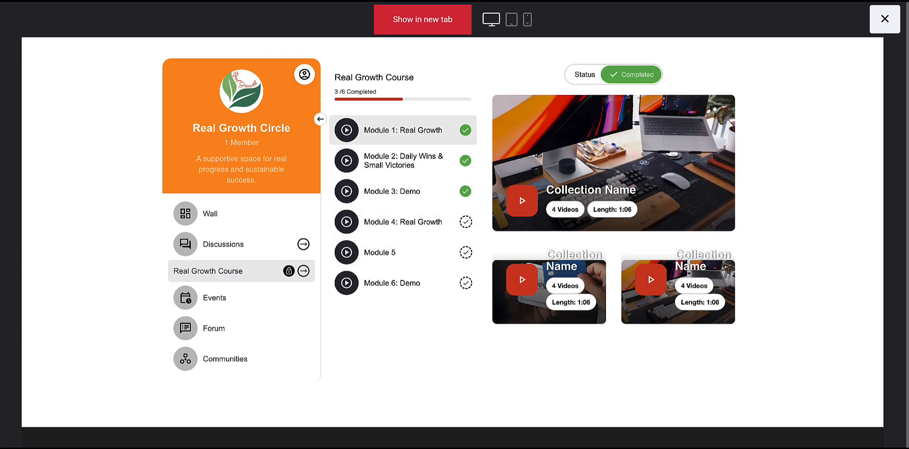
pyautogui.click(884, 19)
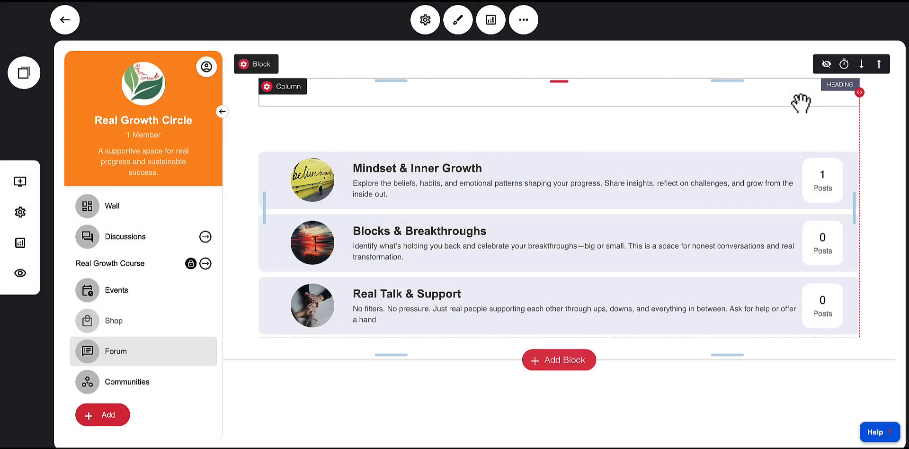
# Move Module 1: Real Growth out of the Real Growth Course group into the root menu
pyautogui.click(110, 264)
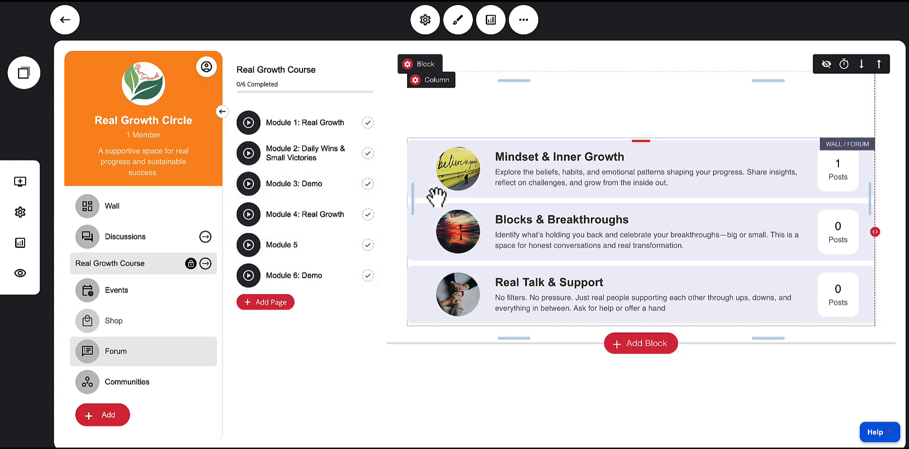
pyautogui.click(308, 122)
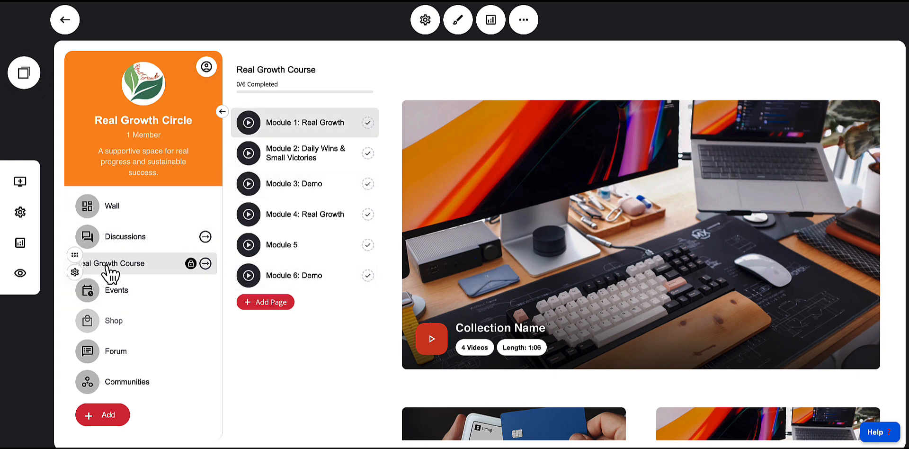
pyautogui.click(242, 135)
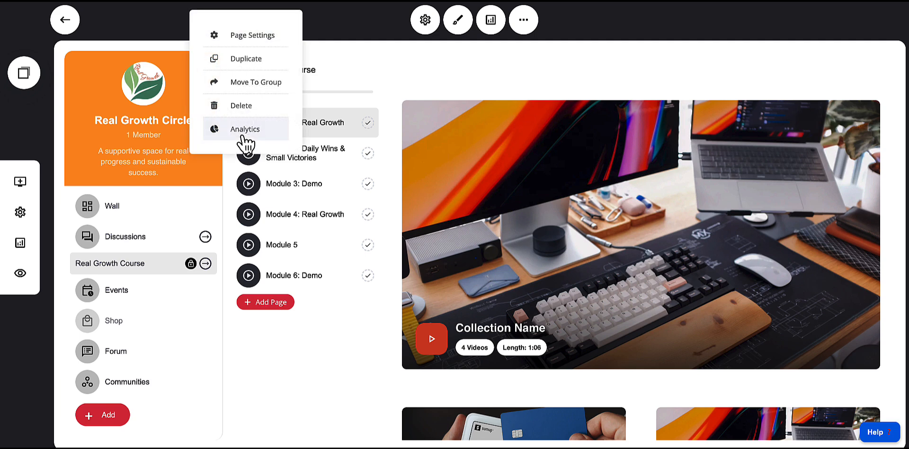
pyautogui.click(244, 83)
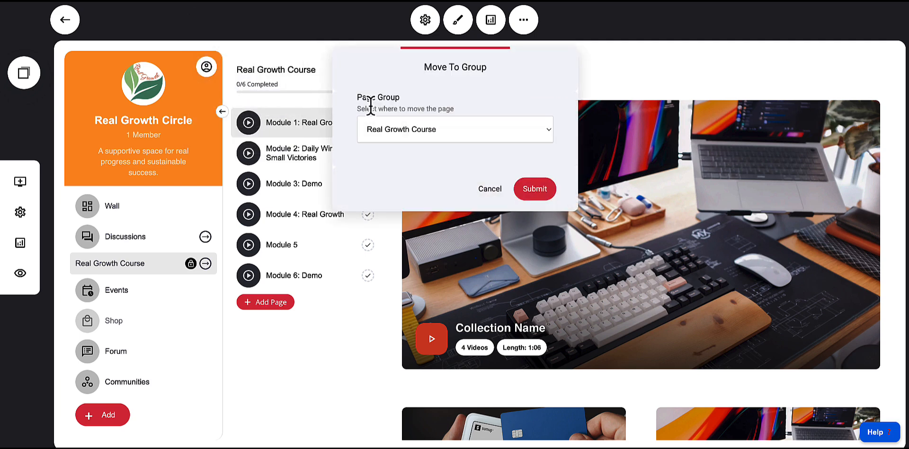
pyautogui.click(394, 129)
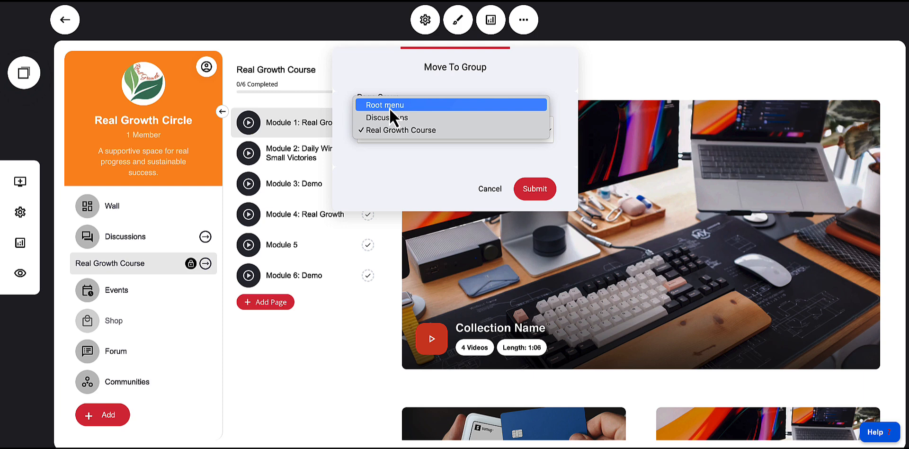
pyautogui.click(389, 108)
pyautogui.click(545, 194)
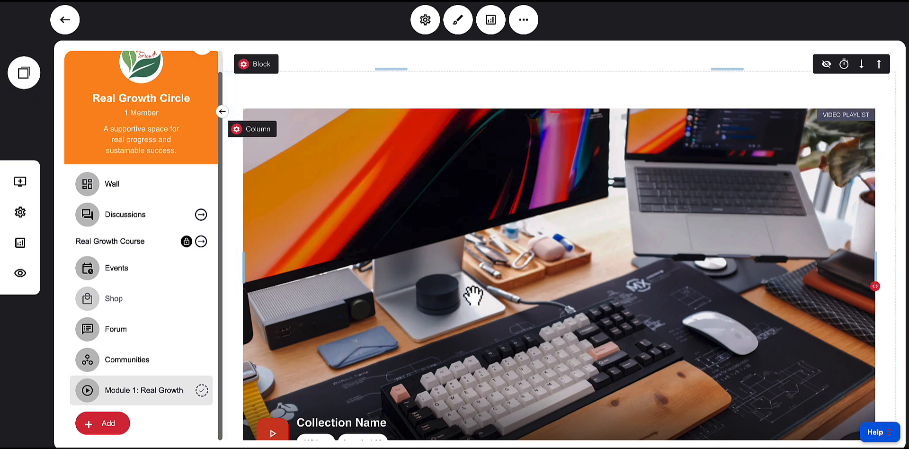
# Move Module 2: Daily Wins & Small Victories out of the Real Growth Course group into the root menu
pyautogui.scroll(-2, 486, 302)
pyautogui.scroll(-4, 484, 301)
pyautogui.scroll(6, 483, 300)
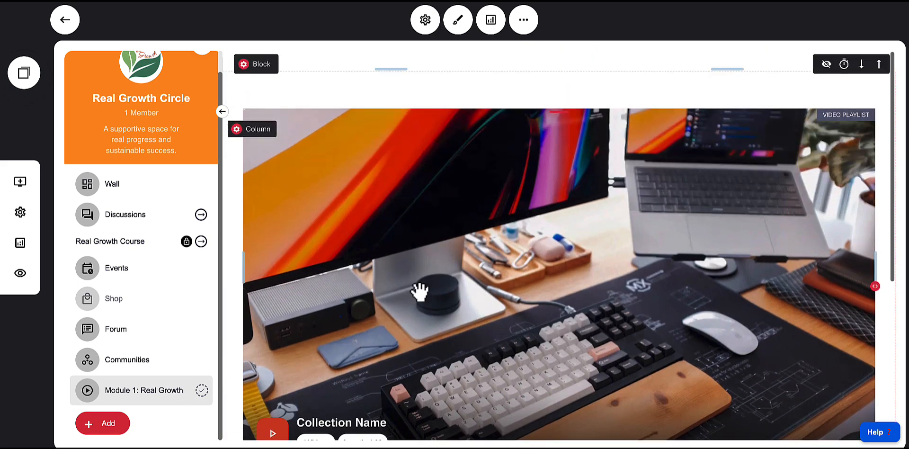
pyautogui.scroll(-2, 575, 299)
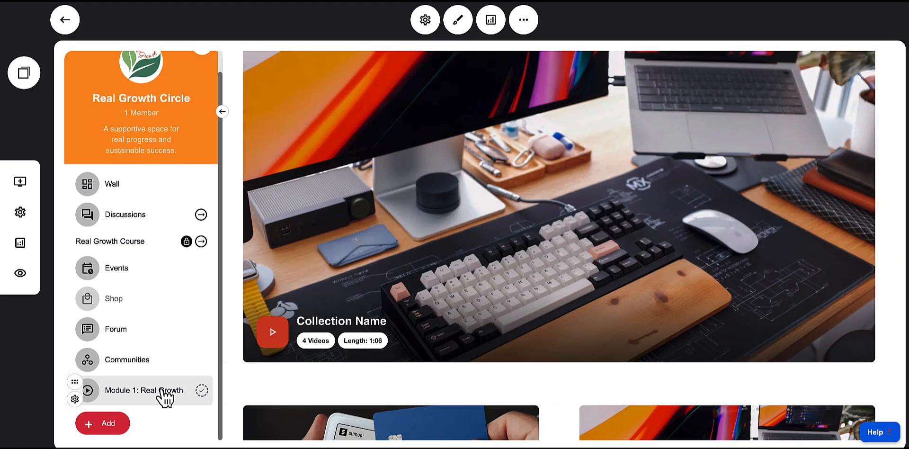
pyautogui.scroll(-3, 433, 360)
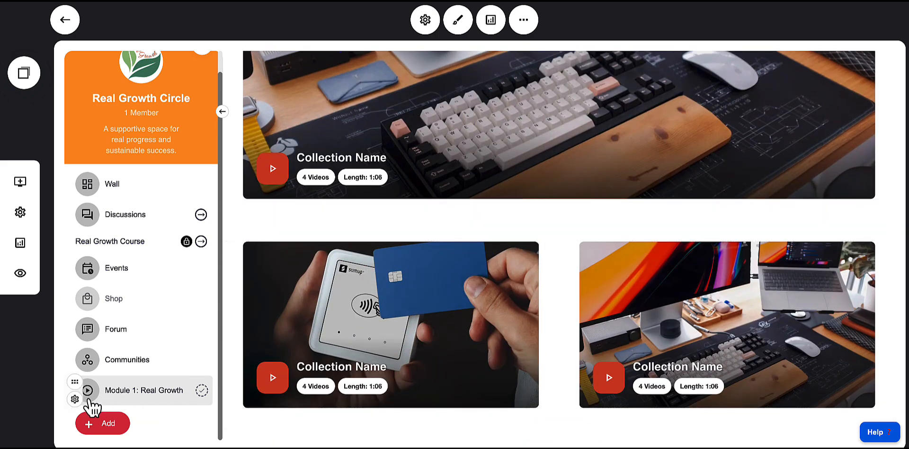
pyautogui.click(143, 243)
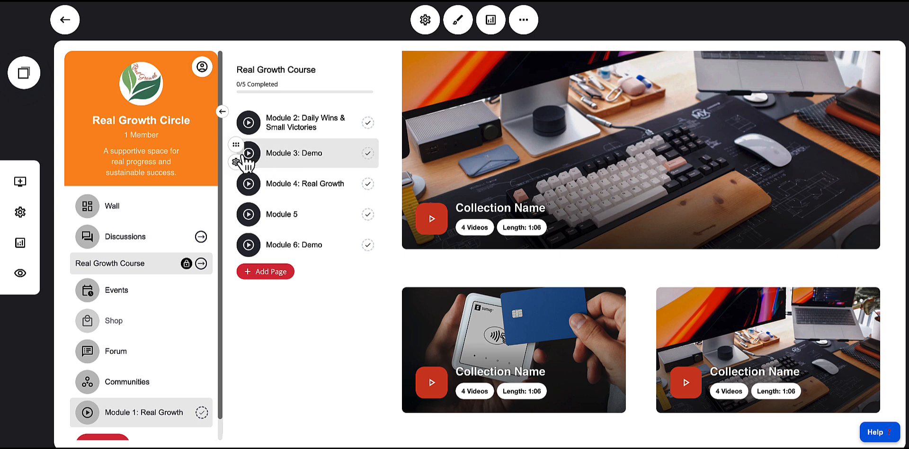
pyautogui.click(236, 132)
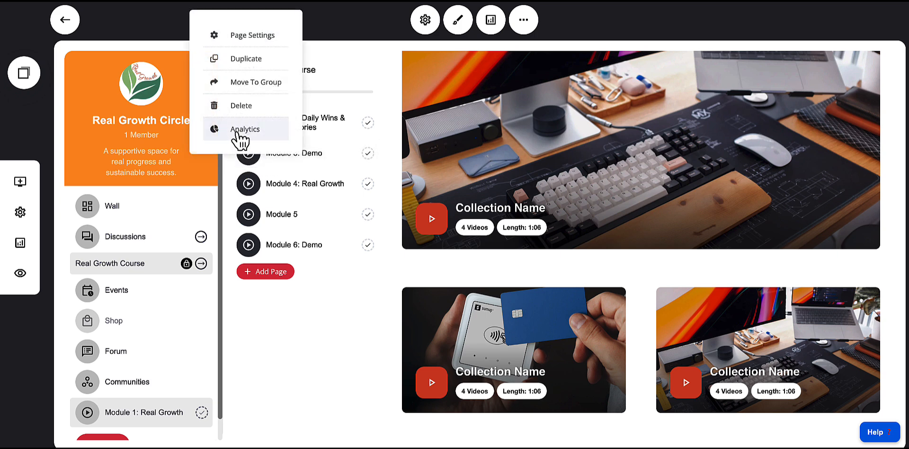
pyautogui.click(251, 88)
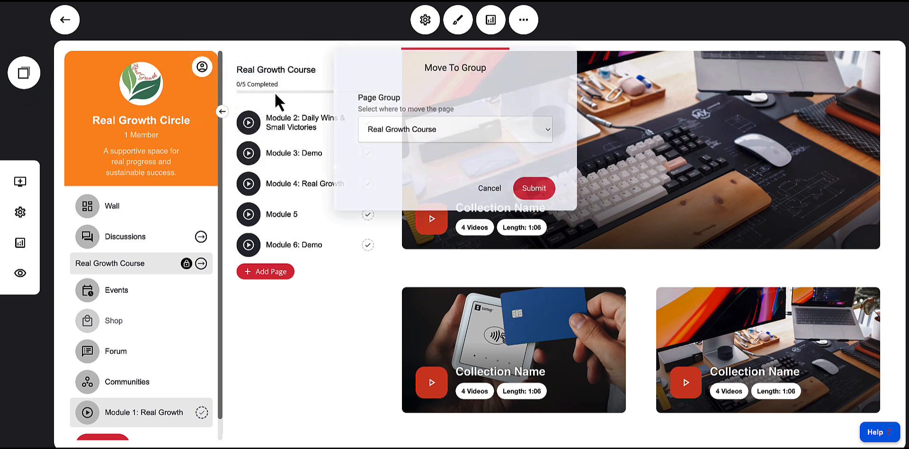
pyautogui.click(405, 131)
pyautogui.click(383, 106)
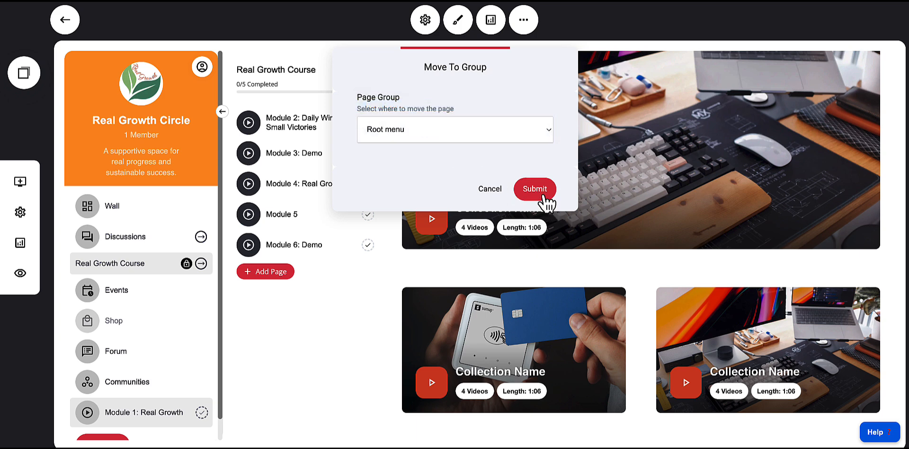
pyautogui.click(543, 194)
# Move Module 1: Real Growth back into the Real Growth Course group
pyautogui.scroll(-2, 176, 368)
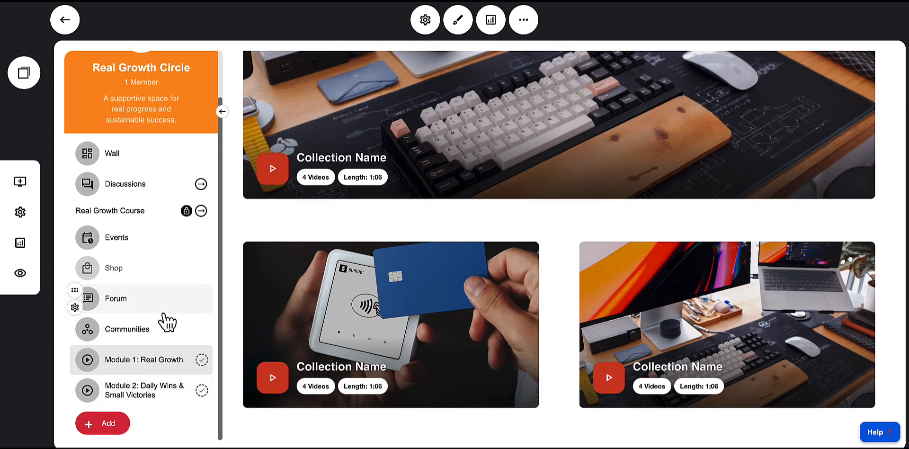
pyautogui.click(75, 368)
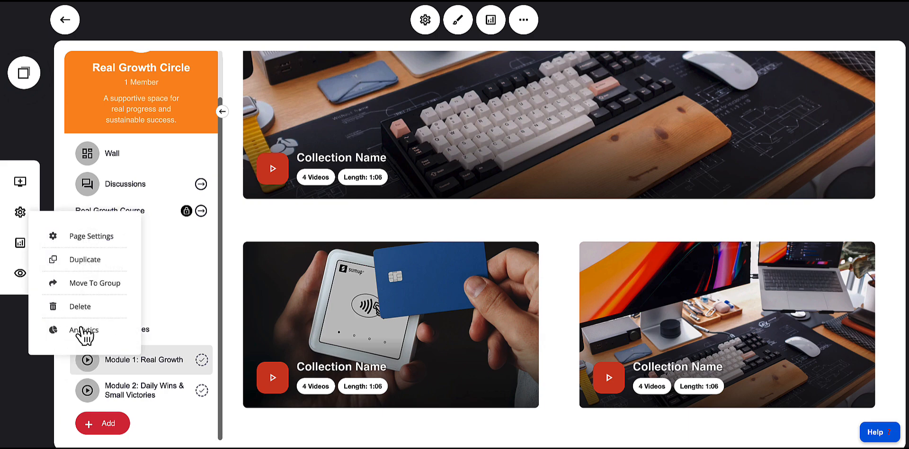
pyautogui.click(78, 239)
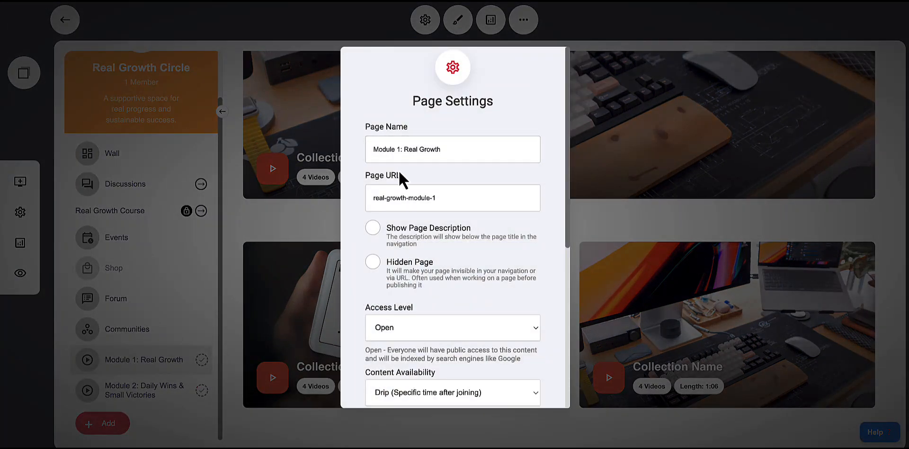
pyautogui.click(214, 343)
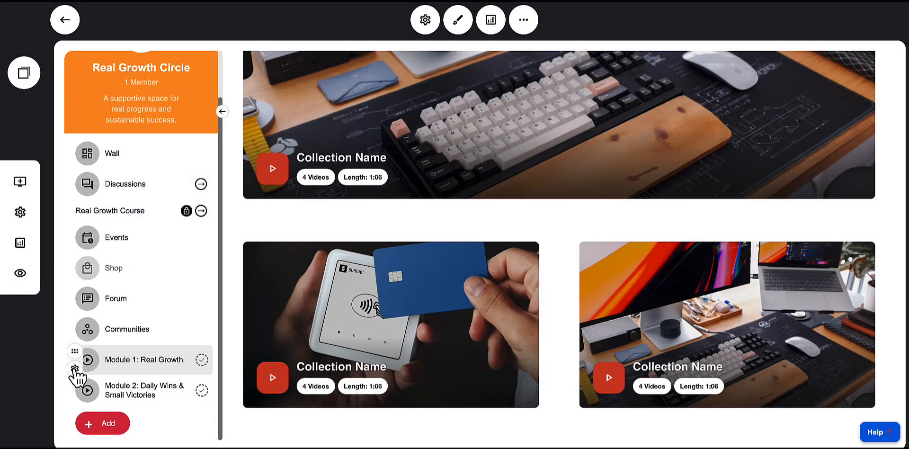
pyautogui.click(75, 369)
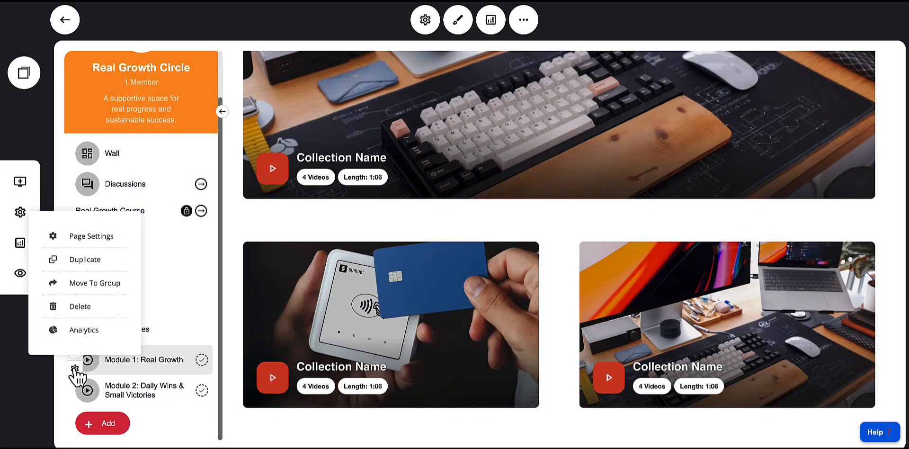
pyautogui.click(97, 283)
pyautogui.click(385, 139)
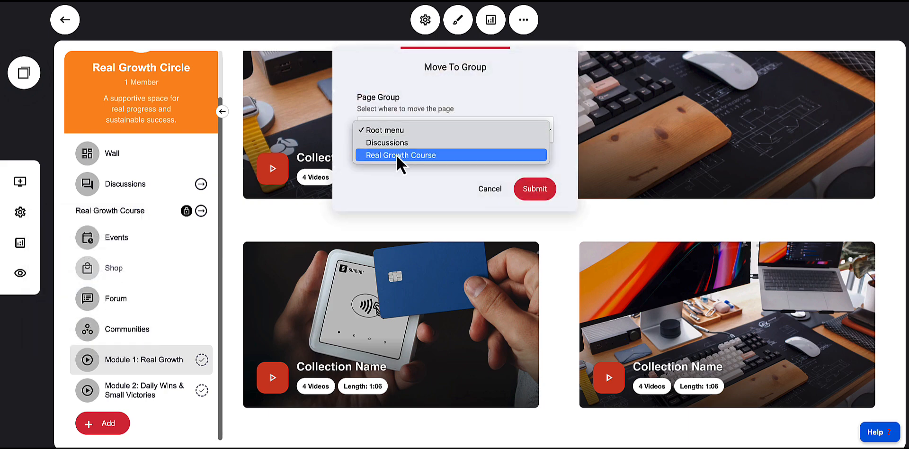
pyautogui.click(493, 187)
pyautogui.click(544, 196)
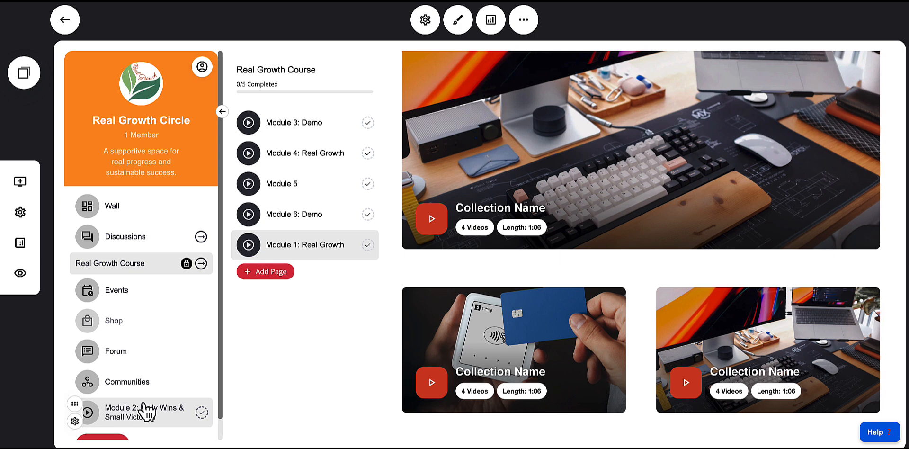
# Move Module 2: Daily Wins & Small Victories back into the Real Growth Course group
pyautogui.click(74, 421)
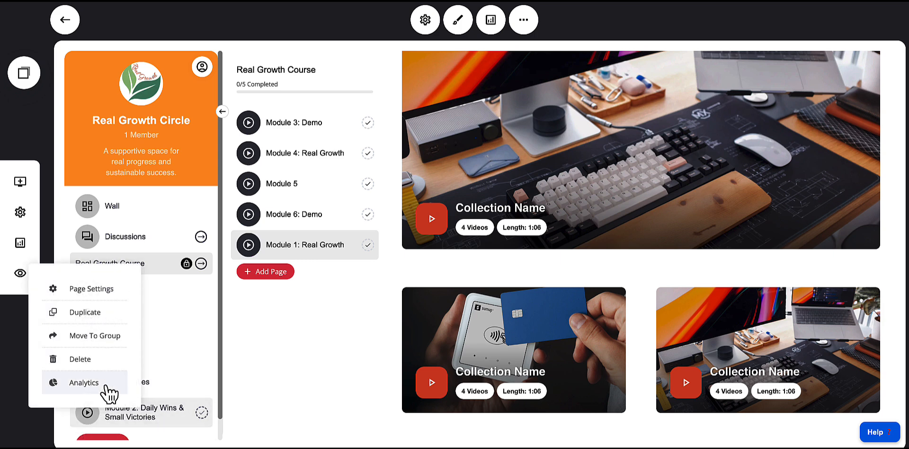
pyautogui.click(95, 335)
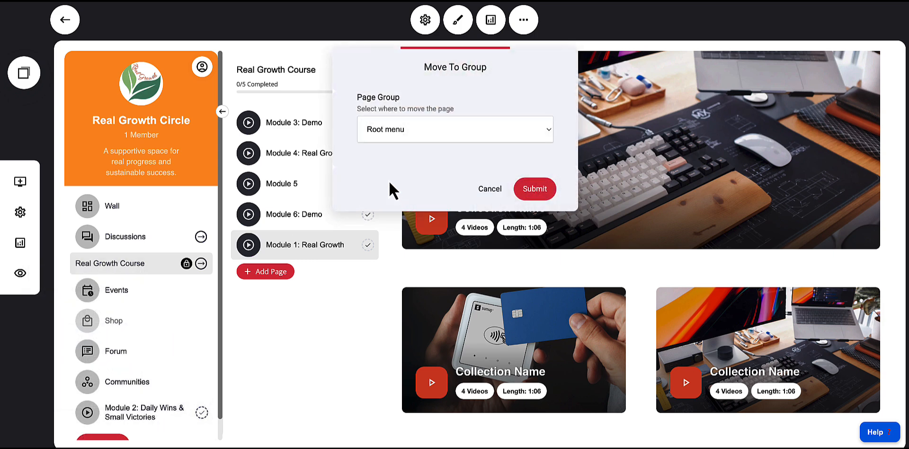
pyautogui.click(379, 138)
pyautogui.click(395, 158)
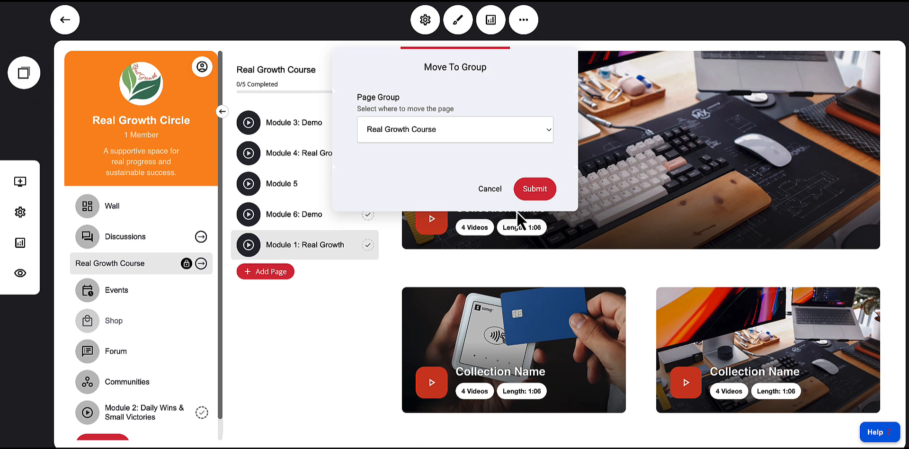
pyautogui.click(531, 194)
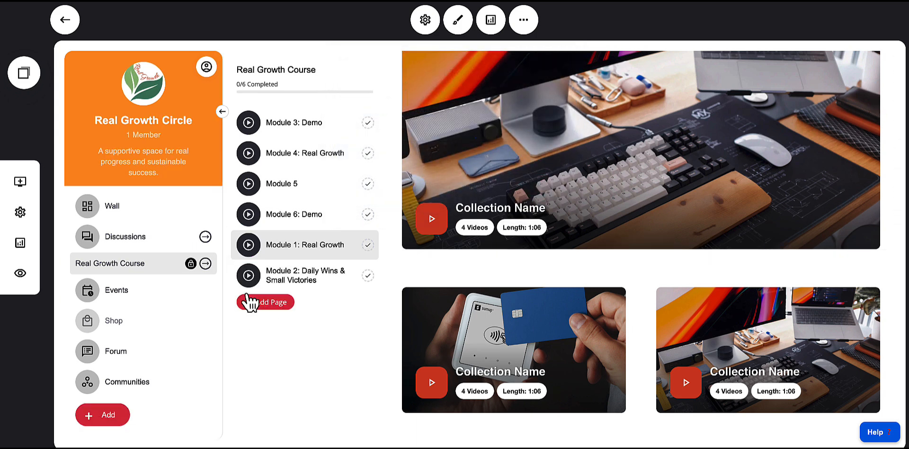
# Reorder the course pages so Module 1: Real Growth and Module 2 sit at the top of the list
pyautogui.moveTo(236, 238); pyautogui.dragTo(233, 109)
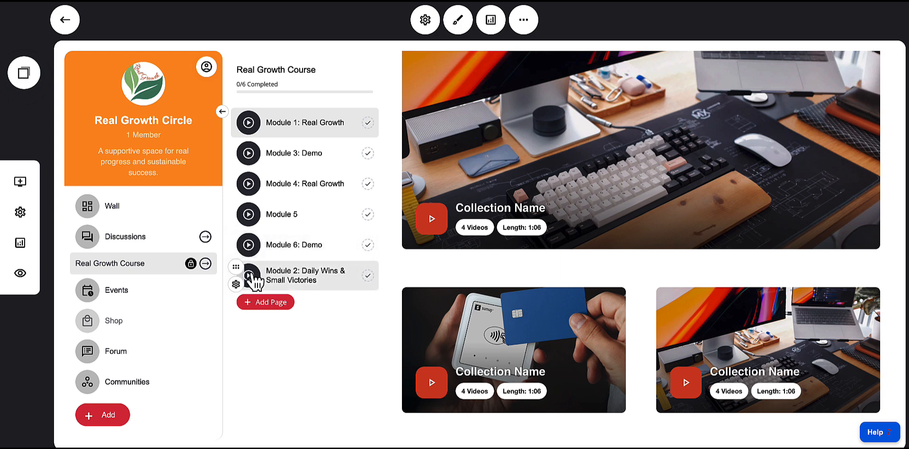
pyautogui.moveTo(239, 273); pyautogui.dragTo(259, 150)
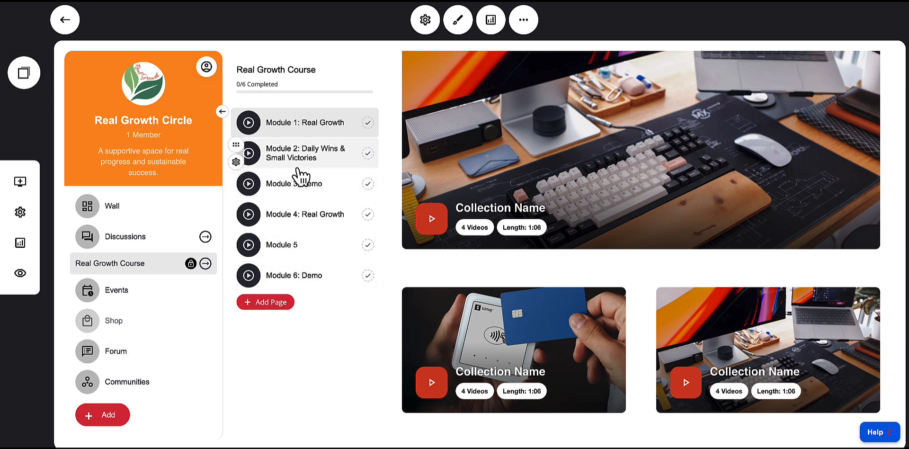
pyautogui.click(297, 131)
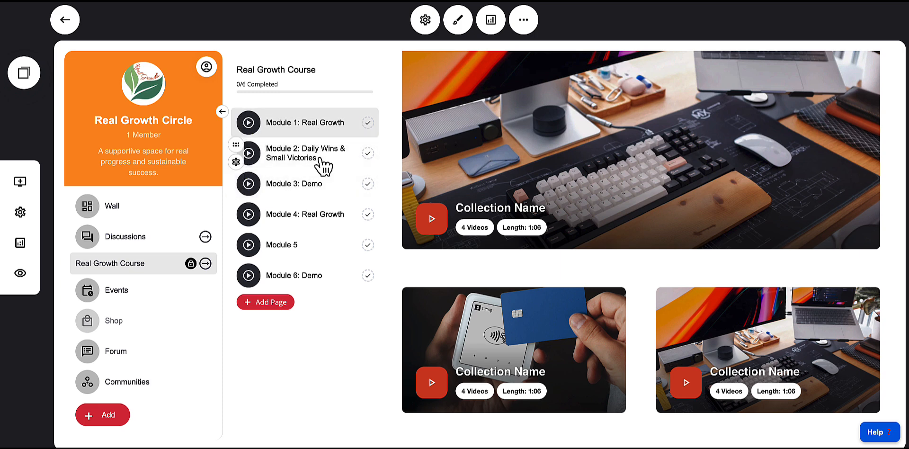
# Open Module 1: Real Growth and set the circle's access level to Payment required
pyautogui.click(306, 248)
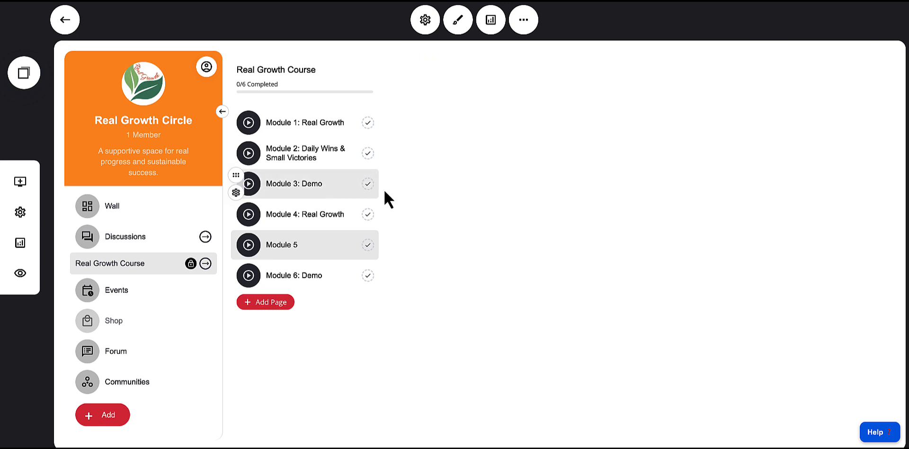
pyautogui.click(282, 126)
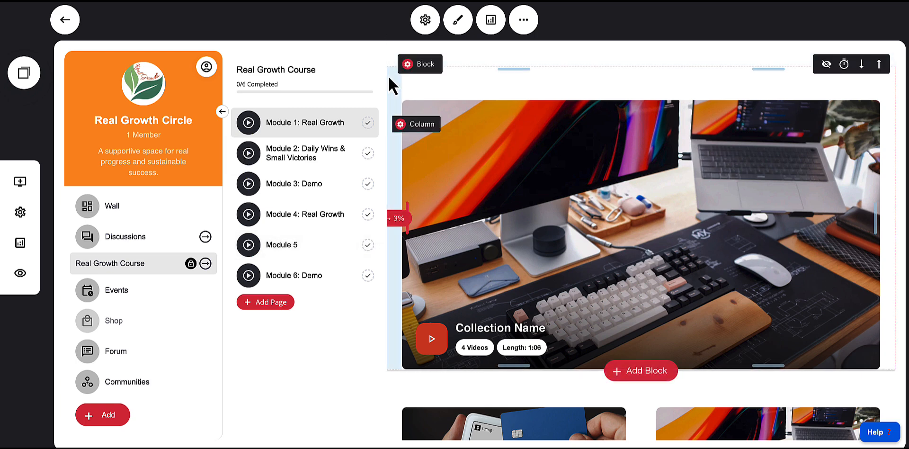
pyautogui.click(423, 22)
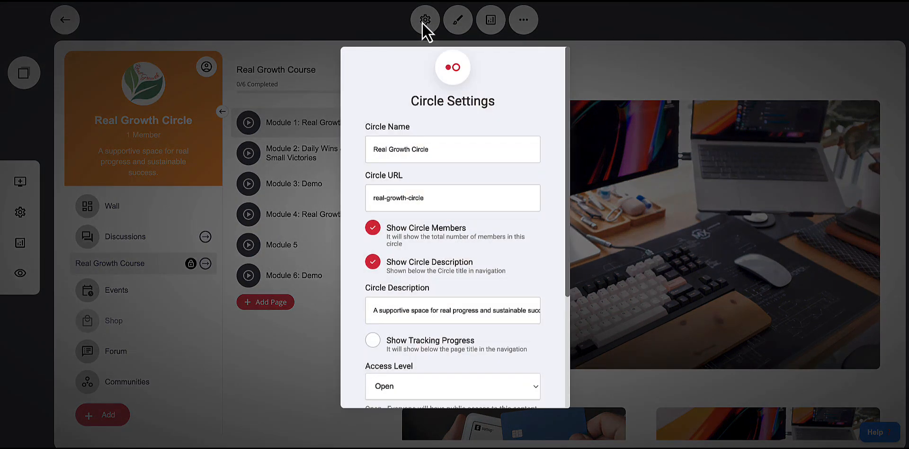
pyautogui.scroll(-1, 458, 185)
pyautogui.scroll(1, 458, 184)
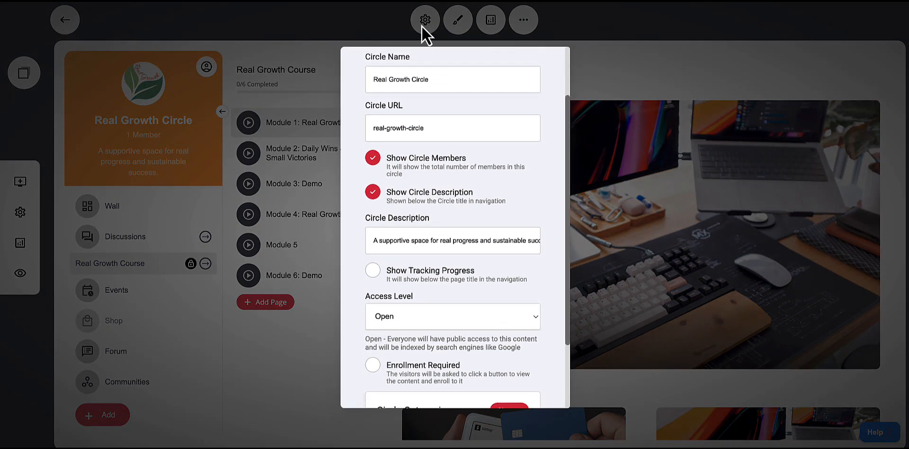
pyautogui.scroll(-5, 428, 223)
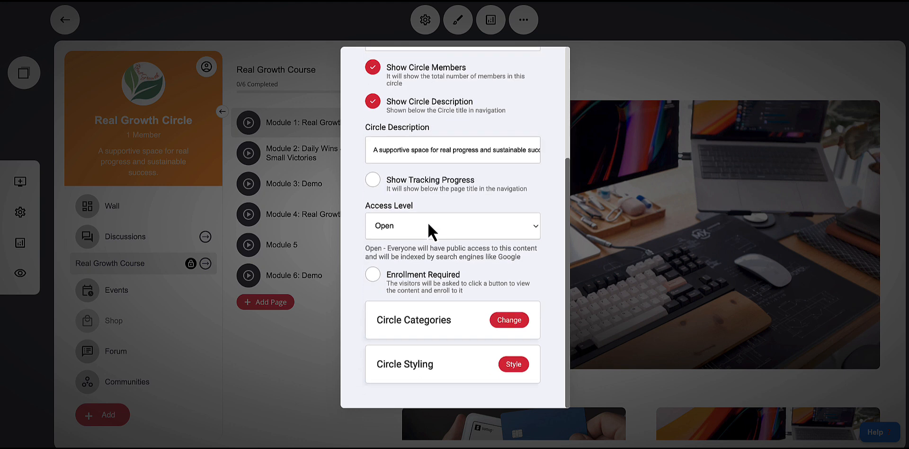
pyautogui.click(419, 229)
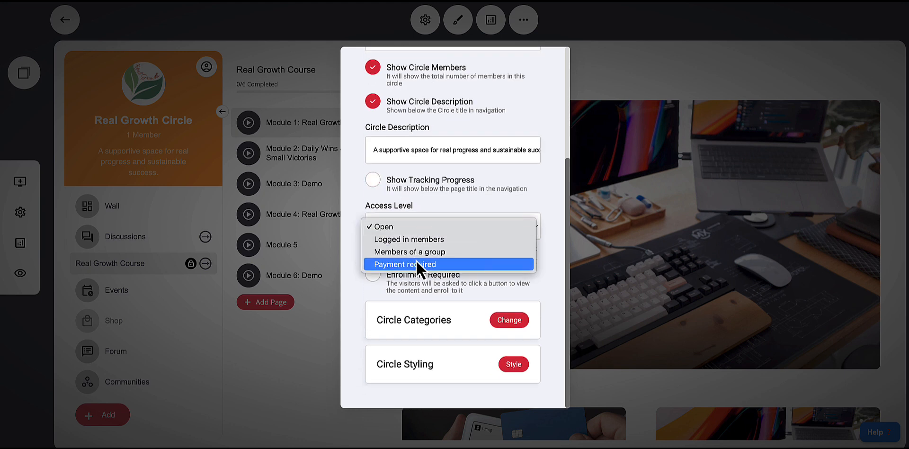
pyautogui.click(403, 265)
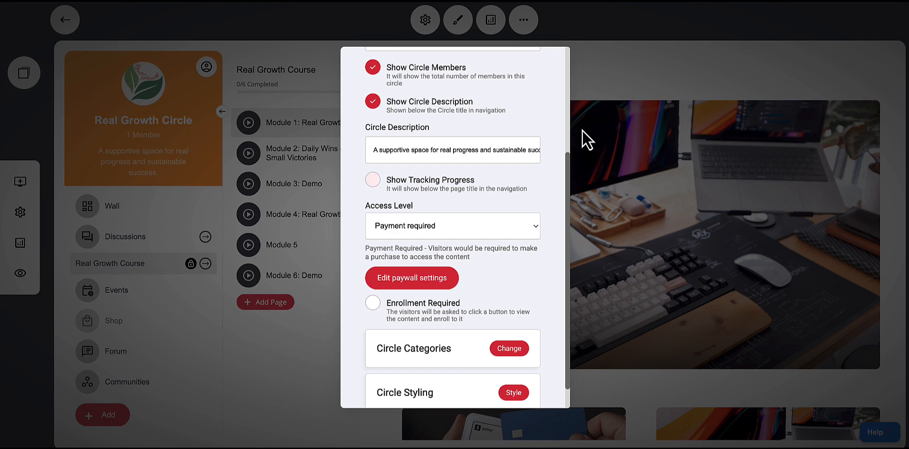
pyautogui.click(630, 73)
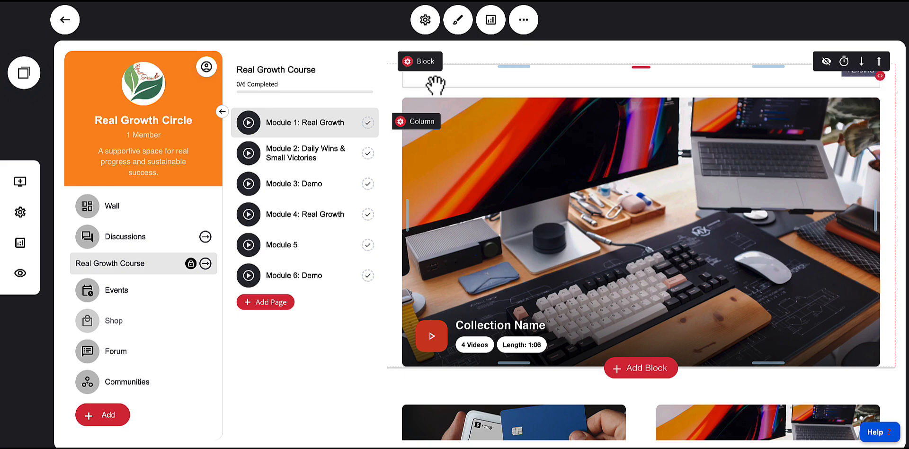
# Switch the circle's sidebar style to Compact, keeping the expand/collapse button enabled
pyautogui.click(424, 24)
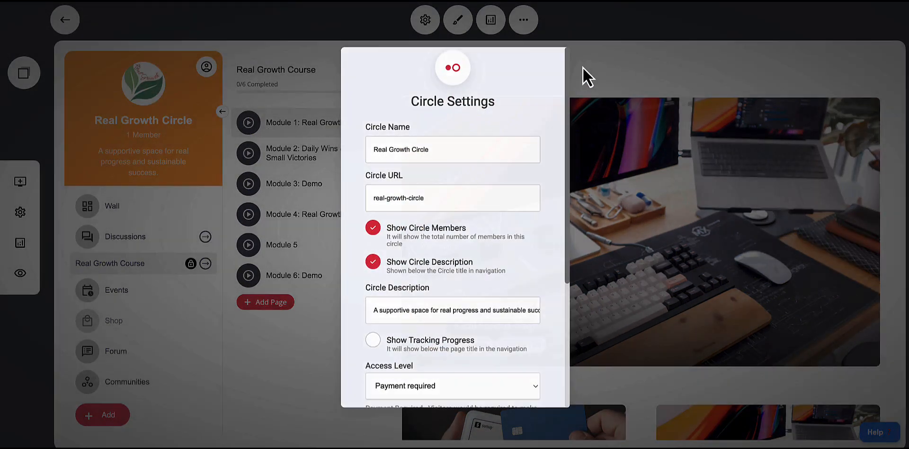
pyautogui.click(583, 69)
pyautogui.click(457, 21)
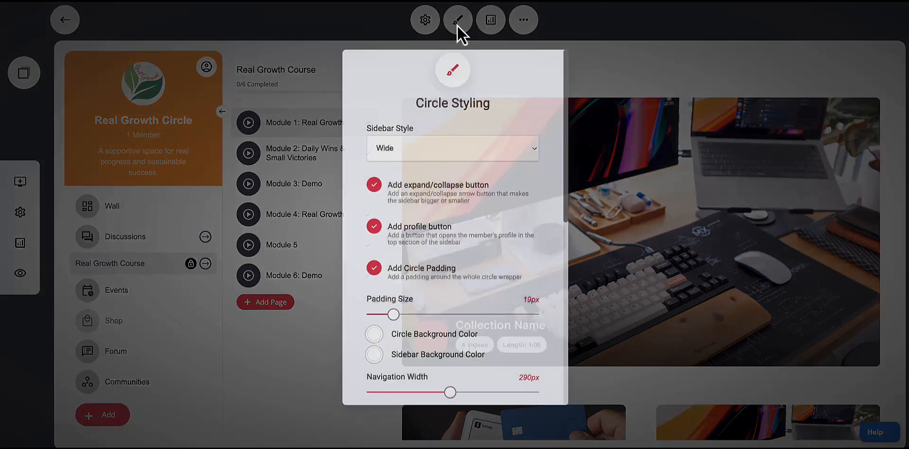
pyautogui.click(400, 147)
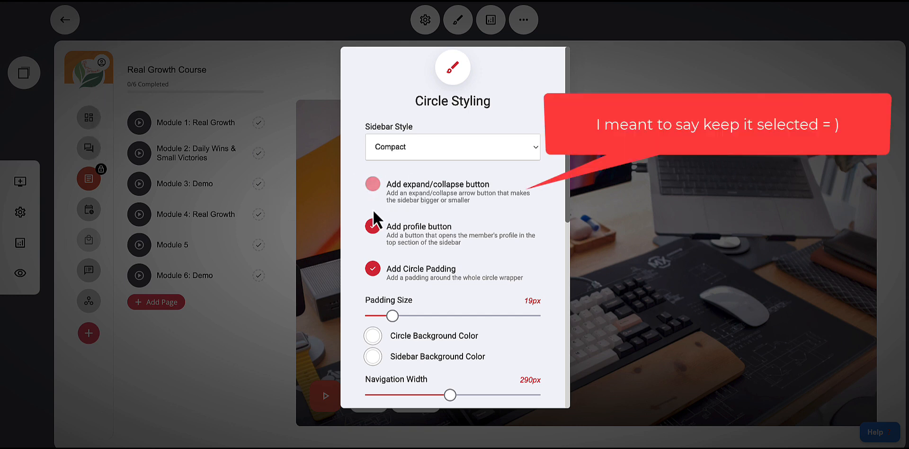
pyautogui.click(375, 187)
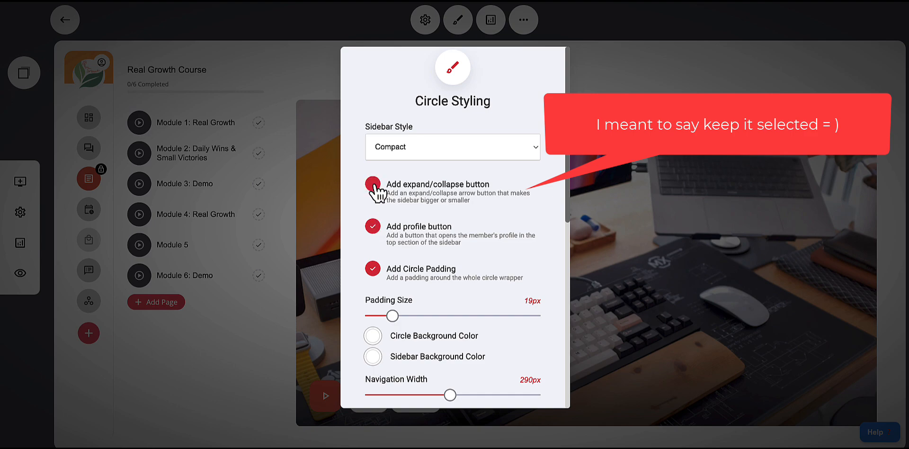
pyautogui.click(653, 79)
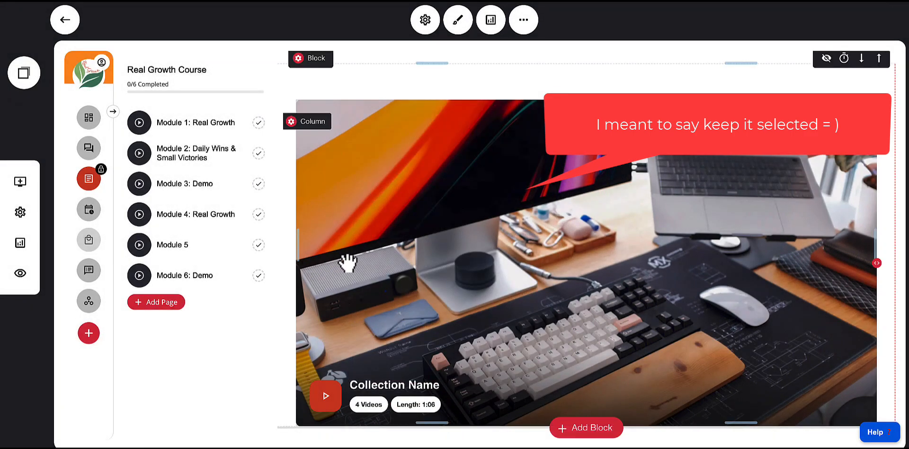
# Preview the circle and test the sidebar's expand/collapse button and the module pages
pyautogui.click(22, 278)
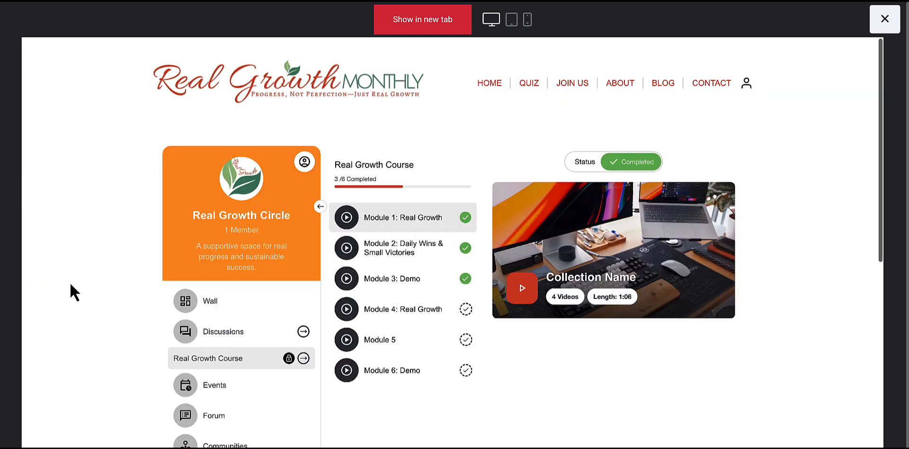
pyautogui.scroll(-2, 378, 229)
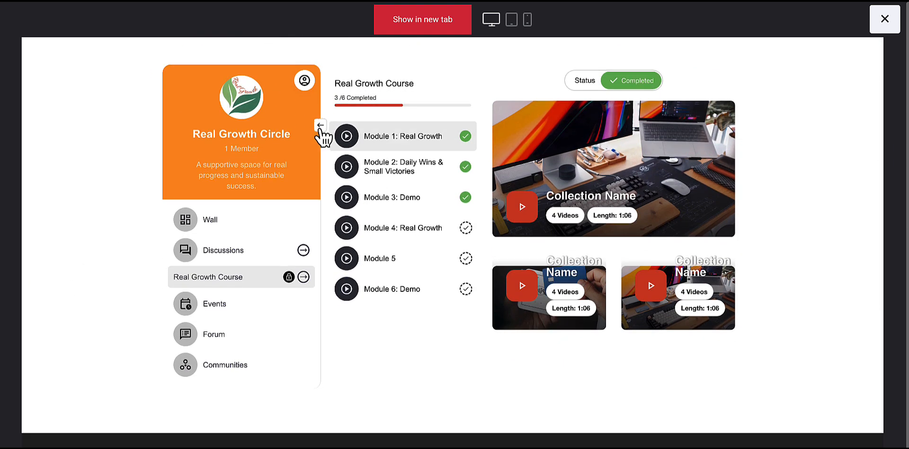
pyautogui.click(321, 126)
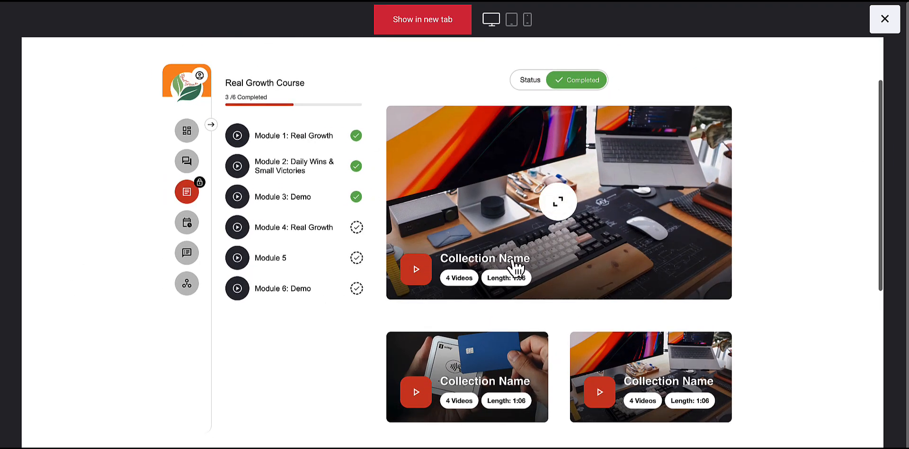
pyautogui.scroll(-3, 577, 219)
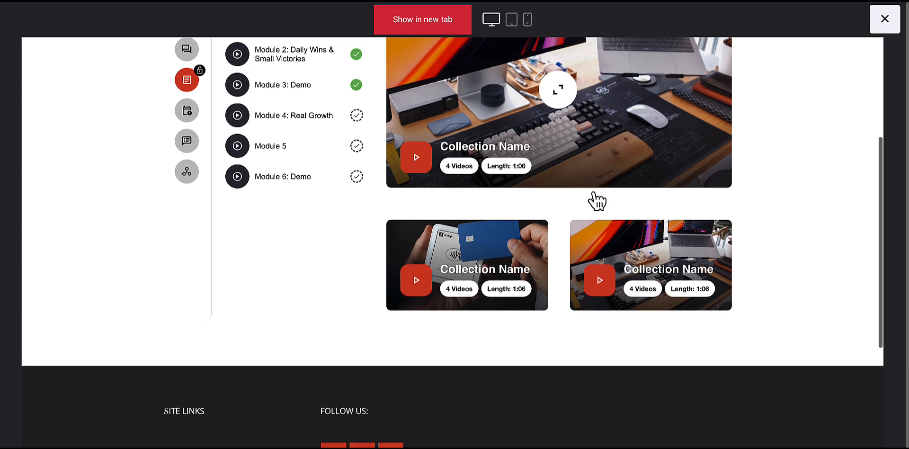
pyautogui.scroll(4, 597, 201)
pyautogui.scroll(-1, 663, 203)
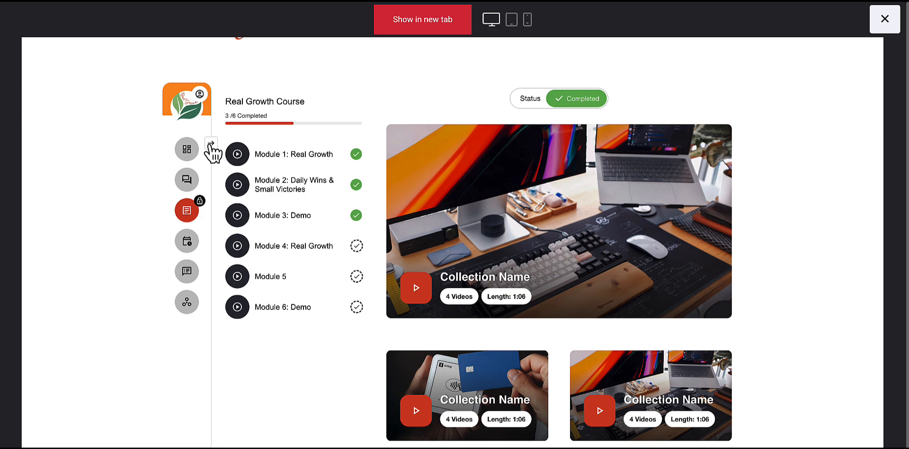
pyautogui.click(211, 144)
pyautogui.click(320, 147)
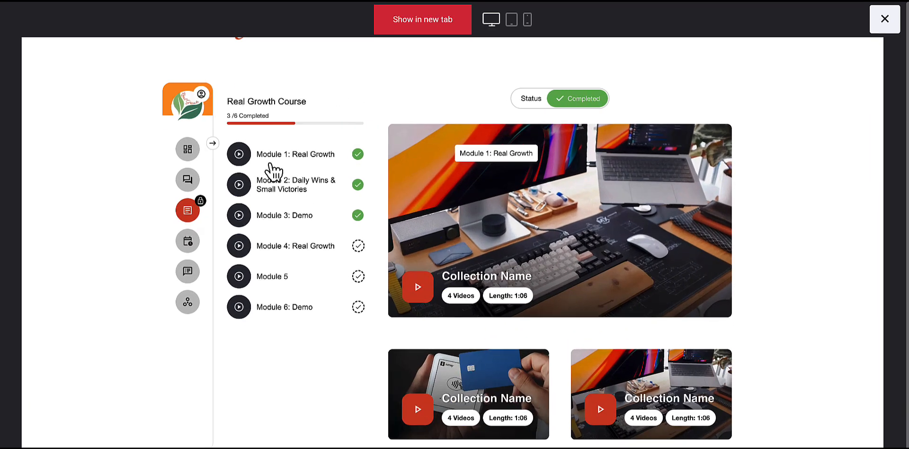
pyautogui.click(212, 144)
pyautogui.click(322, 144)
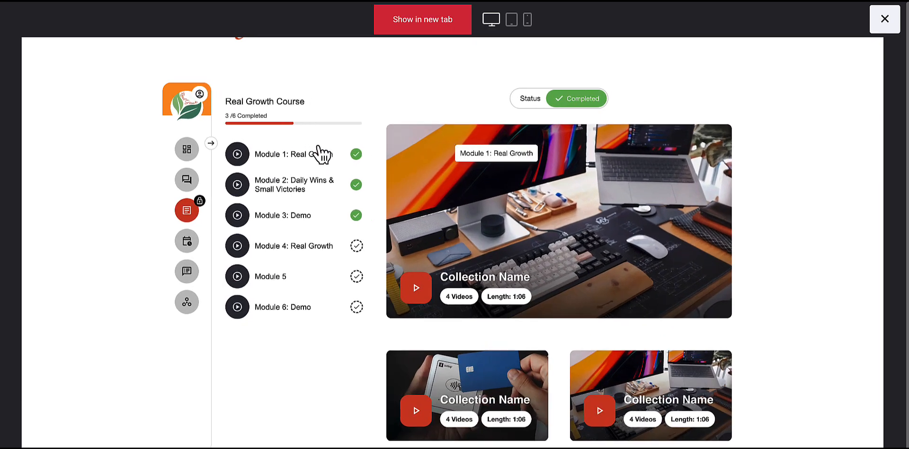
pyautogui.click(211, 147)
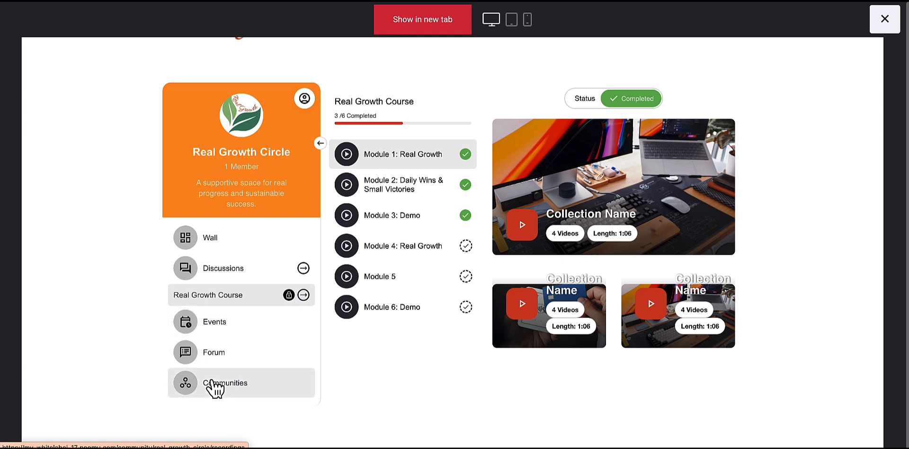
pyautogui.click(454, 152)
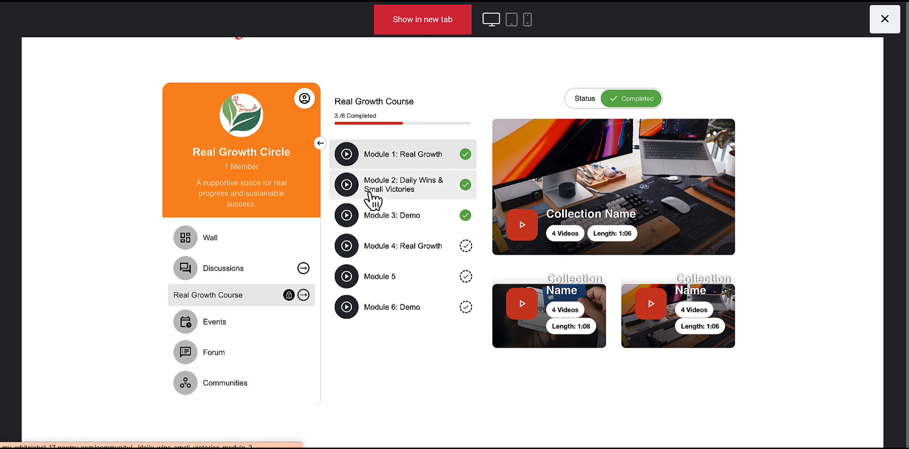
pyautogui.scroll(2, 536, 95)
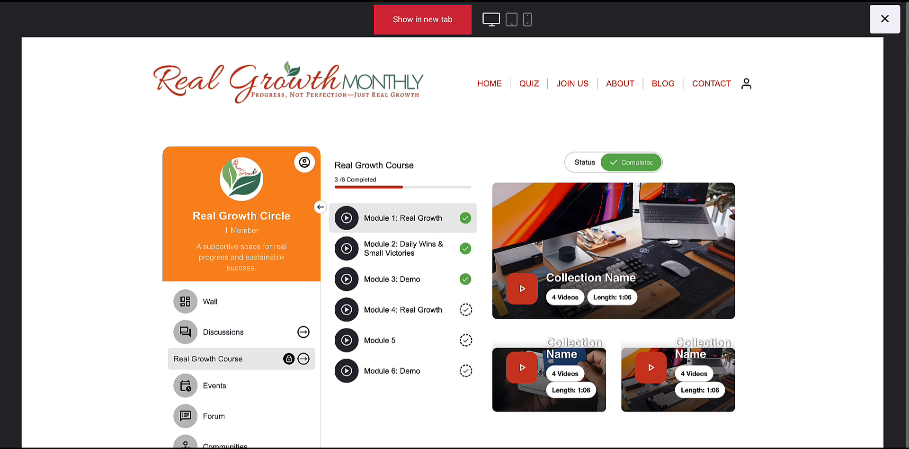
pyautogui.click(884, 19)
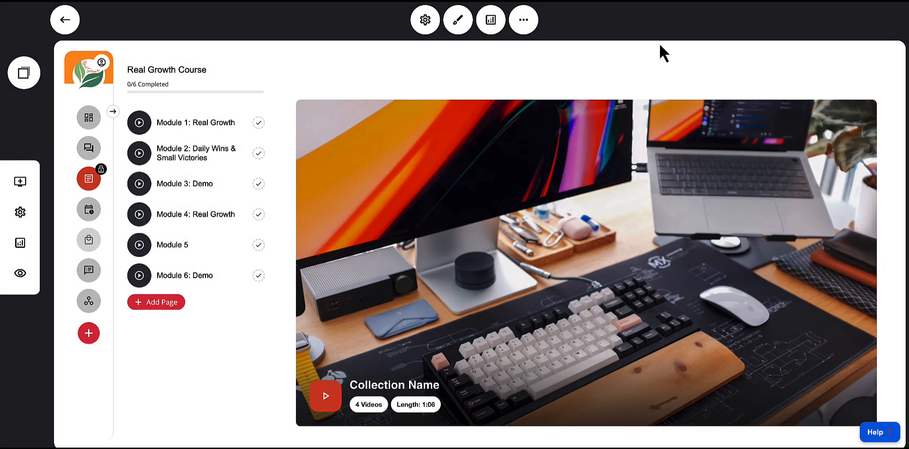
pyautogui.click(114, 113)
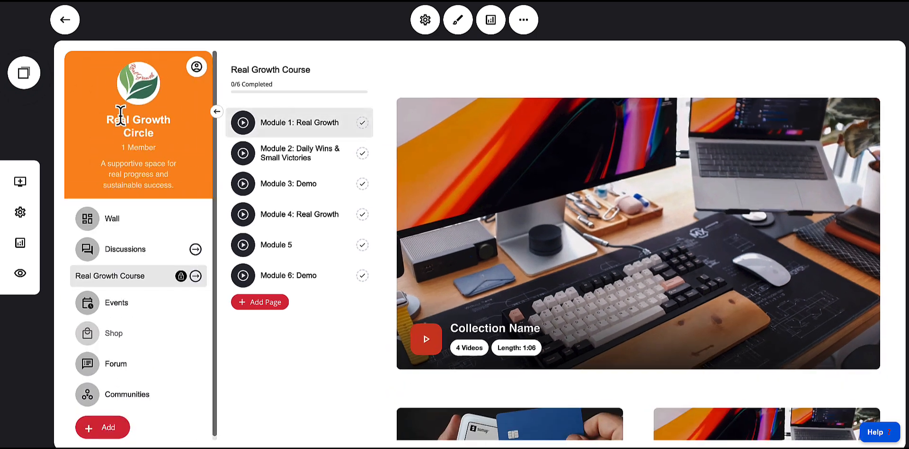